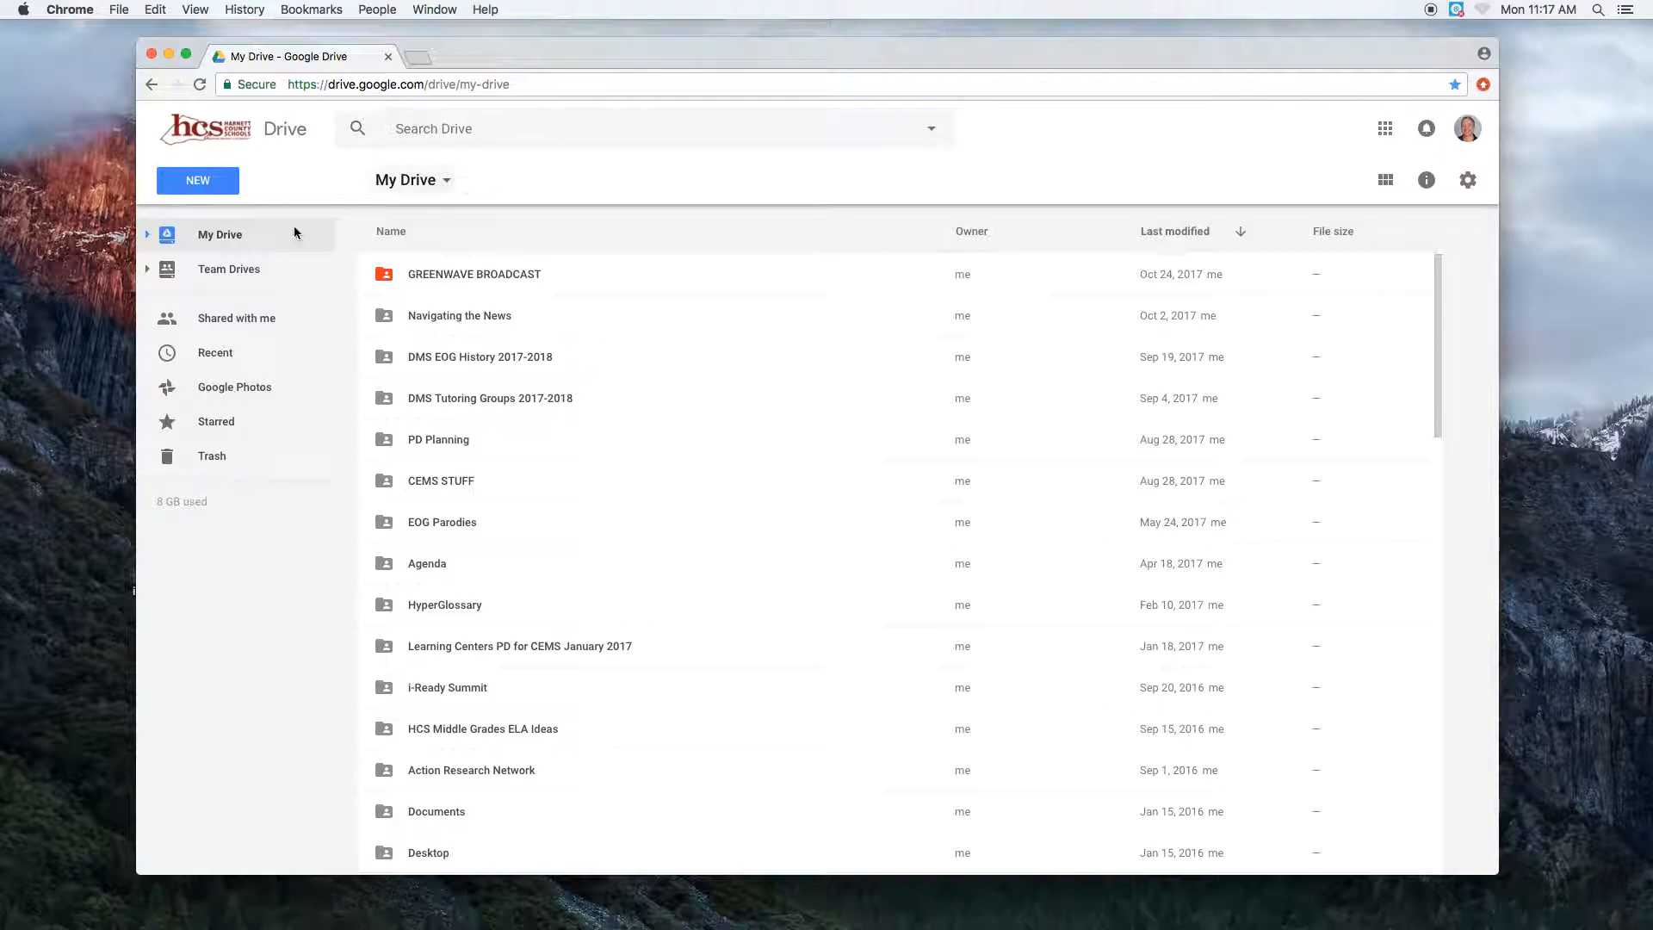
Create a new blank Google Slides presentation from My Drive.
drag(699, 66, 711, 59)
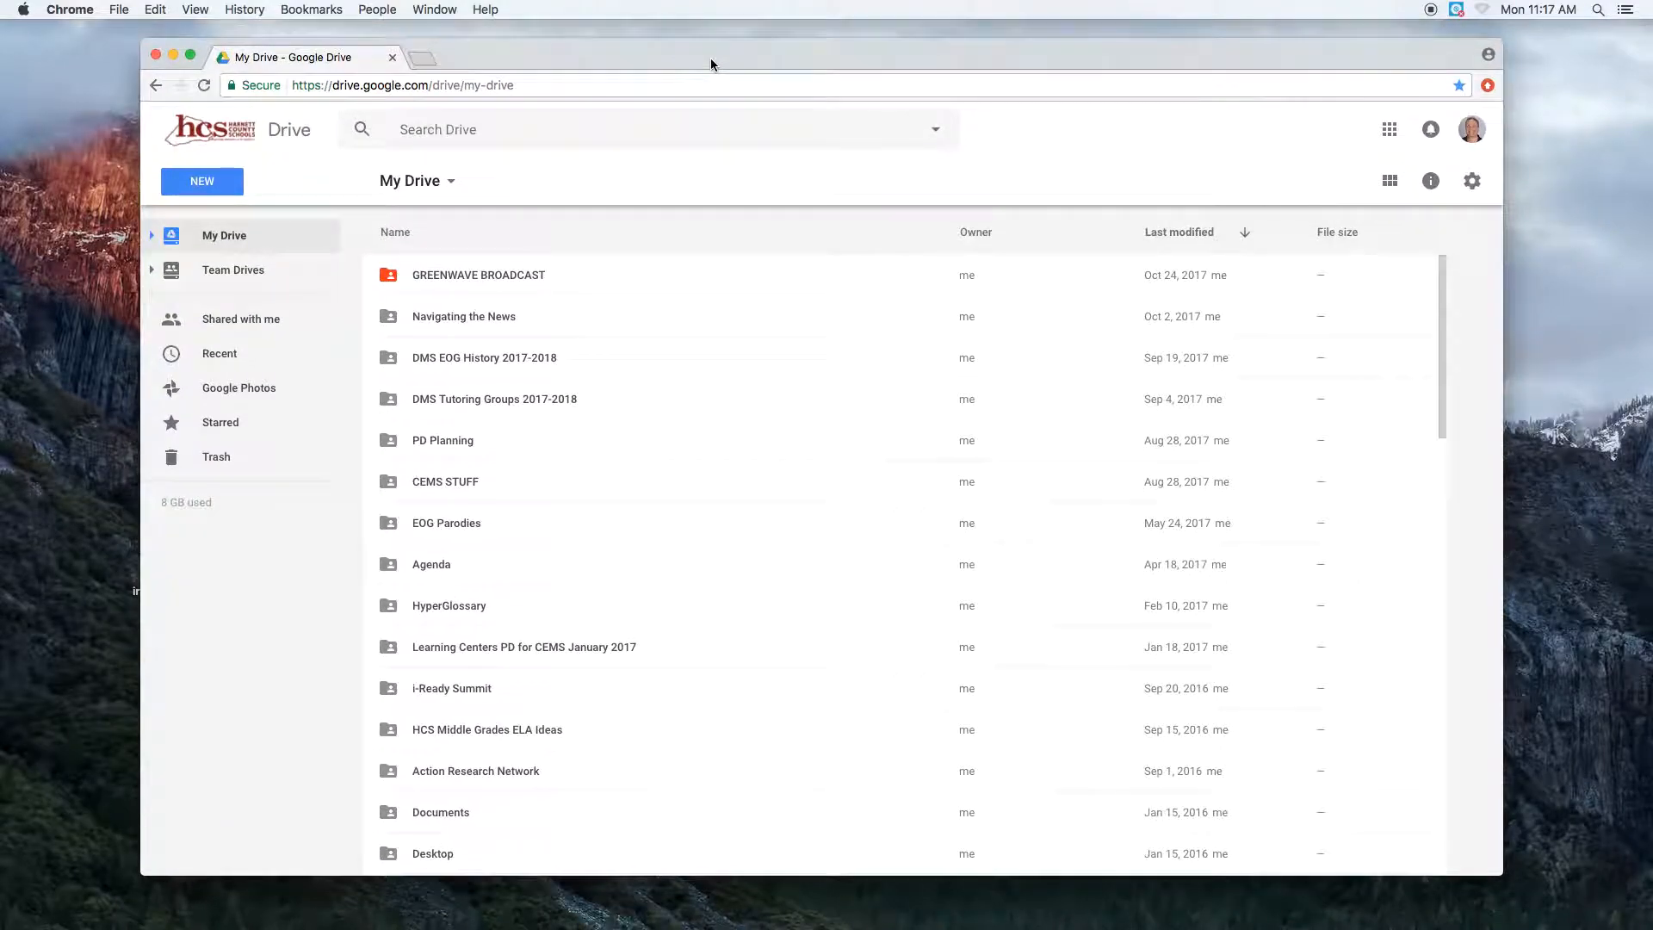
click(205, 184)
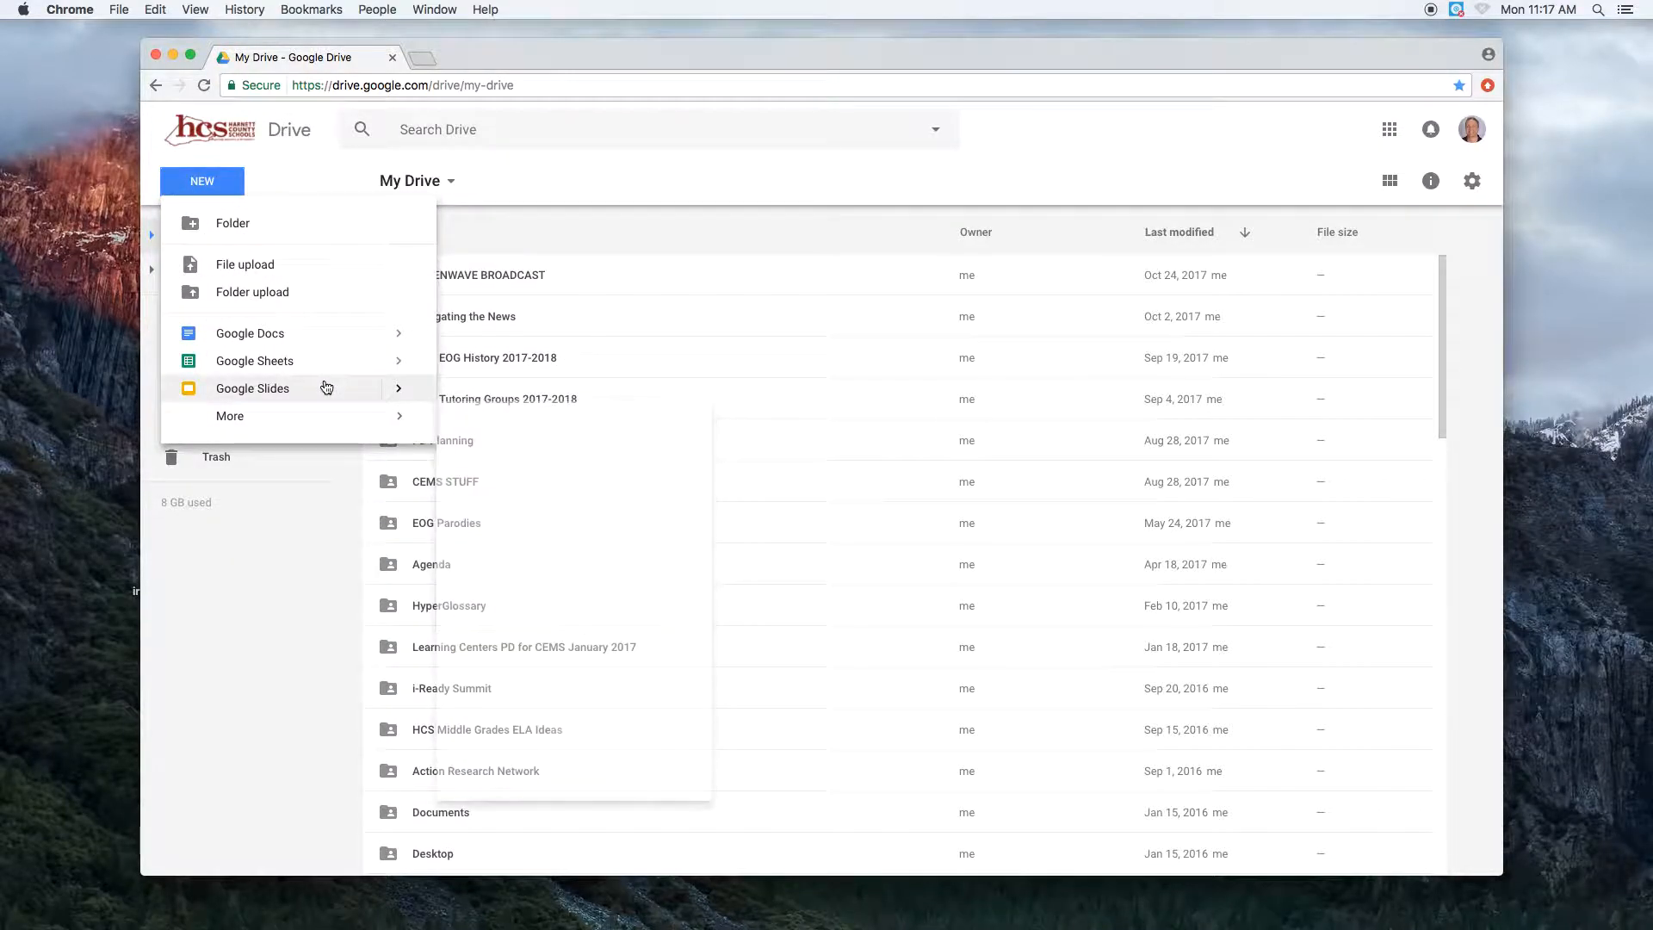
click(327, 387)
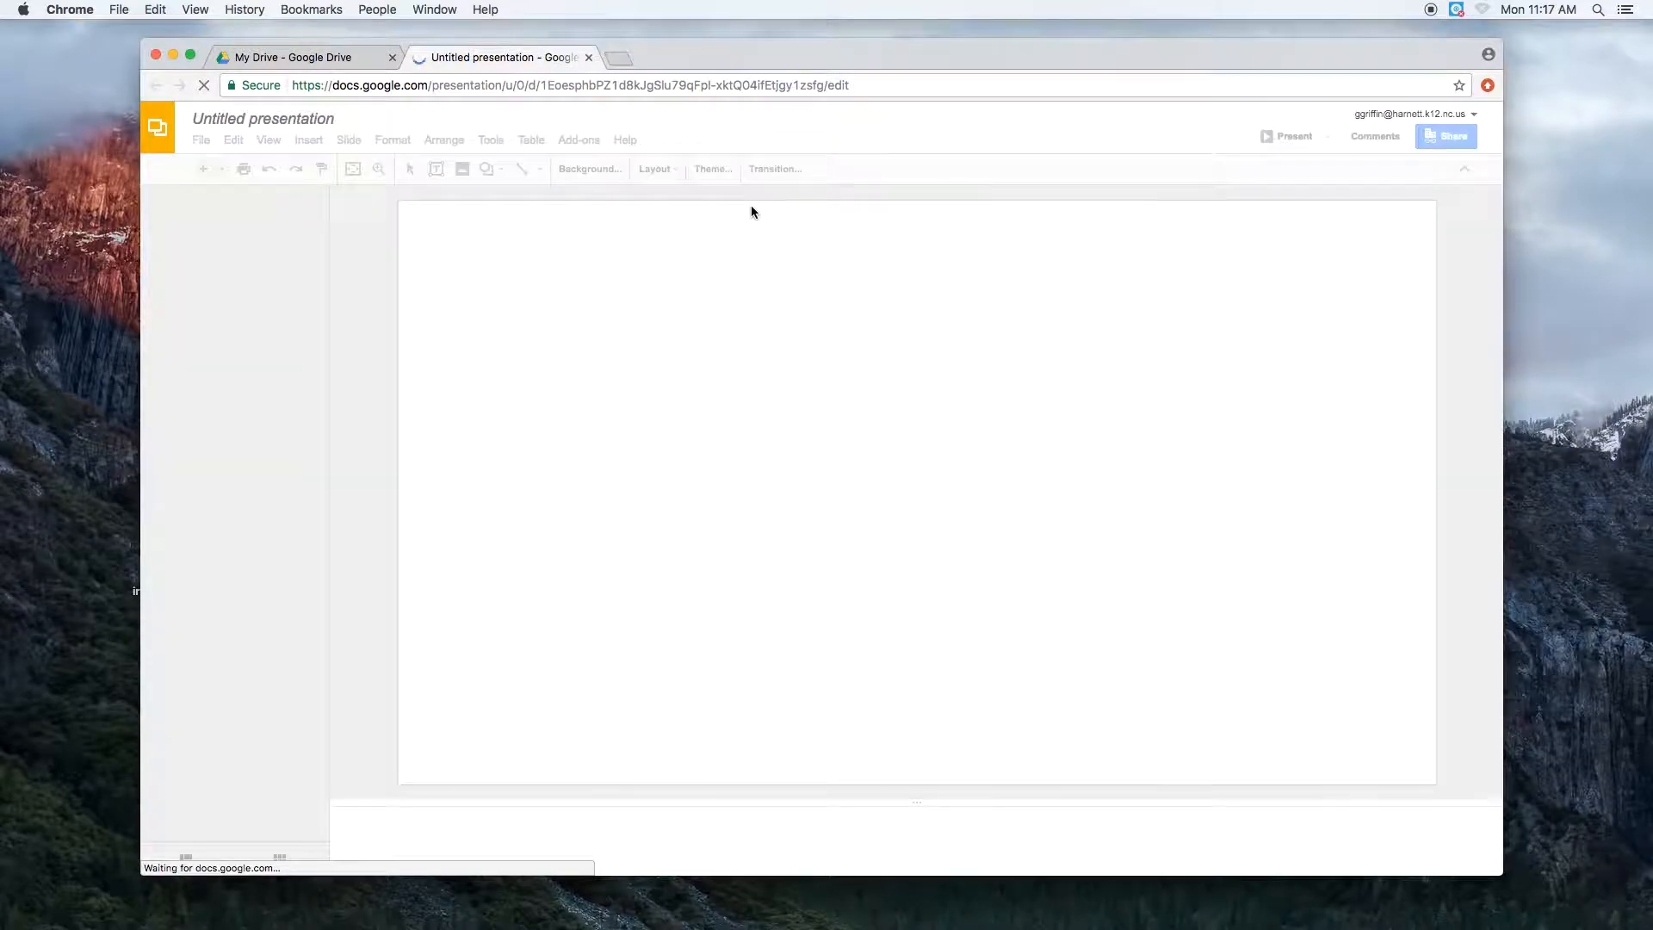
Rename the untitled presentation as "Digital Comic Strip".
click(315, 122)
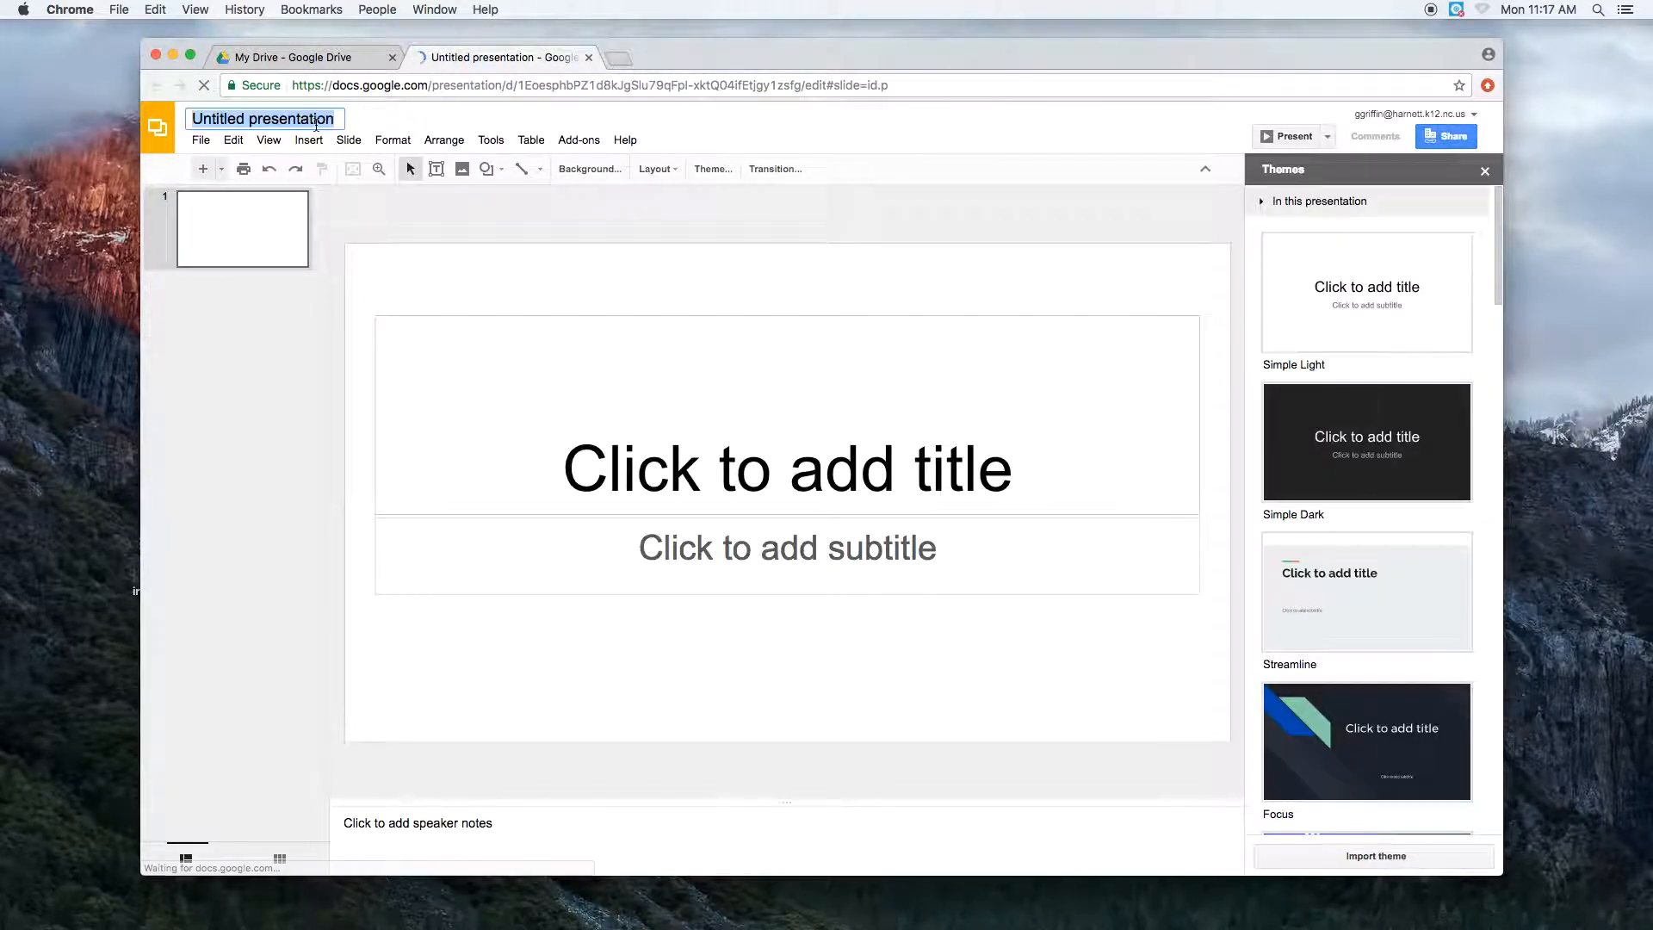
click(341, 121)
drag(341, 121, 166, 127)
text(D)
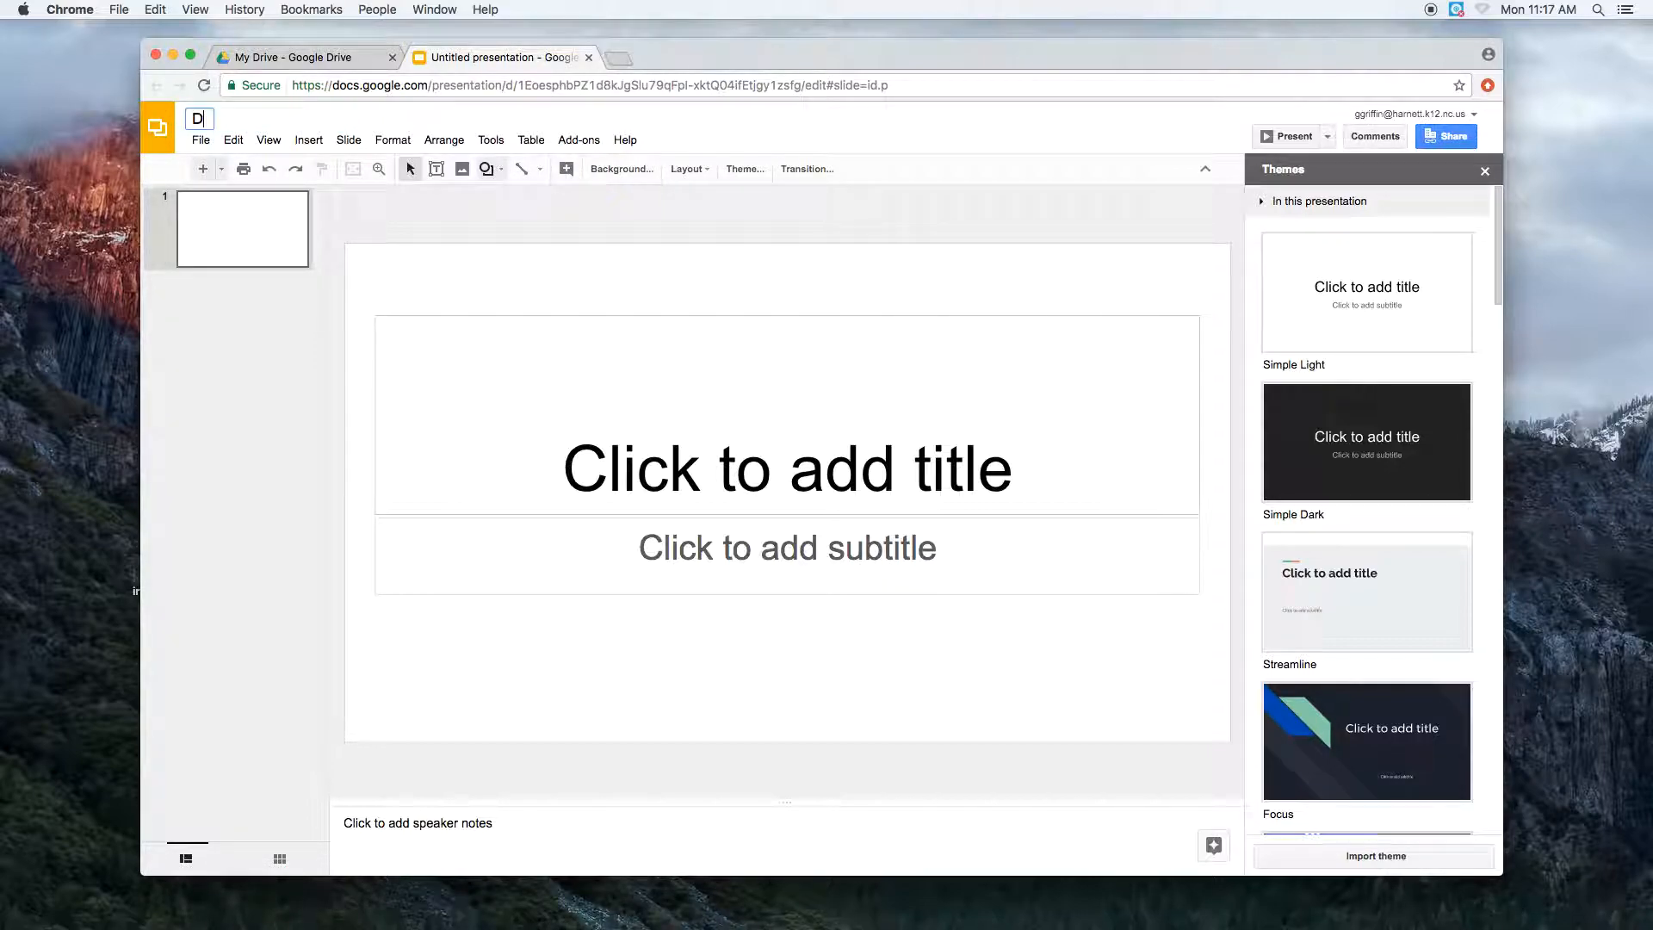
text(igital Comic Strip)
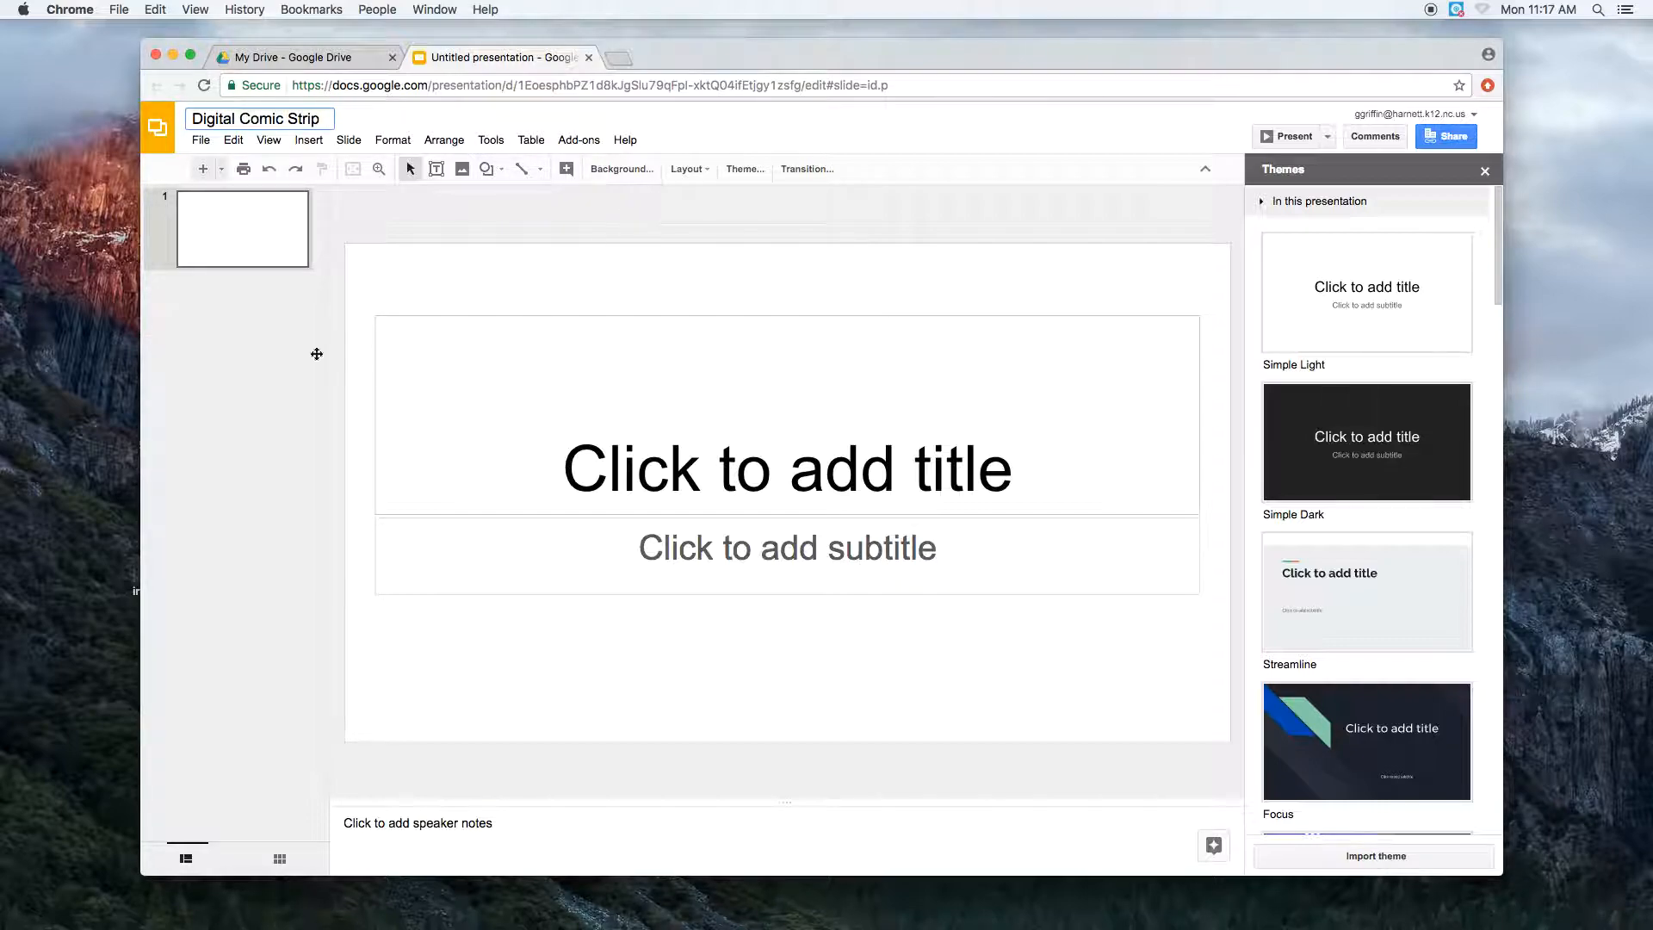
click(291, 361)
click(436, 350)
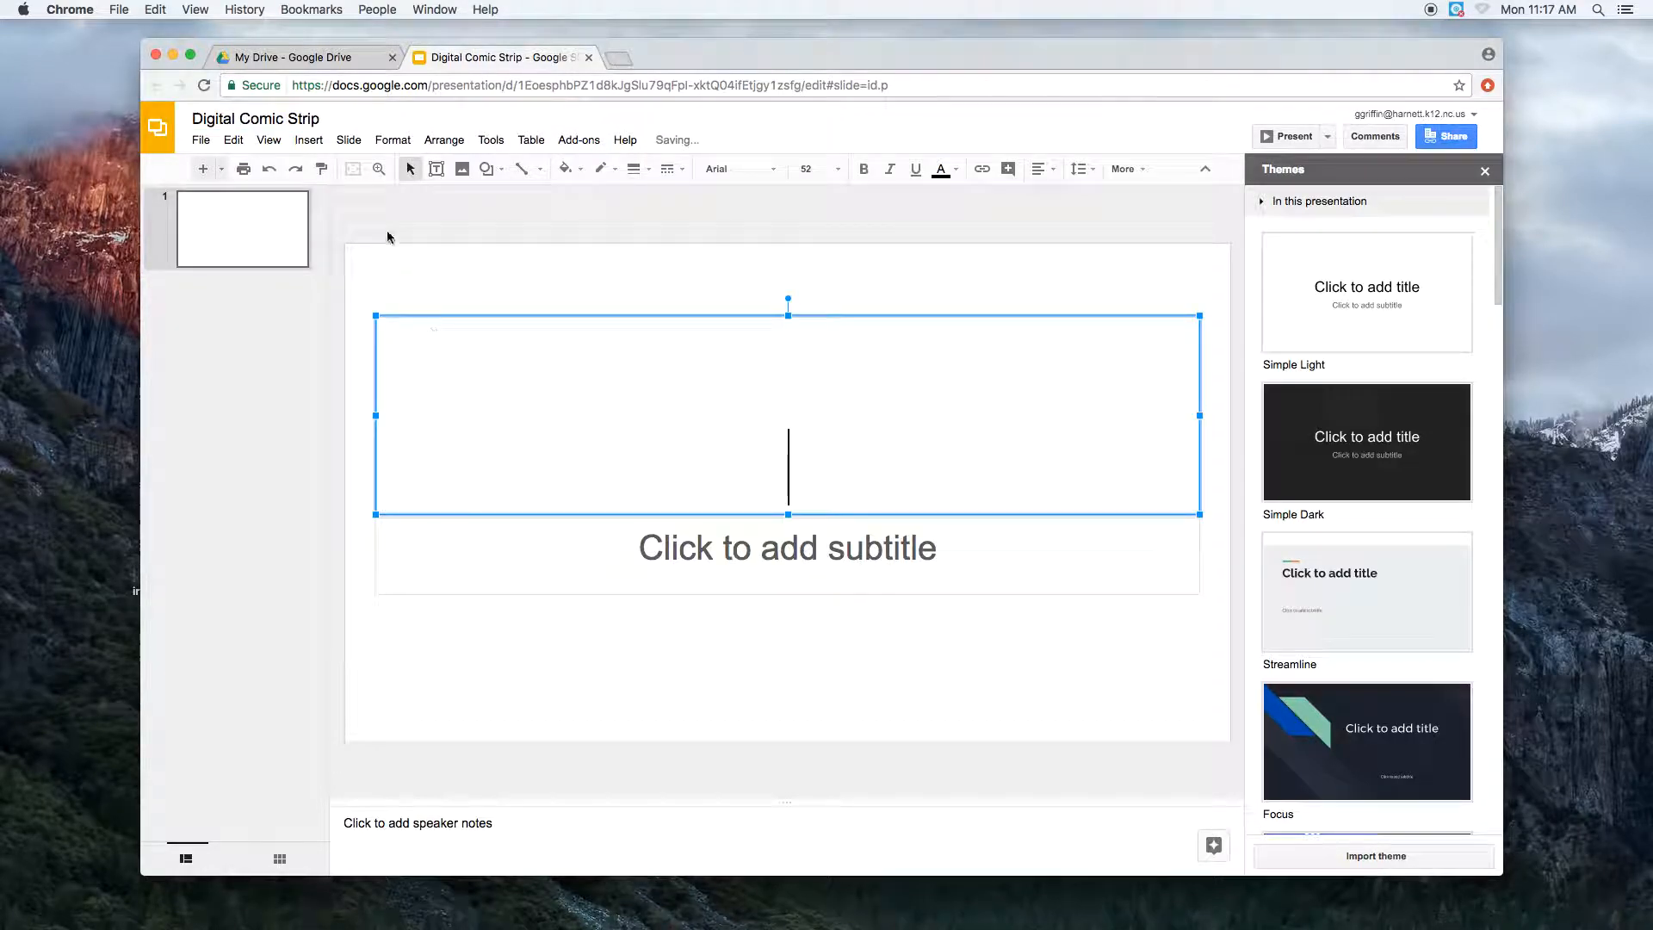
Open Google Images separately from the presentation and search for "beach background".
click(616, 58)
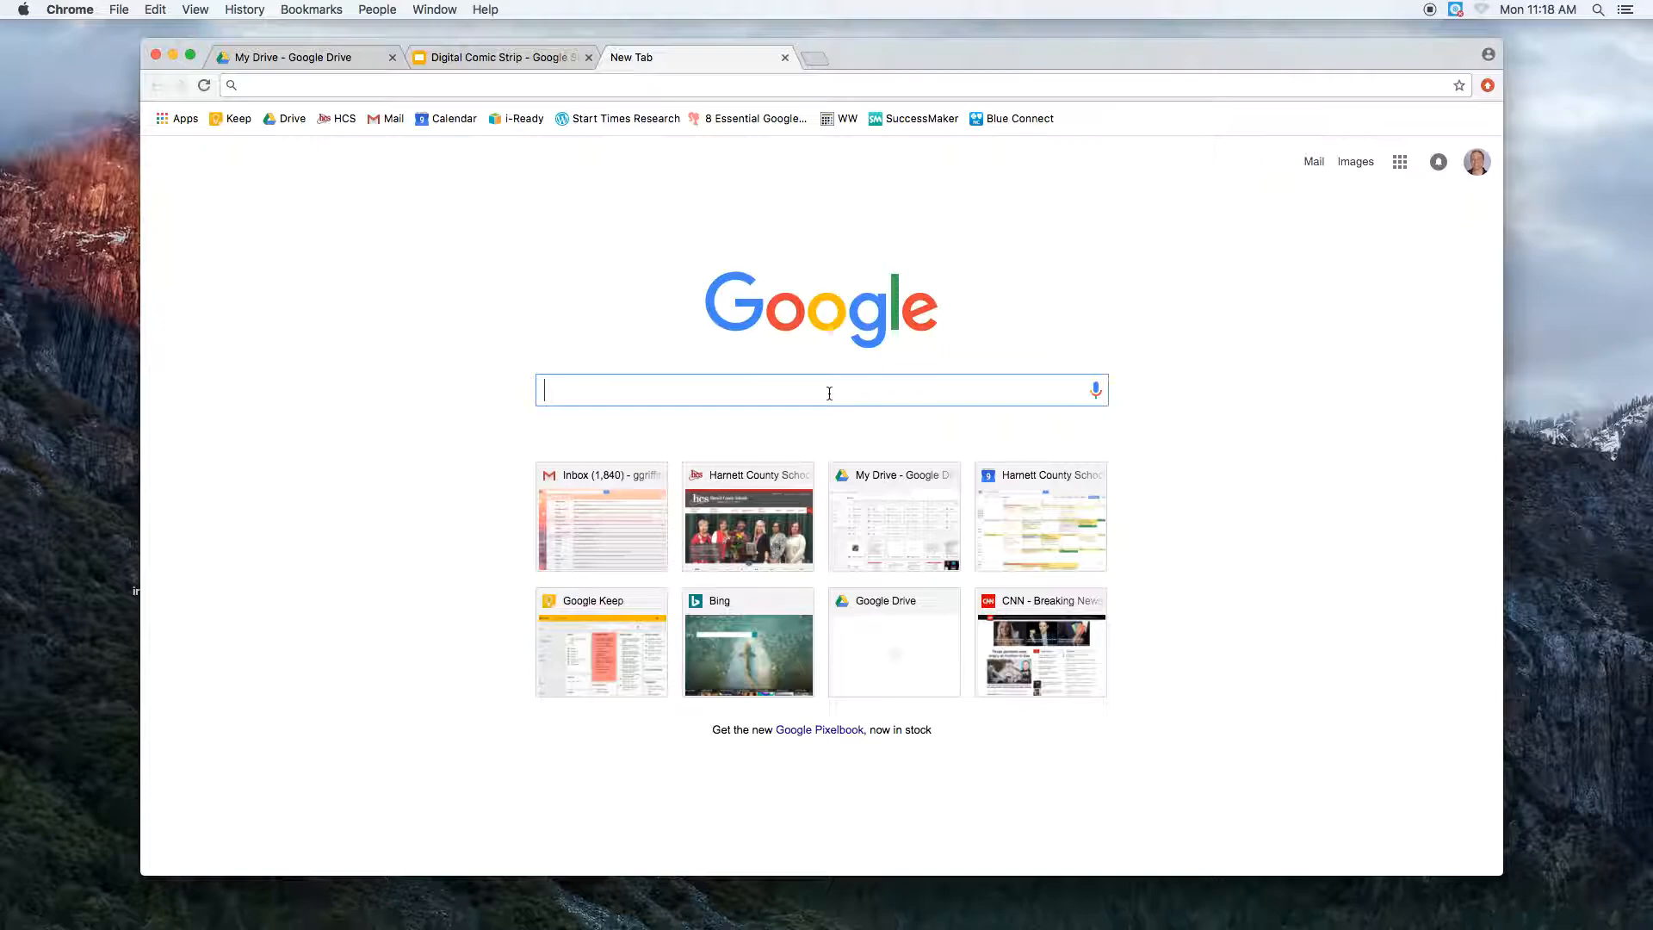
click(1355, 161)
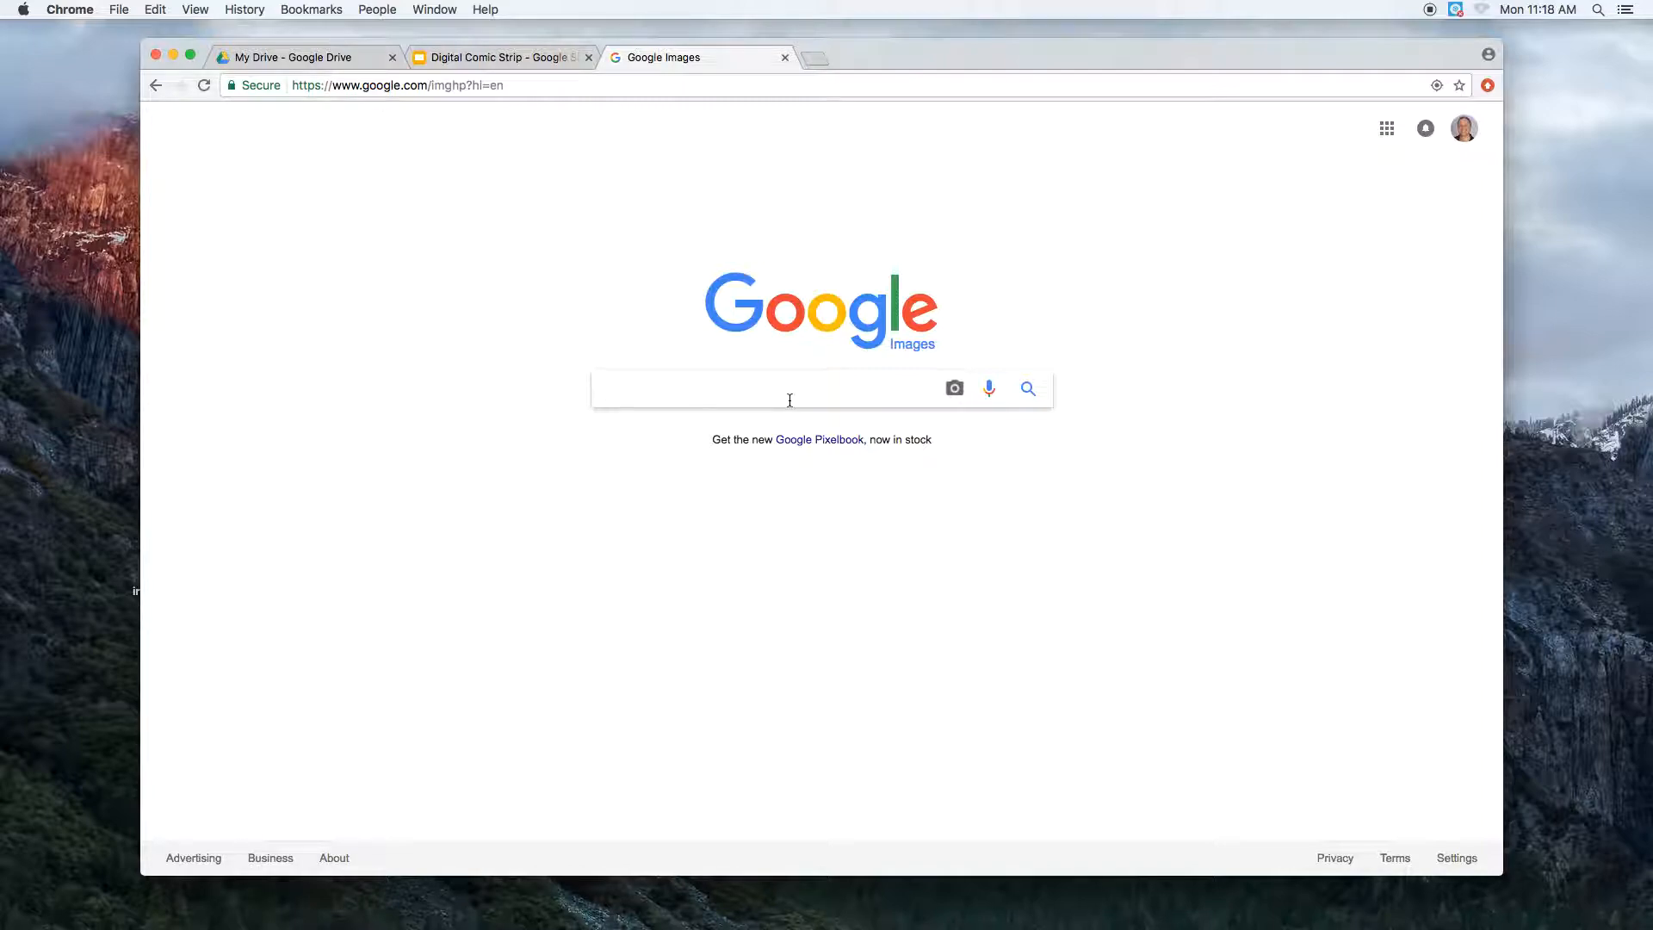
text(beach )
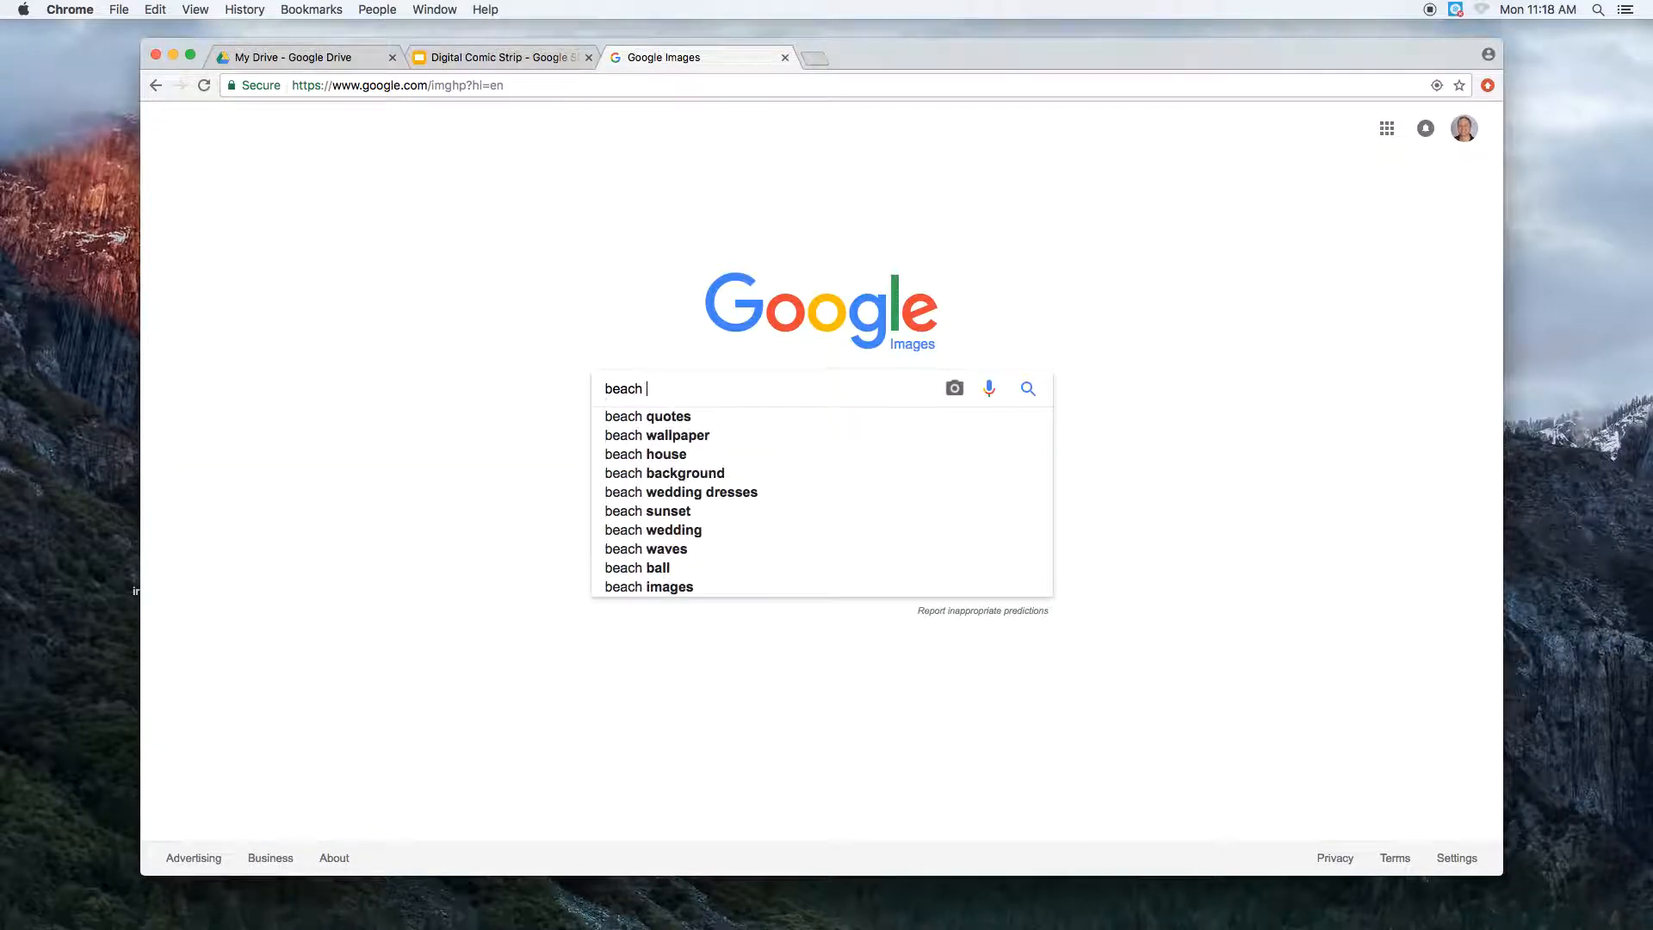
text(background)
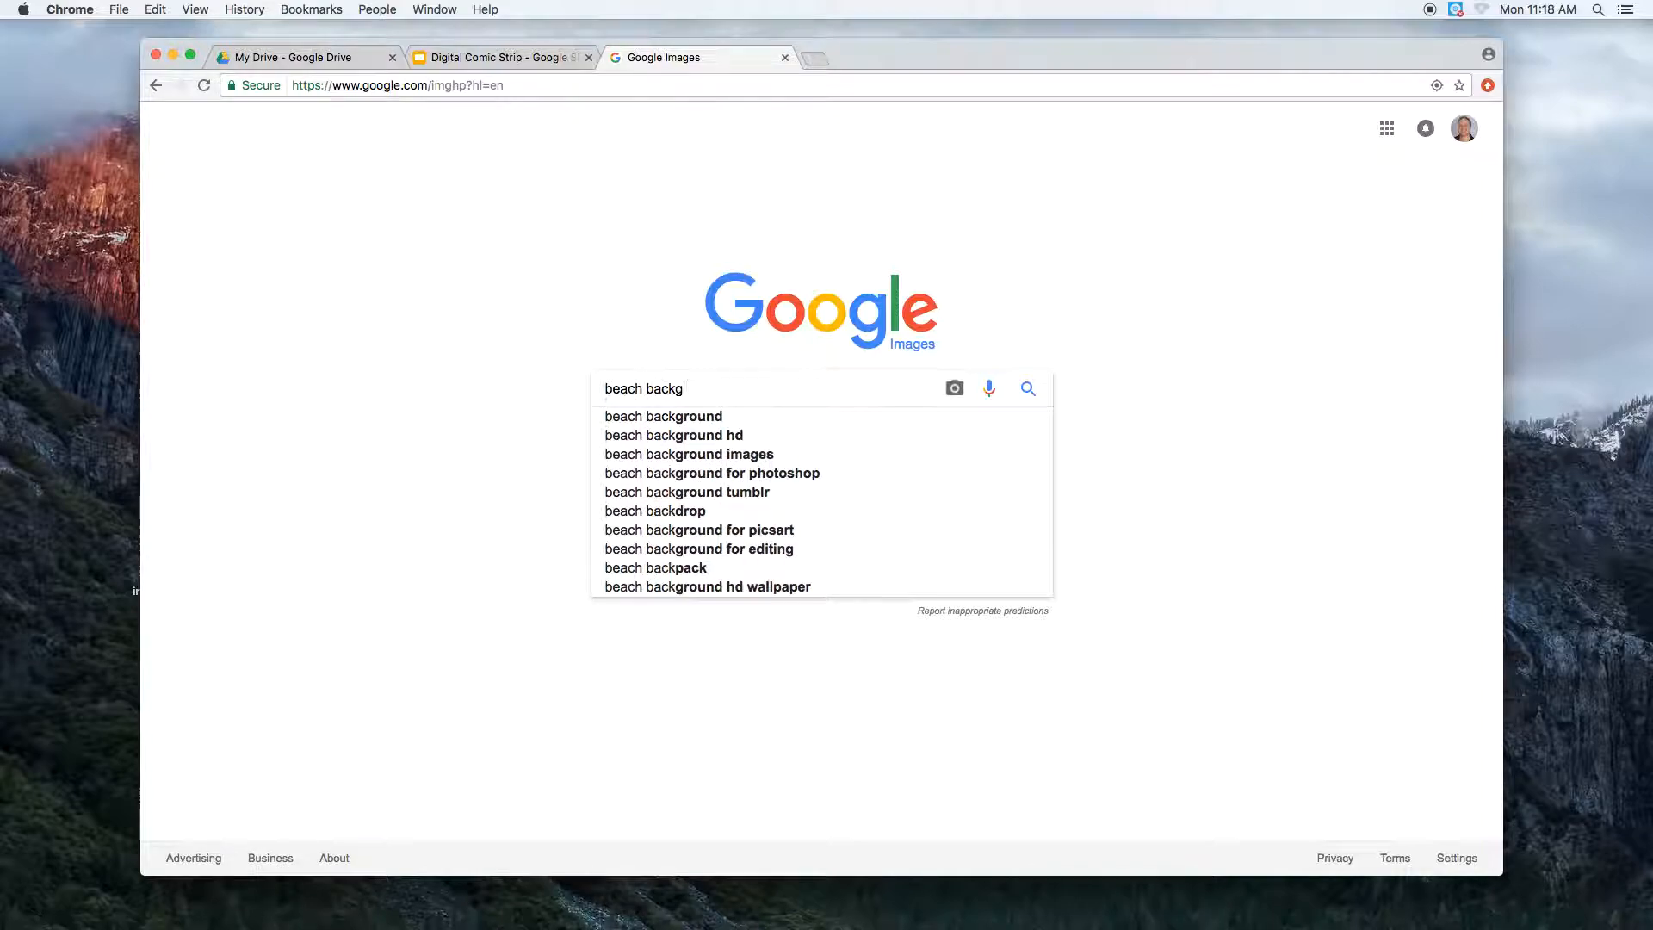
key(Return)
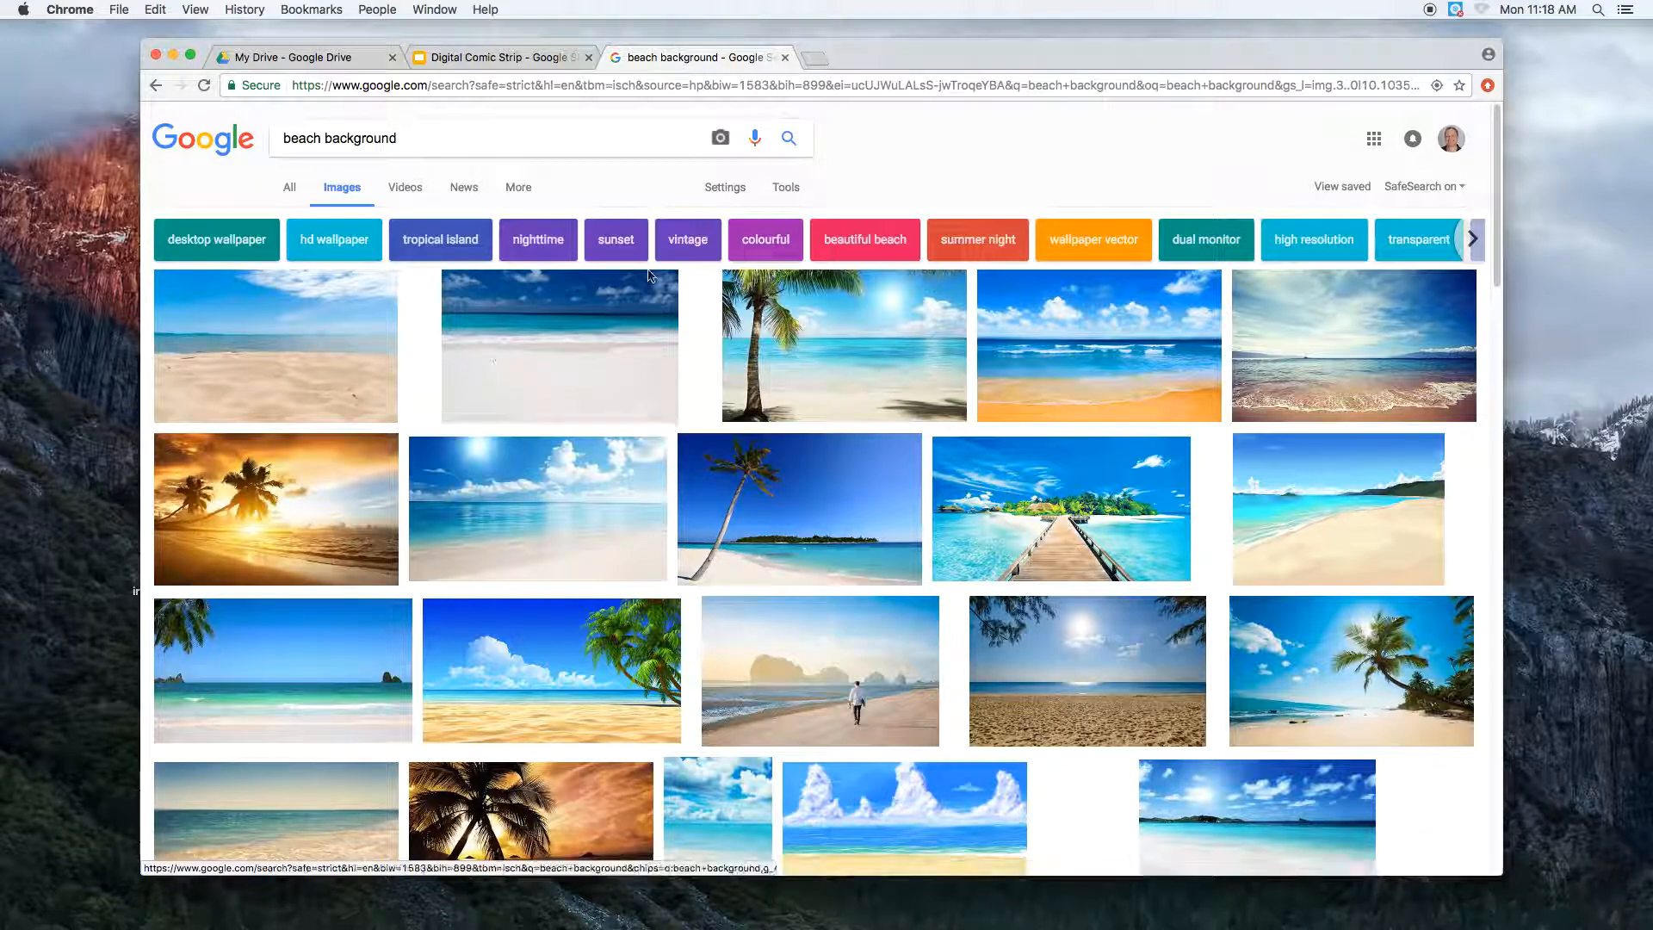
Refine the image search to "animated beach background".
click(285, 140)
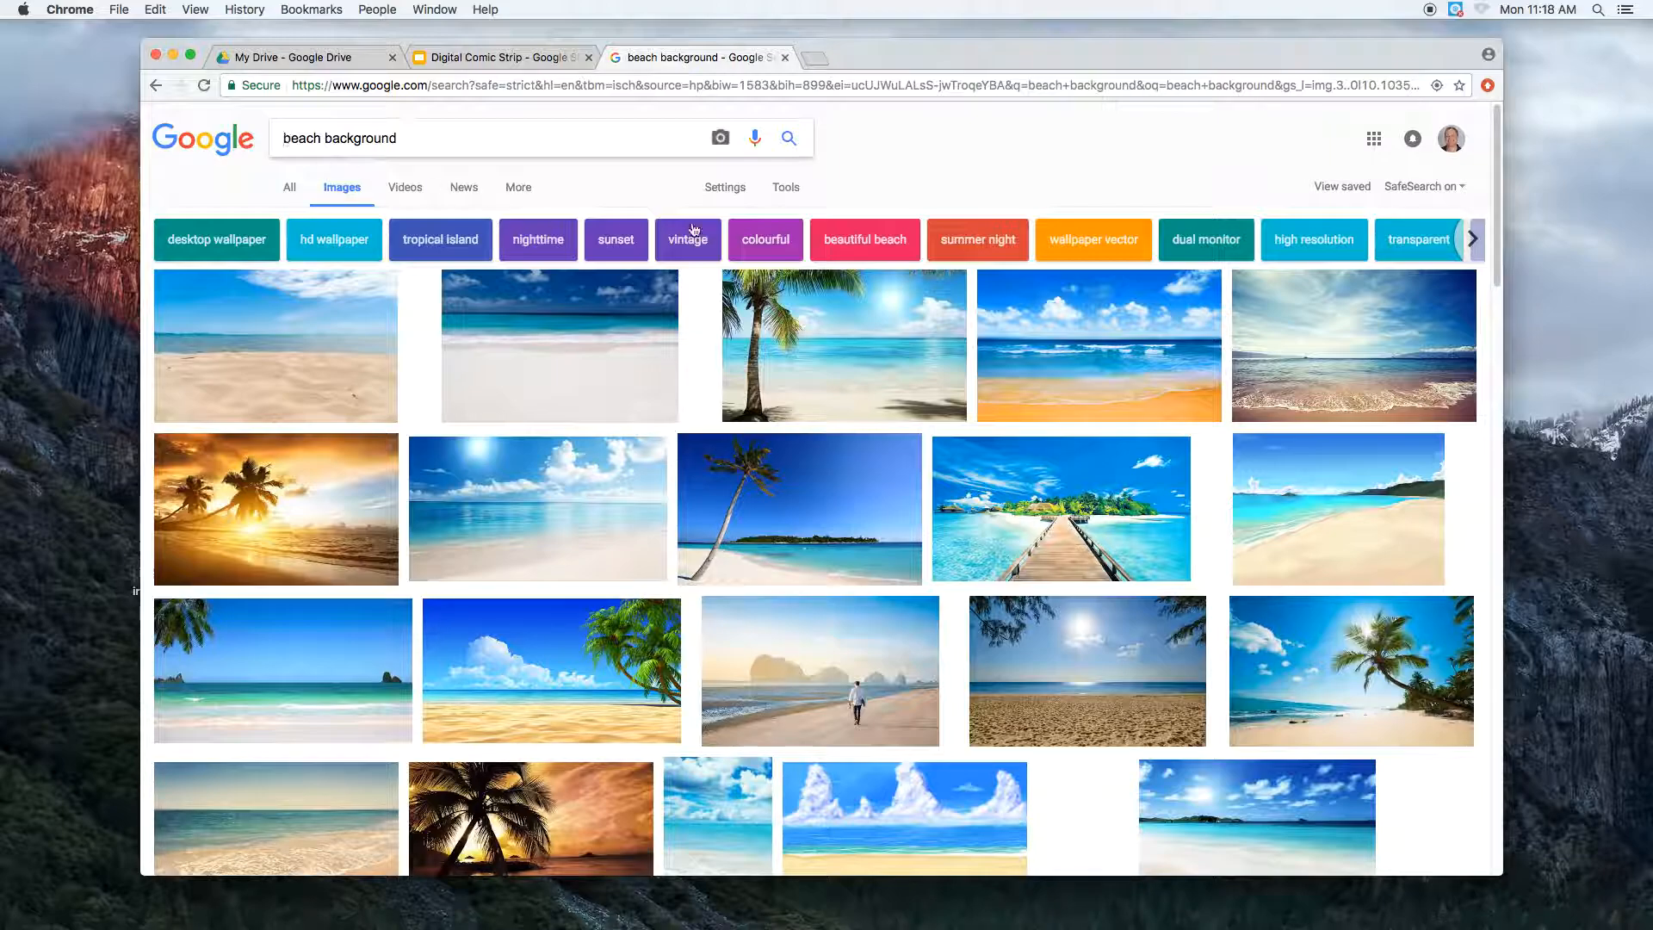
text(animated)
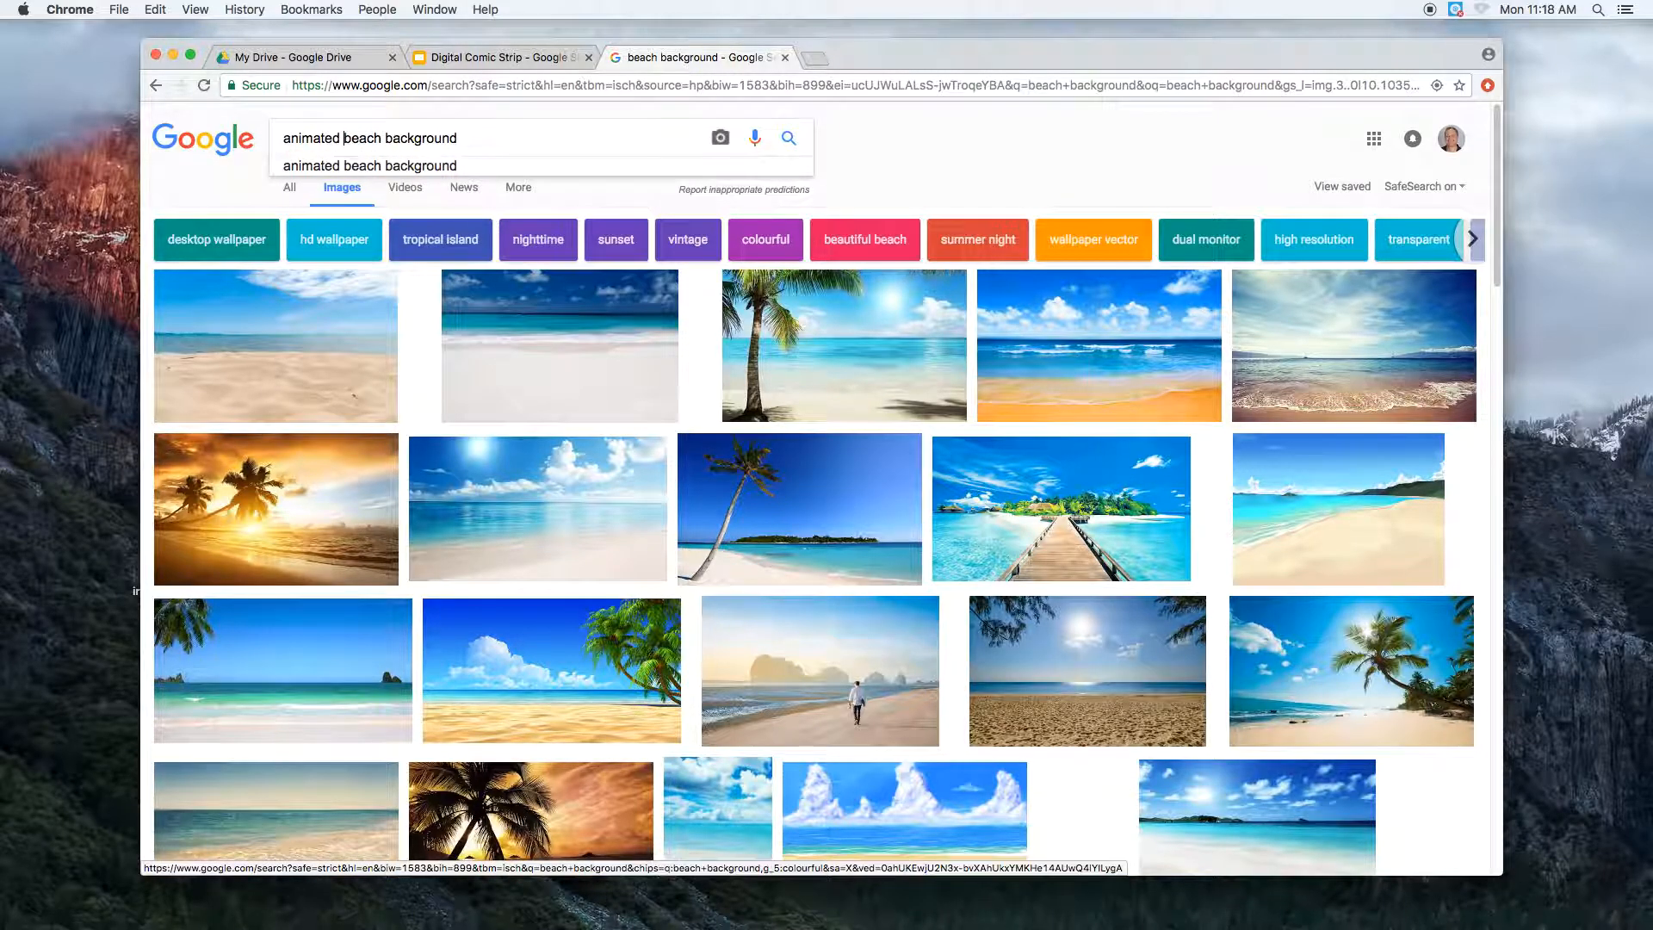
key(Return)
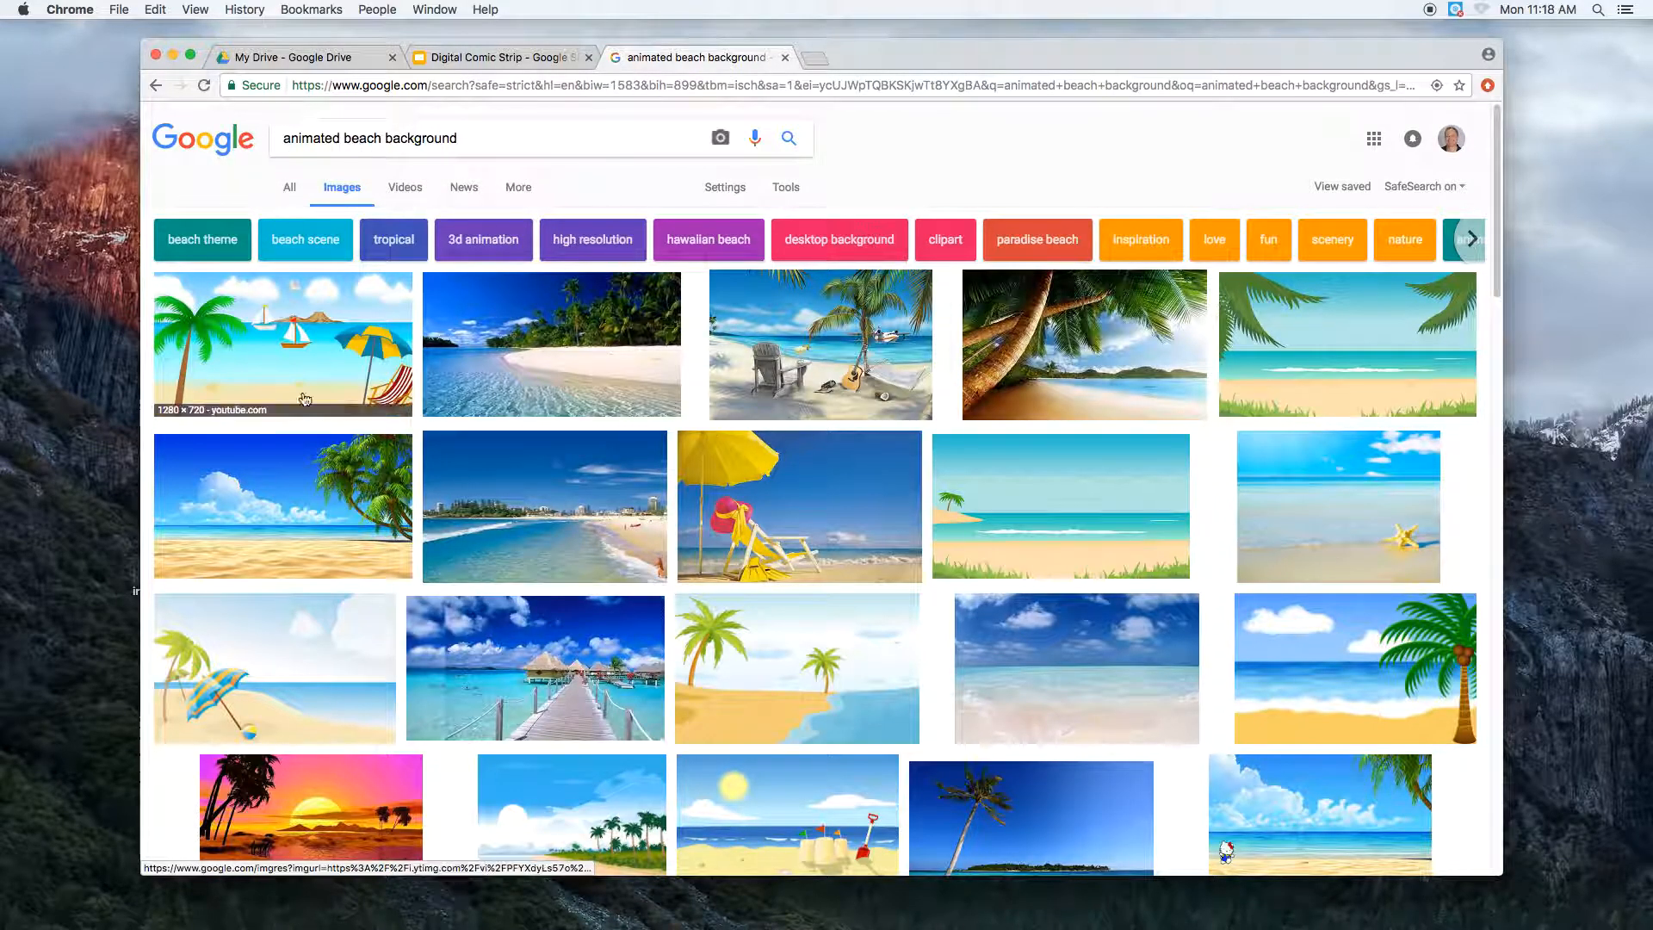
Open the cartoon beach scene with the palm tree, sailboats and striped umbrella, and copy the image.
click(373, 317)
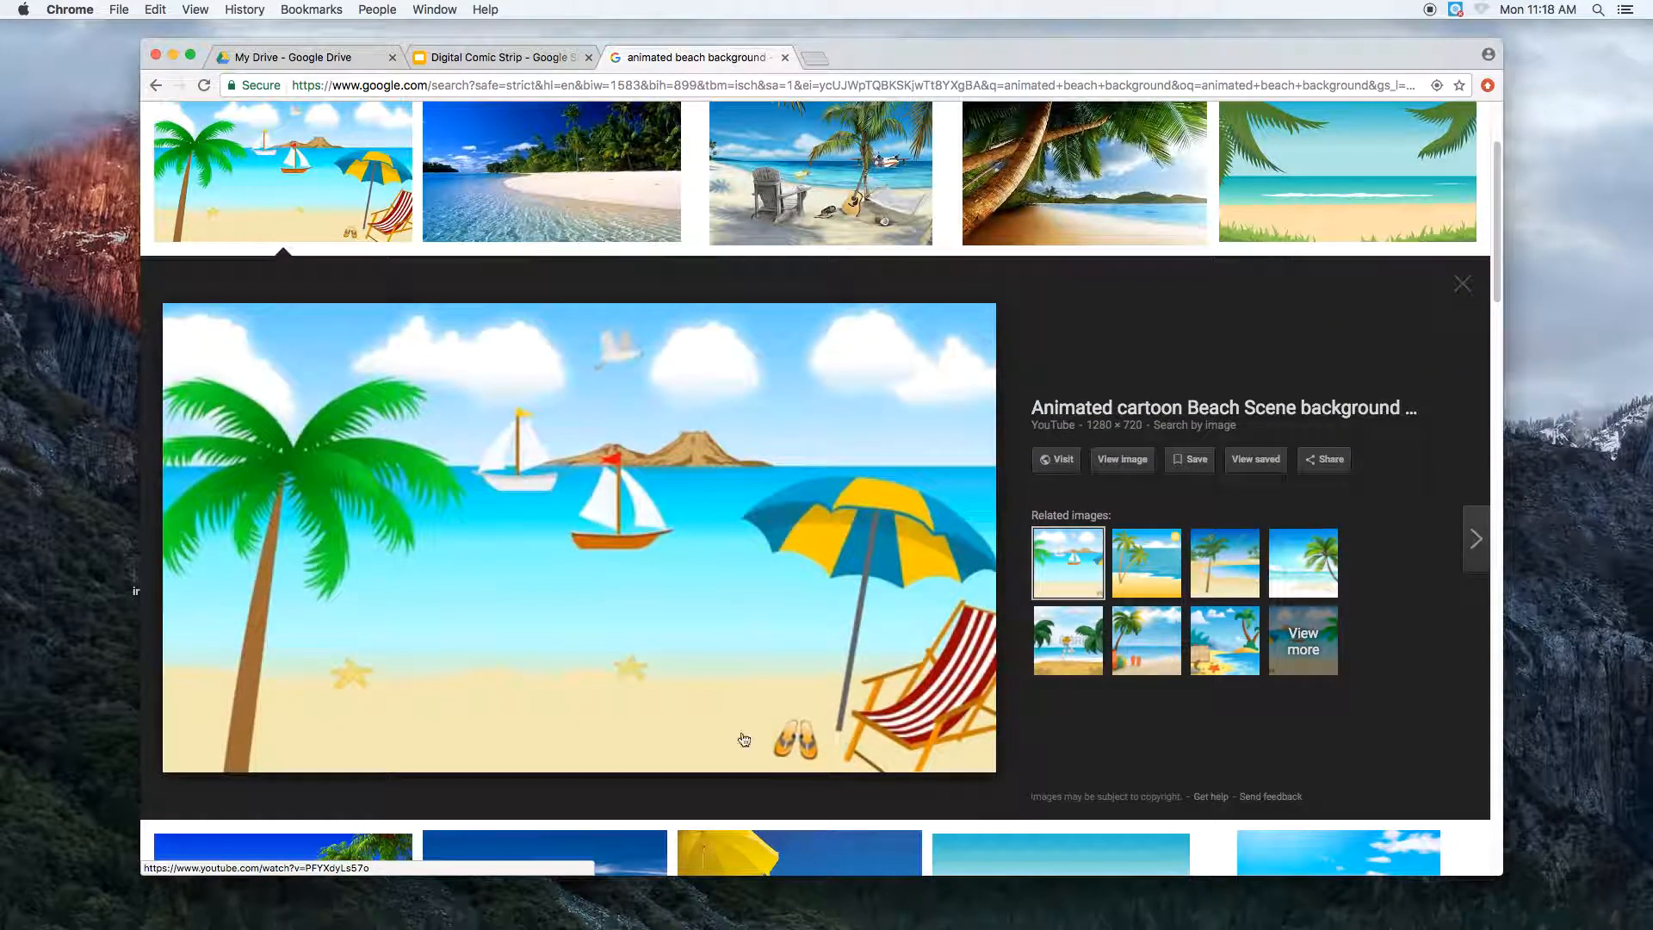
right_click(479, 461)
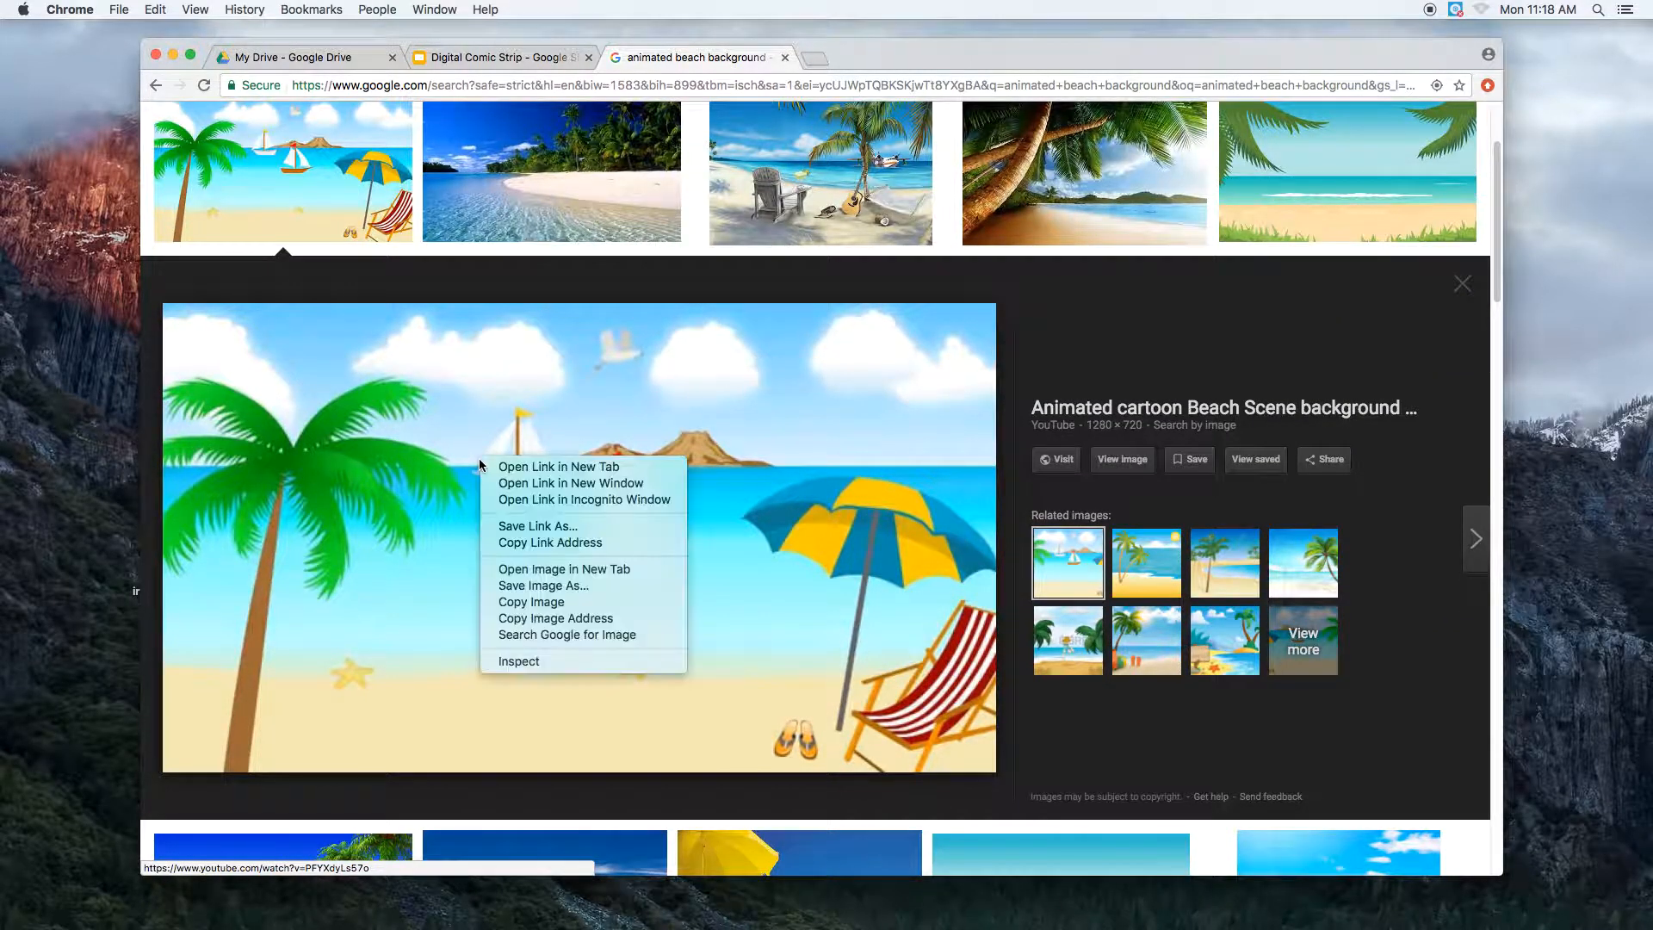
click(602, 608)
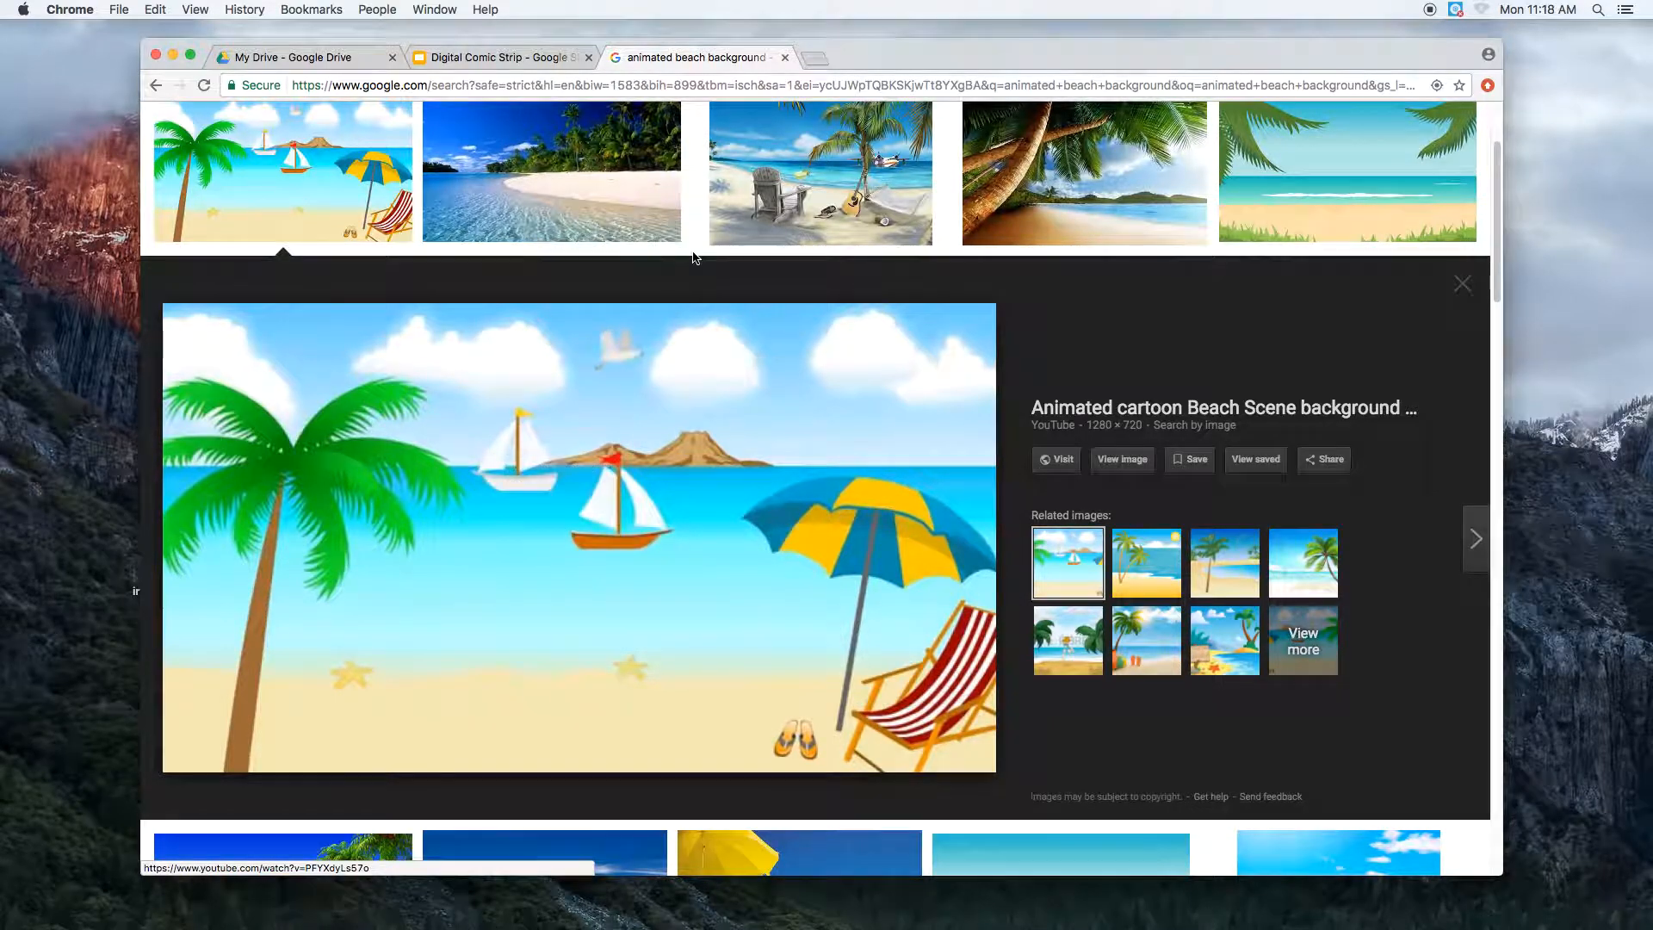
Return to the Digital Comic Strip presentation and delete the title and subtitle placeholders from the first slide.
click(491, 57)
click(444, 318)
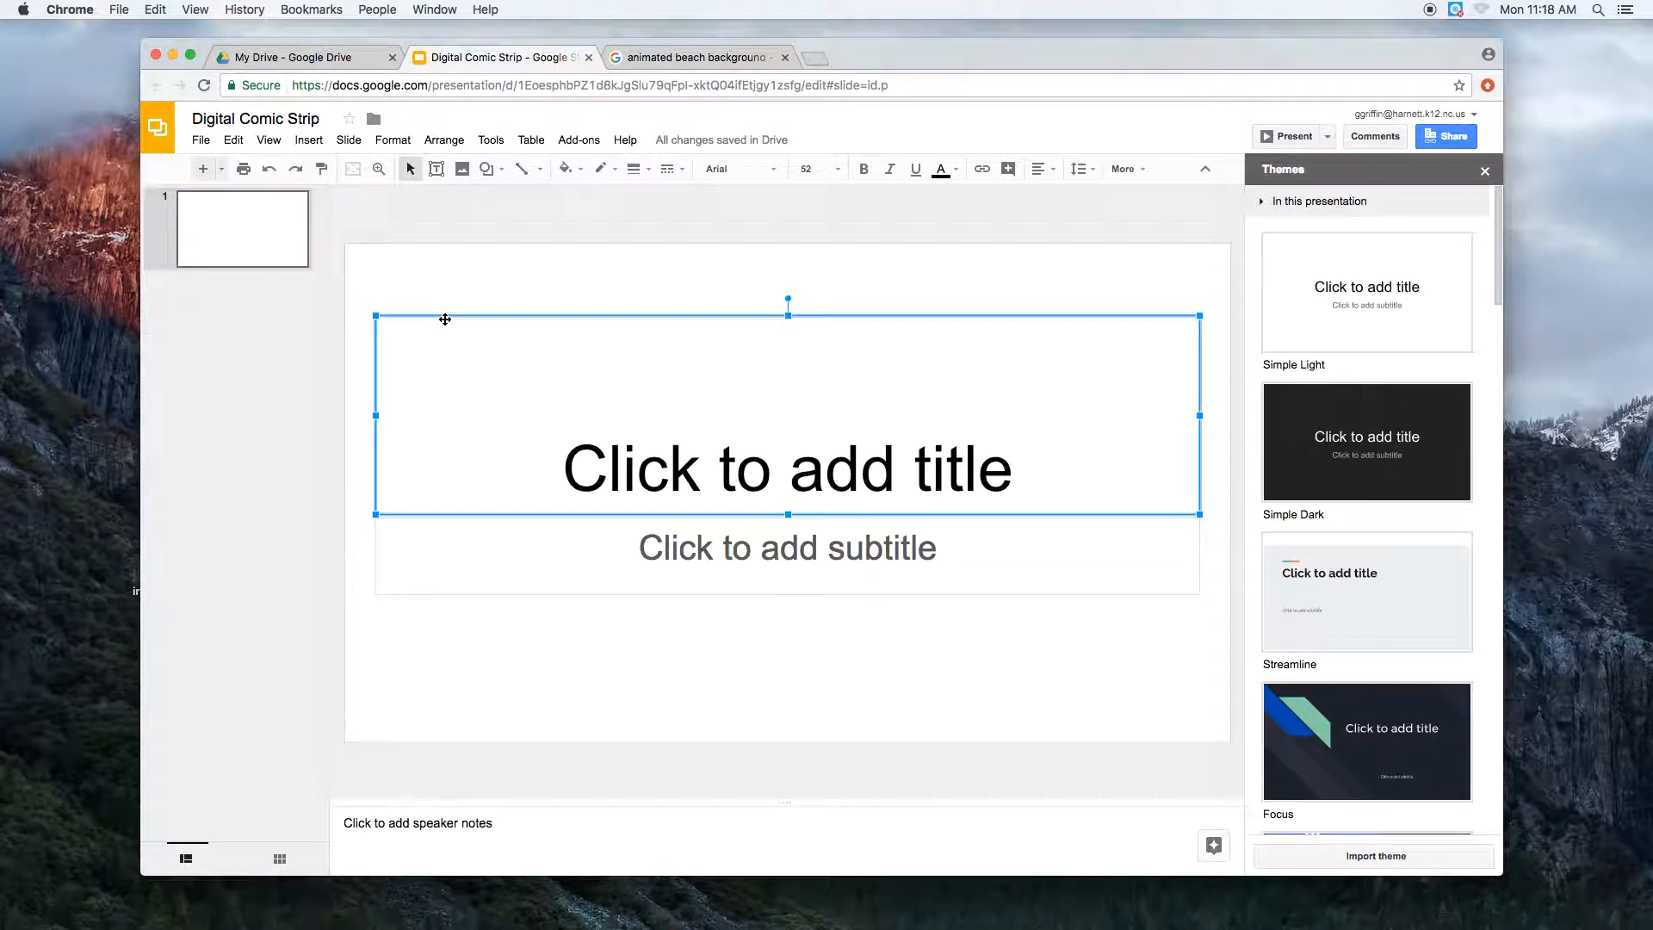
key(BackSpace)
click(489, 520)
key(BackSpace)
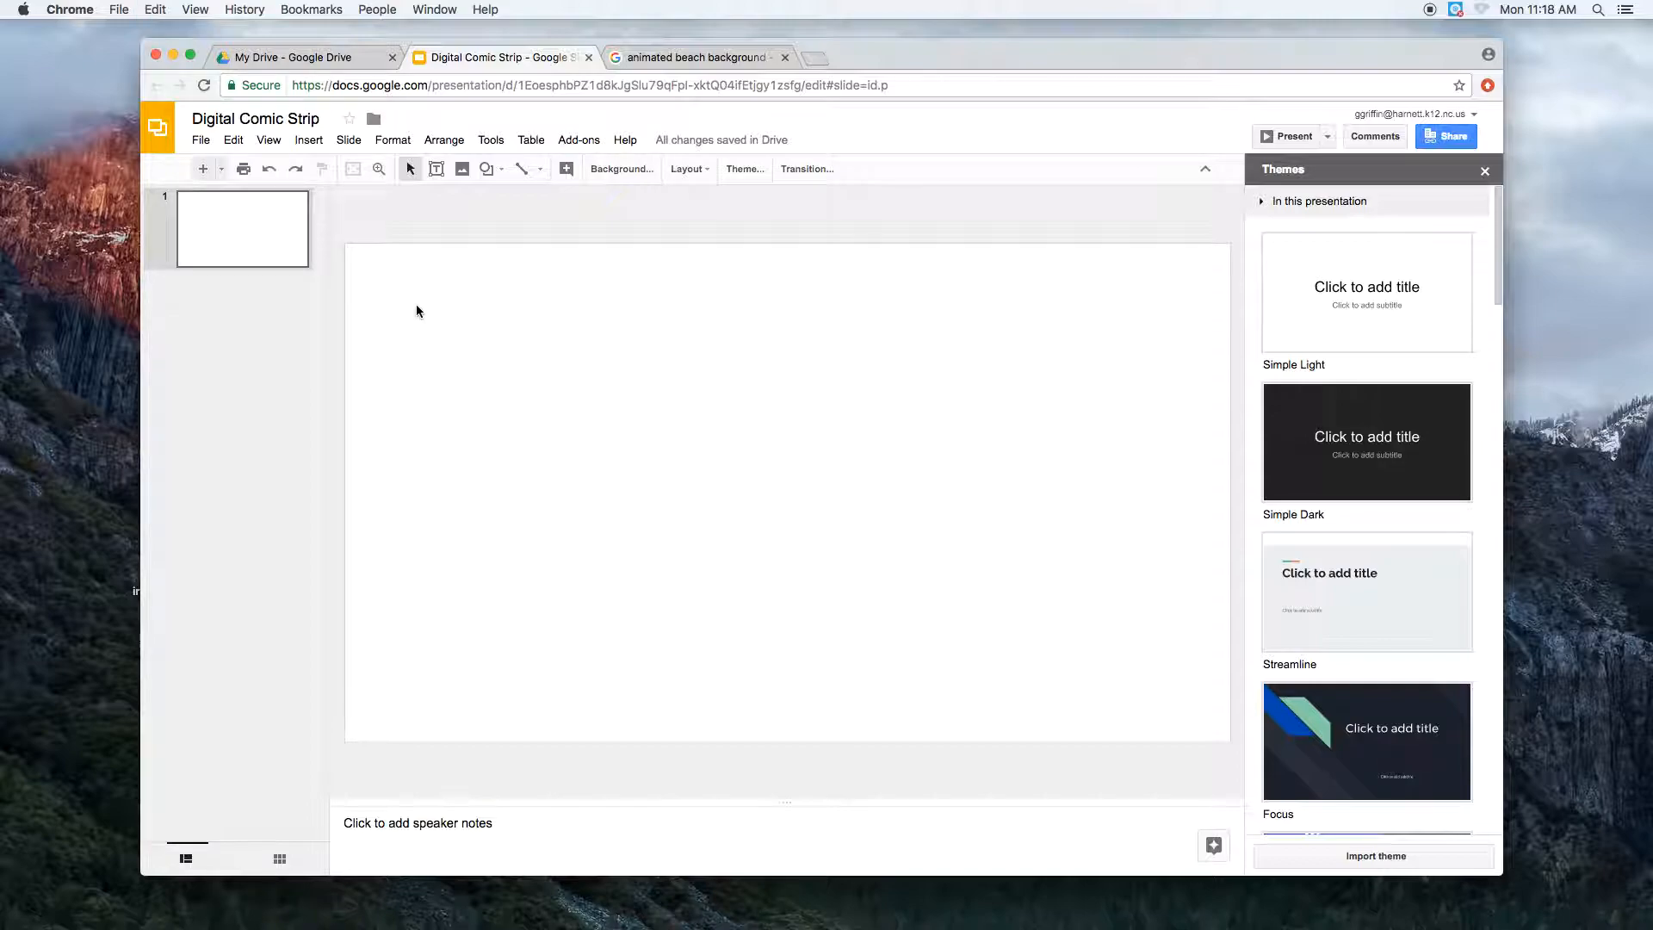
Paste the copied beach image onto the slide and enlarge it past the corners until it covers the whole slide.
key(super+v)
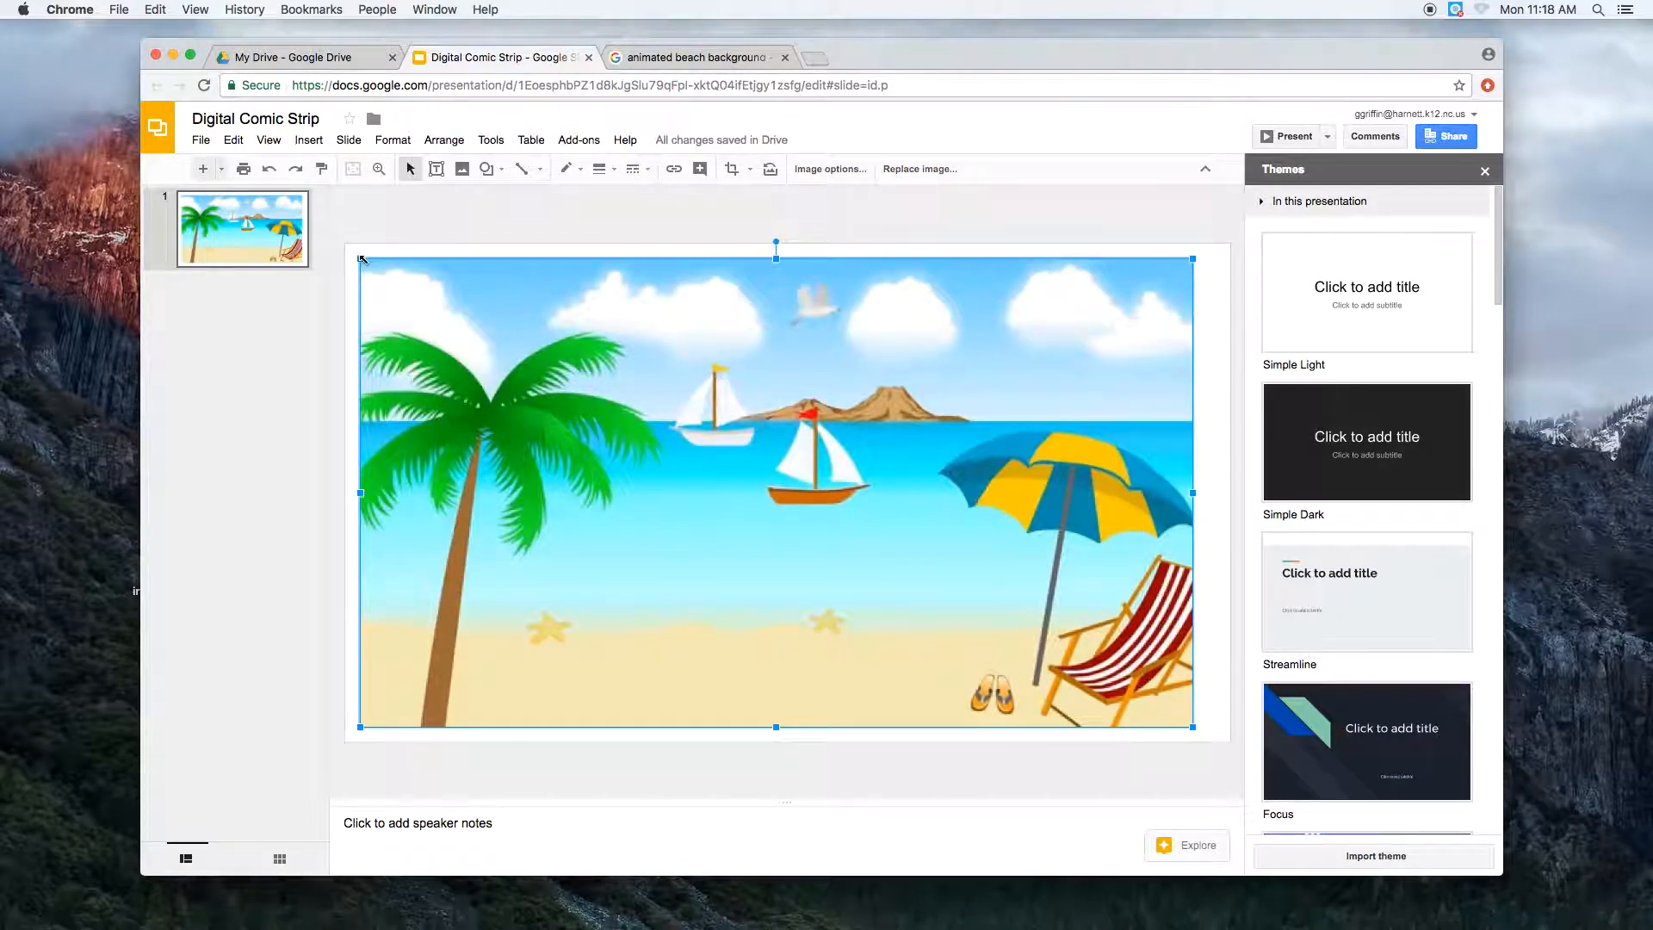
drag(356, 256, 333, 244)
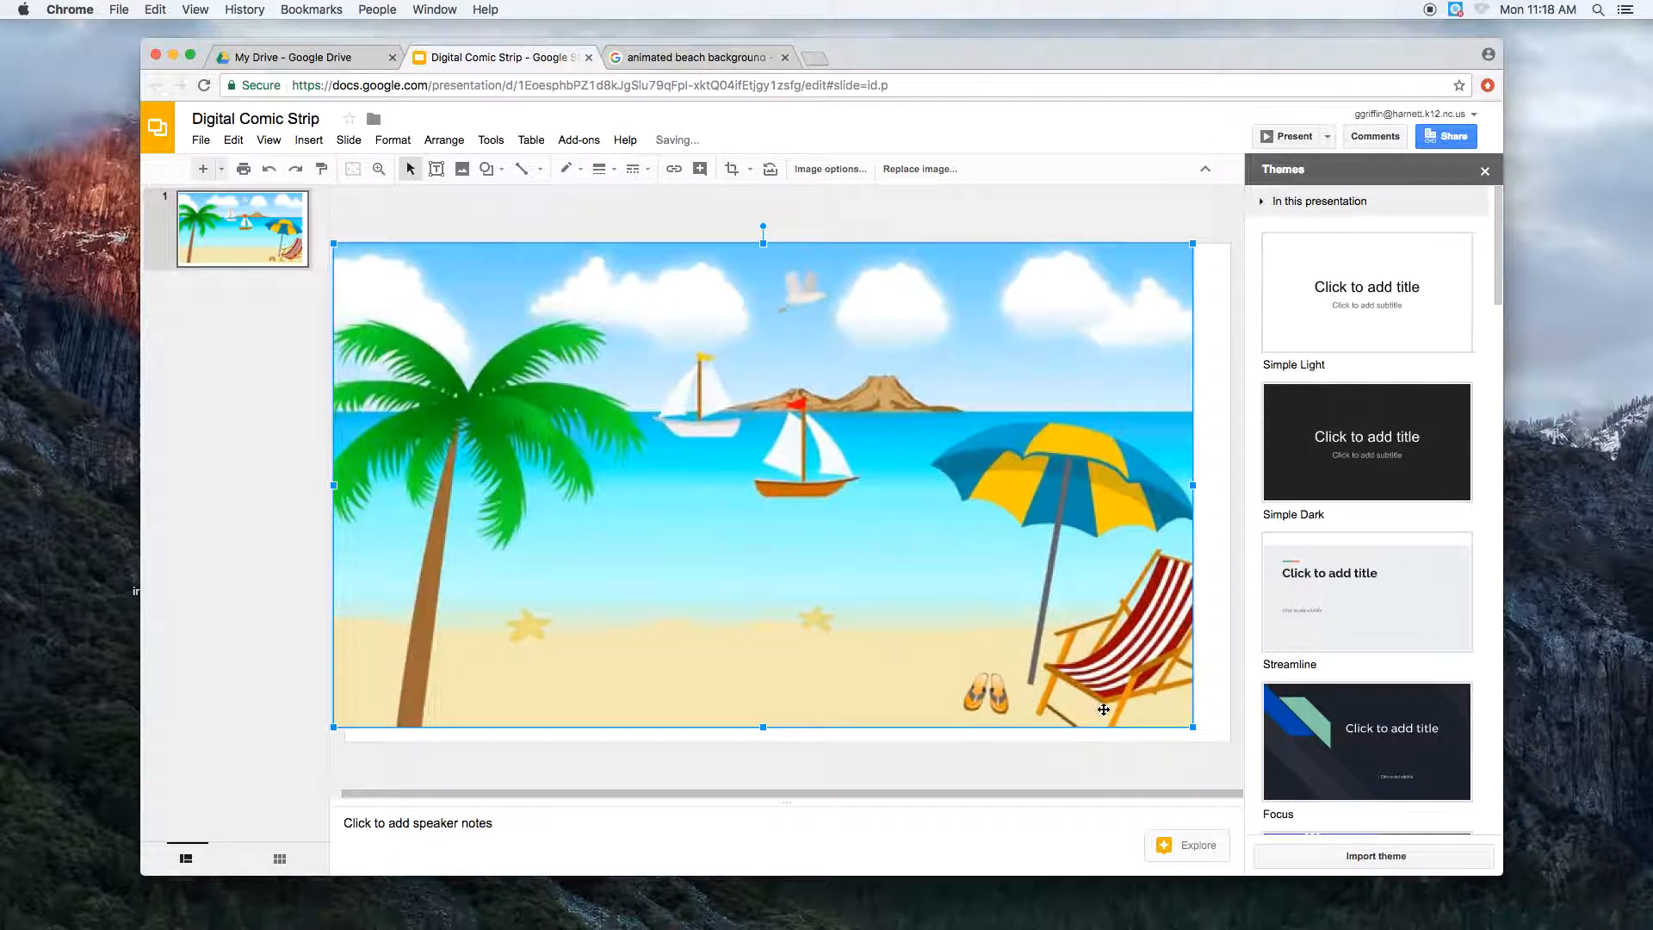
drag(1194, 730, 1242, 756)
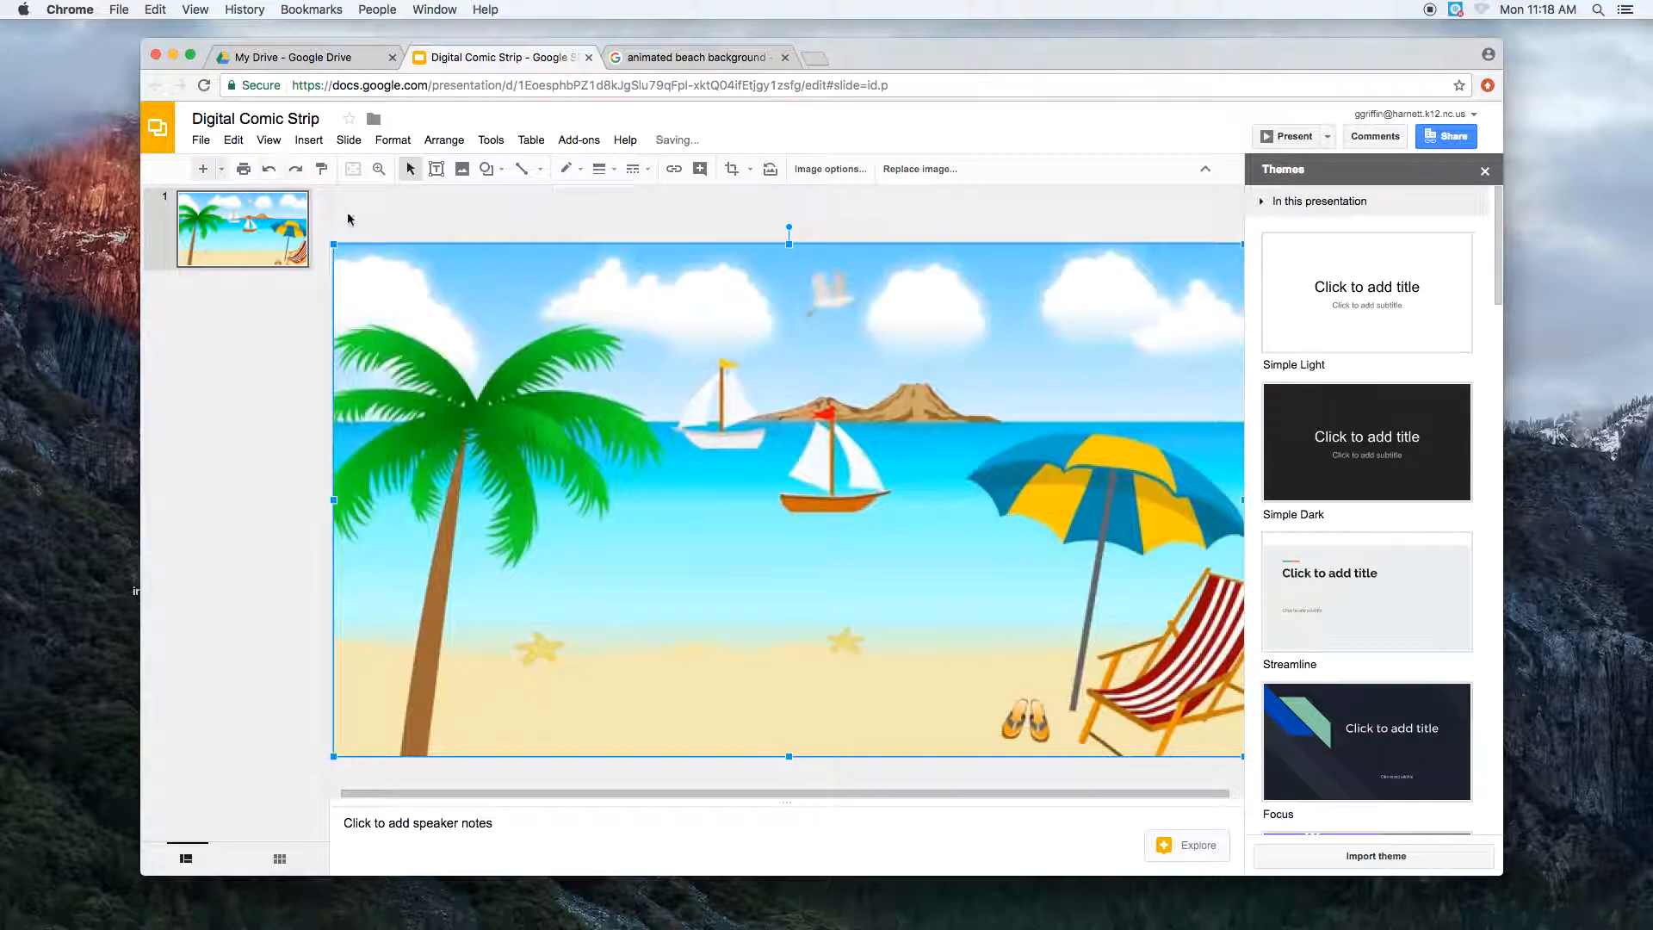
click(270, 140)
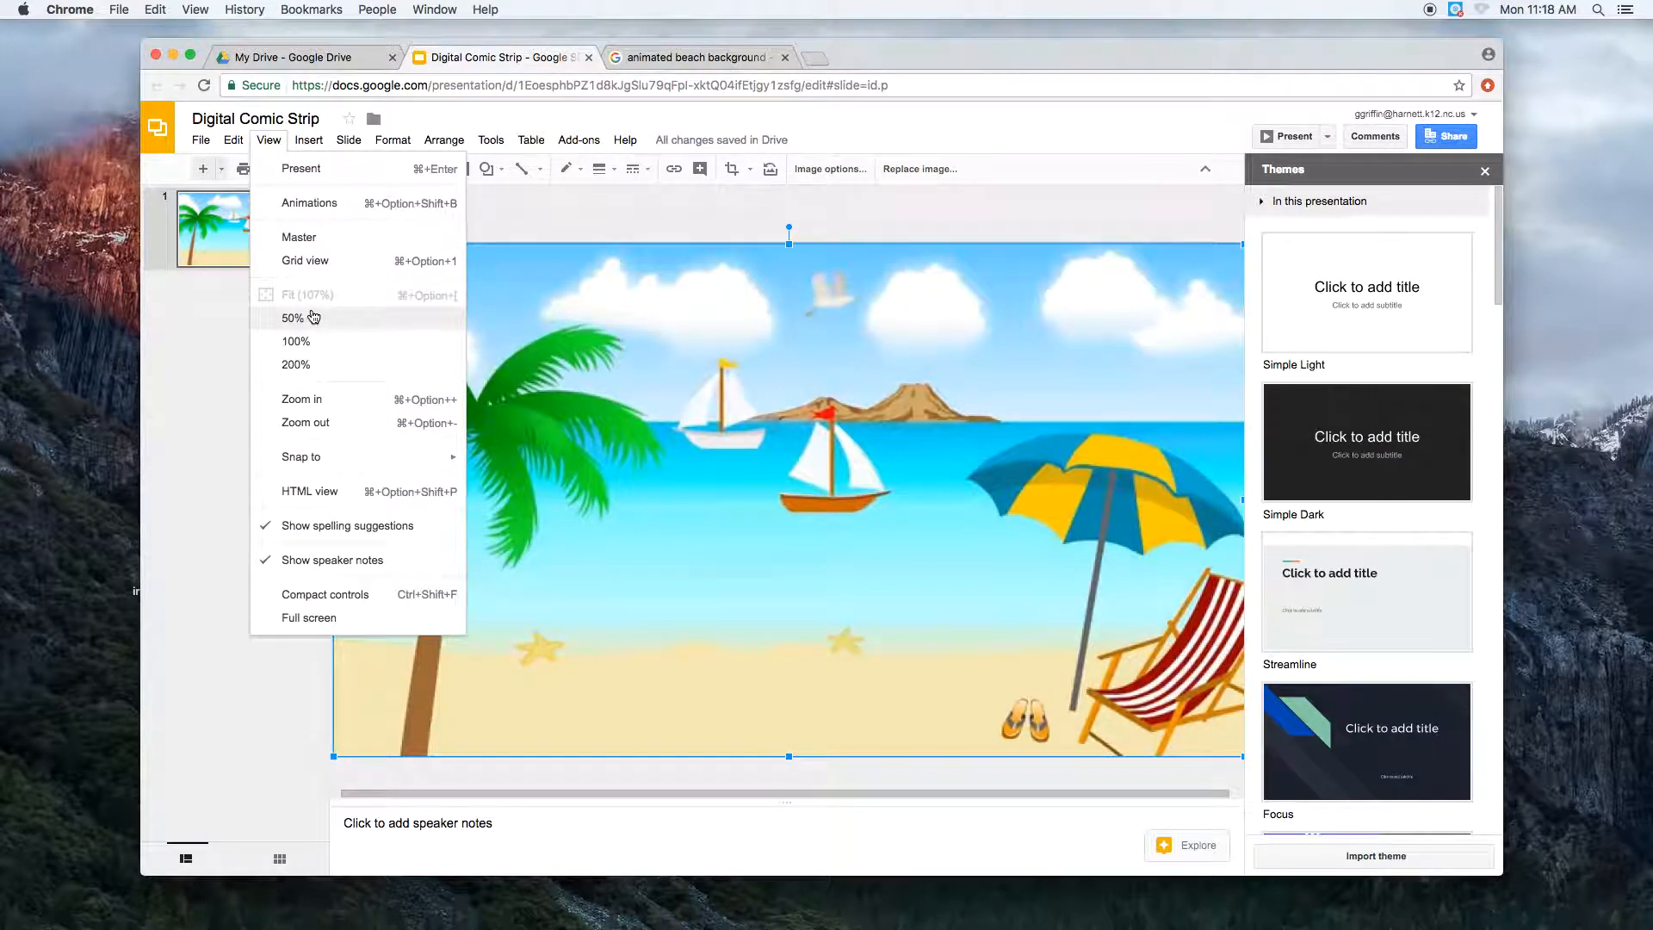
click(312, 317)
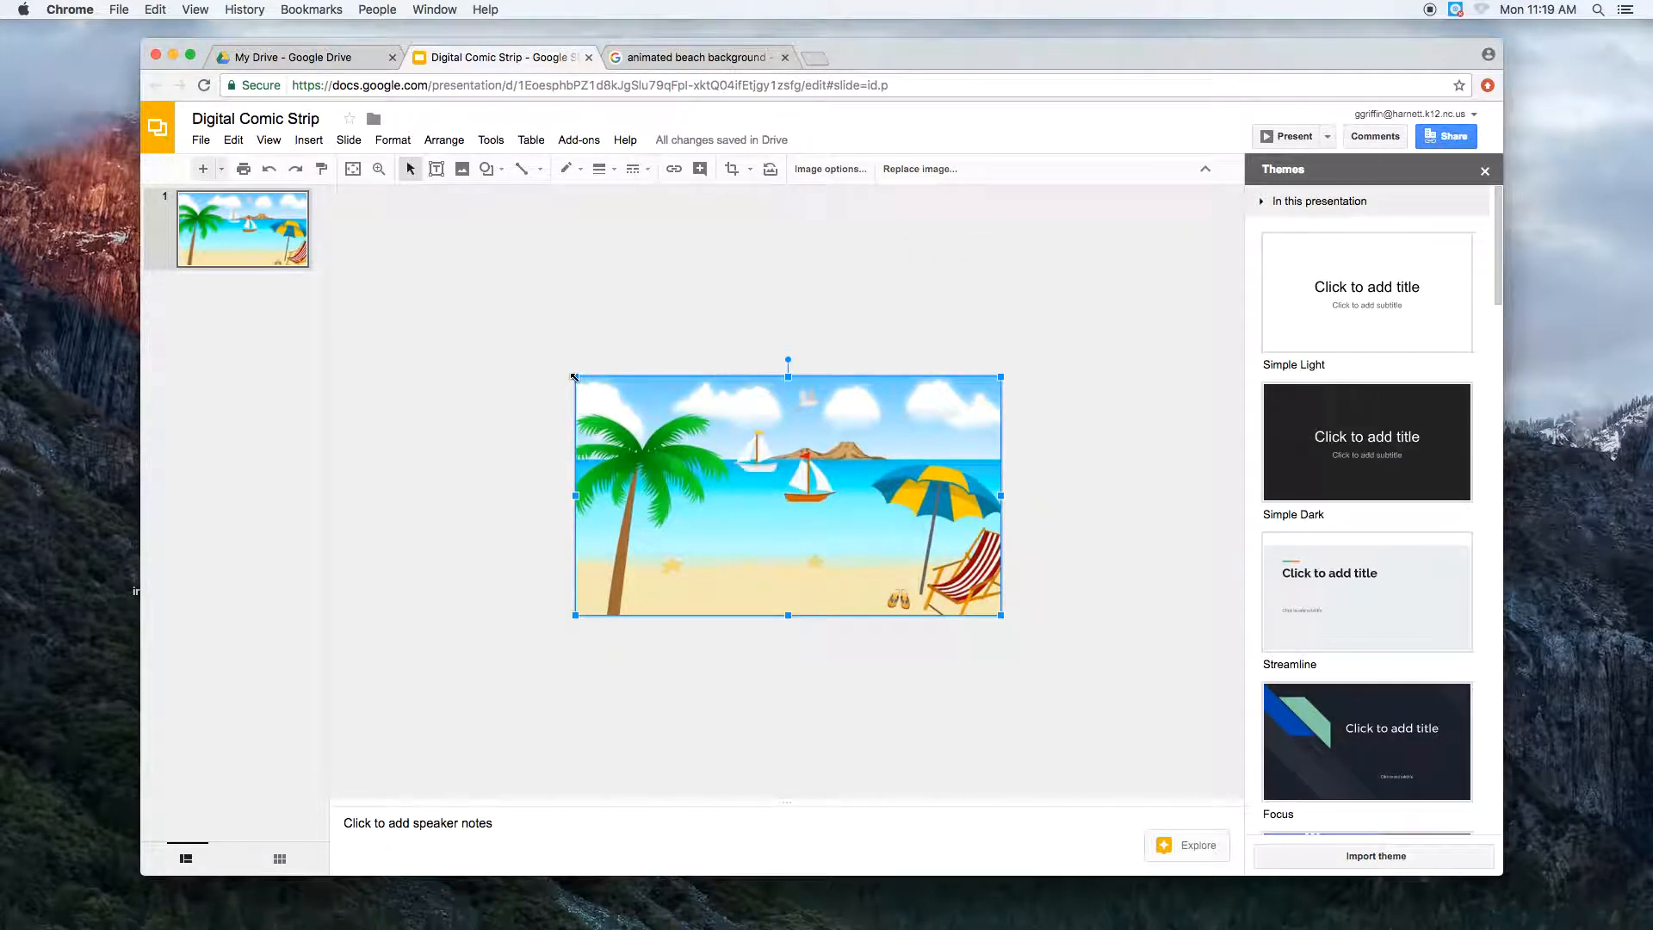
drag(574, 377, 574, 376)
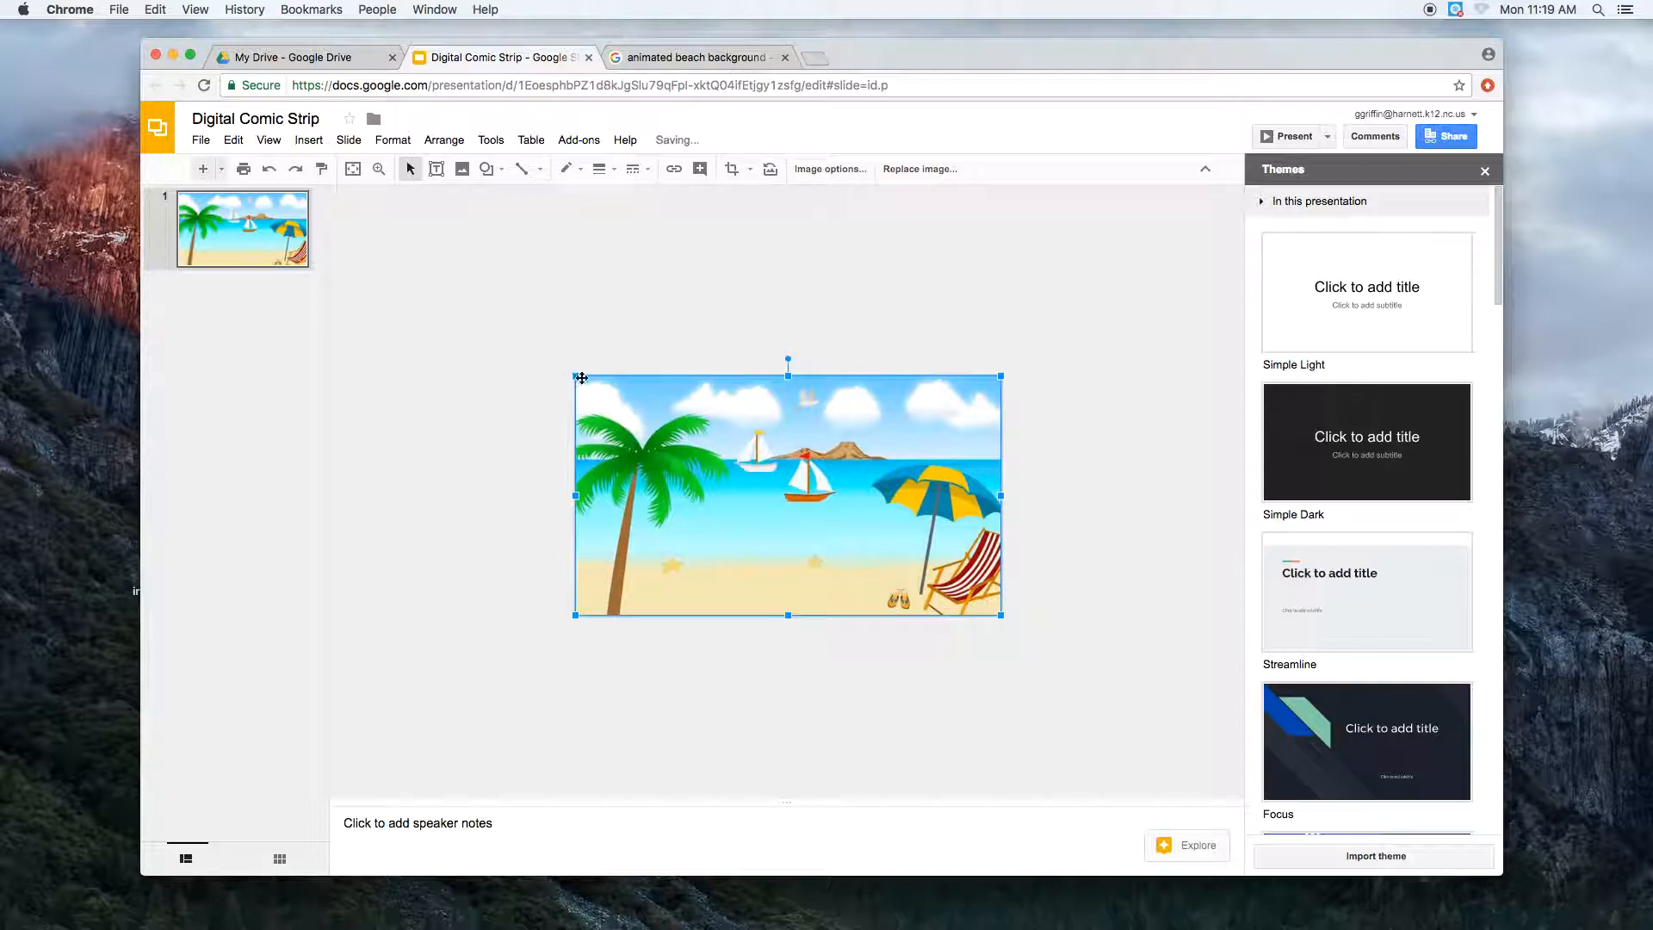
click(268, 140)
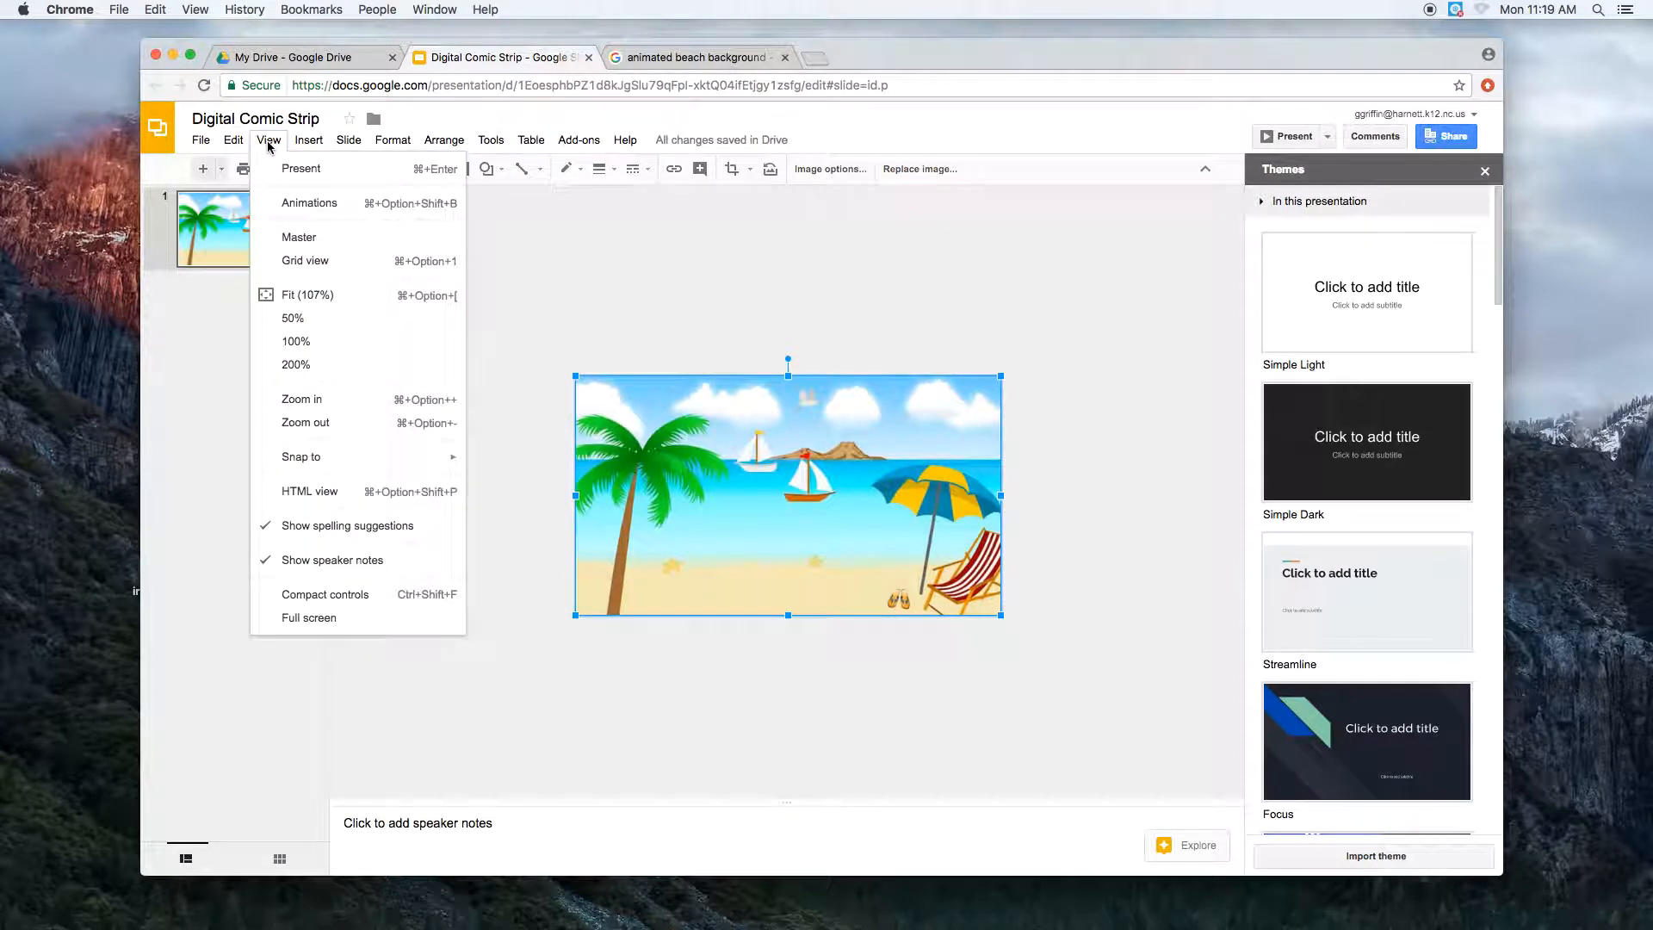
click(332, 348)
Preview the beach slide in full-screen presentation mode and return to editing.
click(1300, 138)
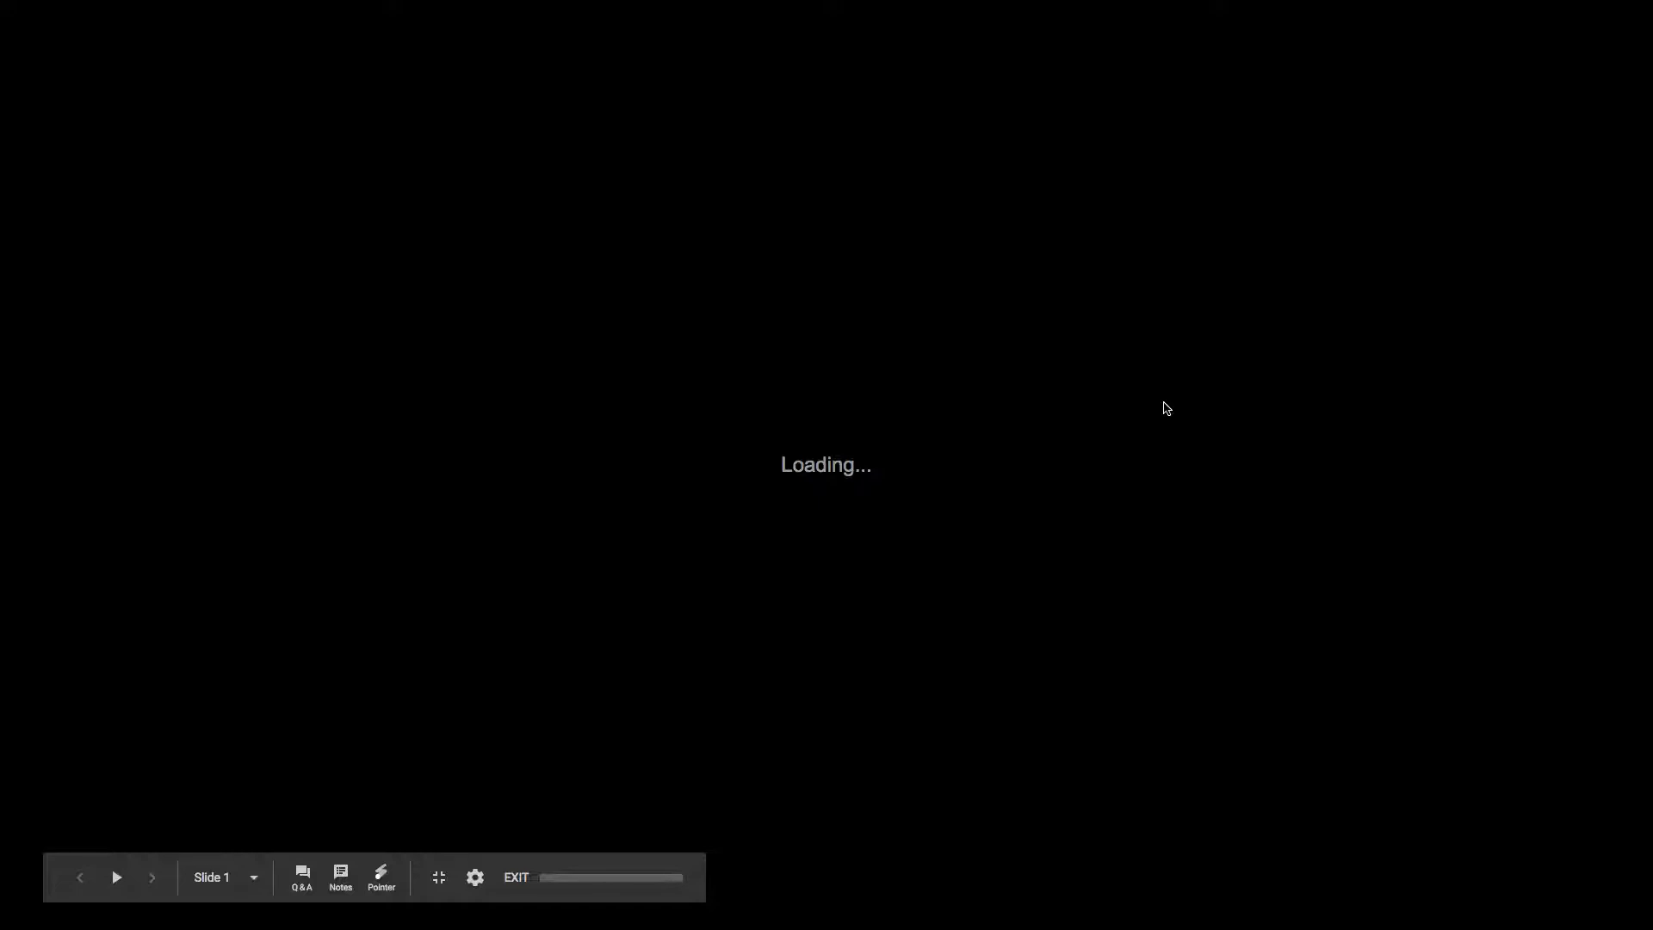
key(Escape)
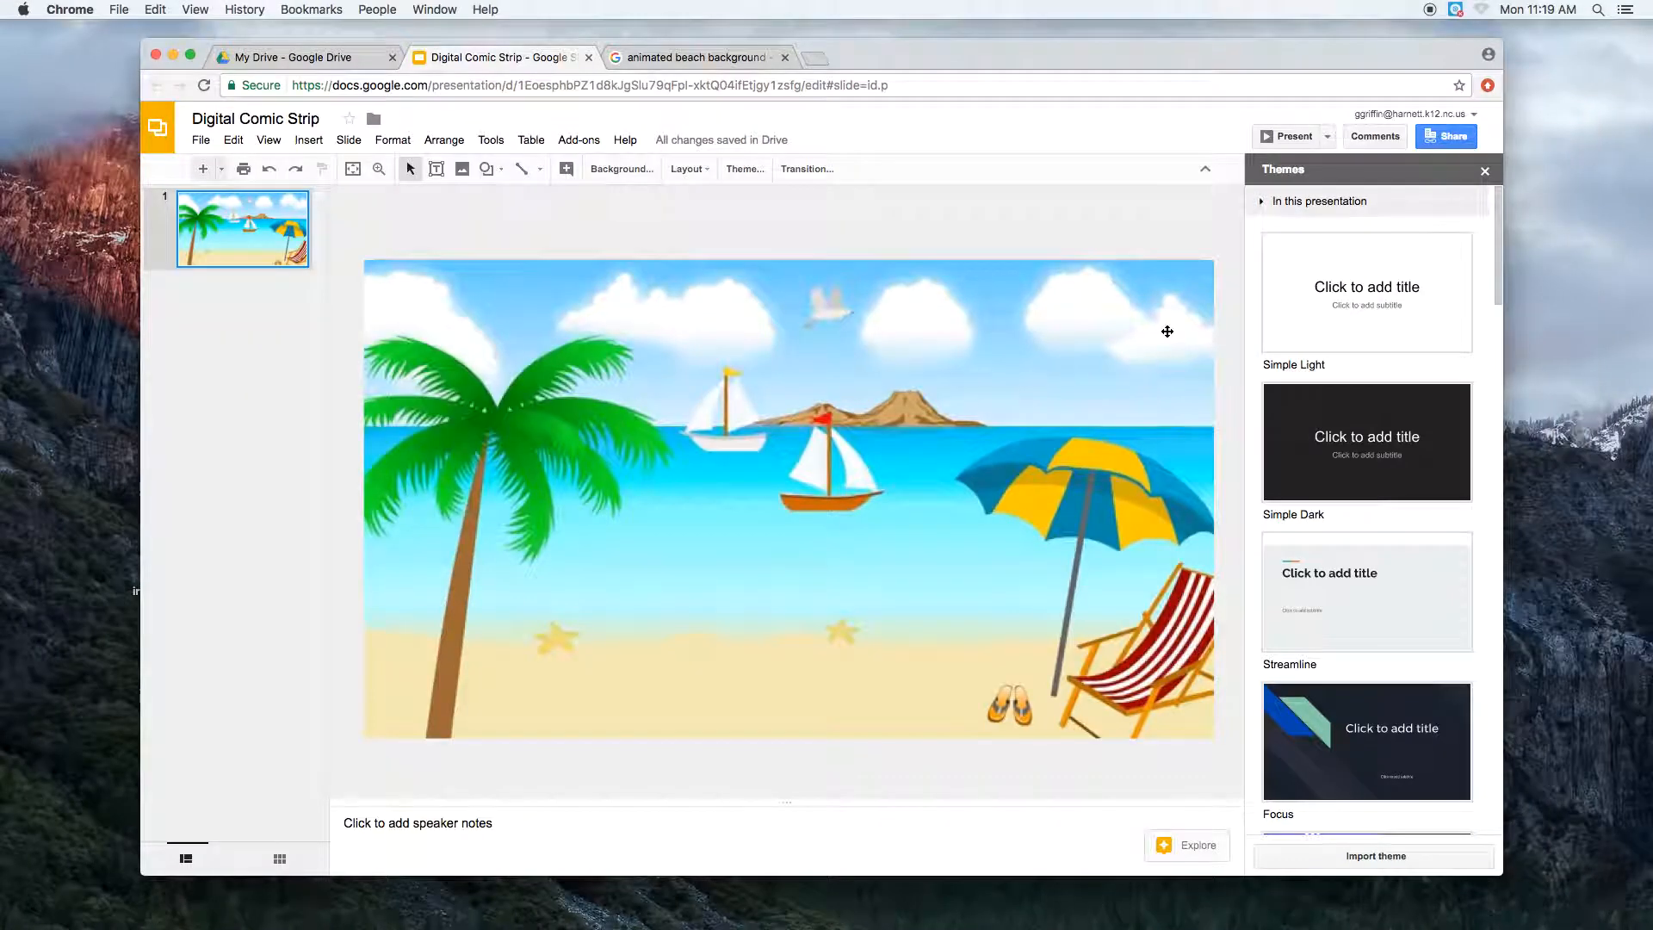
click(1294, 136)
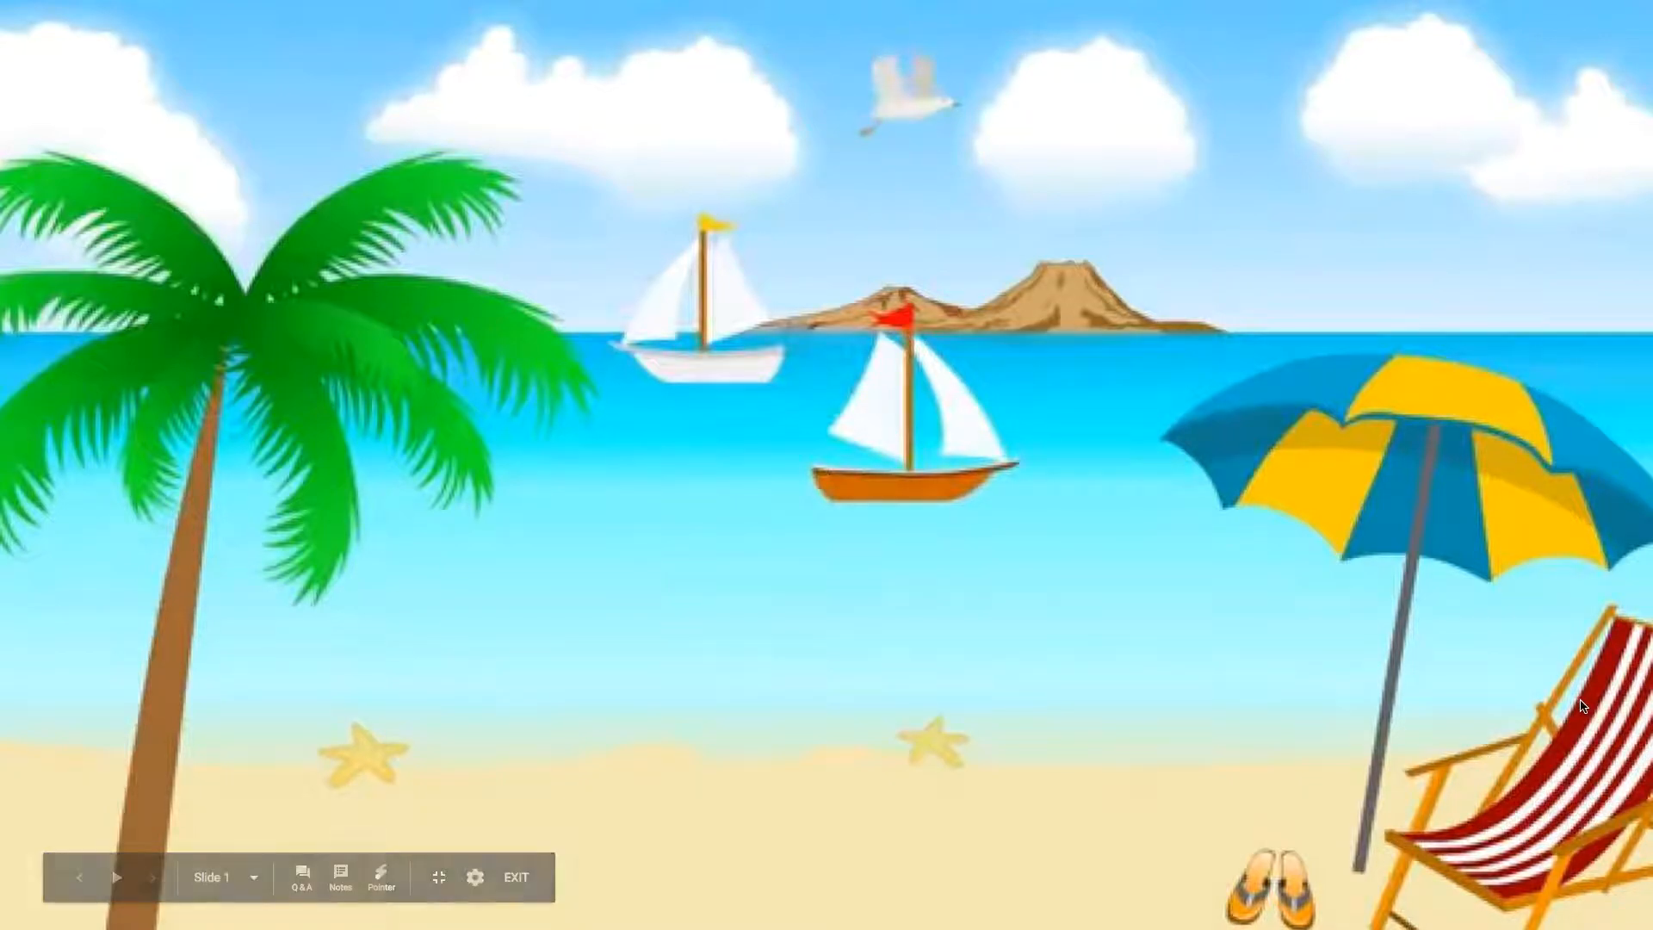
key(Escape)
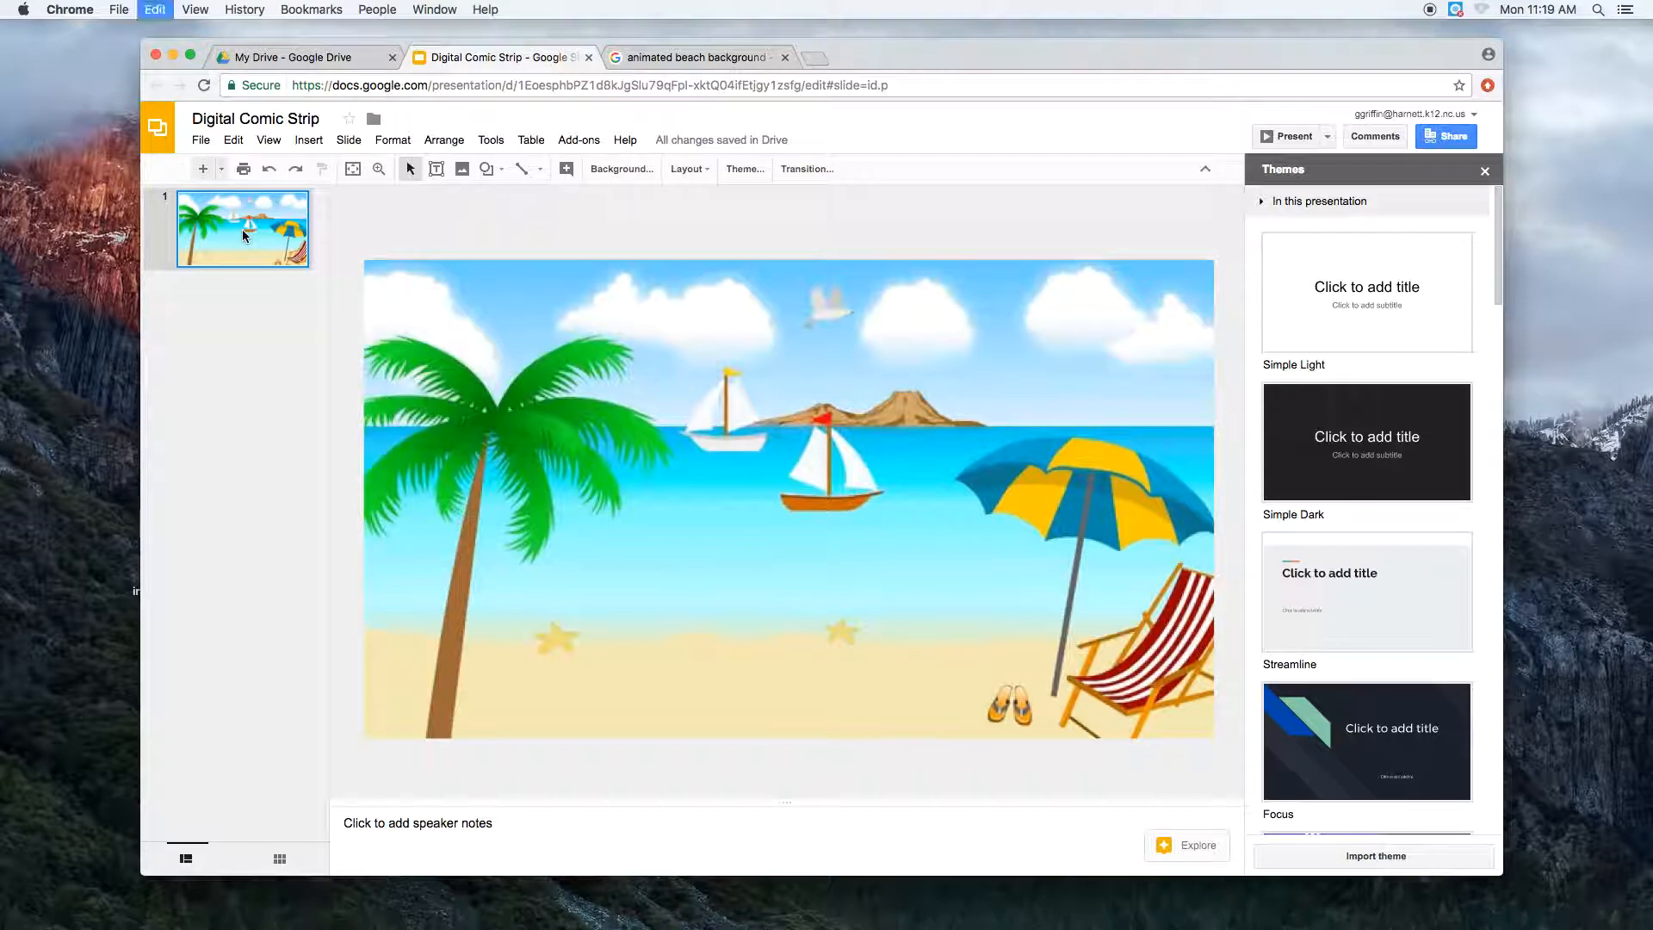
Duplicate the beach slide seven times to make eight identical slides, and select the first one.
key(super+v)
key(super+v)
key(super+v)
key(super+v)
key(super+v)
key(super+v)
key(super+v)
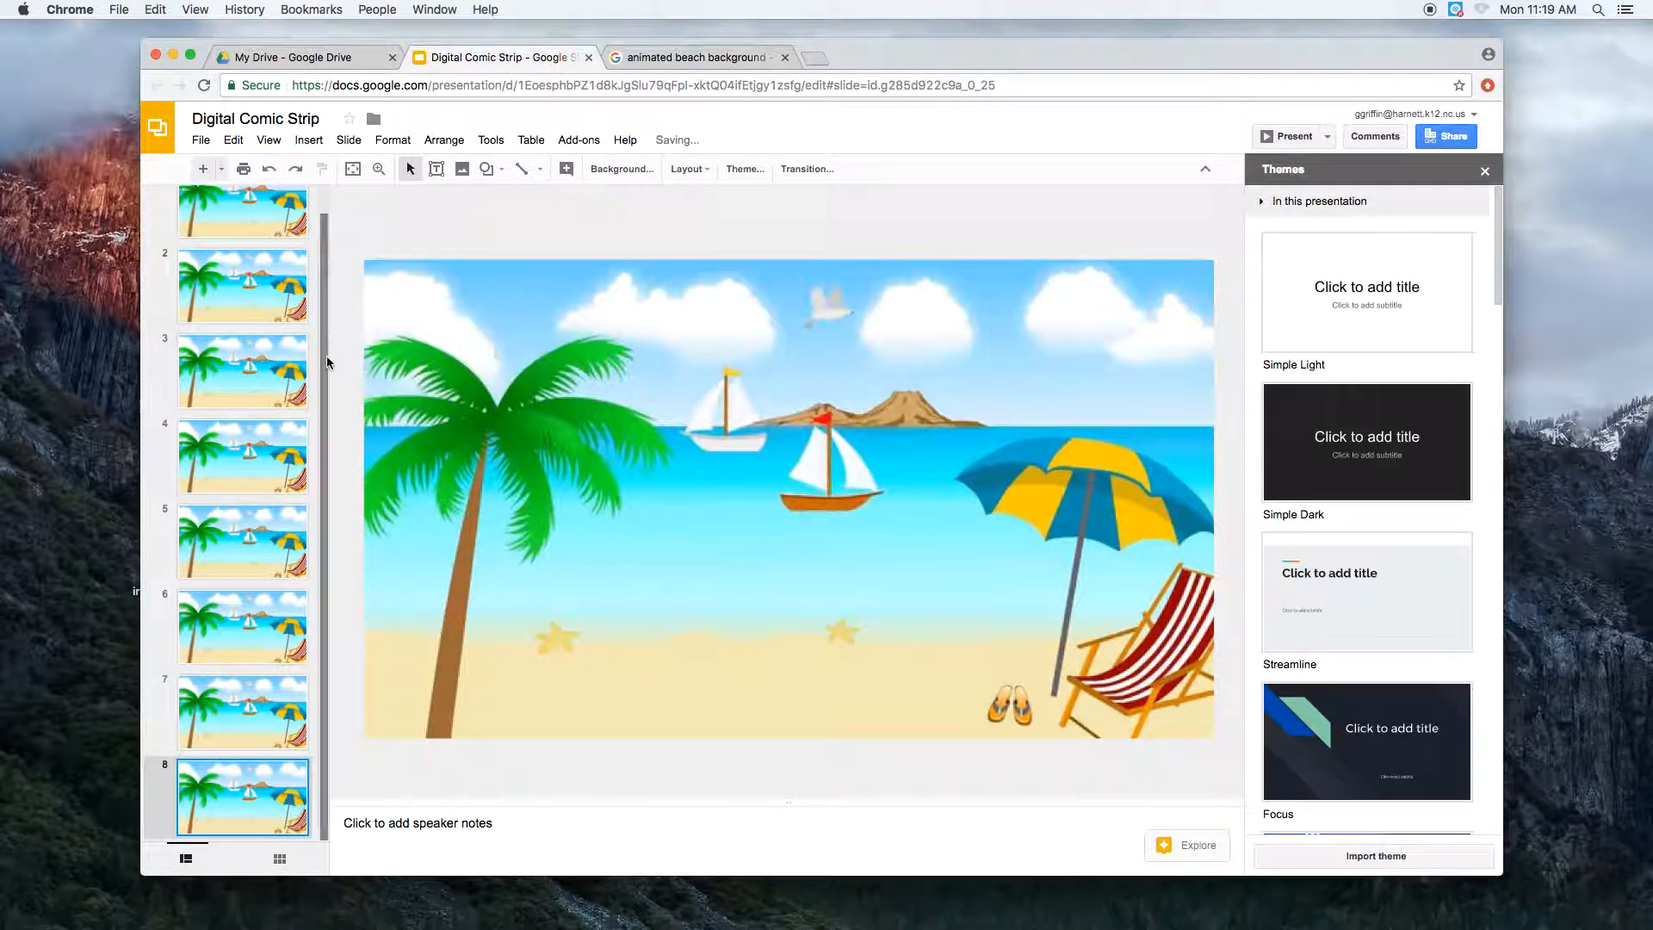
scroll(326, 295, up, 2)
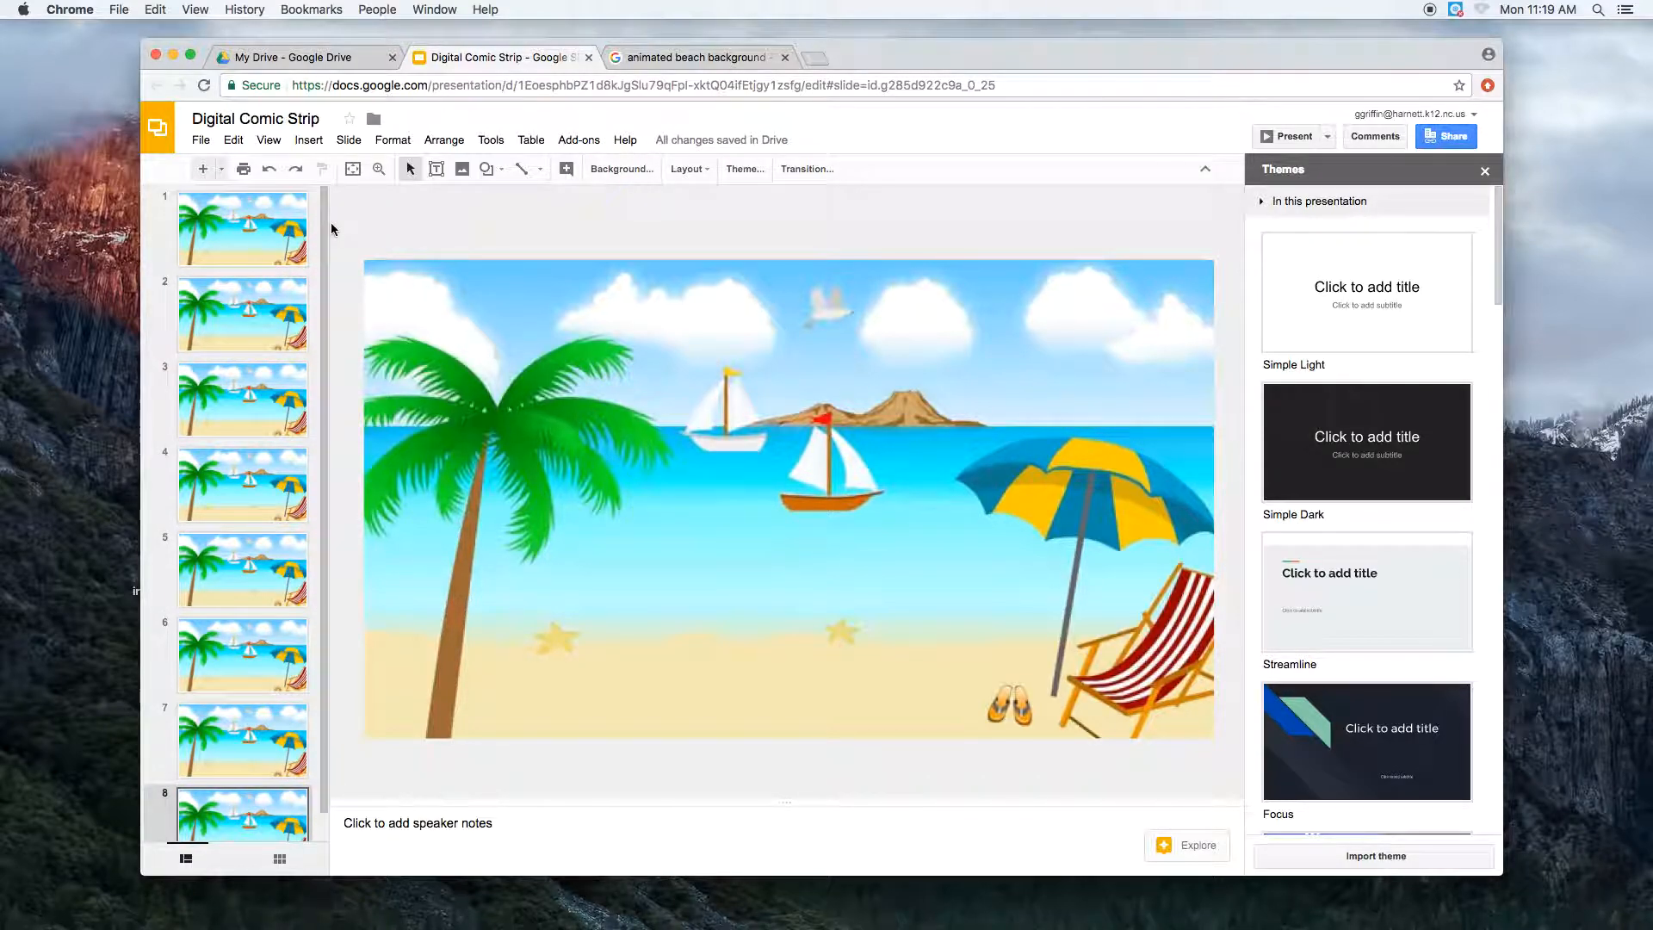
click(204, 232)
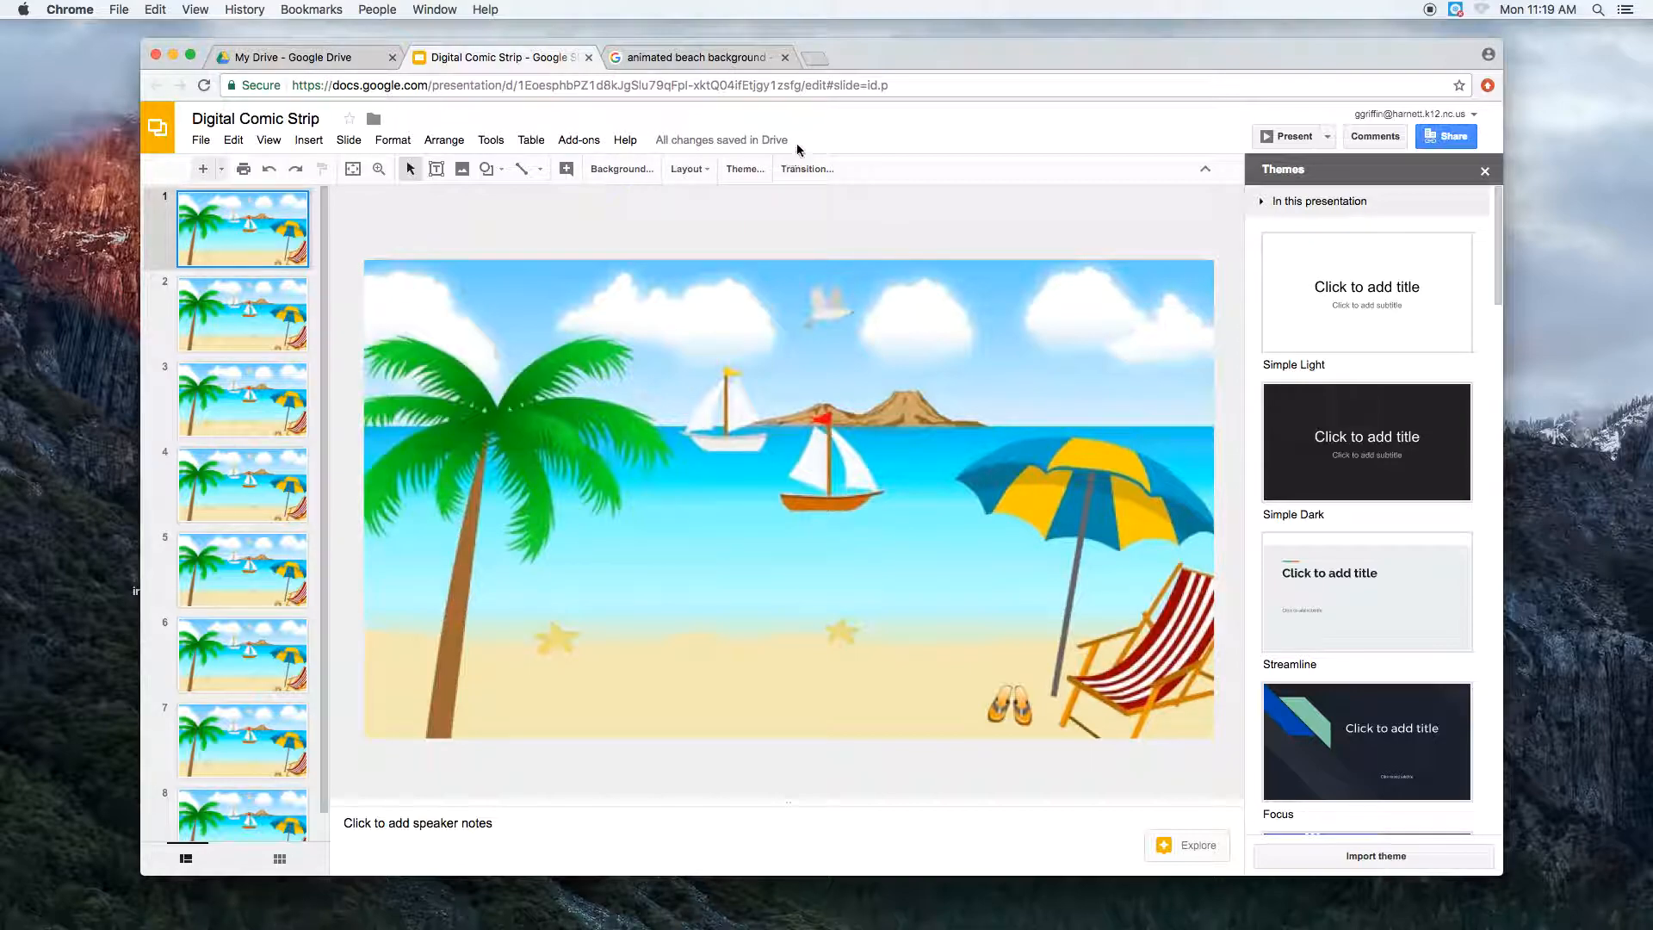
Return to the Google Images results and replace the beach search with a search for "buggs bunny png".
click(704, 59)
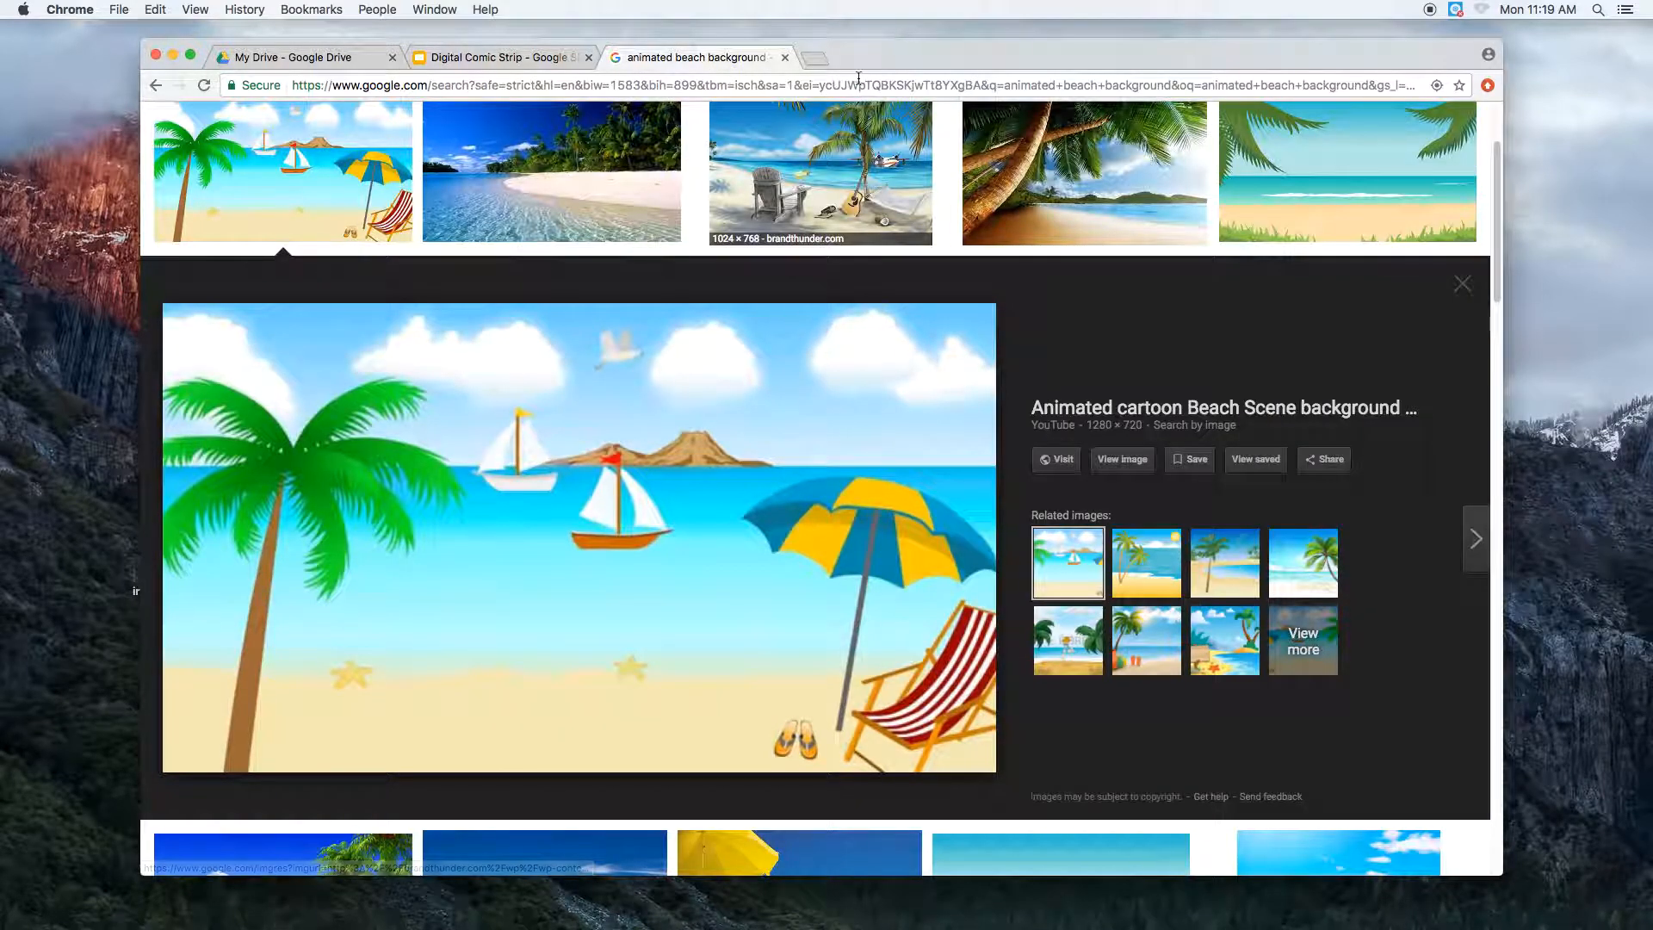
click(1462, 285)
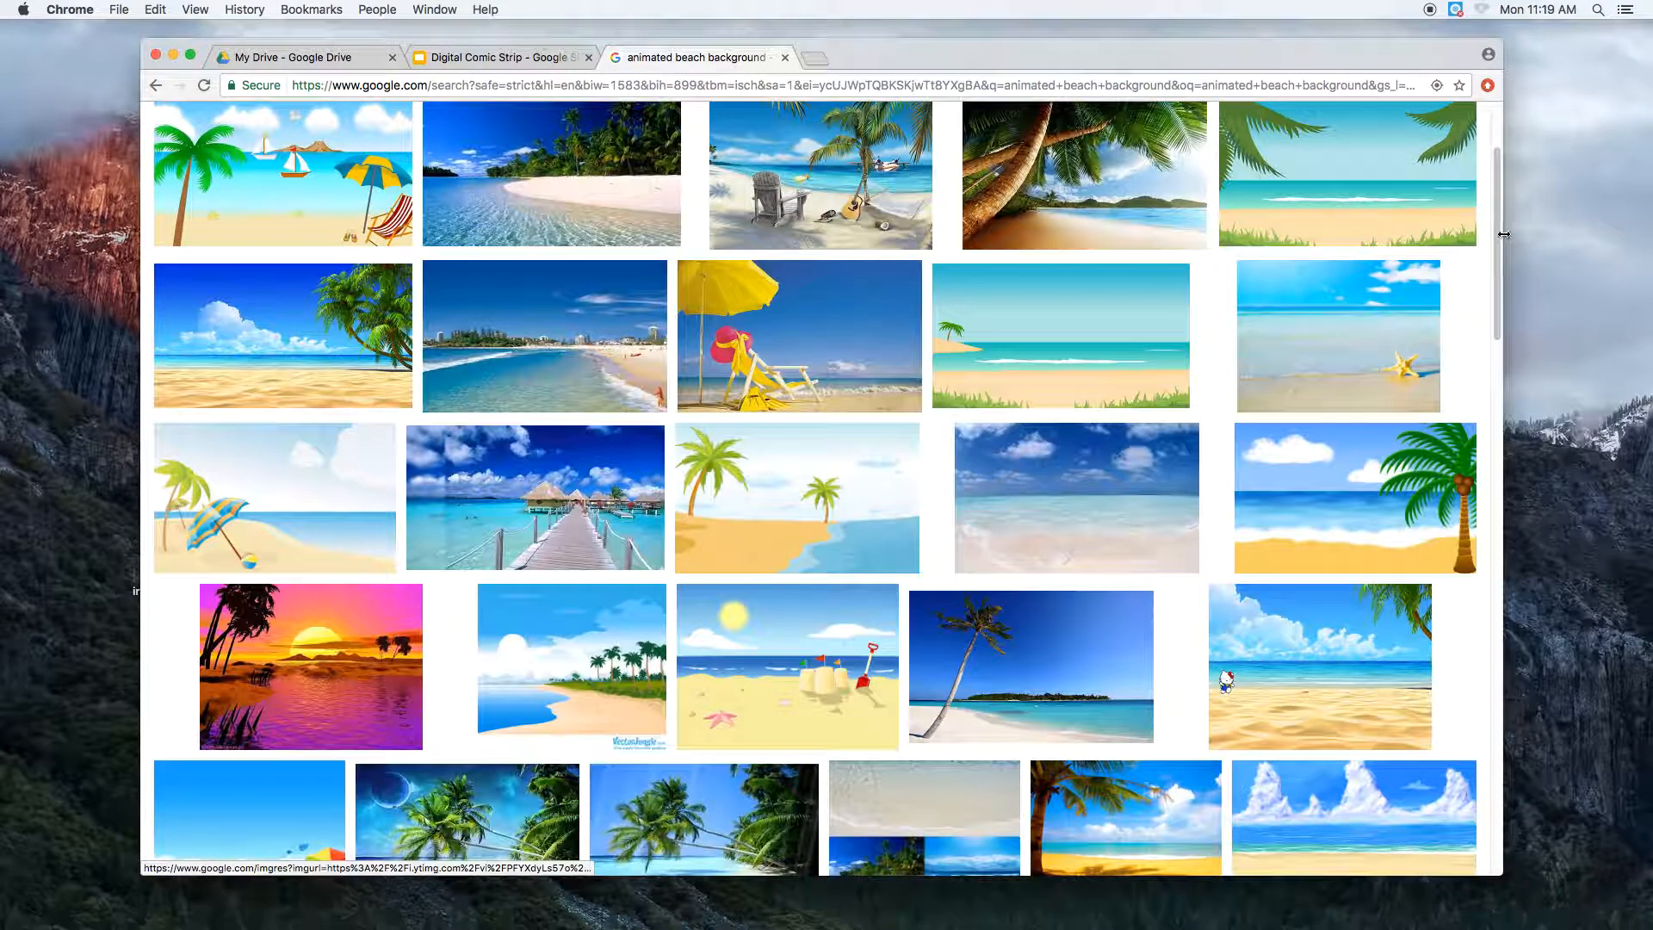
drag(1497, 252, 1497, 200)
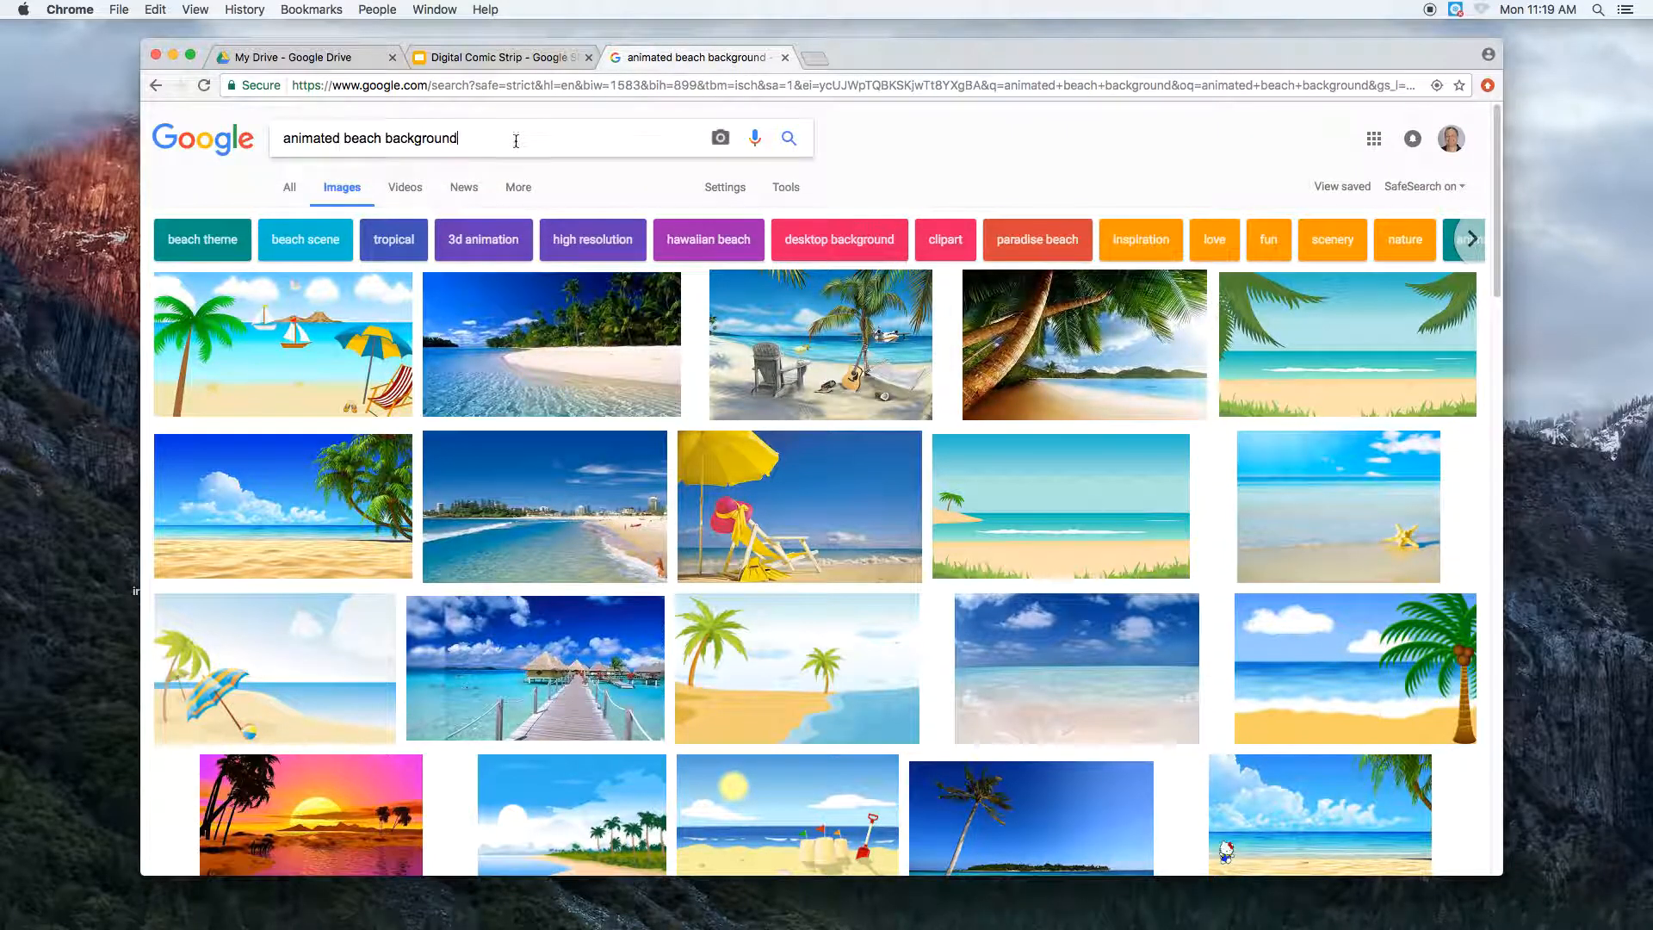
drag(533, 141, 160, 110)
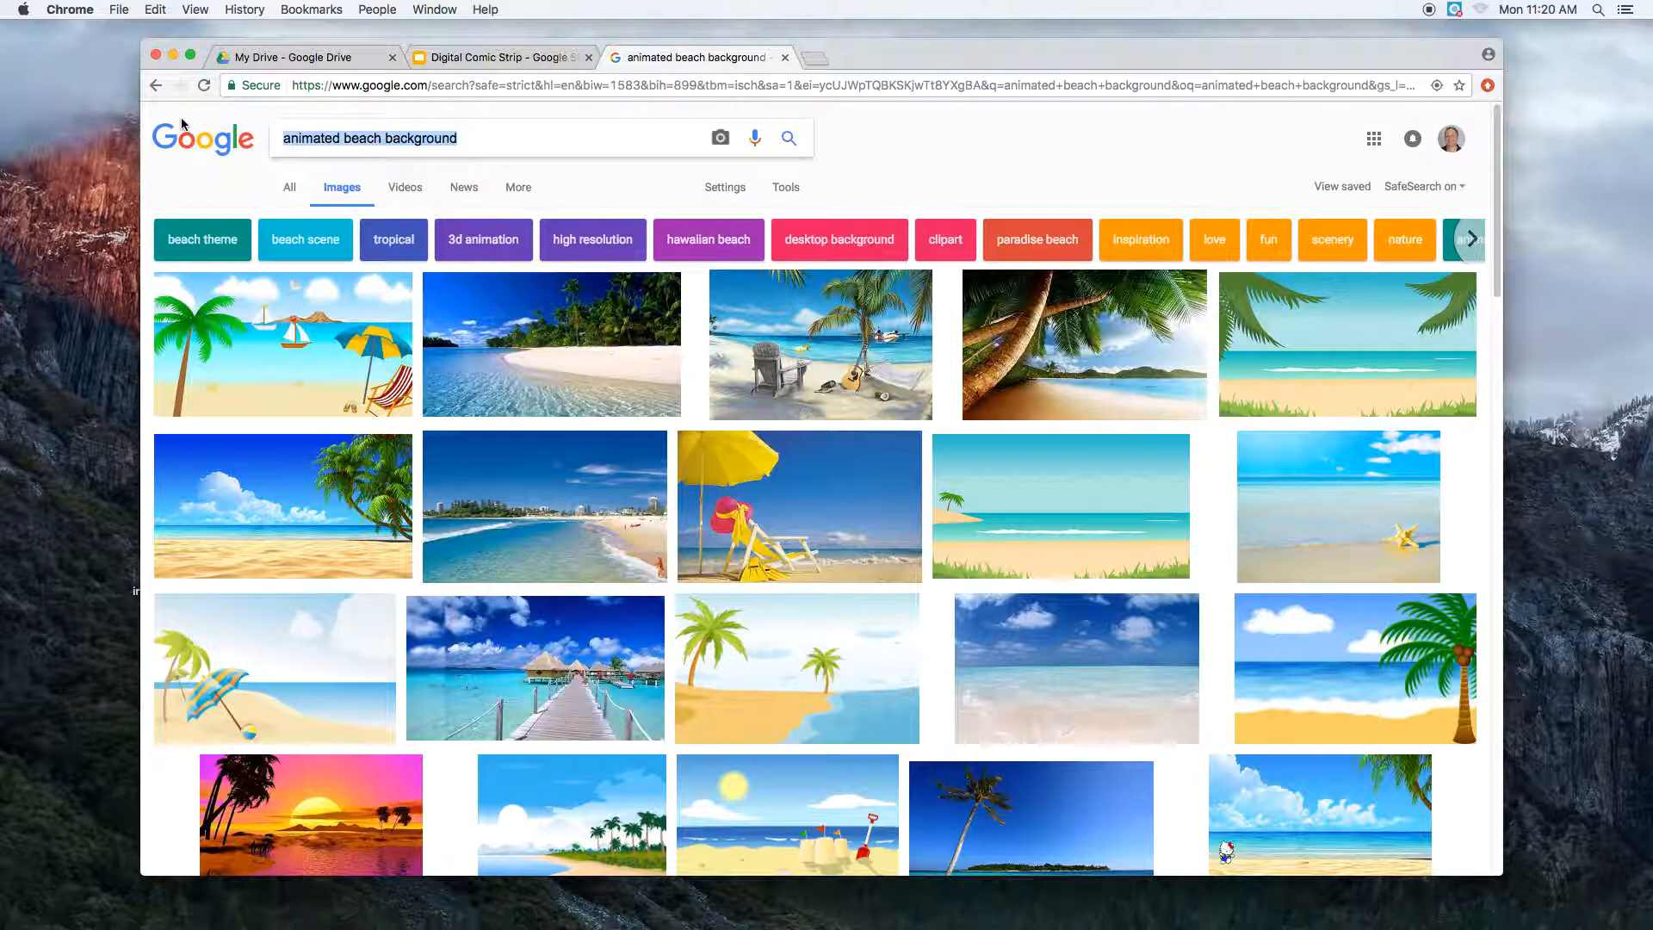
text(bugg)
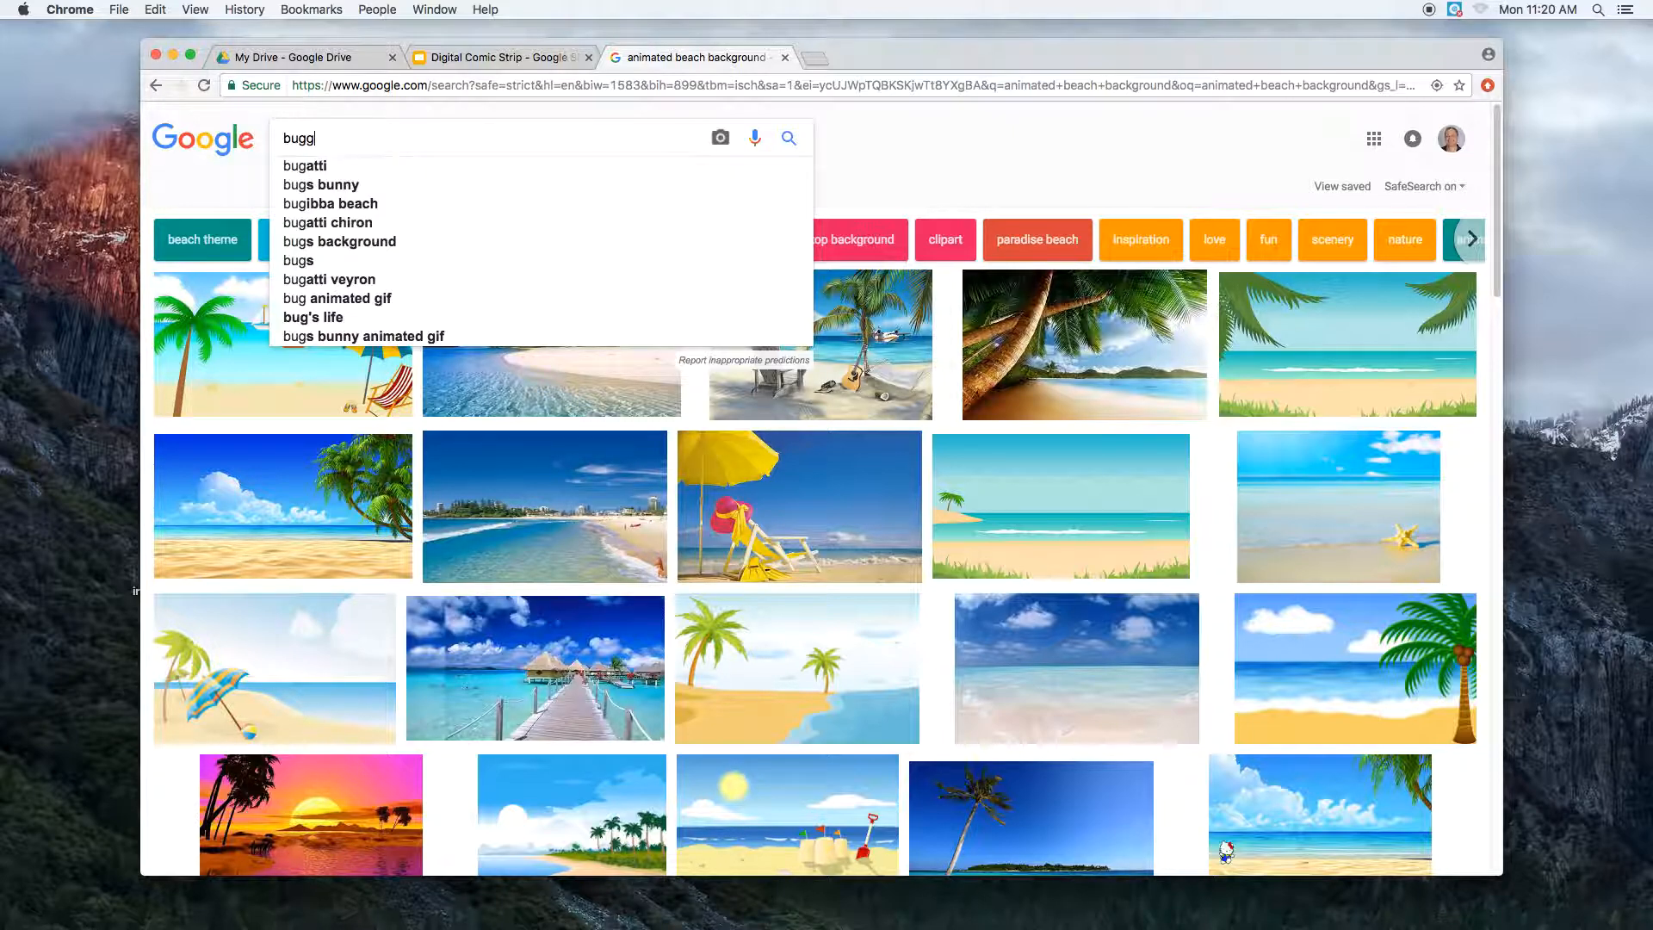
text(s bunny t)
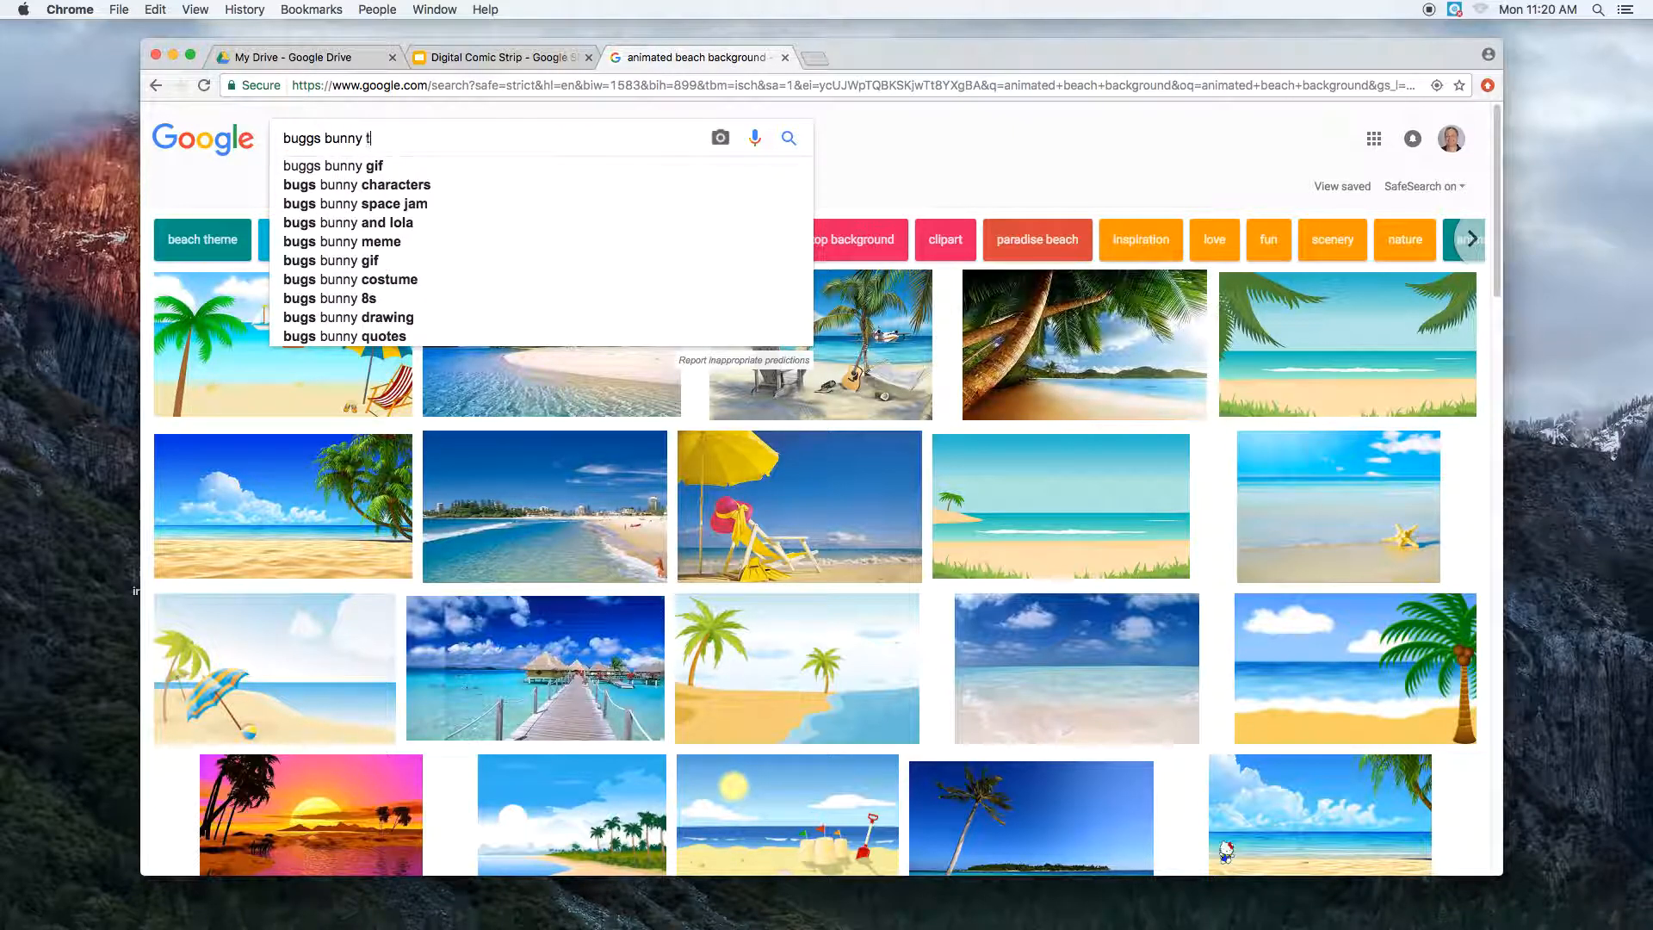
text(ranspare)
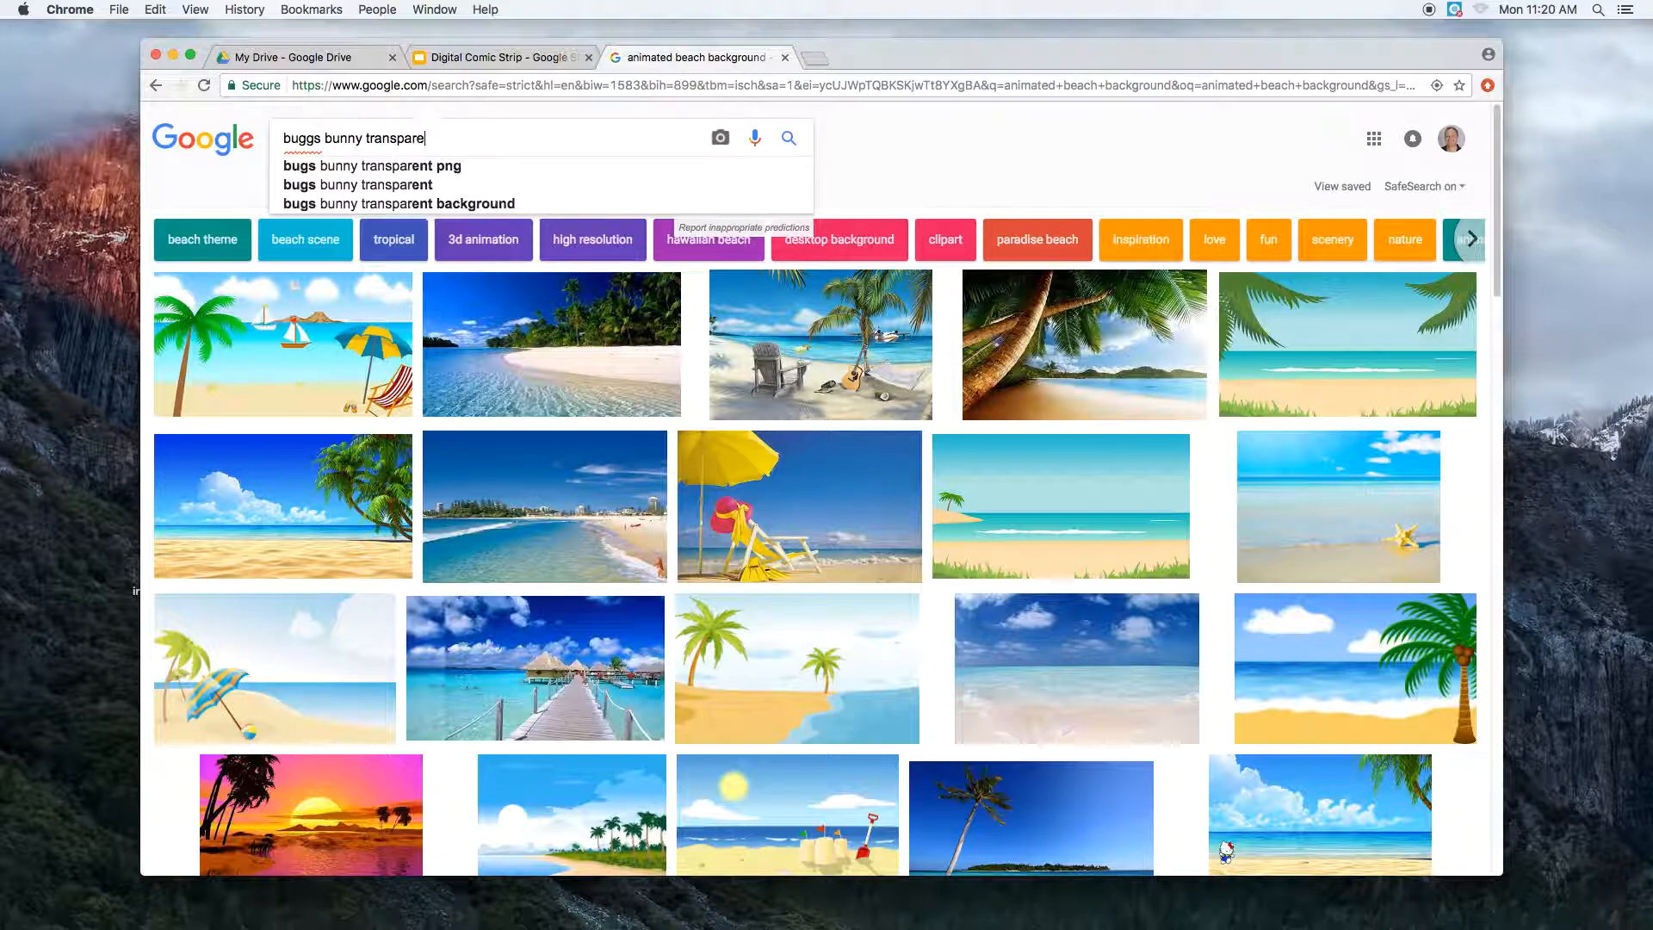
text(nt background)
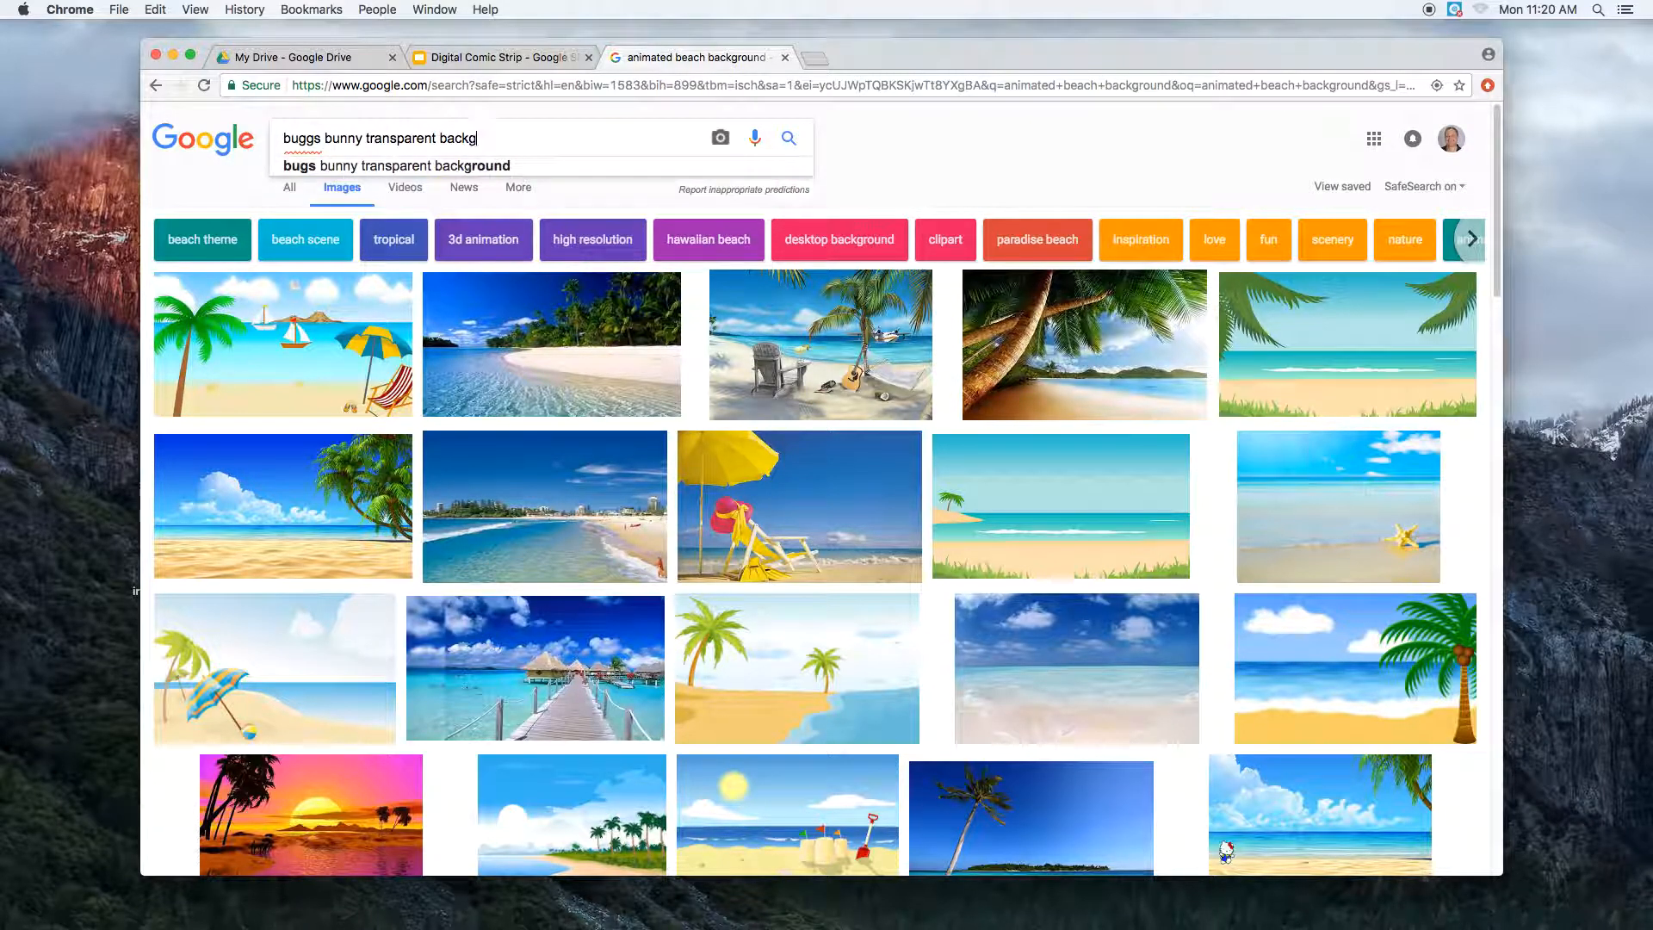
key(BackSpace)
key(BackSpace)
key(BackSpace)
key(BackSpace)
key(BackSpace)
key(BackSpace)
key(BackSpace)
key(BackSpace)
key(BackSpace)
key(BackSpace)
key(BackSpace)
key(BackSpace)
key(BackSpace)
key(BackSpace)
key(BackSpace)
key(BackSpace)
key(BackSpace)
key(BackSpace)
key(BackSpace)
key(BackSpace)
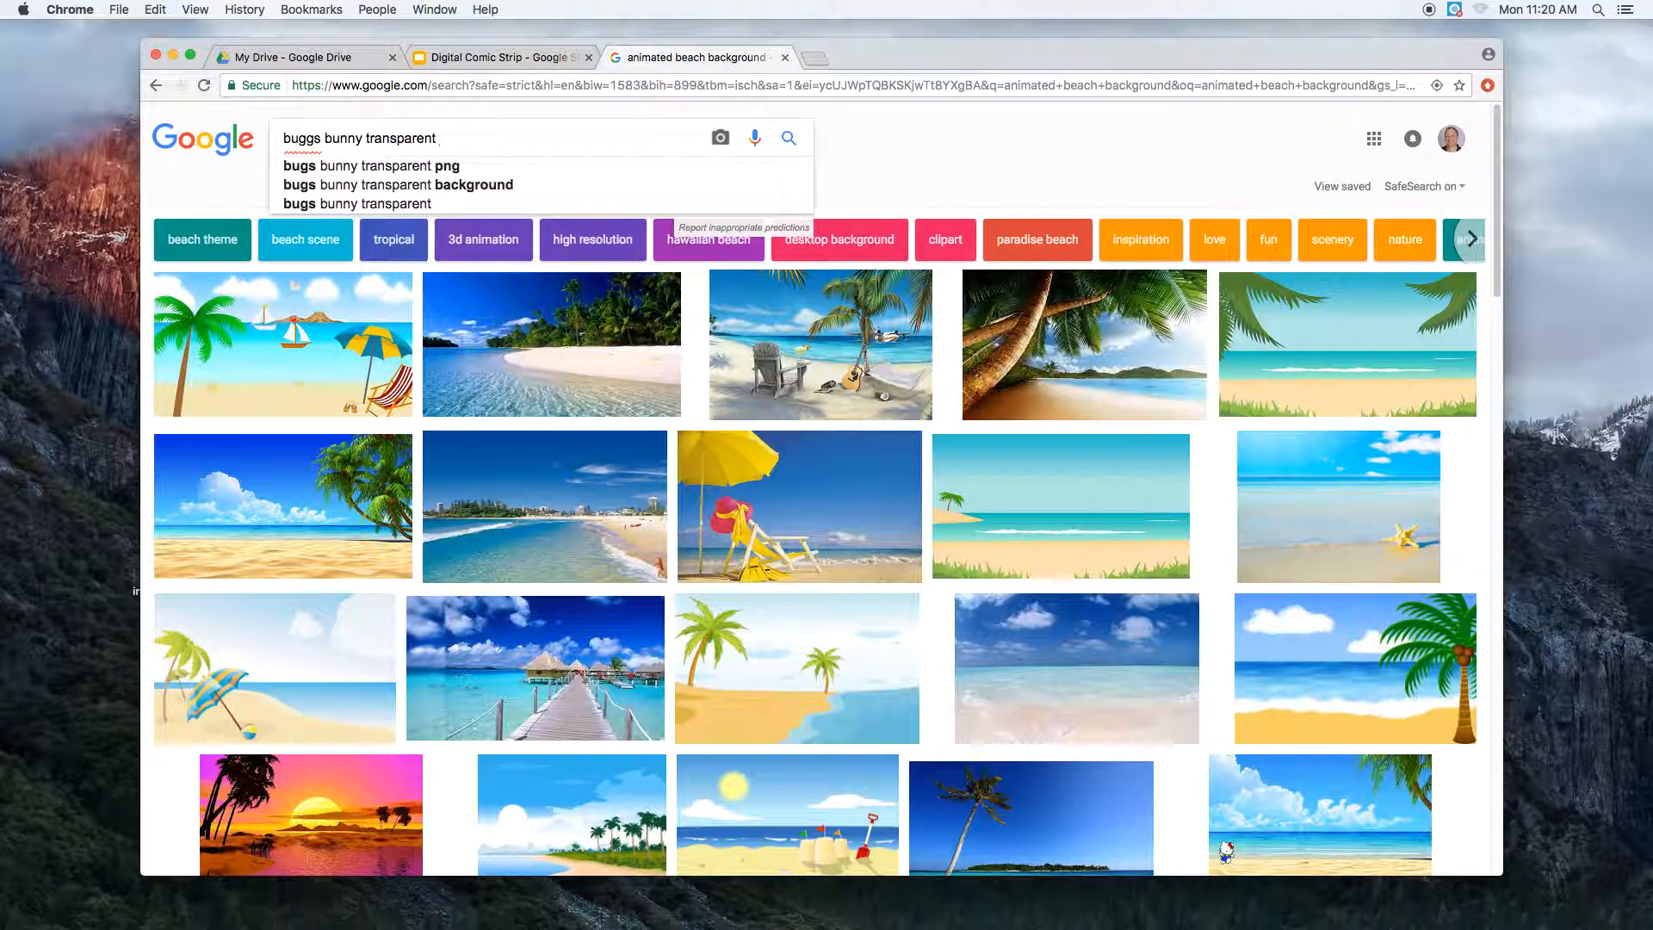
text(png)
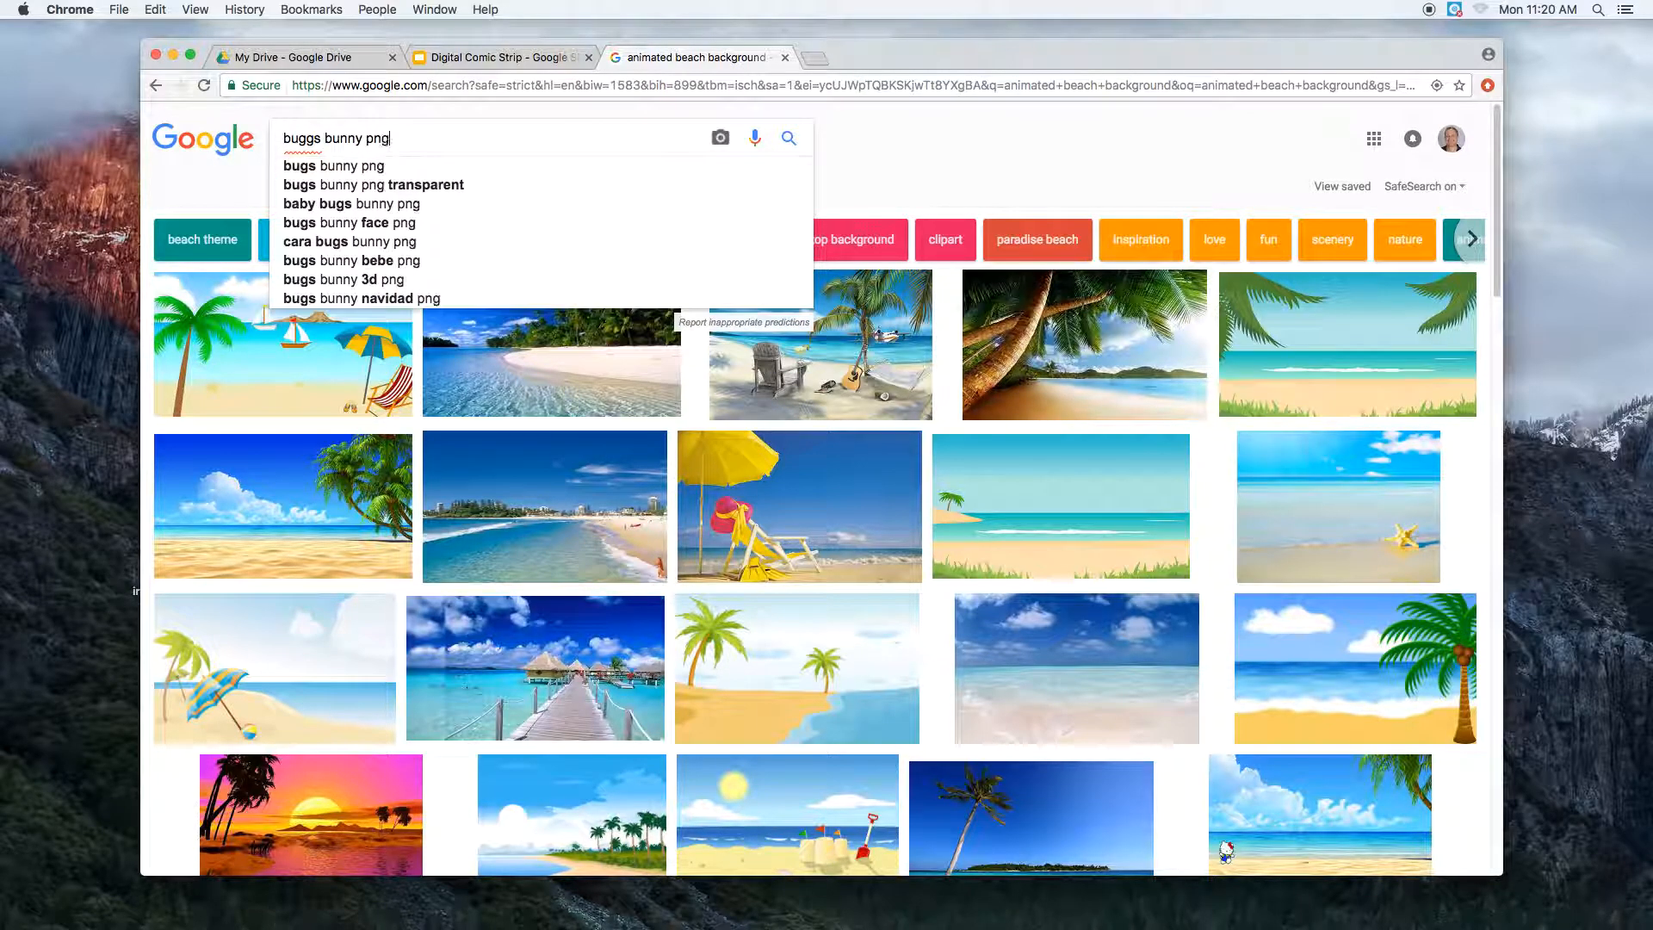
key(Return)
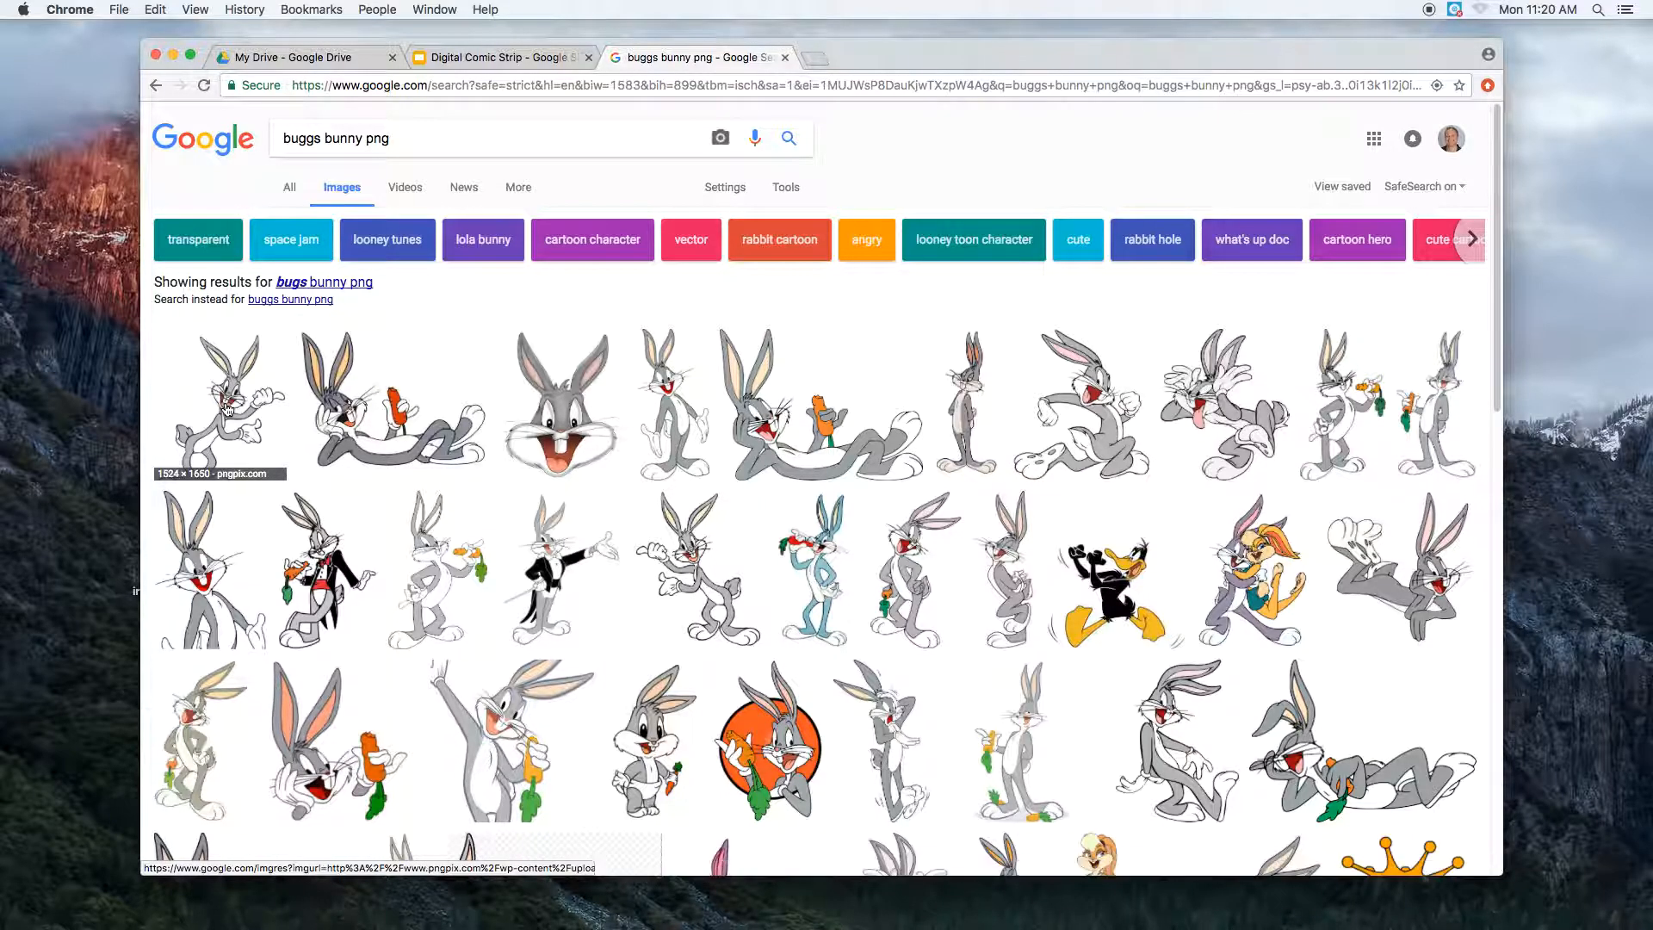
Try the reclining Bugs Bunny image with the carrot on the first slide, and delete it again.
click(228, 409)
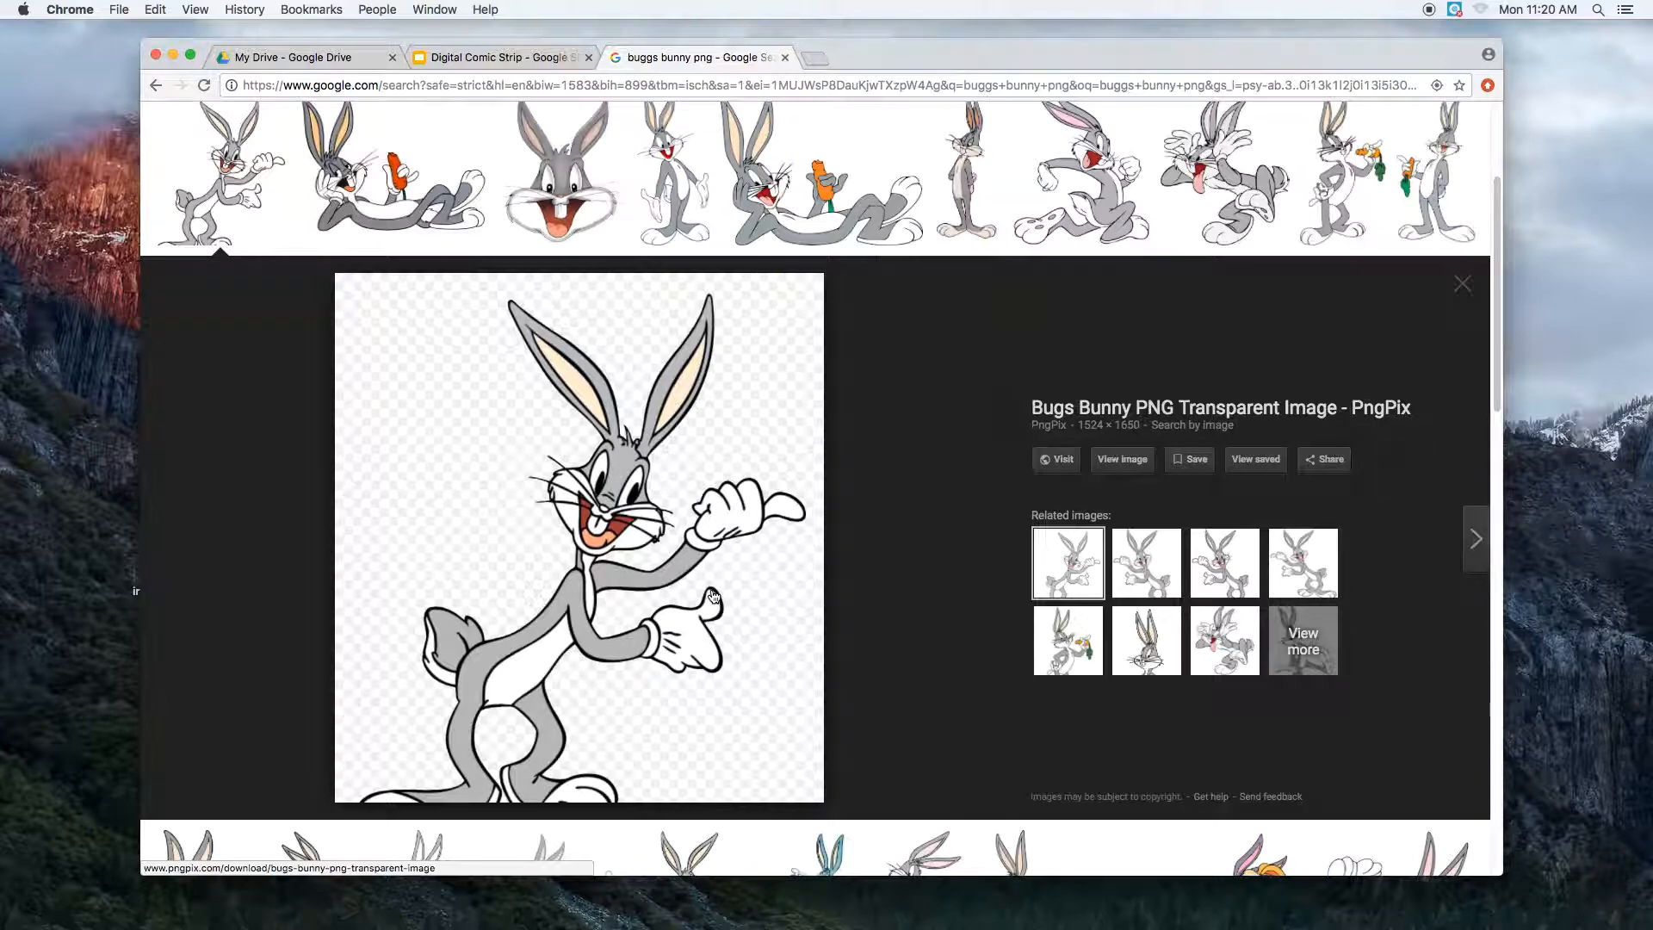
click(1476, 539)
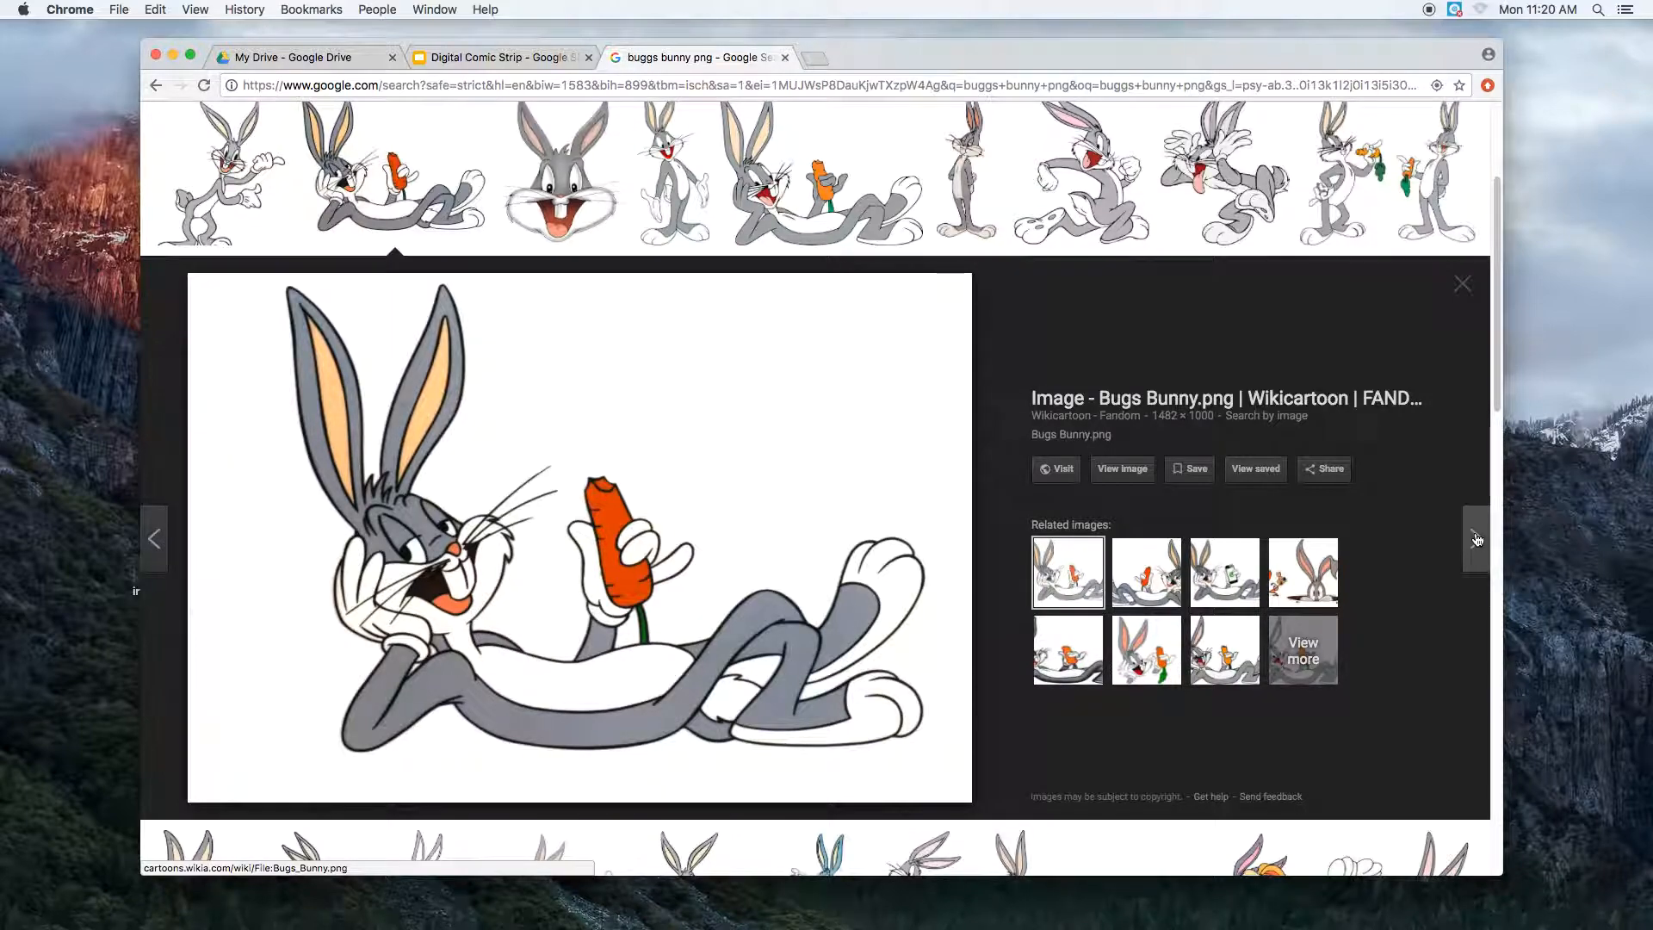
right_click(408, 443)
click(499, 589)
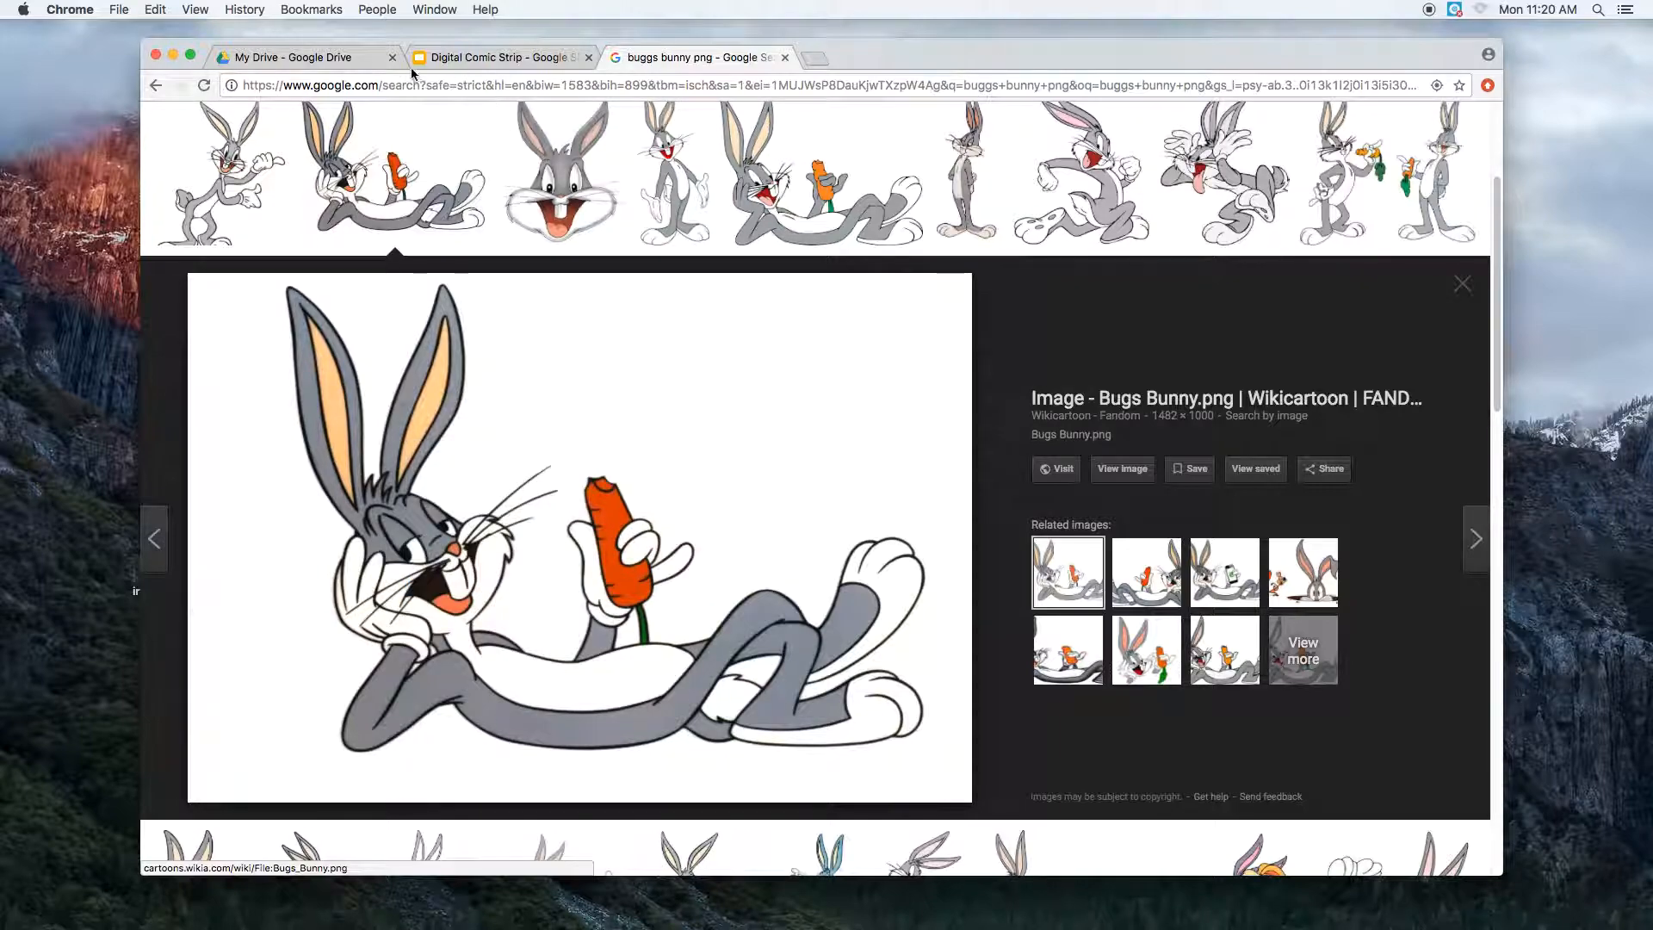
click(499, 57)
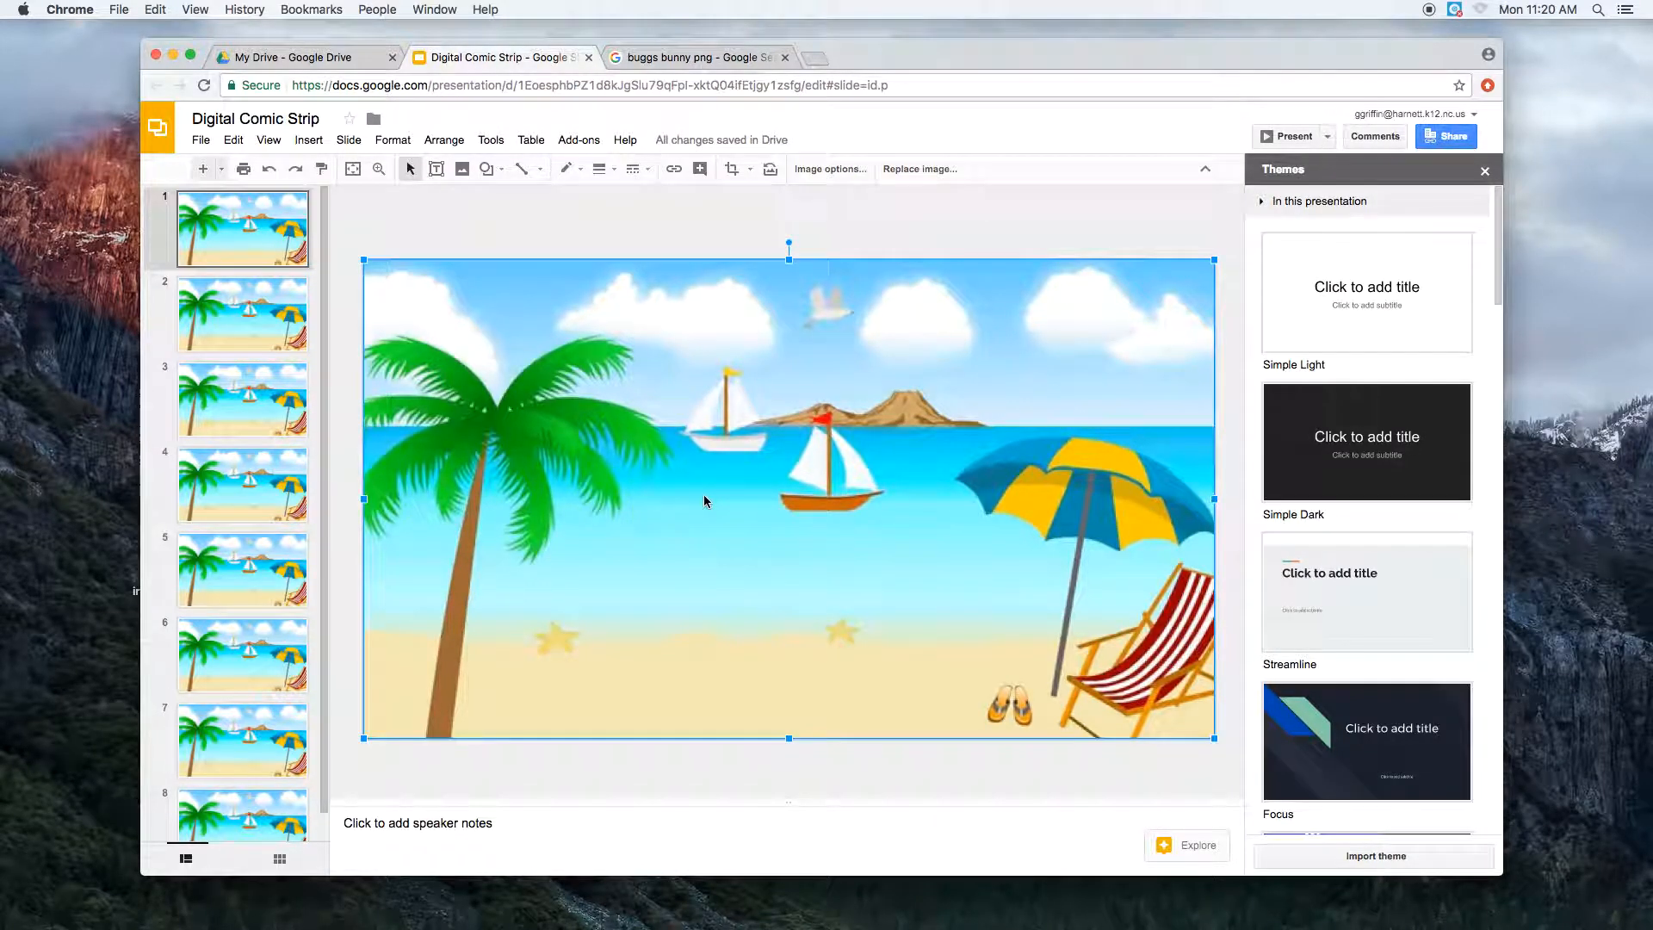
key(super+v)
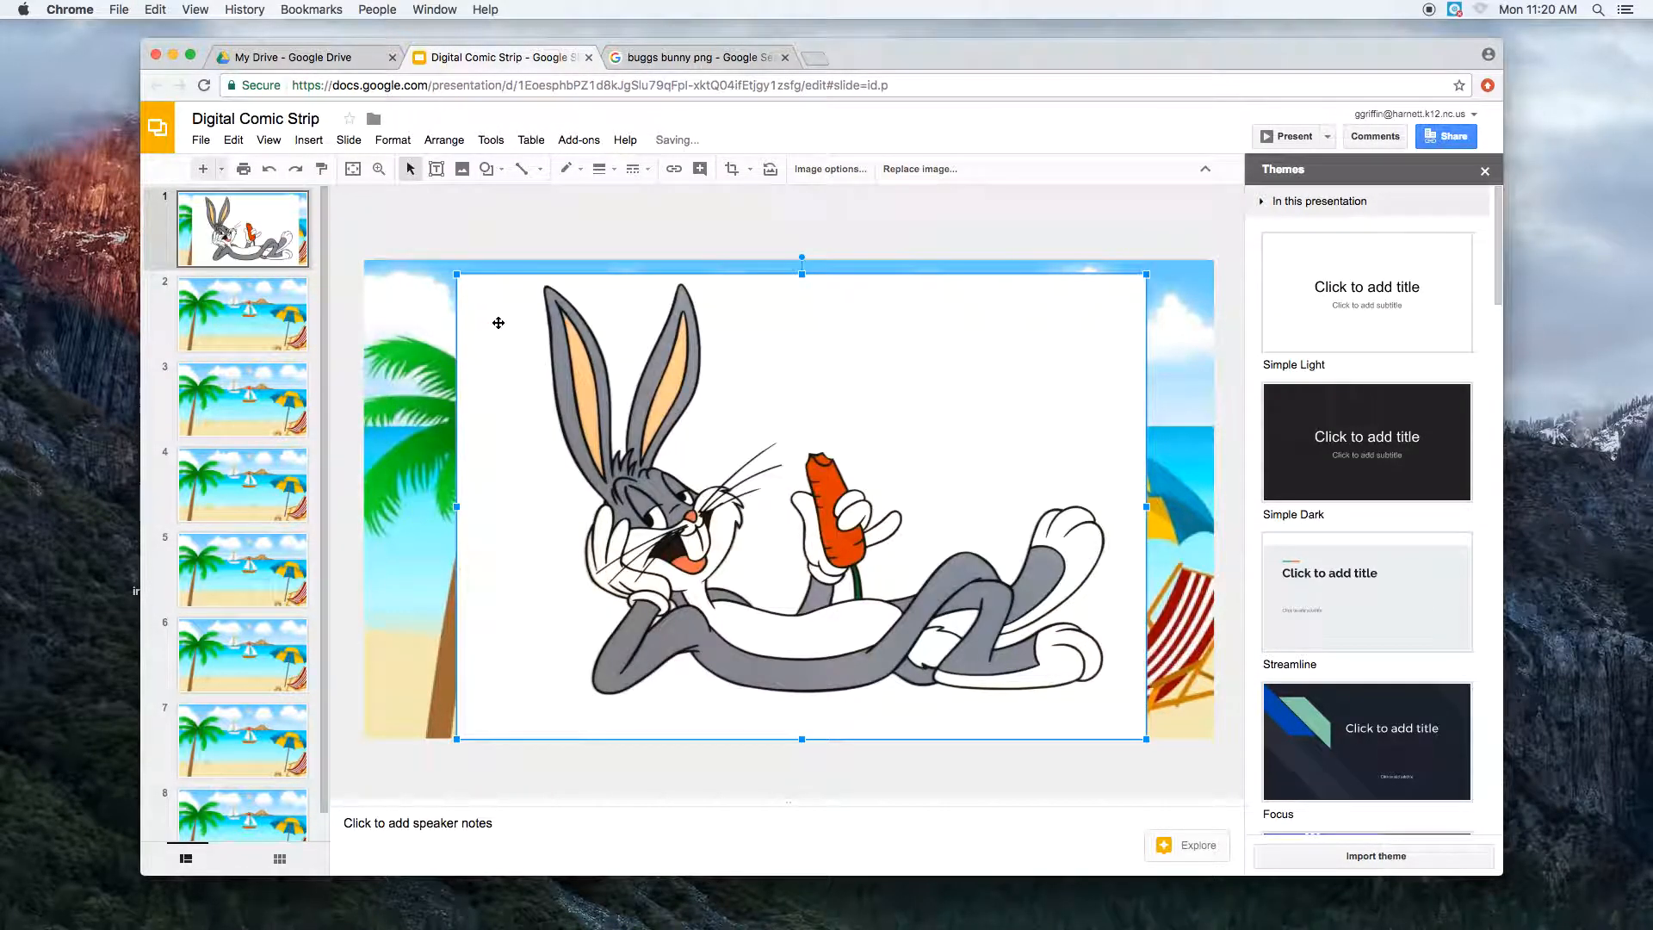
key(Delete)
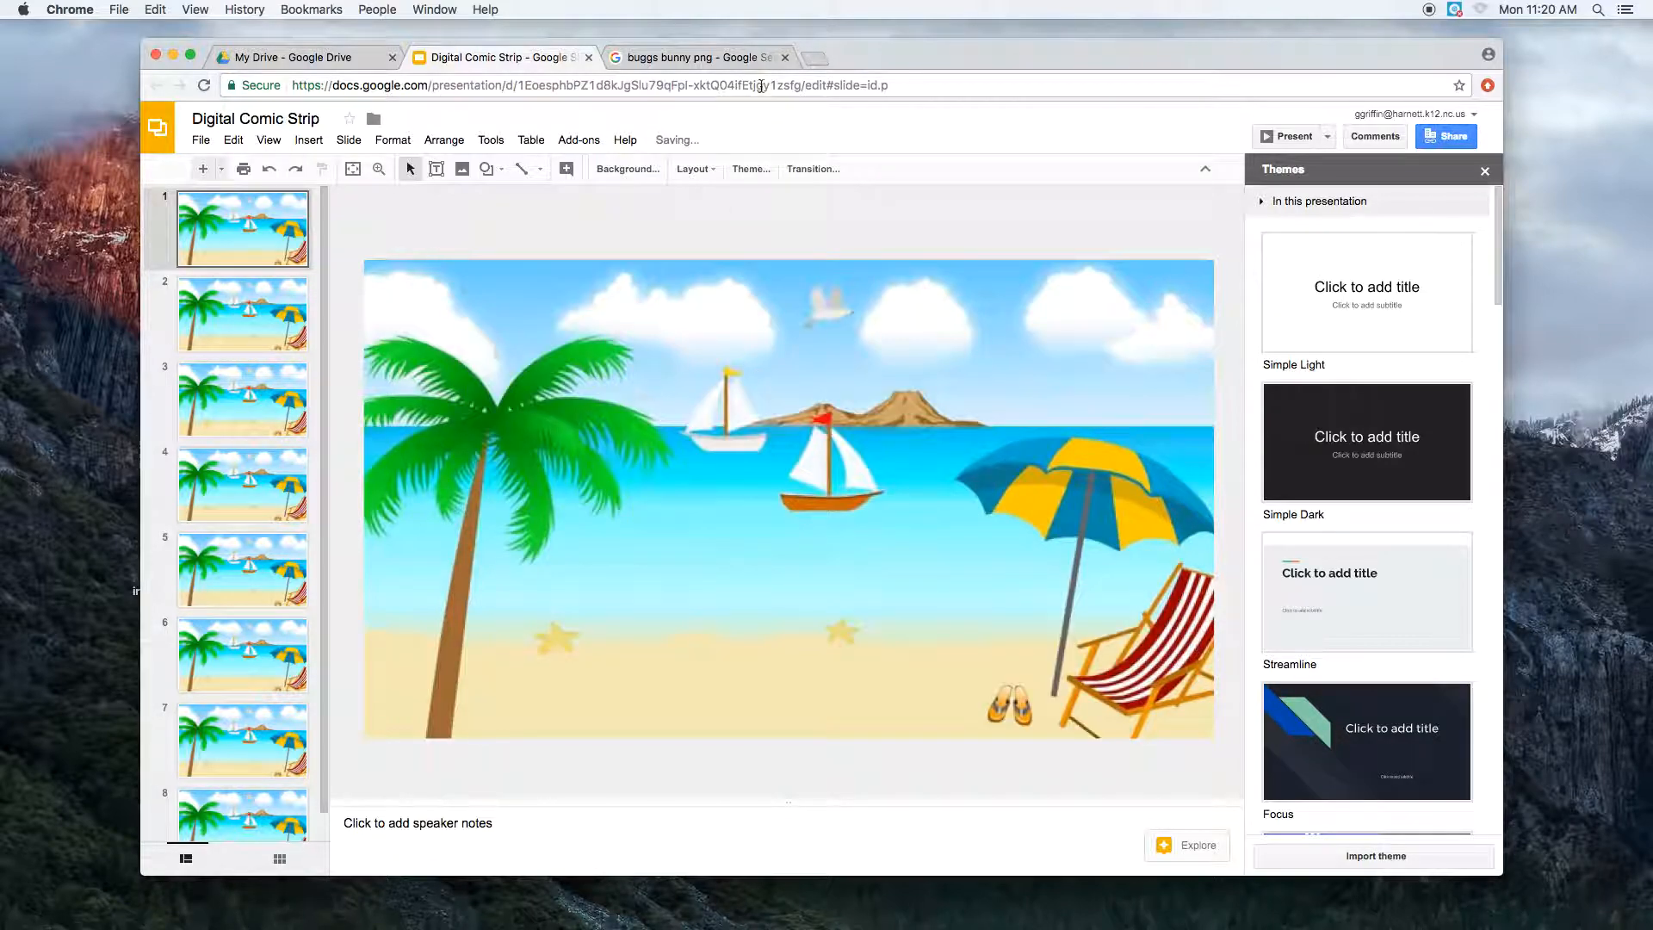
Go back to the Bugs Bunny results and copy the full-length standing Bugs Bunny image with the transparent background.
click(684, 58)
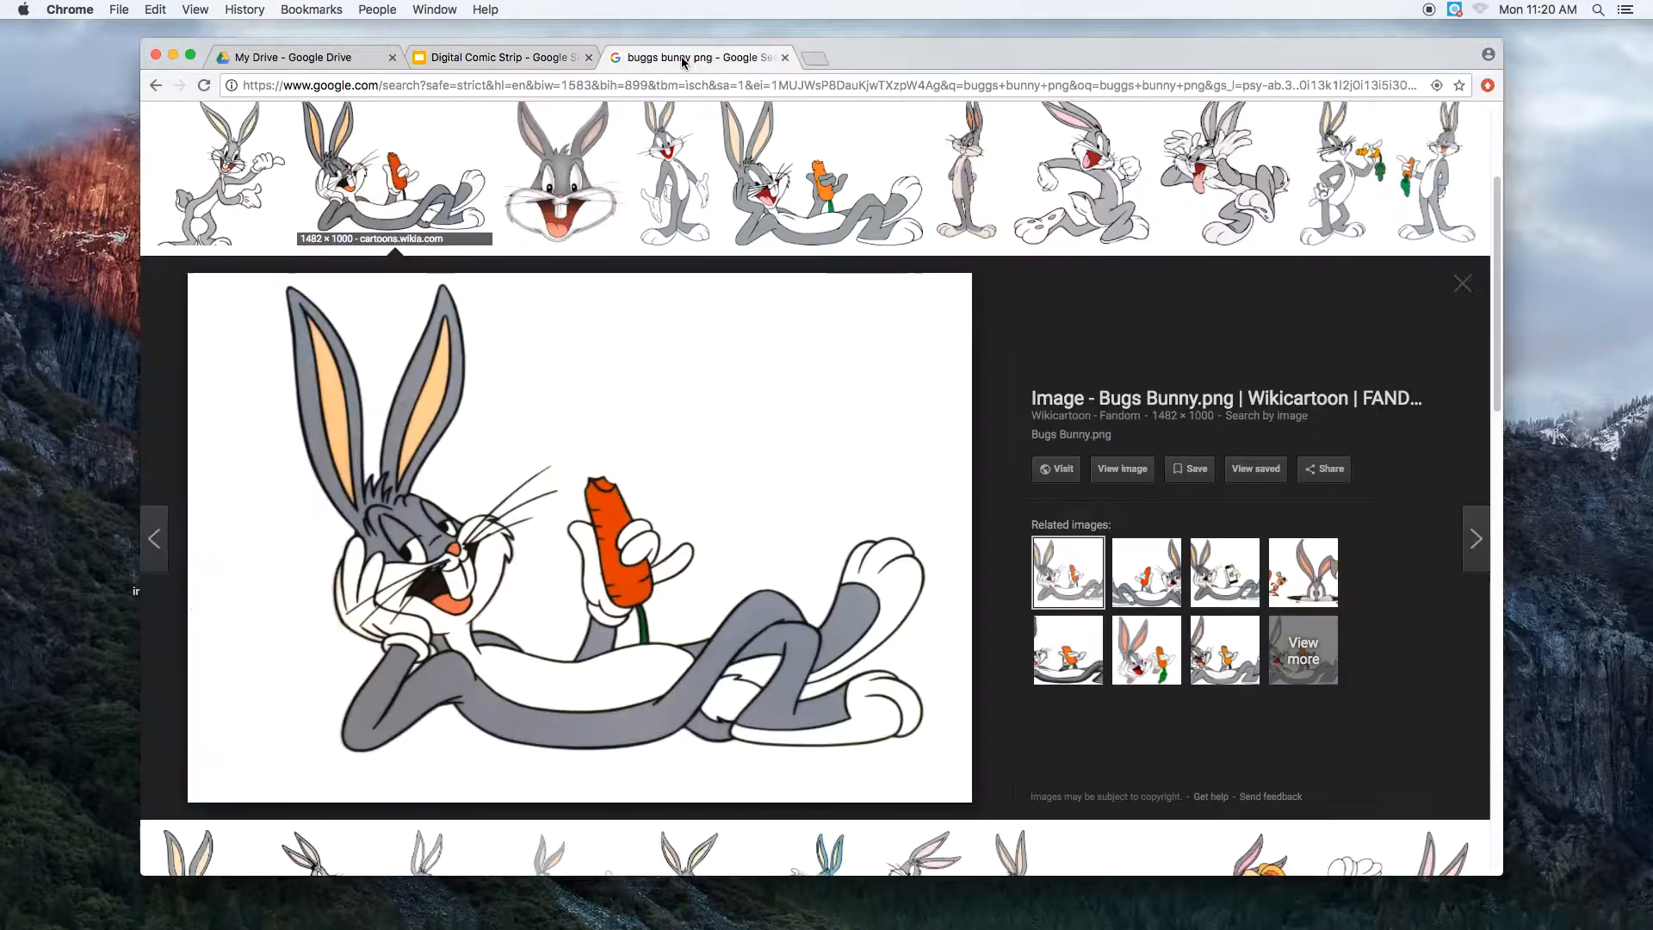
click(459, 59)
click(297, 58)
click(472, 57)
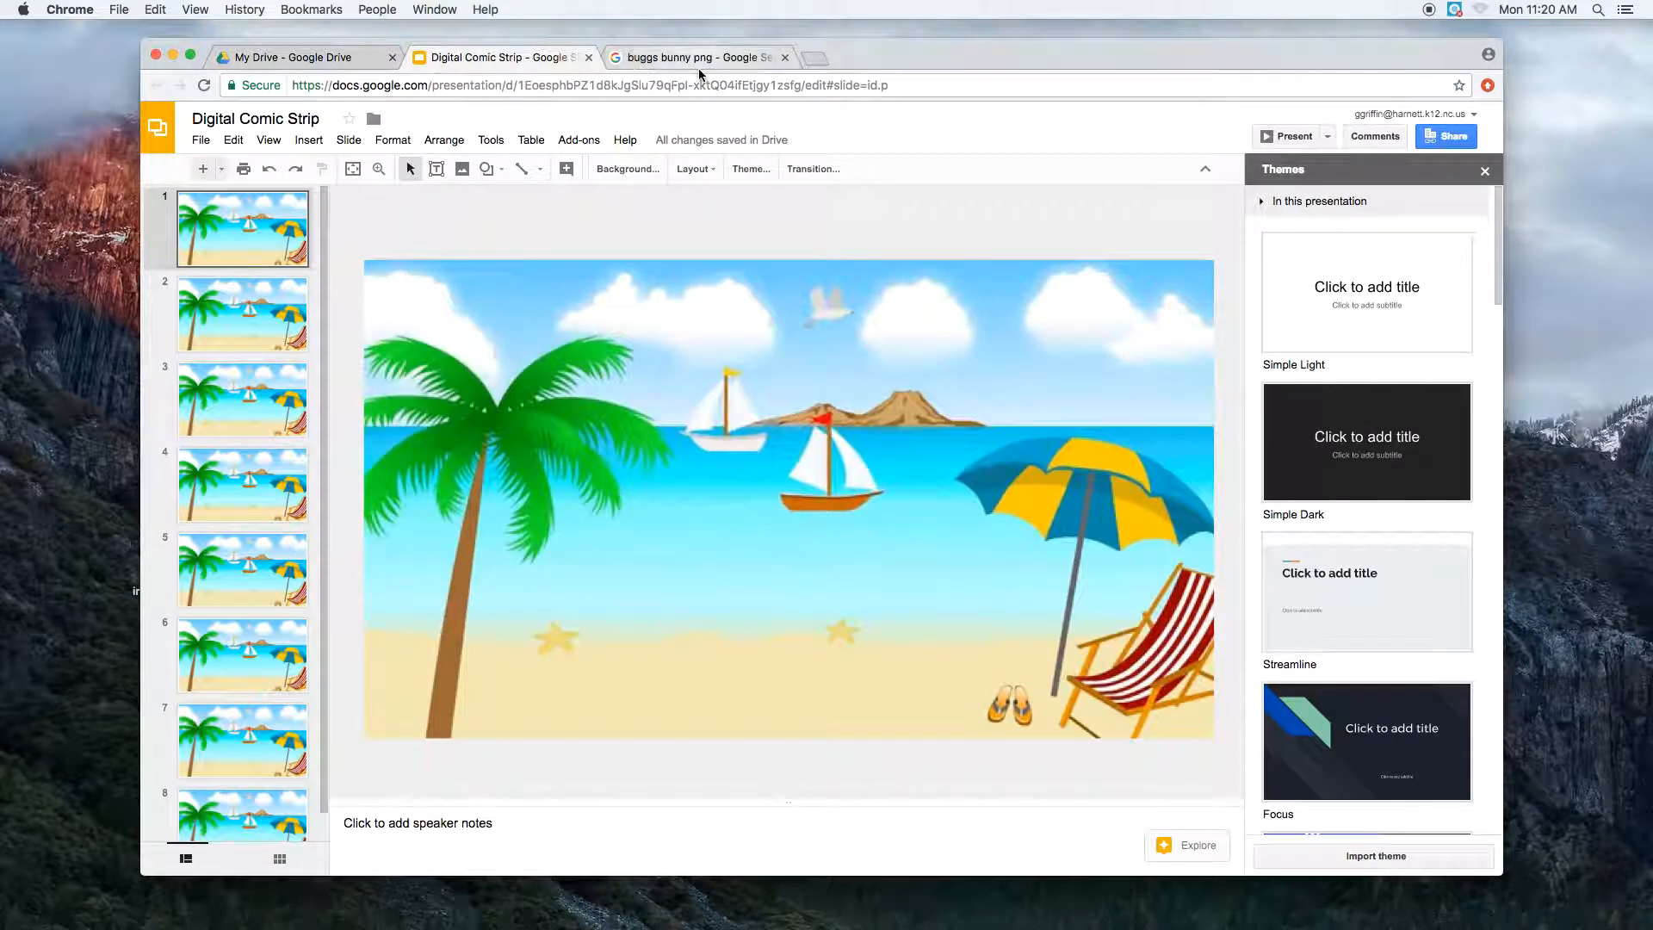
click(699, 69)
click(1476, 539)
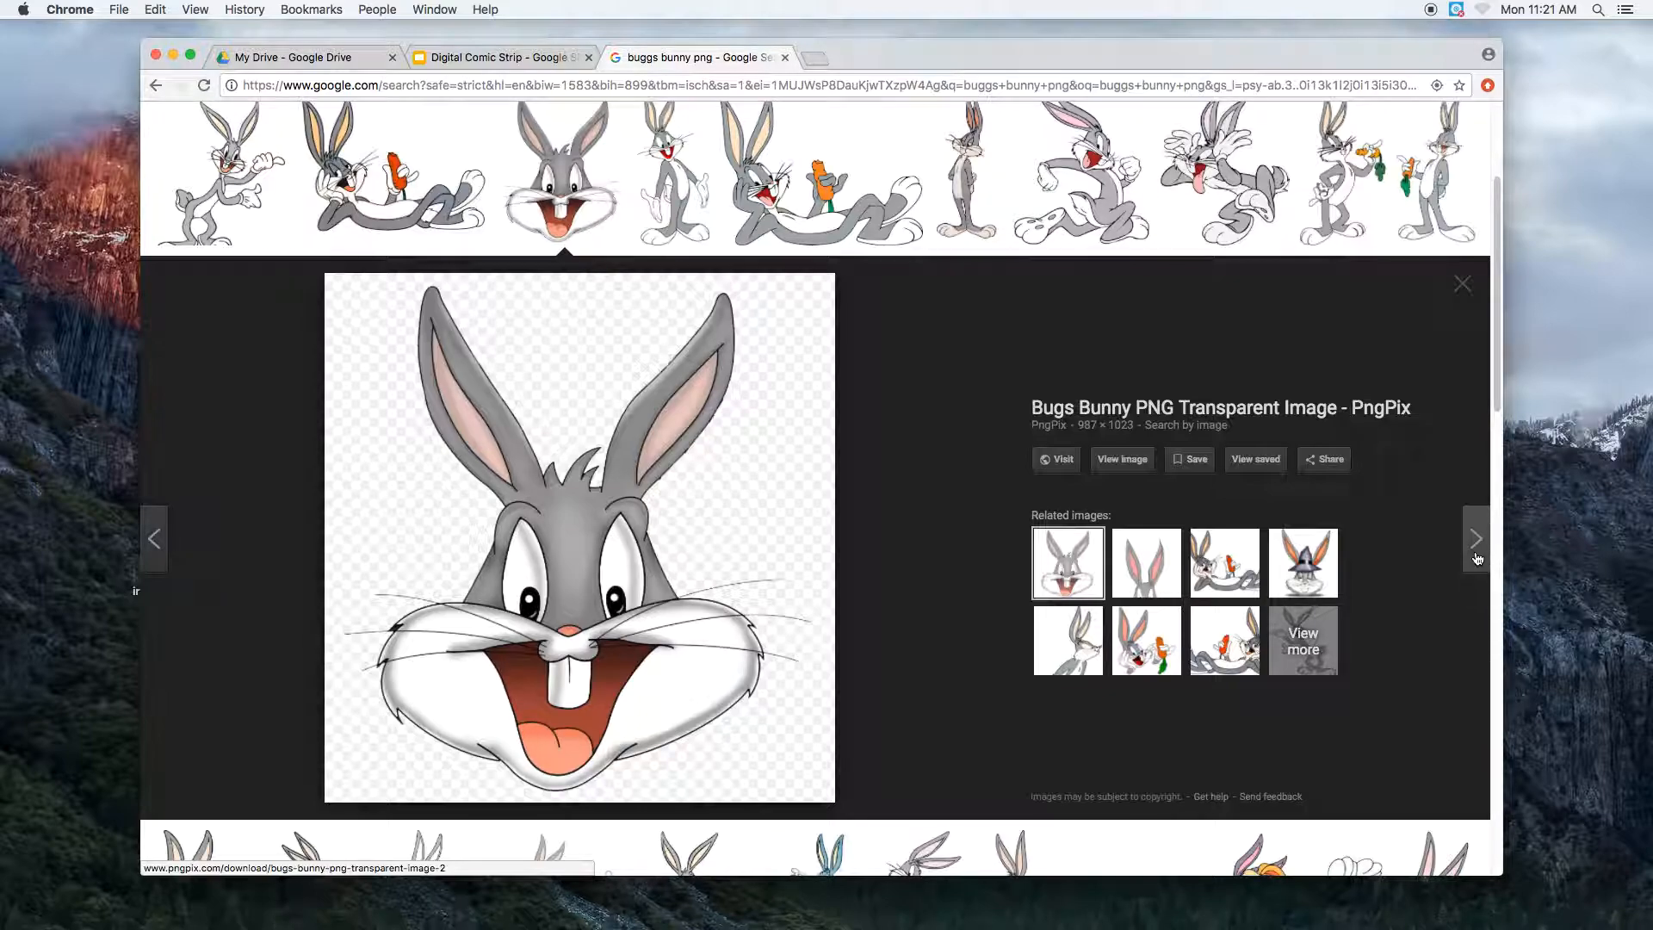
click(1477, 559)
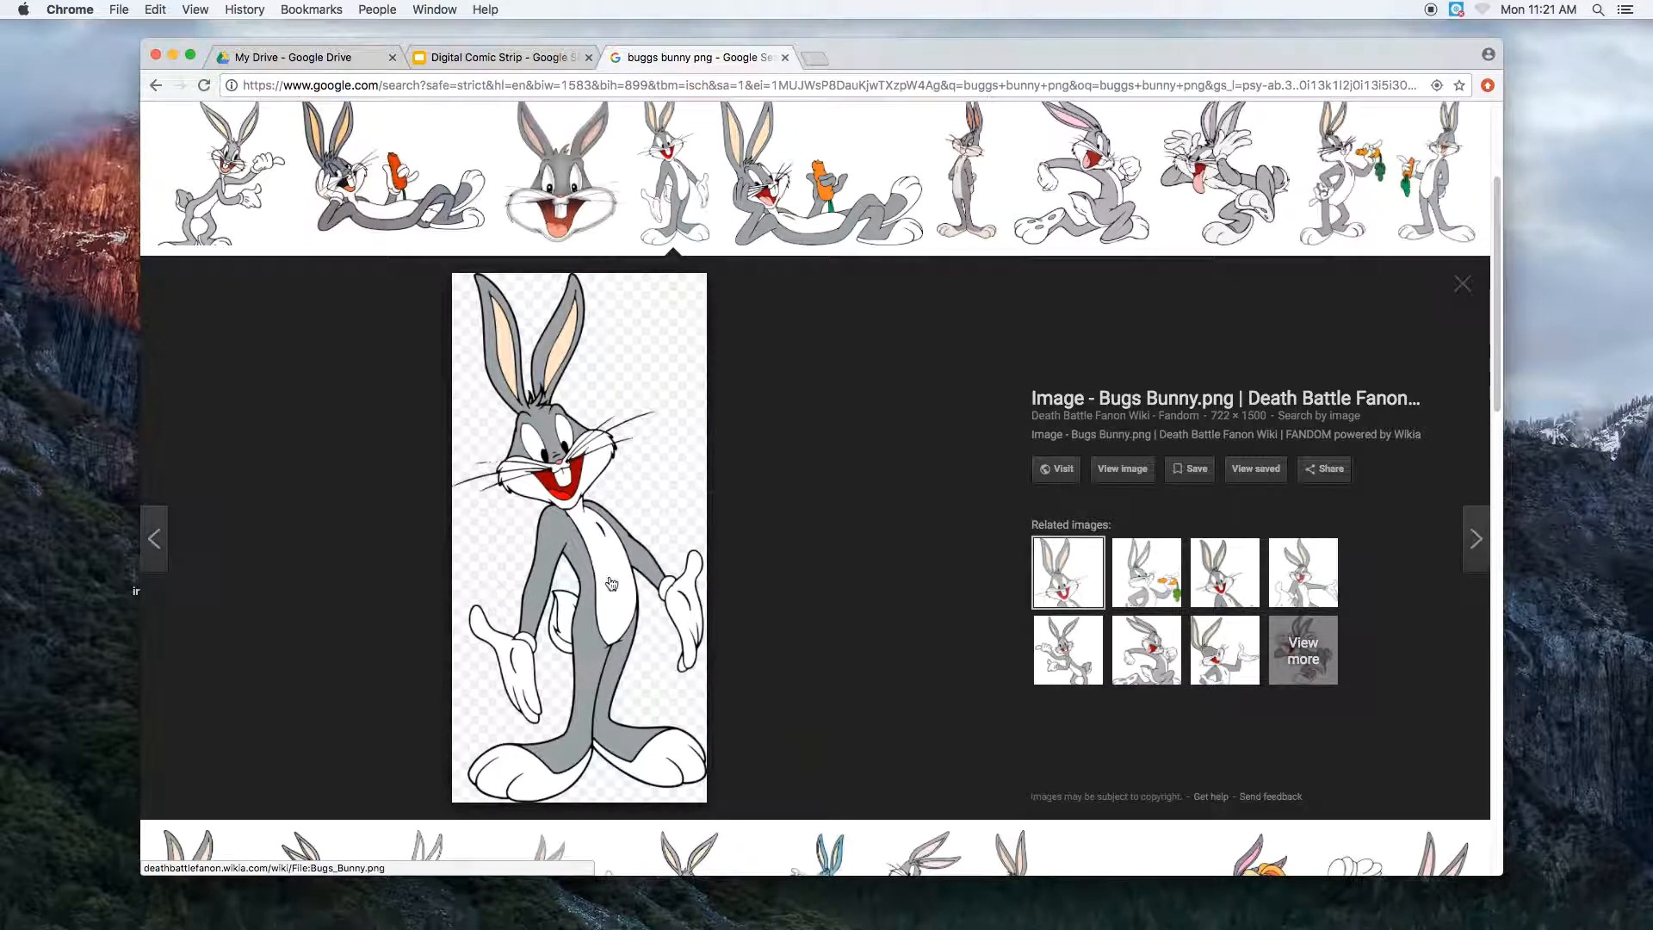
right_click(548, 493)
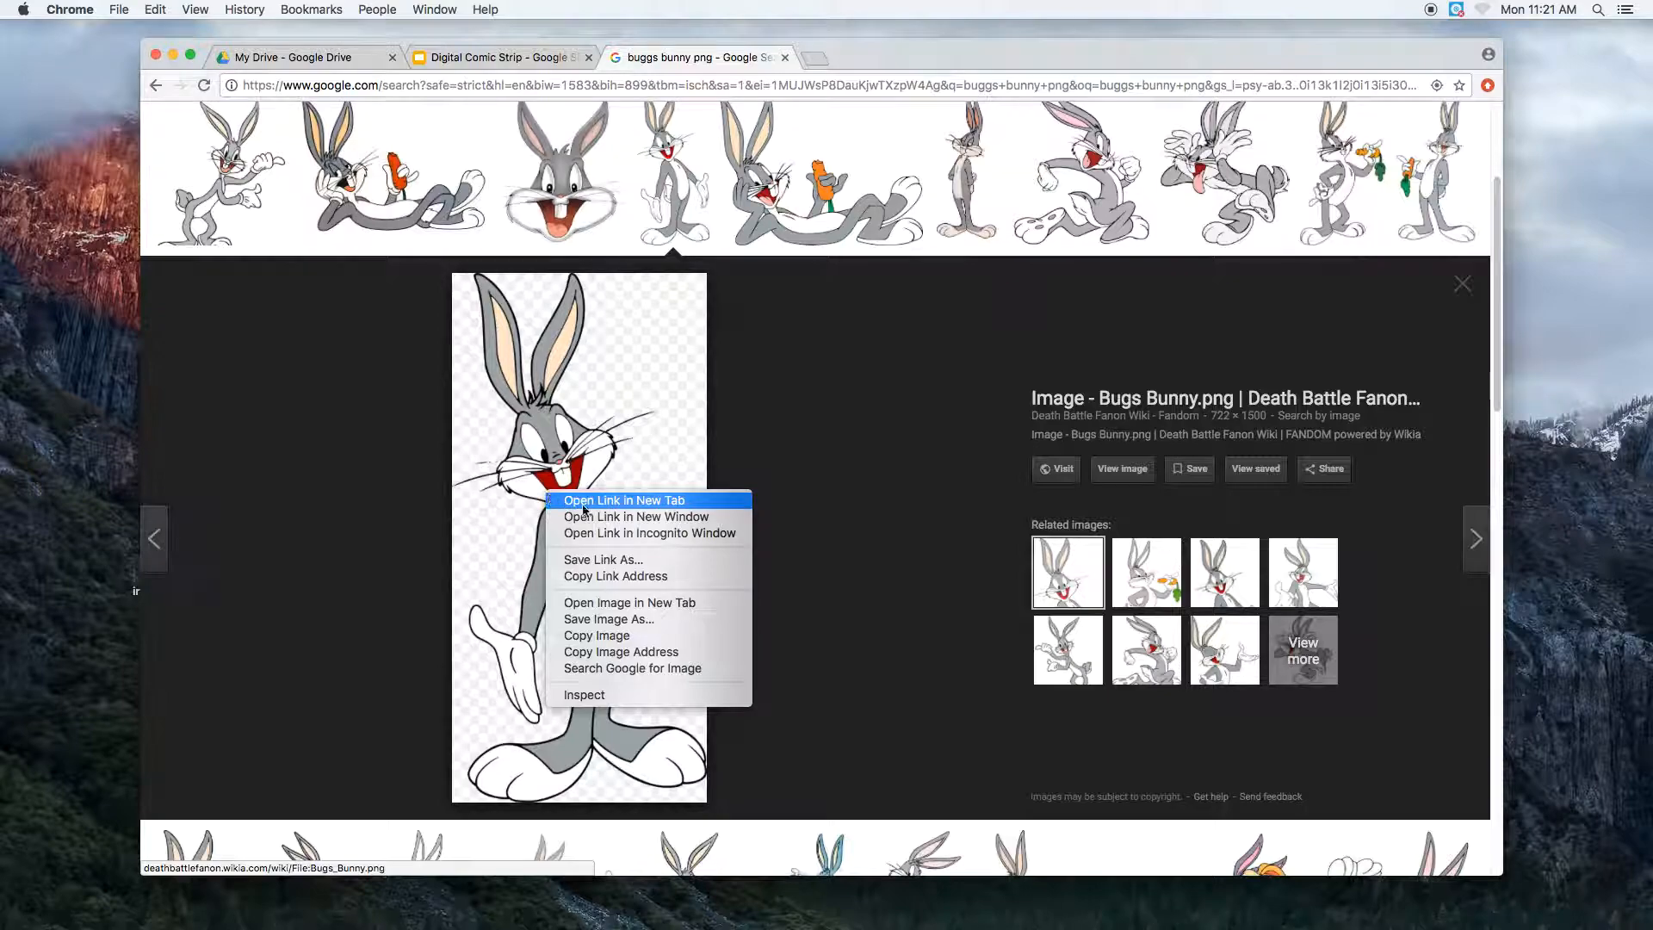
click(630, 638)
Paste the standing Bugs Bunny onto the first beach slide, scaling and positioning him on the sand beside the palm tree.
click(502, 62)
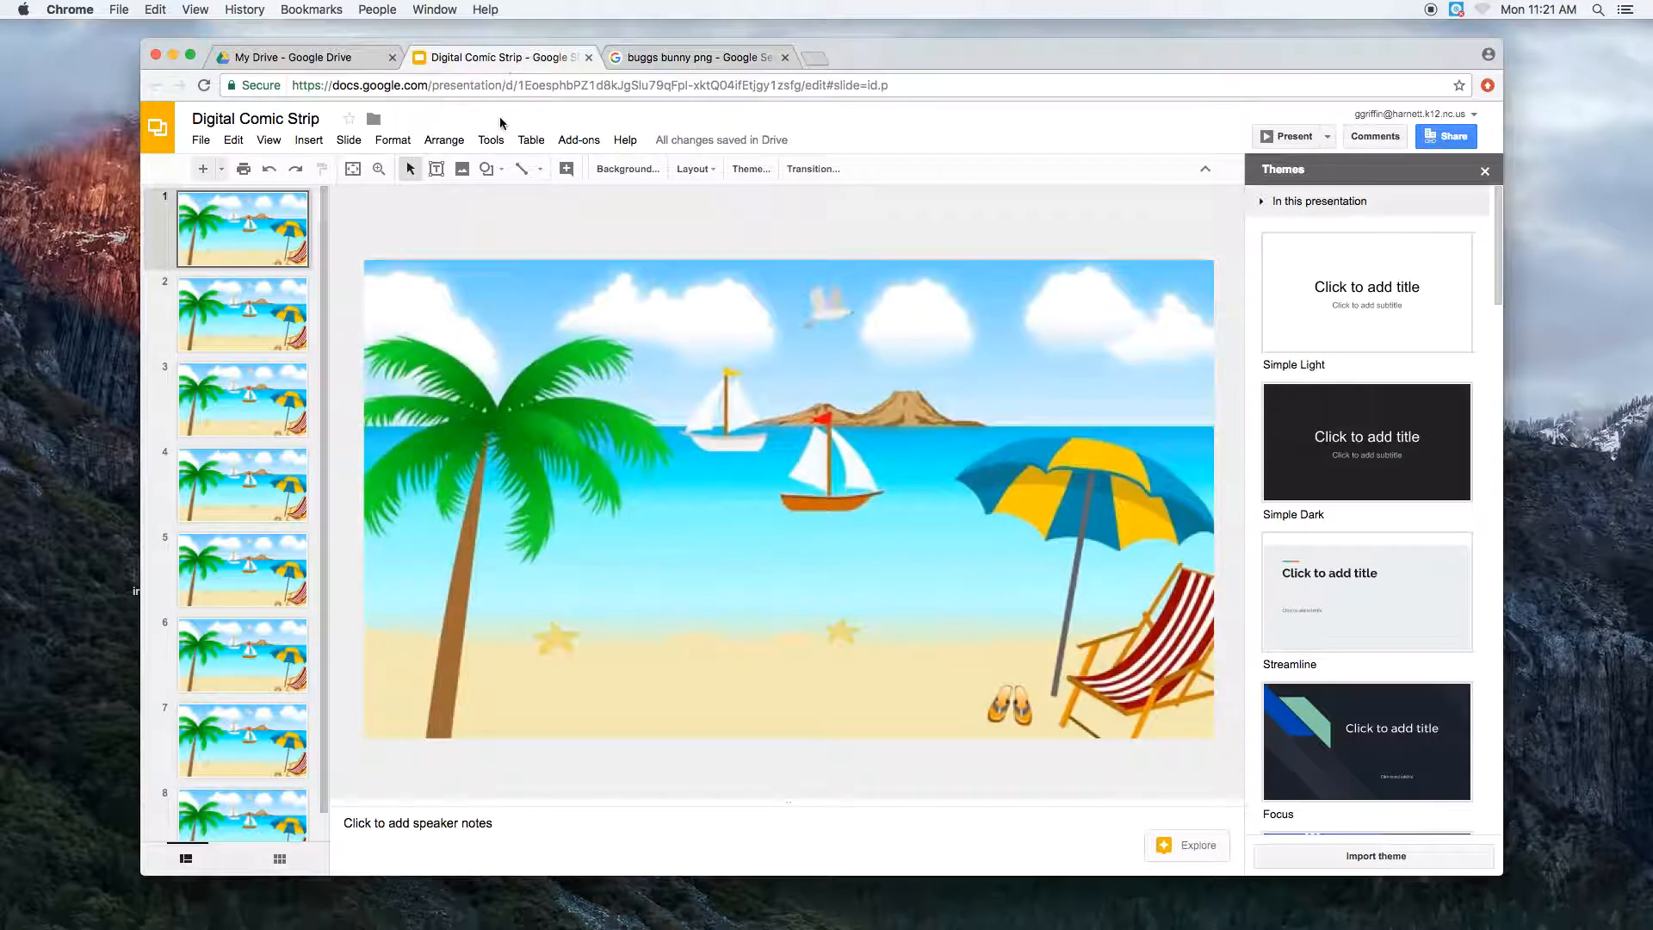
click(658, 570)
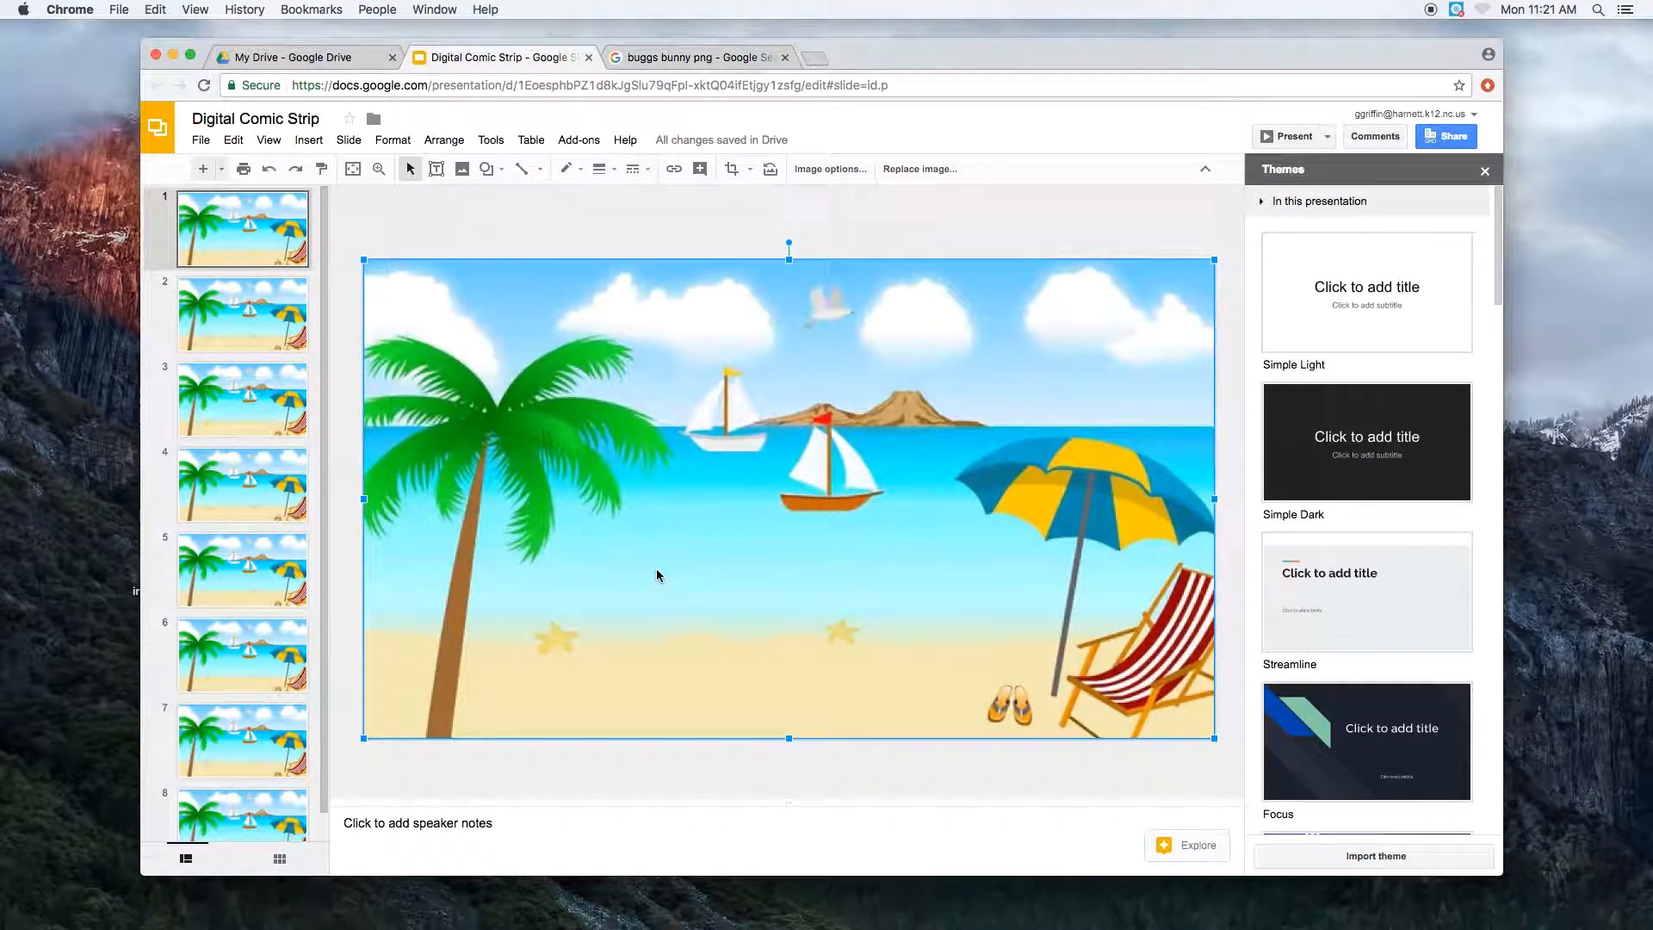
key(super+v)
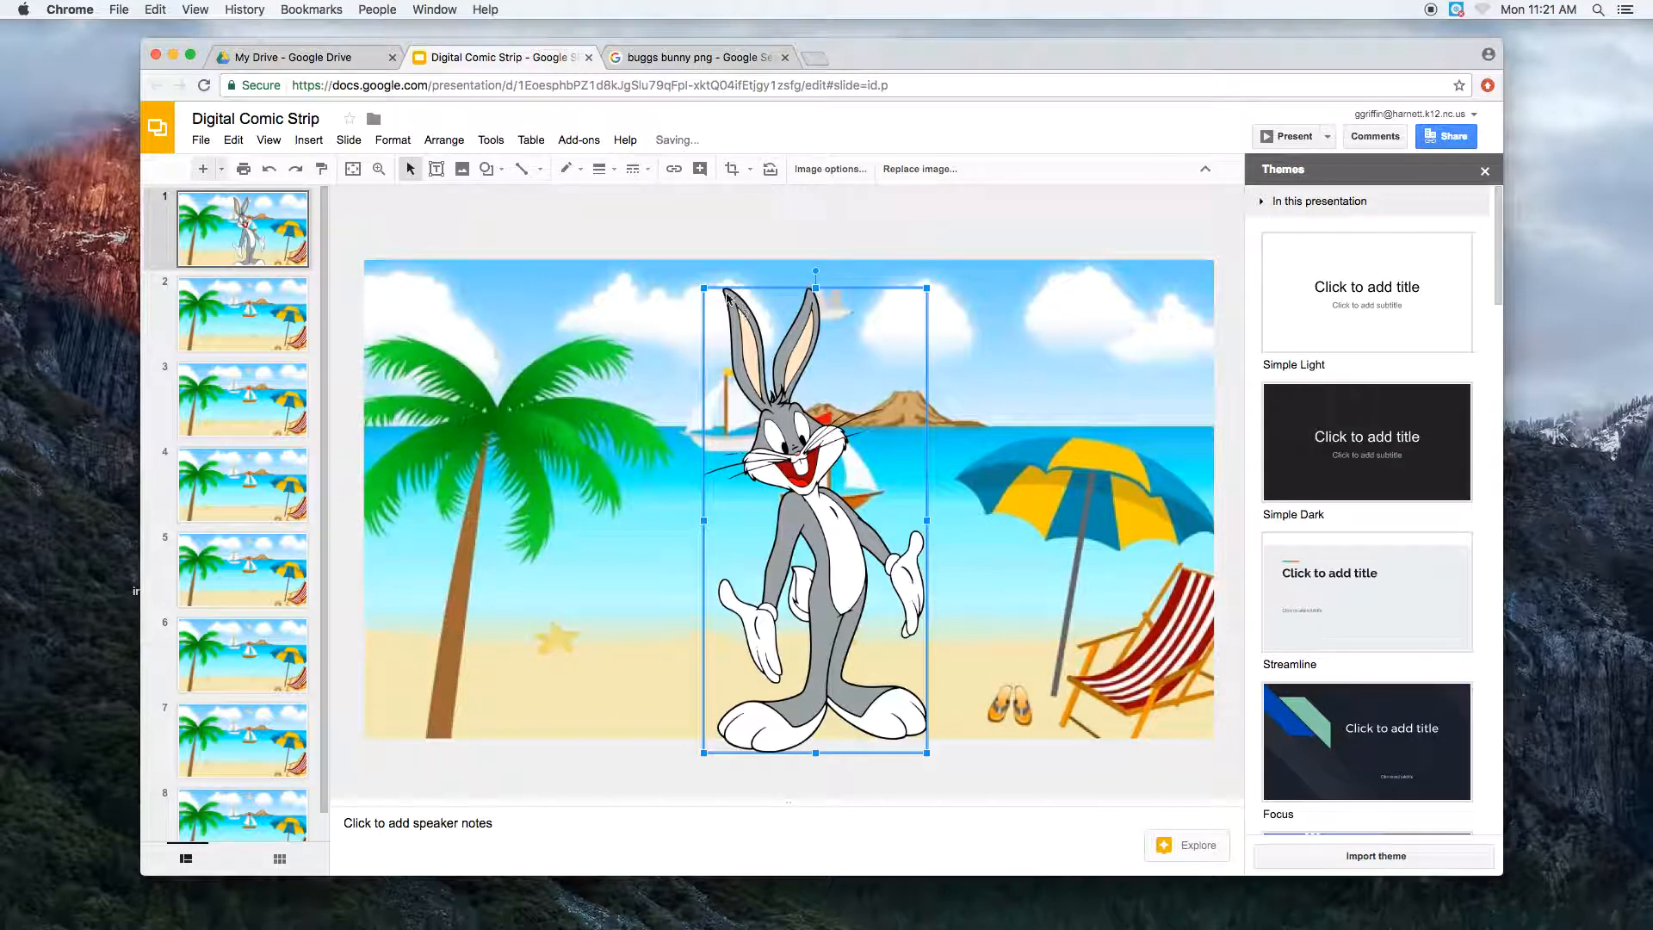
drag(703, 284, 791, 469)
drag(880, 601, 743, 540)
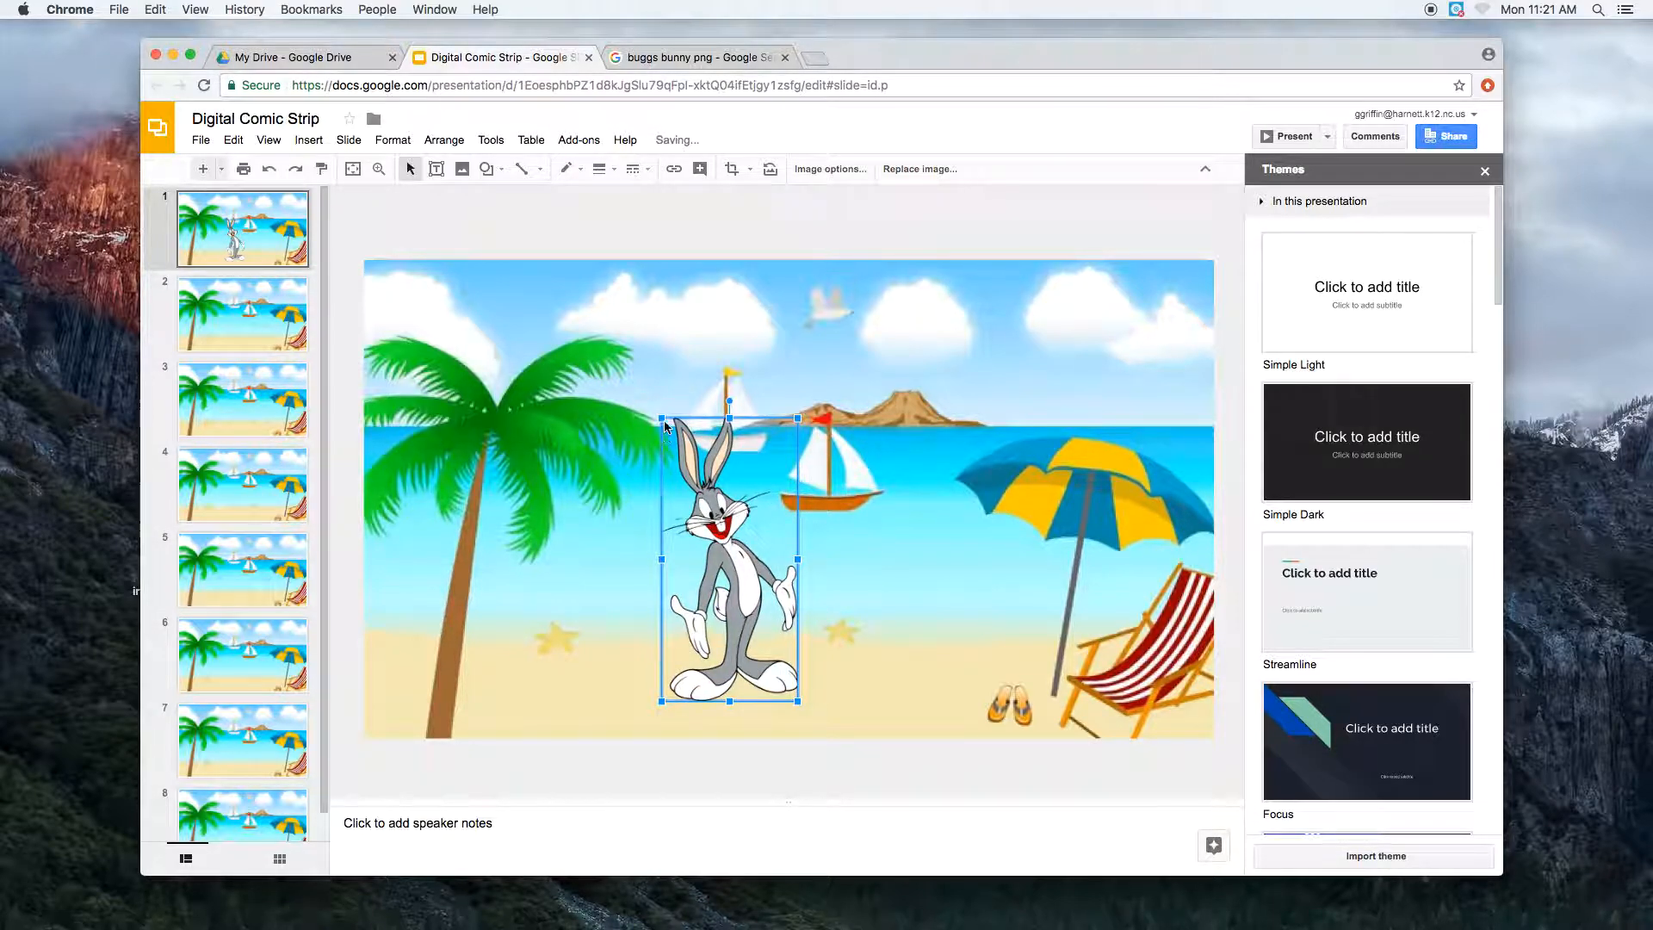
drag(659, 416, 559, 203)
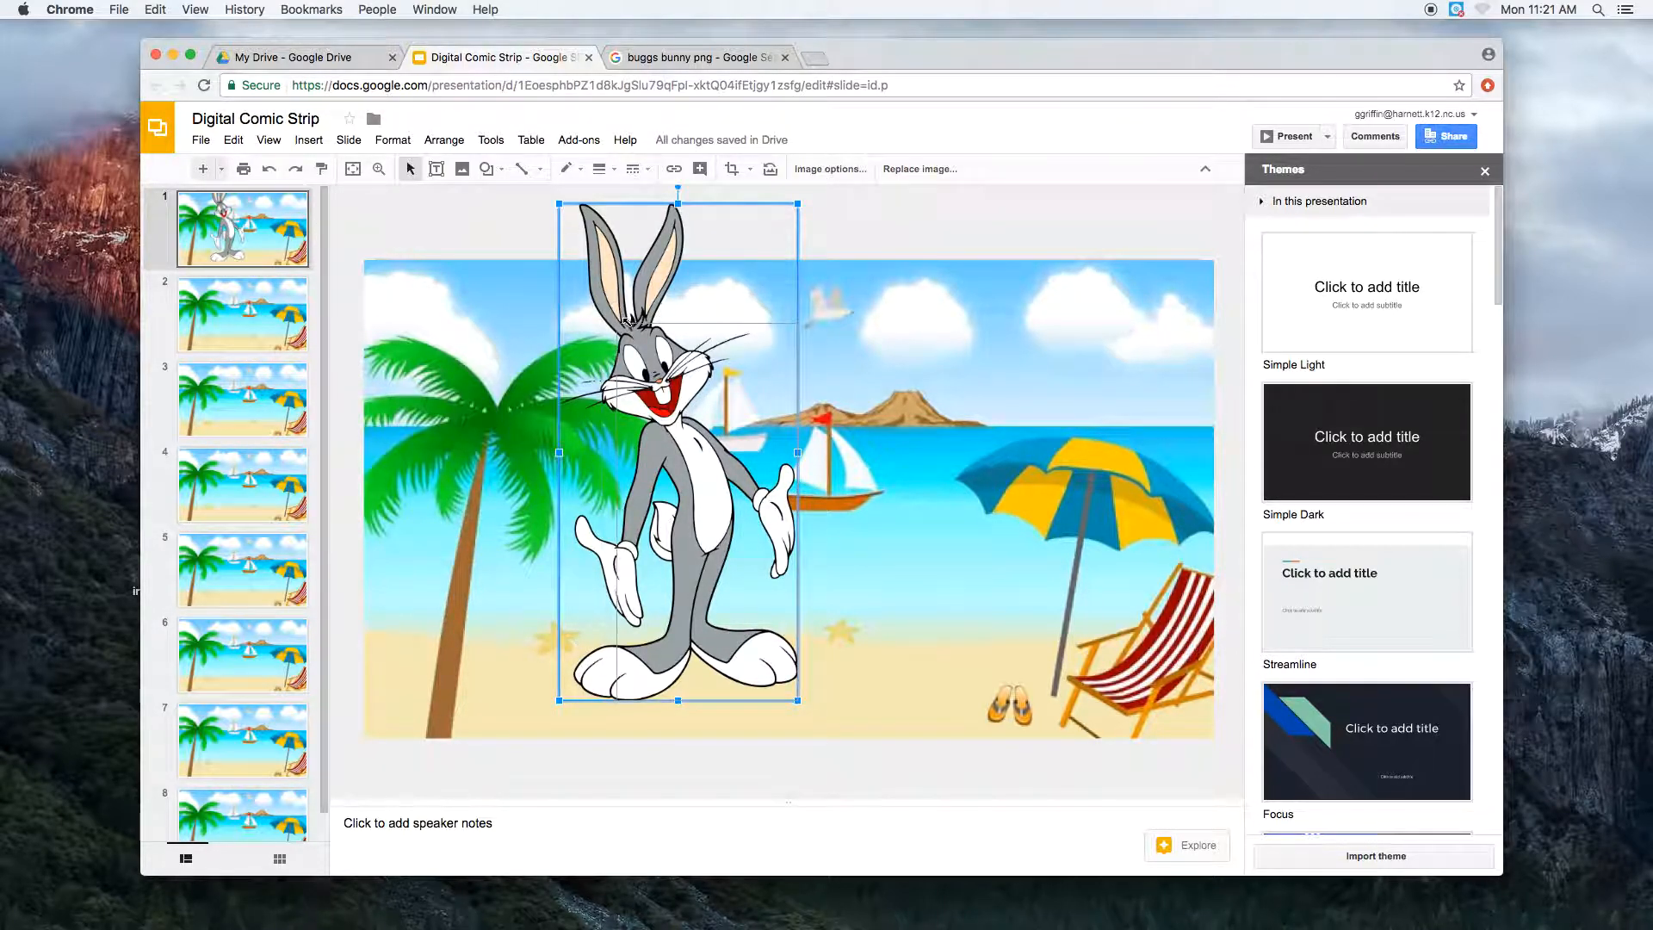
drag(560, 205, 620, 330)
drag(729, 482, 710, 499)
Preview the first slide with Bugs Bunny in full-screen presentation mode and return to editing.
click(1048, 299)
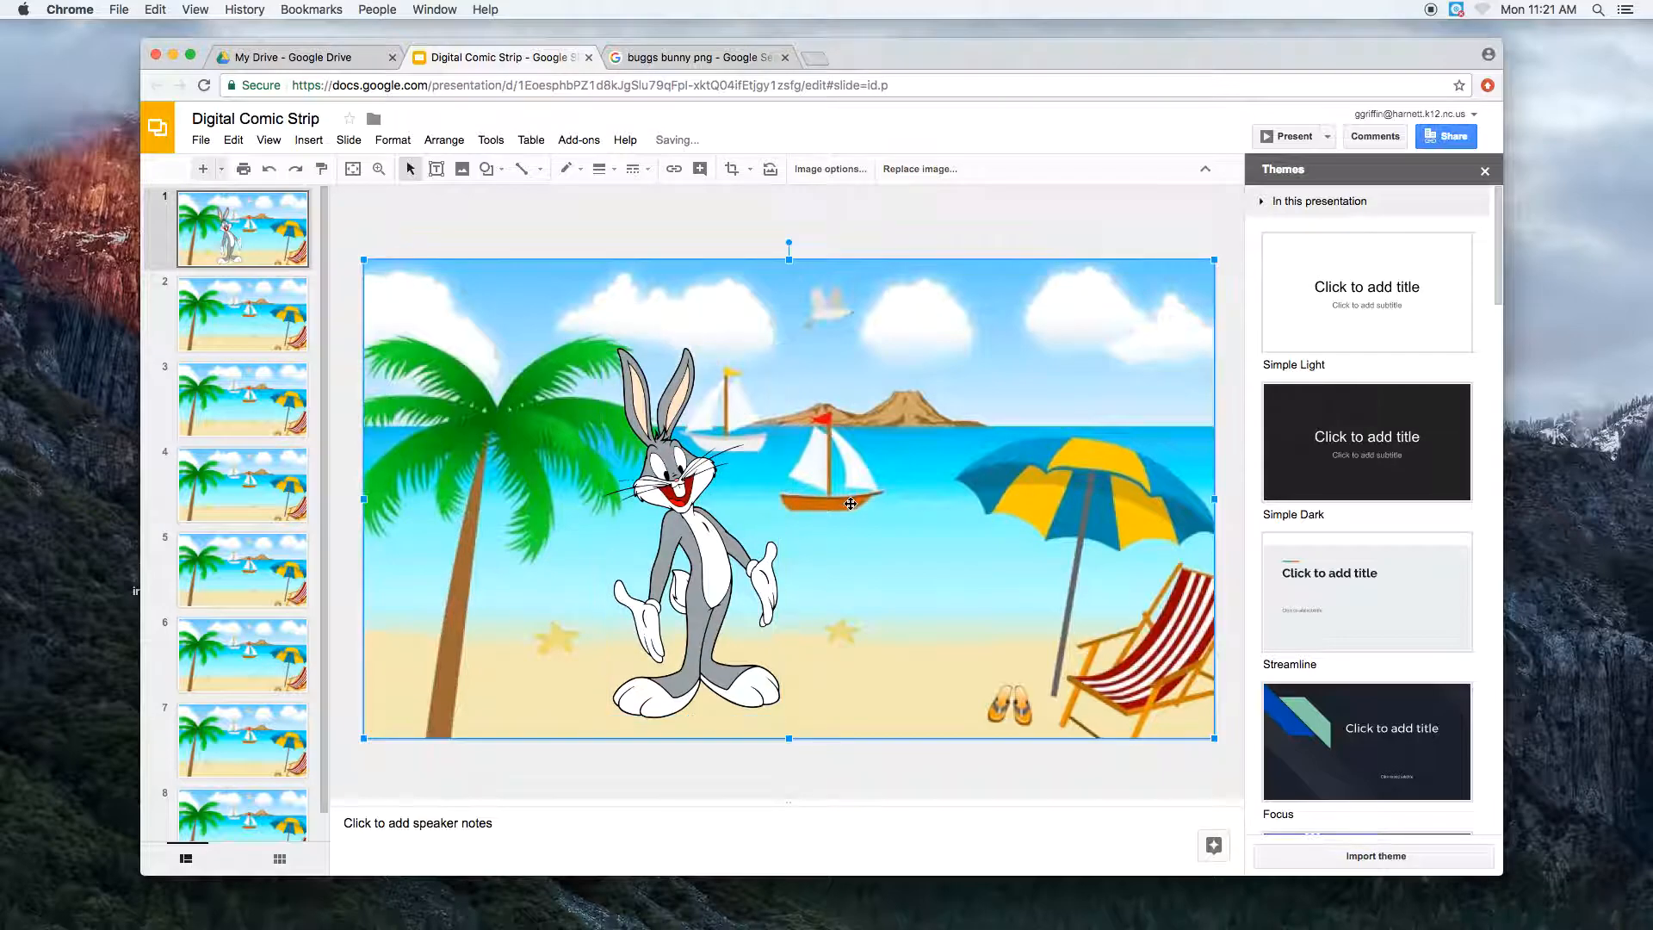
click(1302, 141)
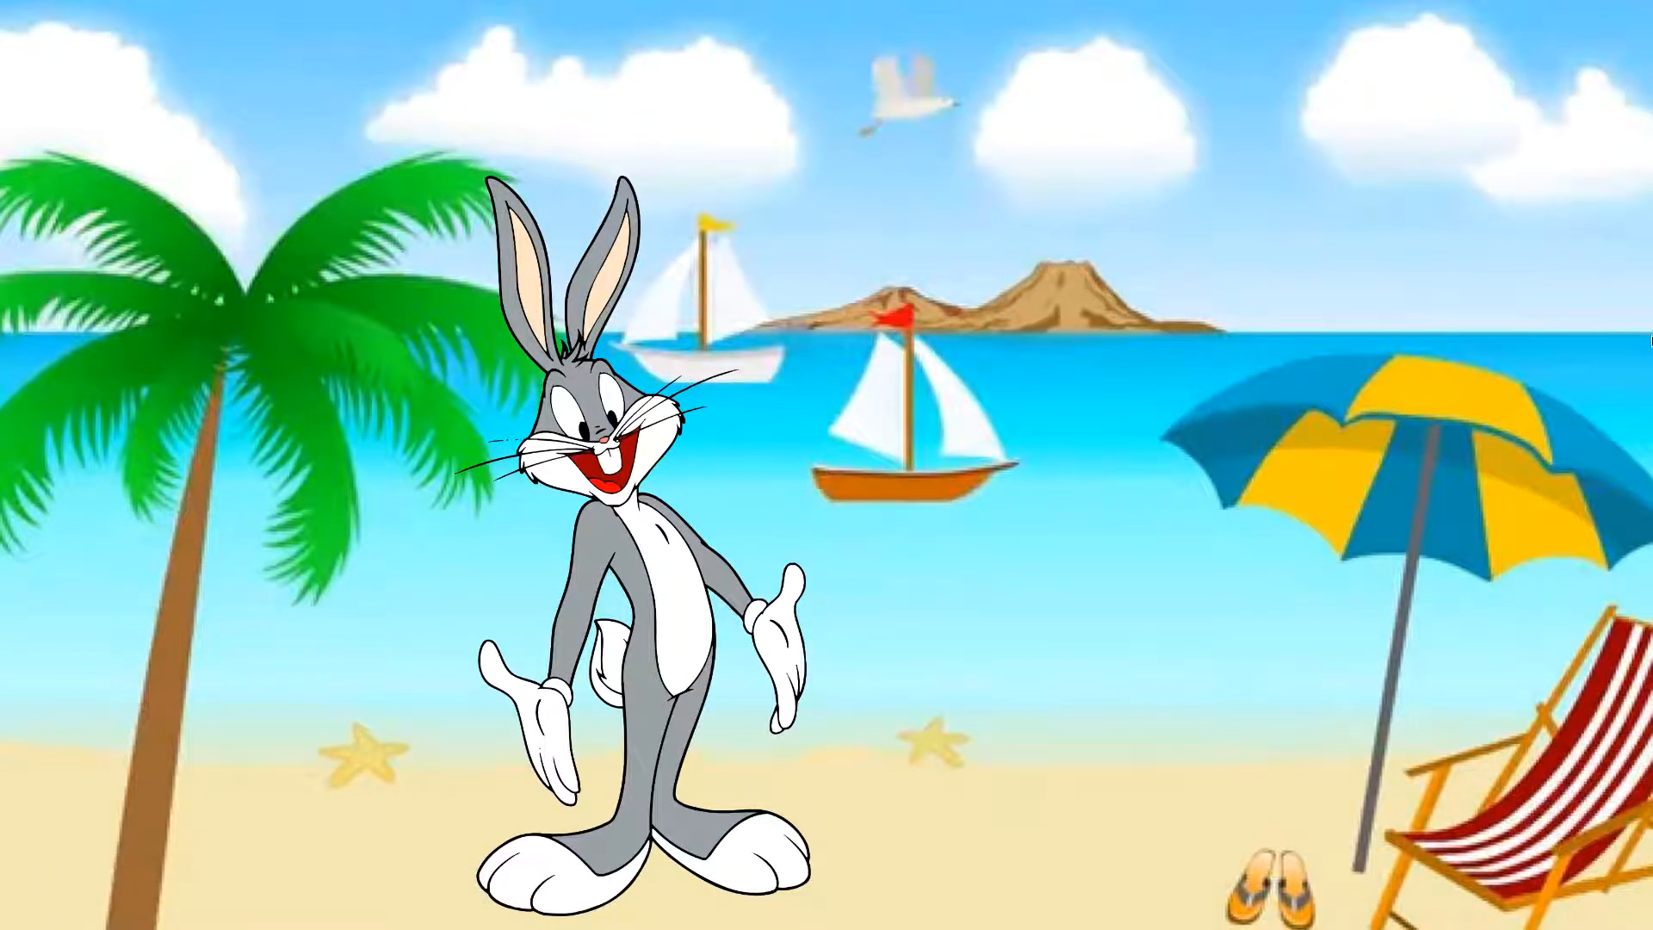
key(Escape)
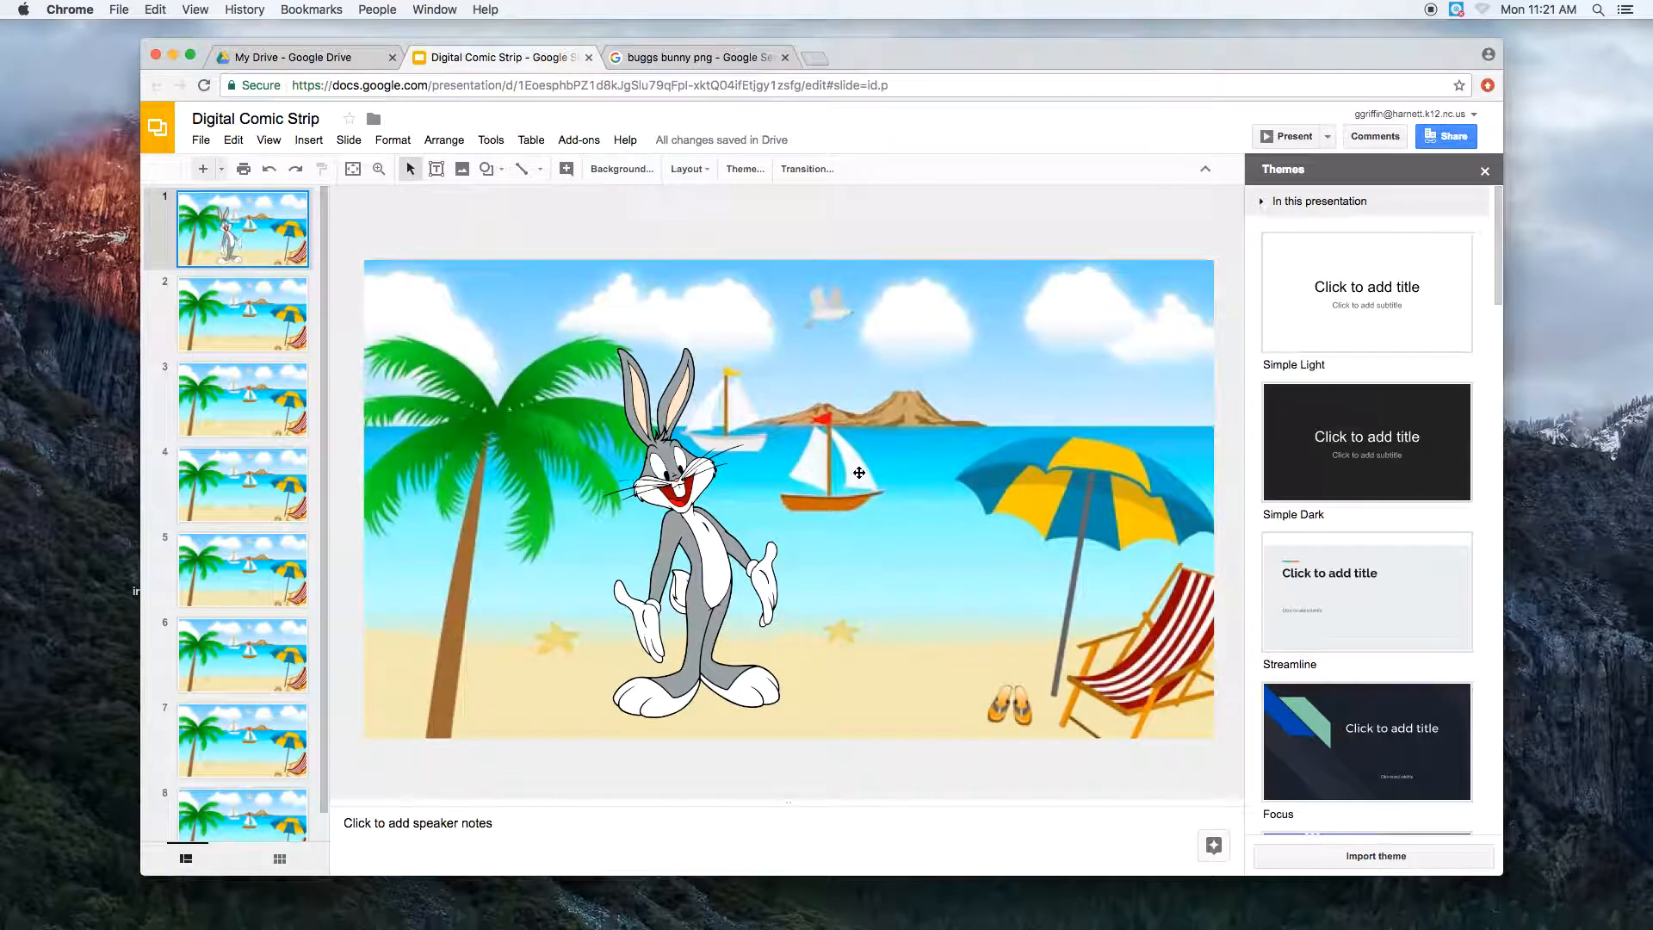
Add a Fade in animation that starts on click to the Bugs Bunny image.
click(674, 532)
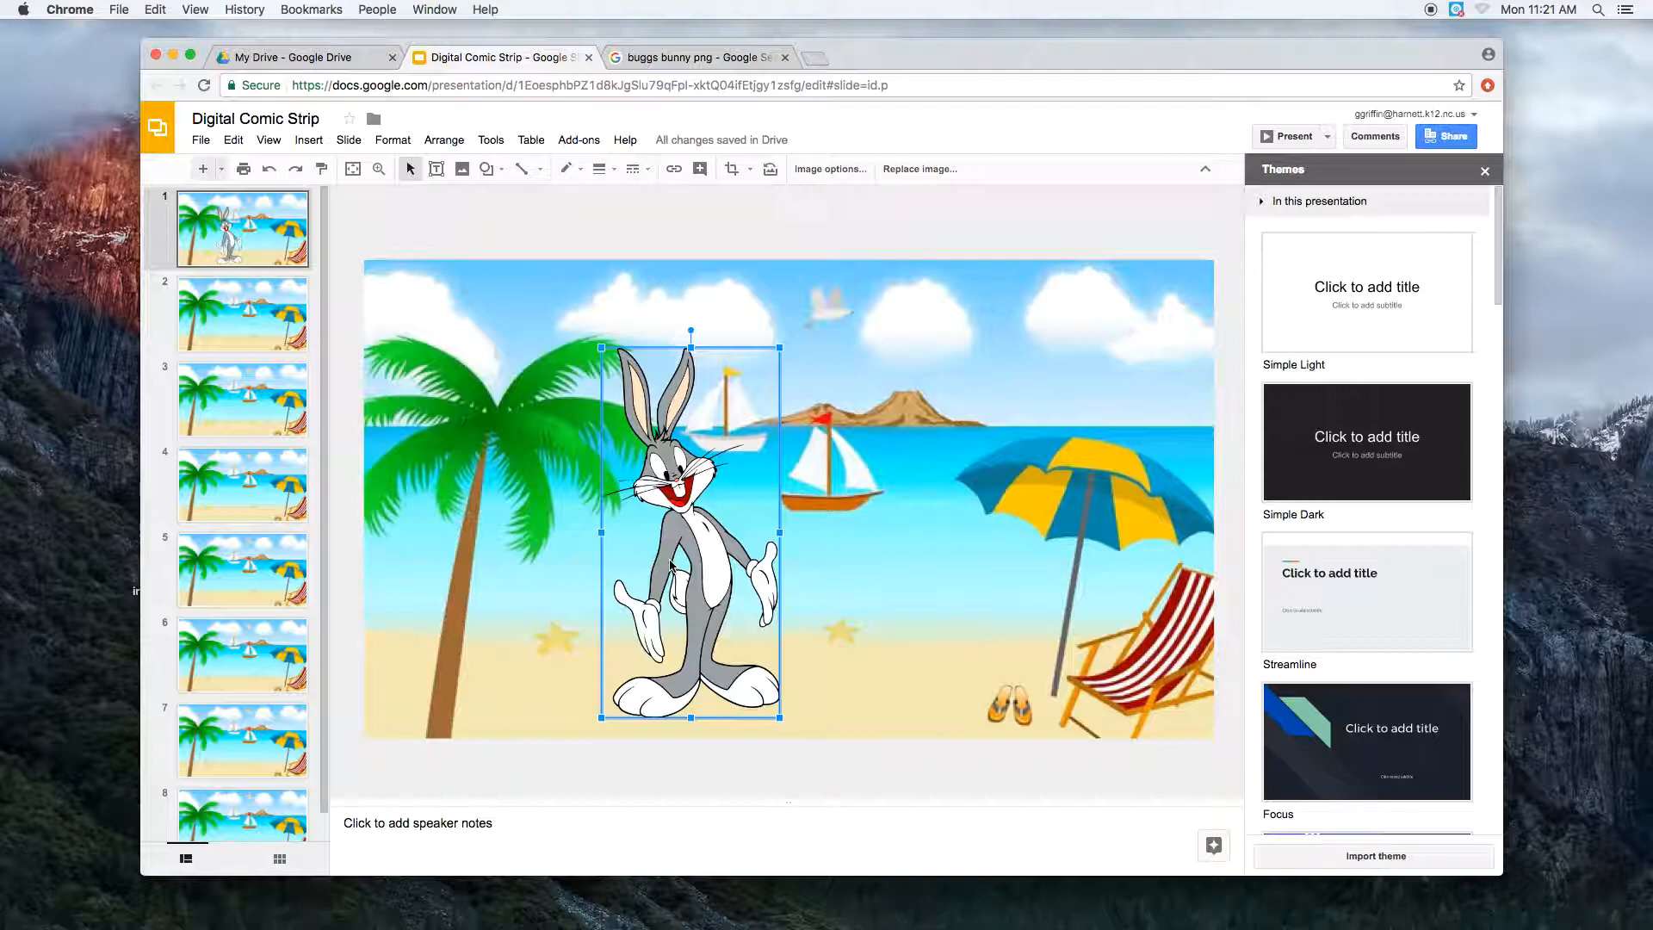
click(309, 141)
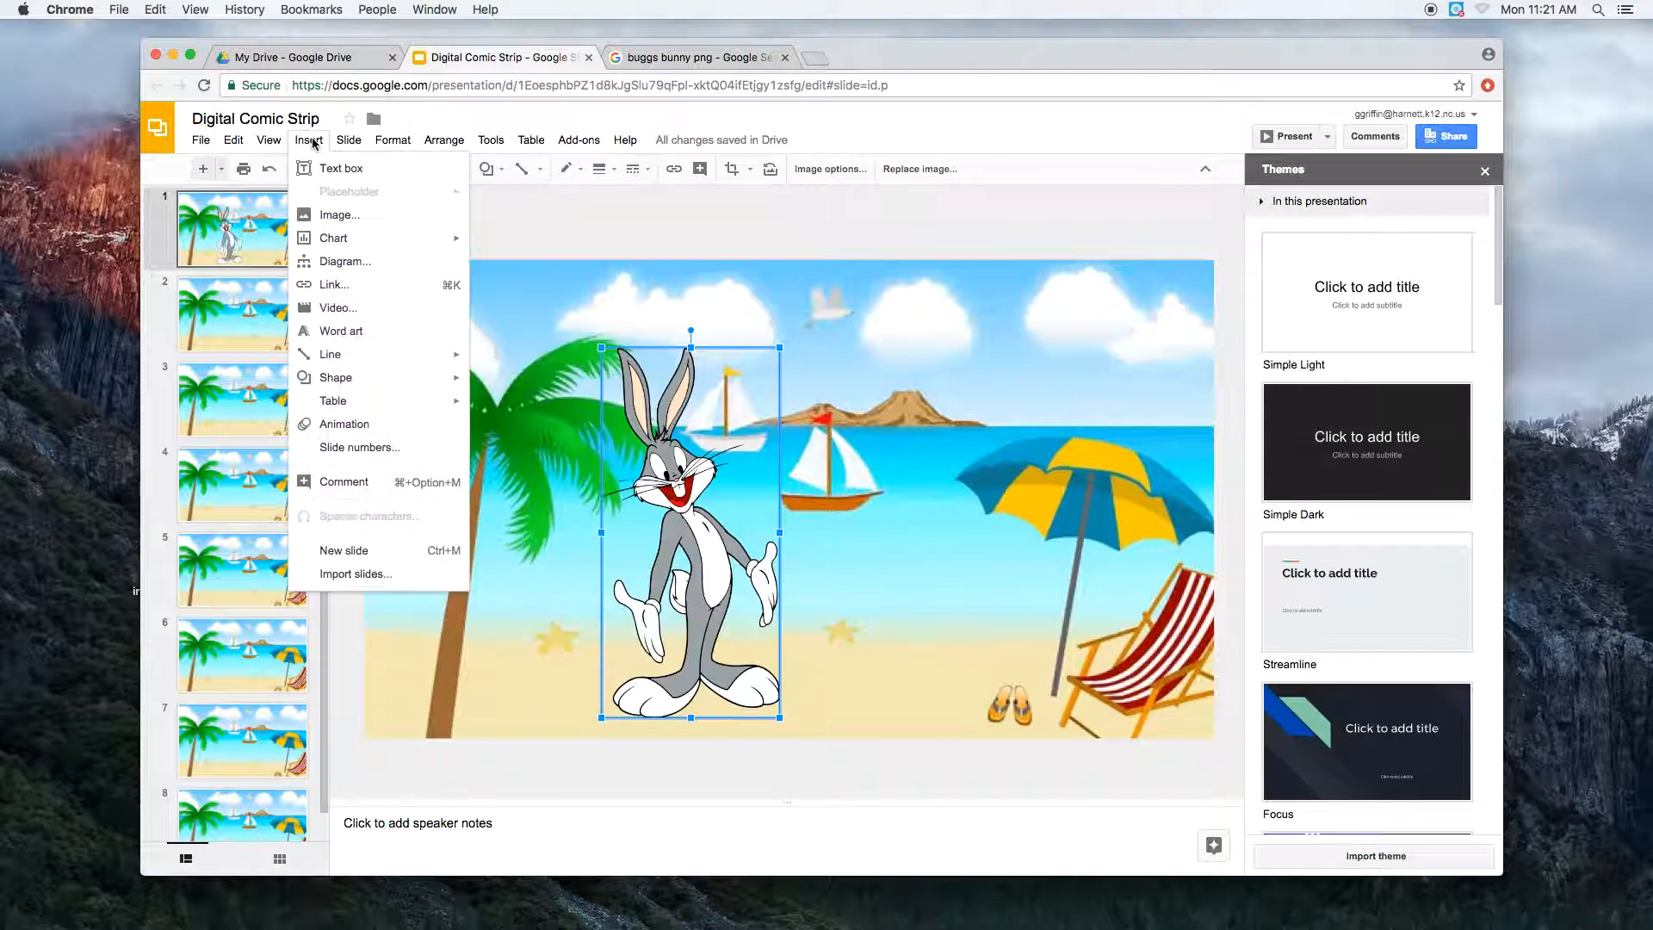
click(377, 426)
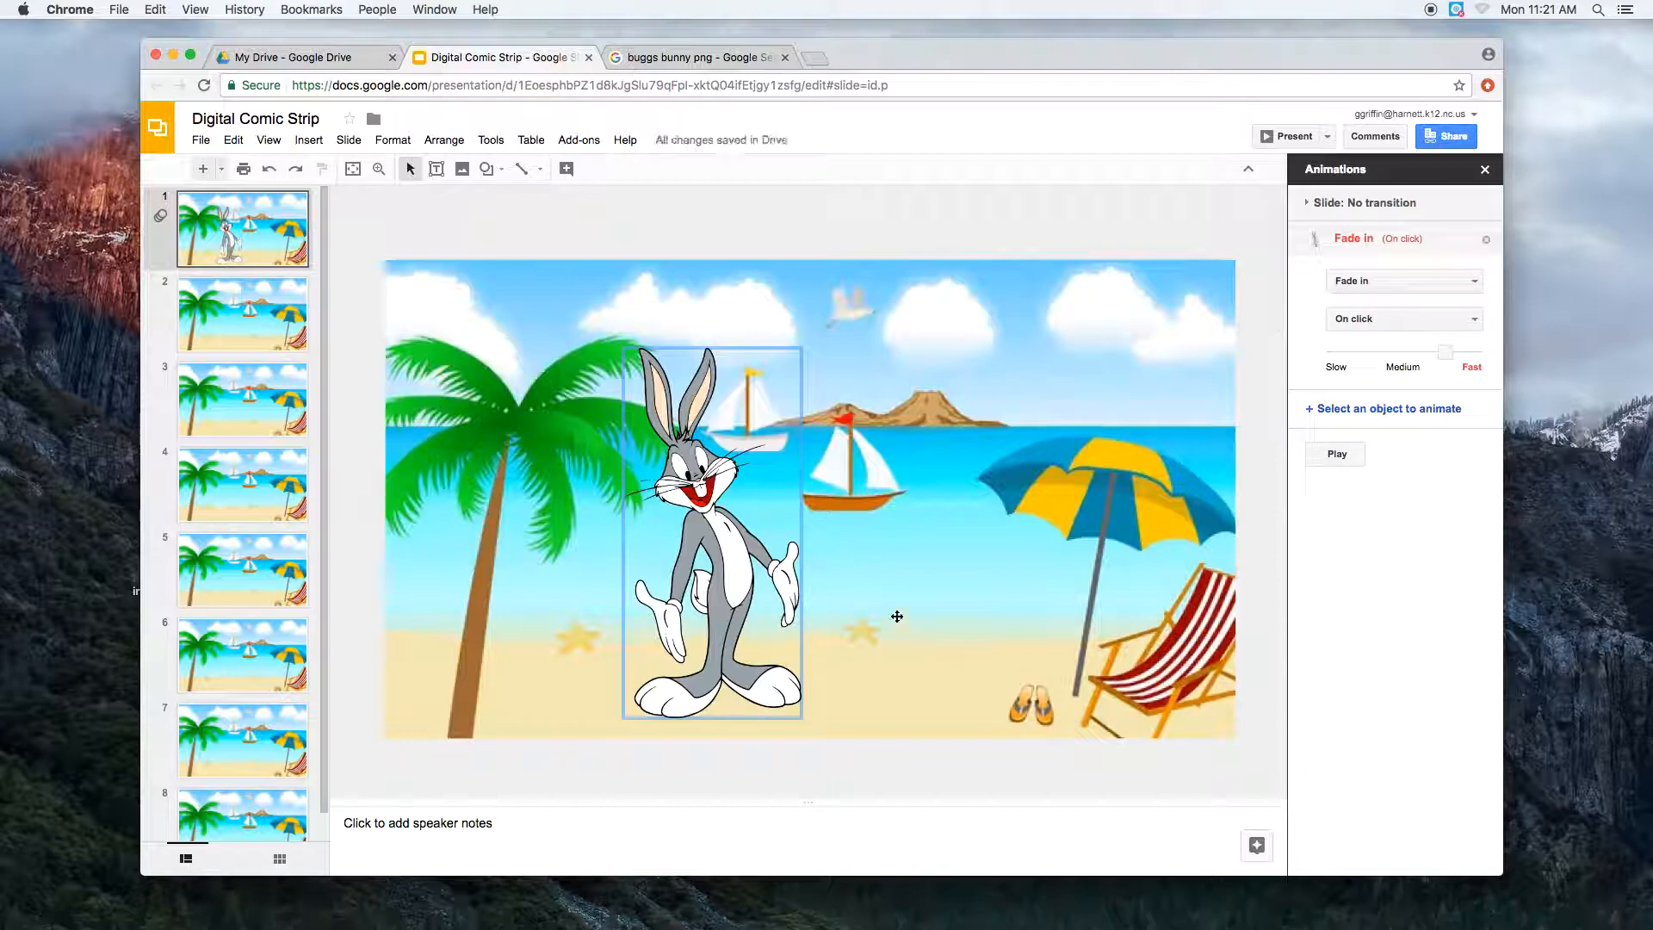
Play the first slide's animation within the editor and return to the Fade in animation's settings.
click(1335, 455)
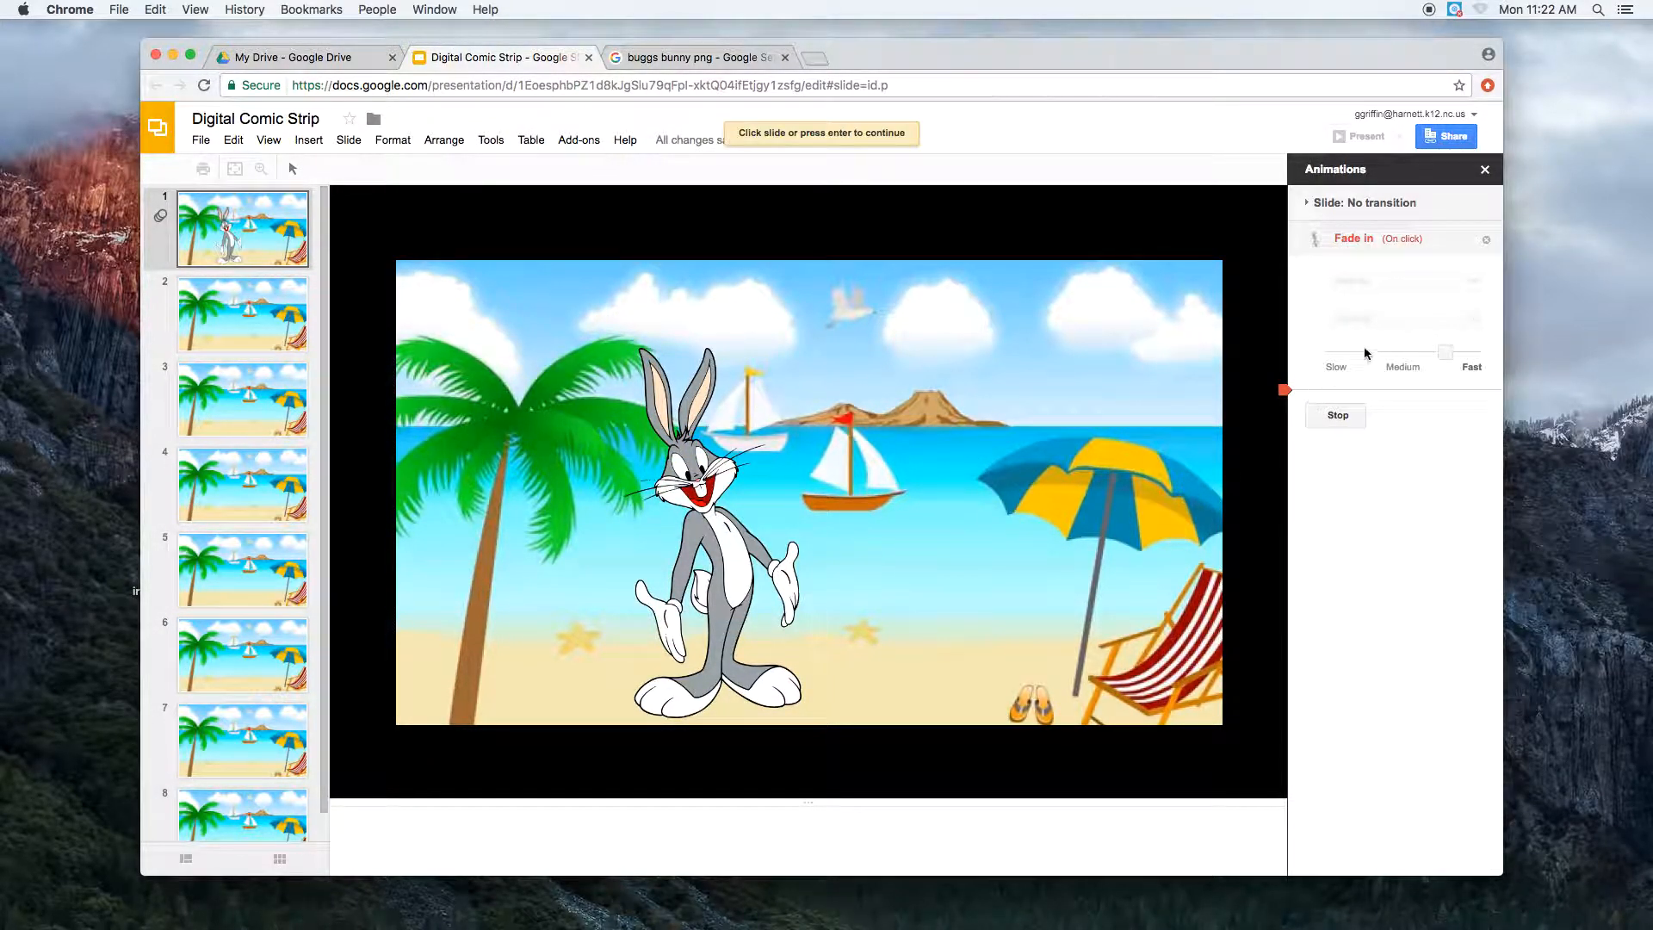
click(1416, 239)
click(1405, 241)
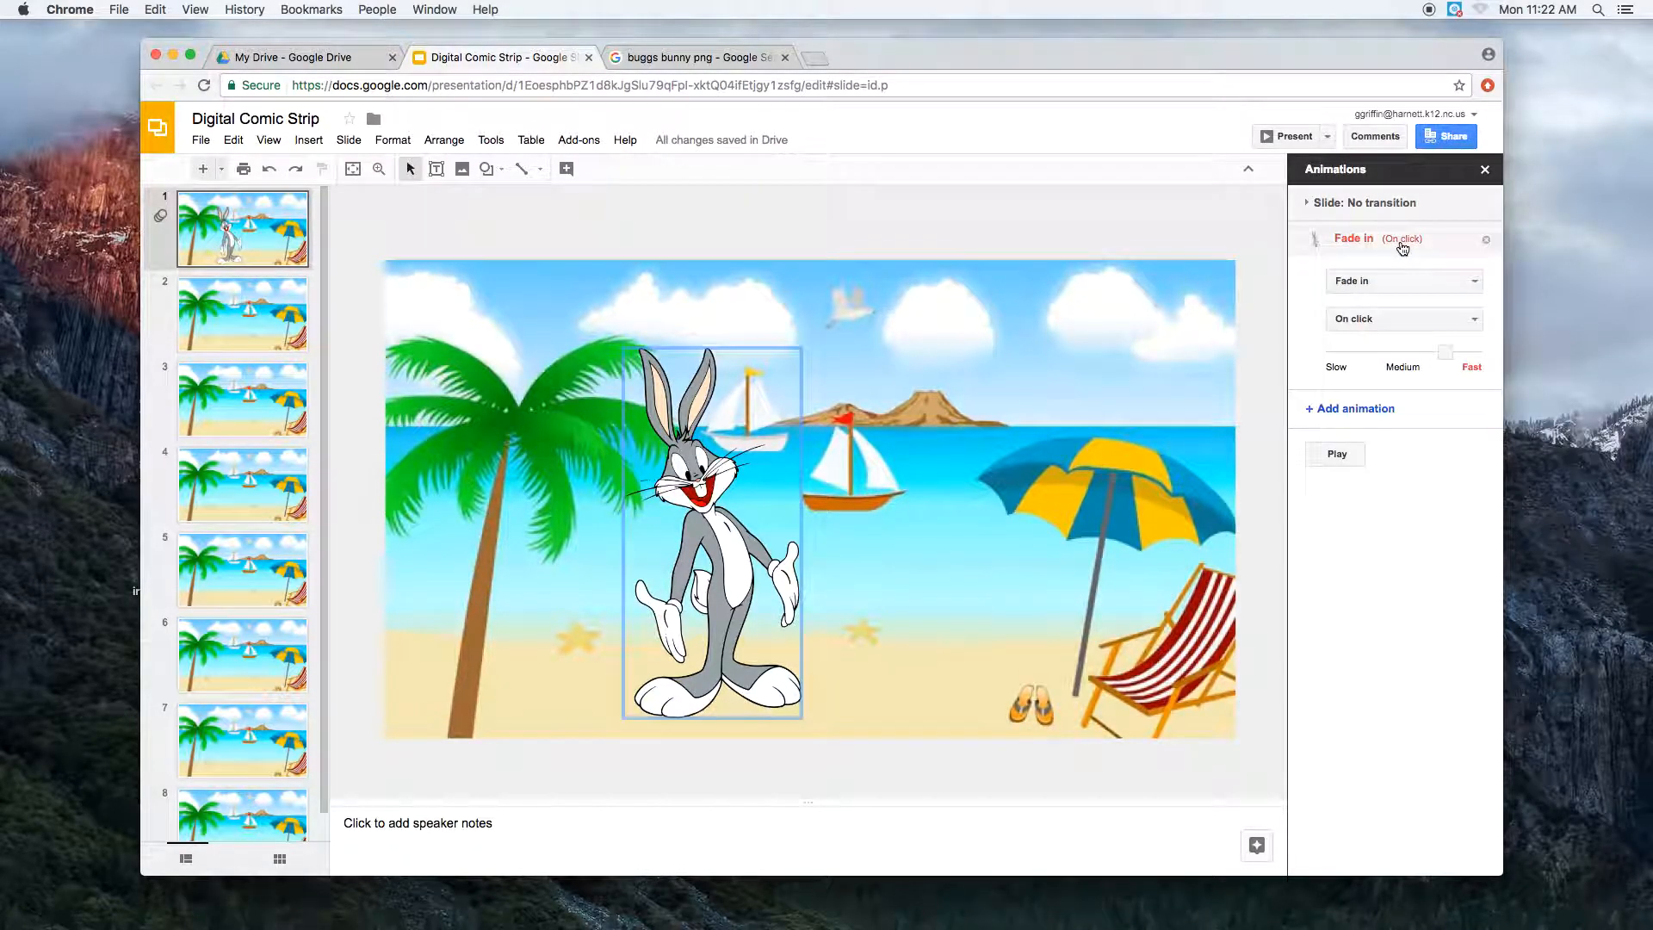
Change Bugs Bunny's animation to Fly in from bottom and play it within the editor.
click(1448, 282)
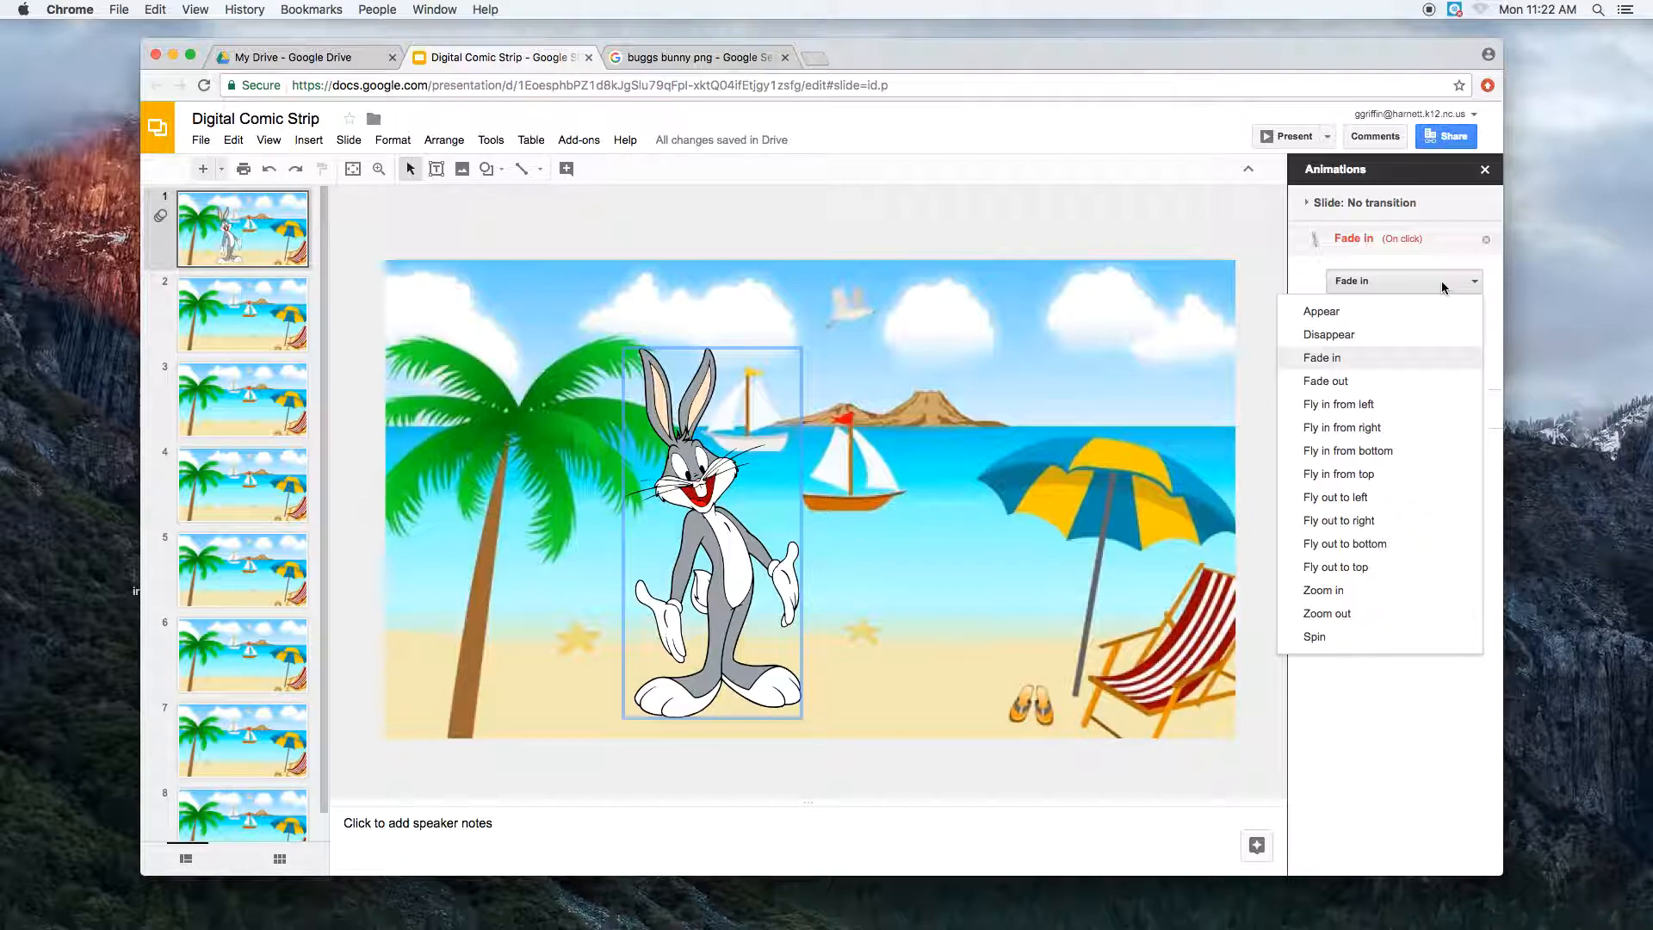
click(1404, 451)
click(1338, 470)
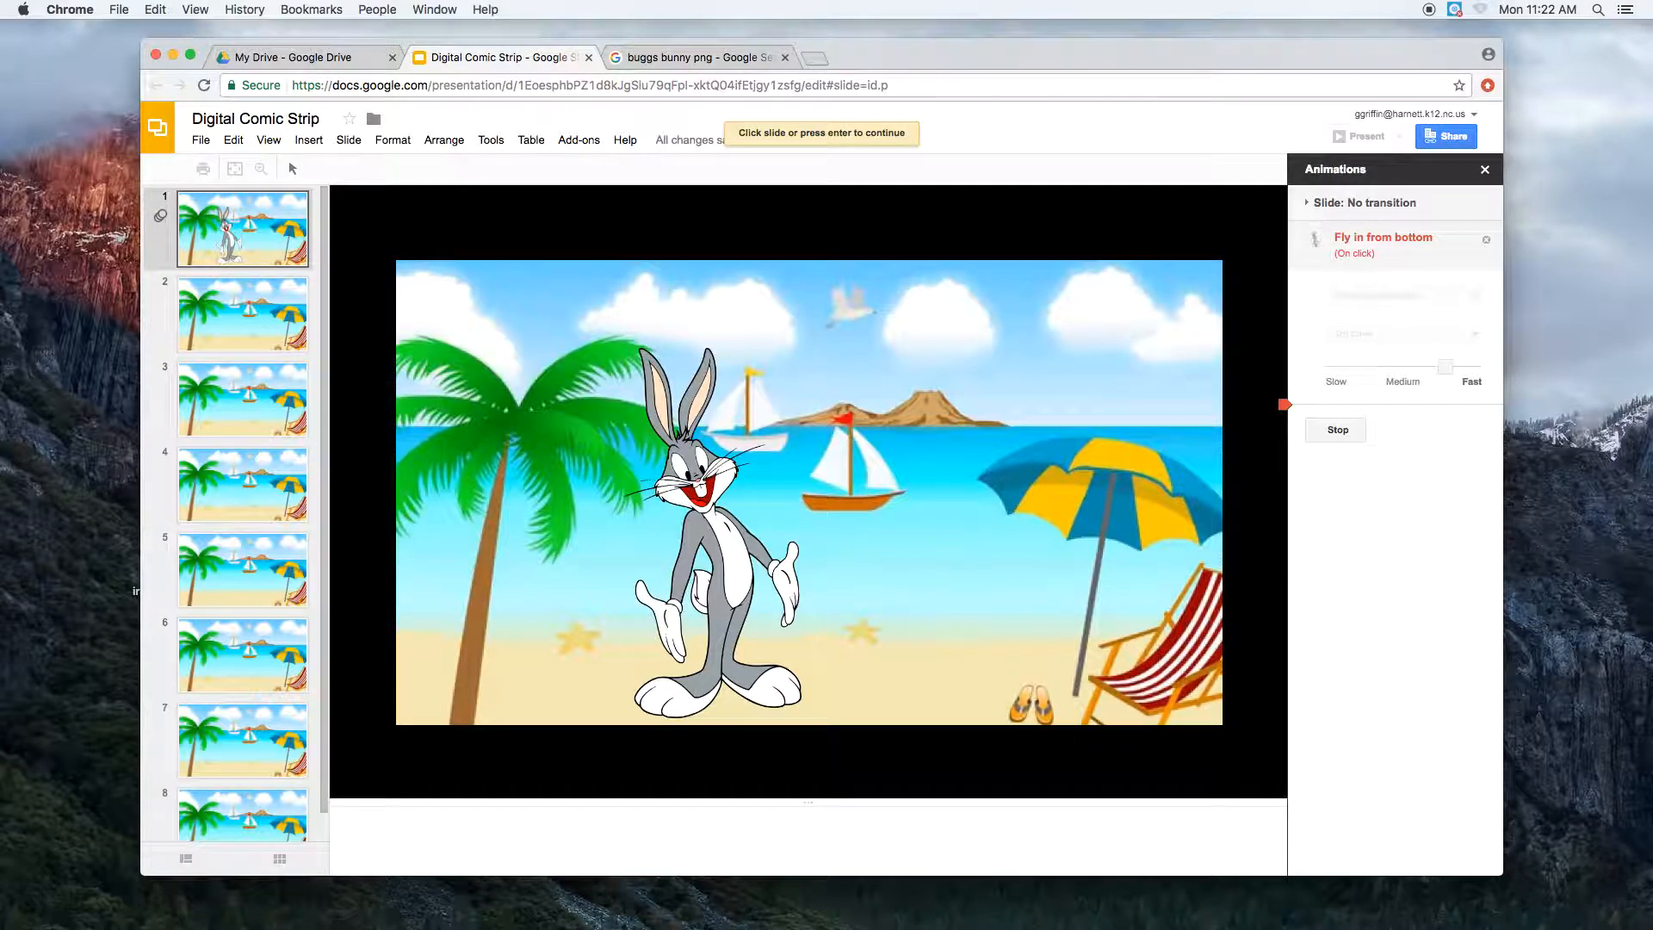
click(1403, 247)
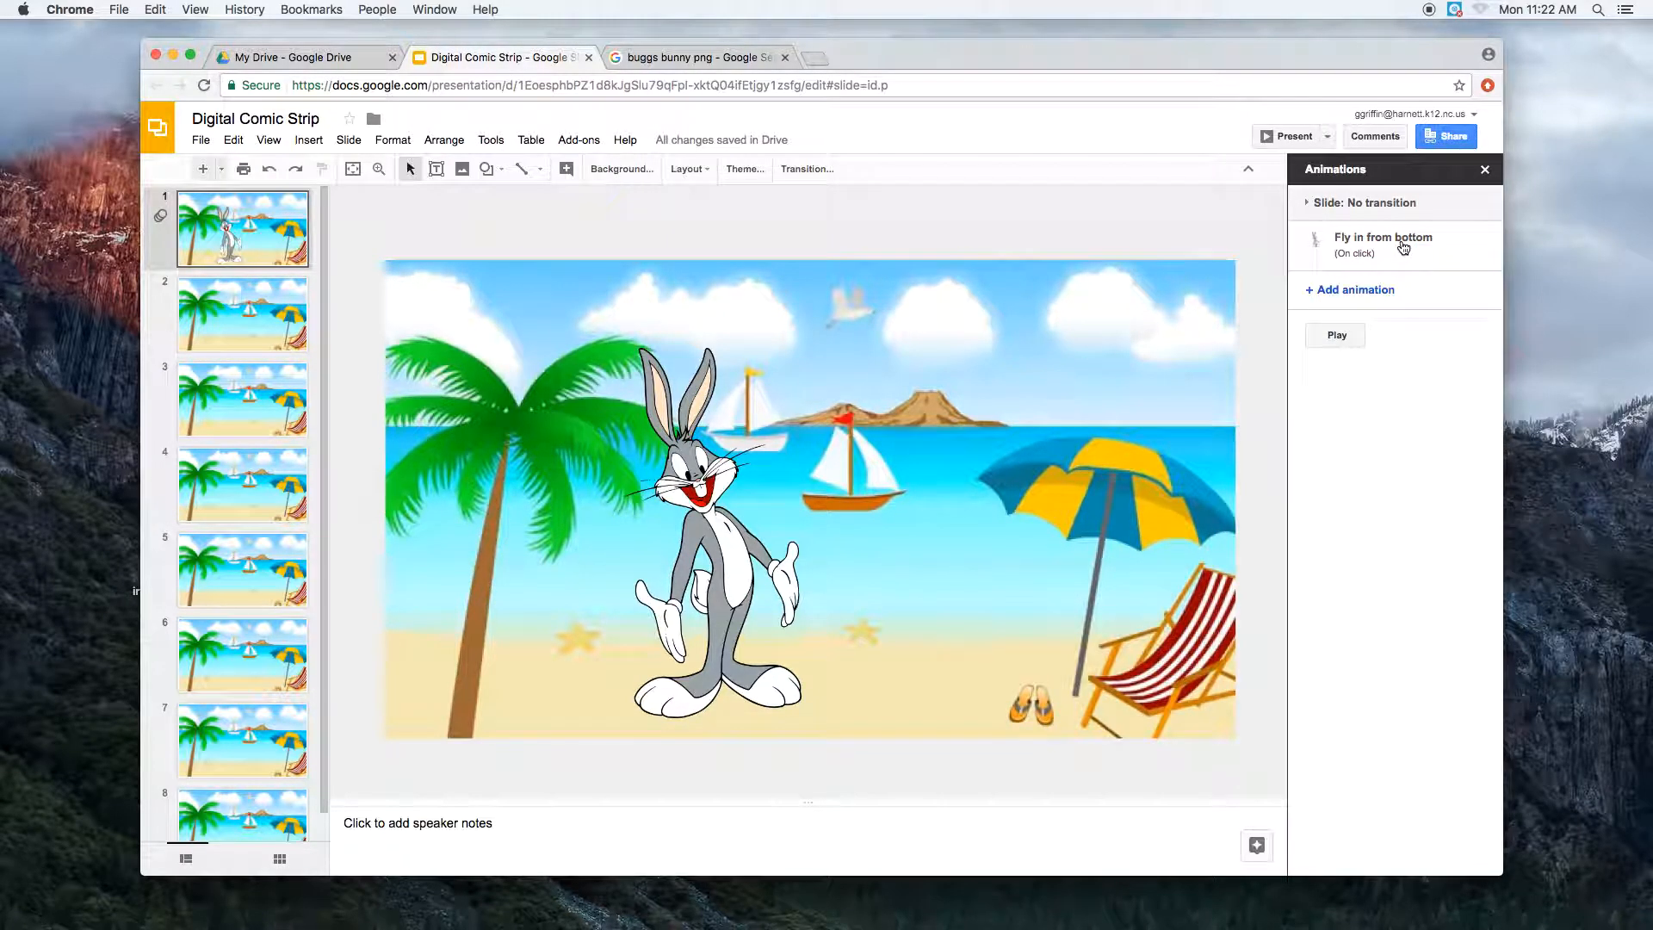
Set Bugs Bunny's animation to Fly in from top and play it within the editor.
click(1403, 247)
click(1403, 247)
click(1403, 247)
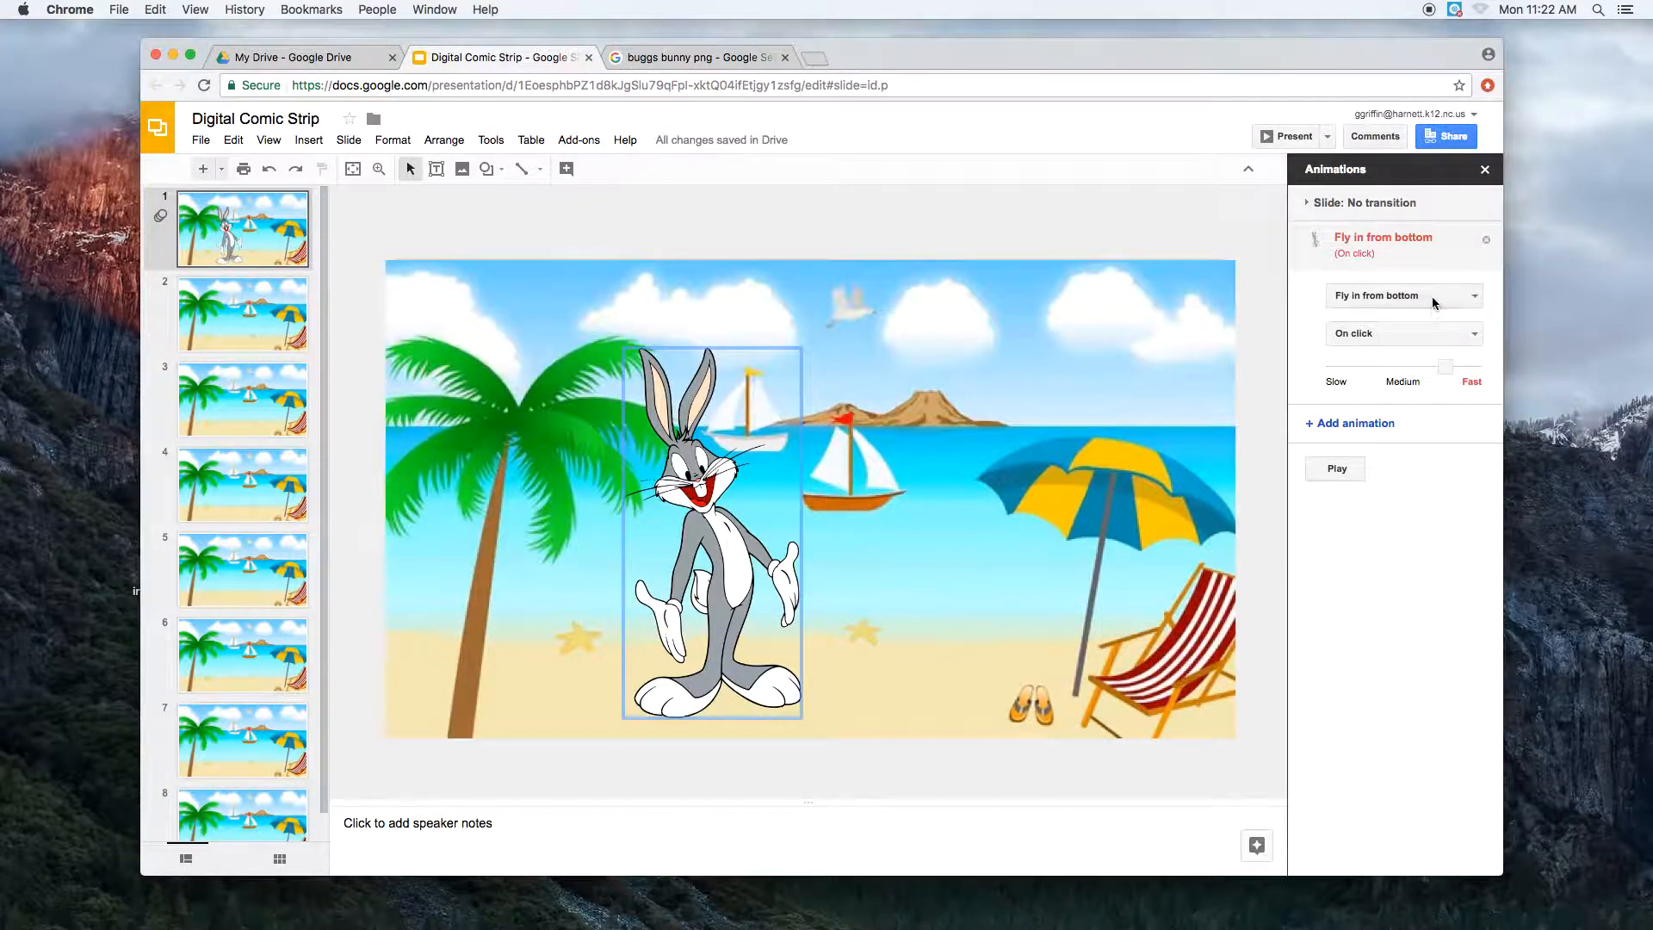
click(1432, 296)
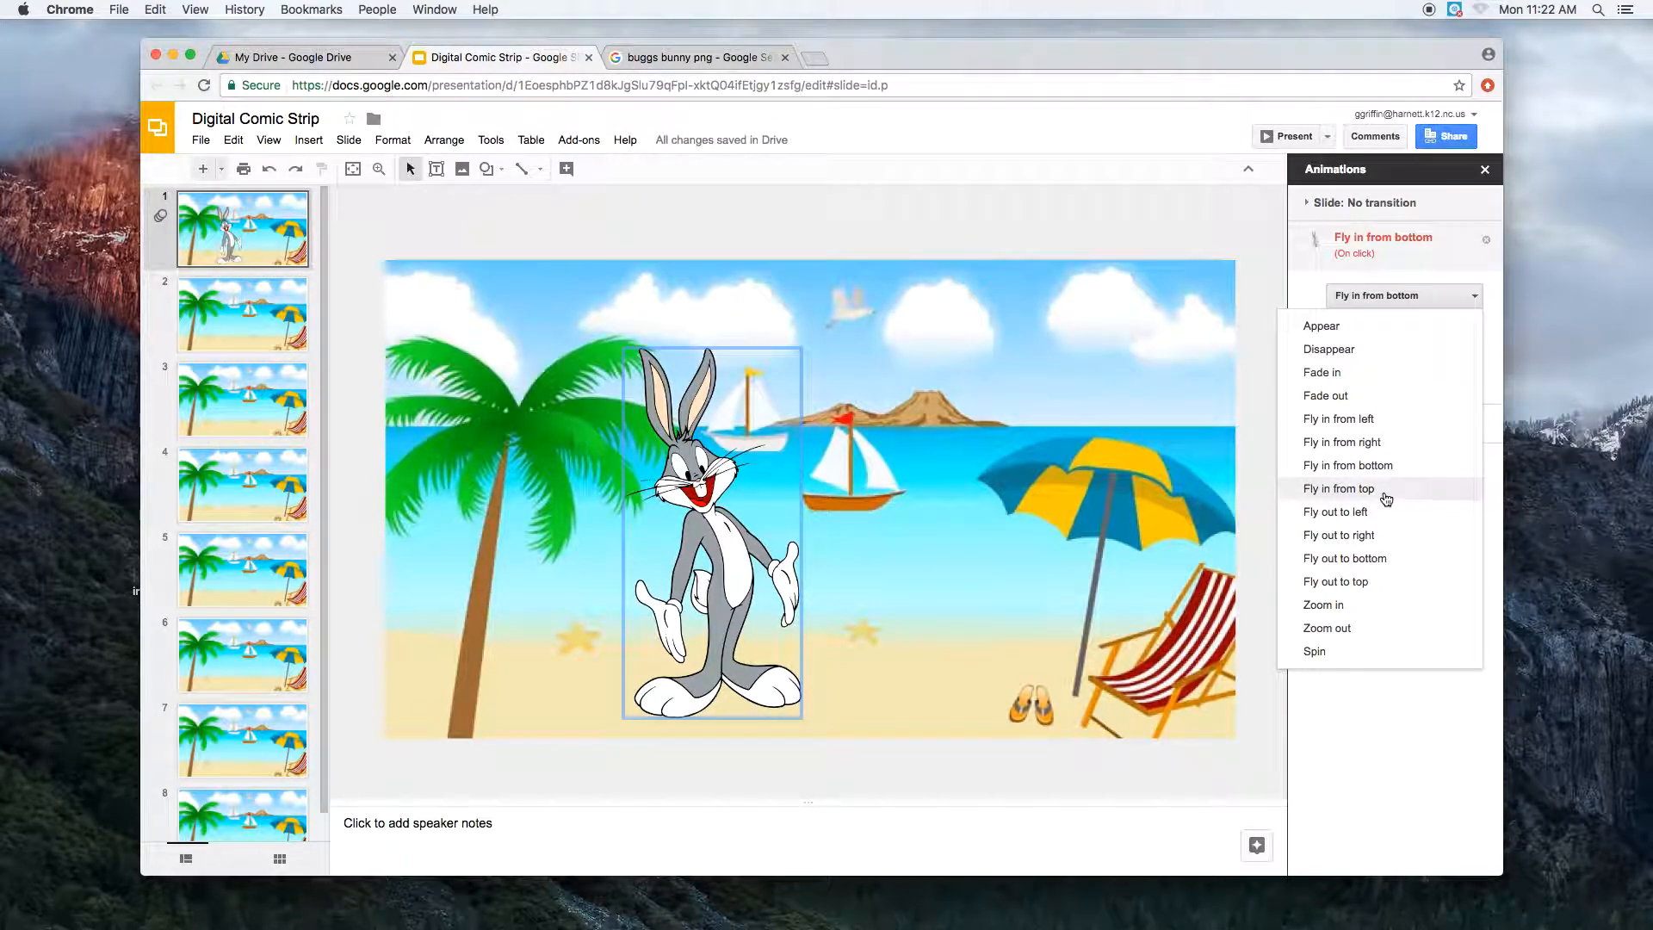
click(1384, 494)
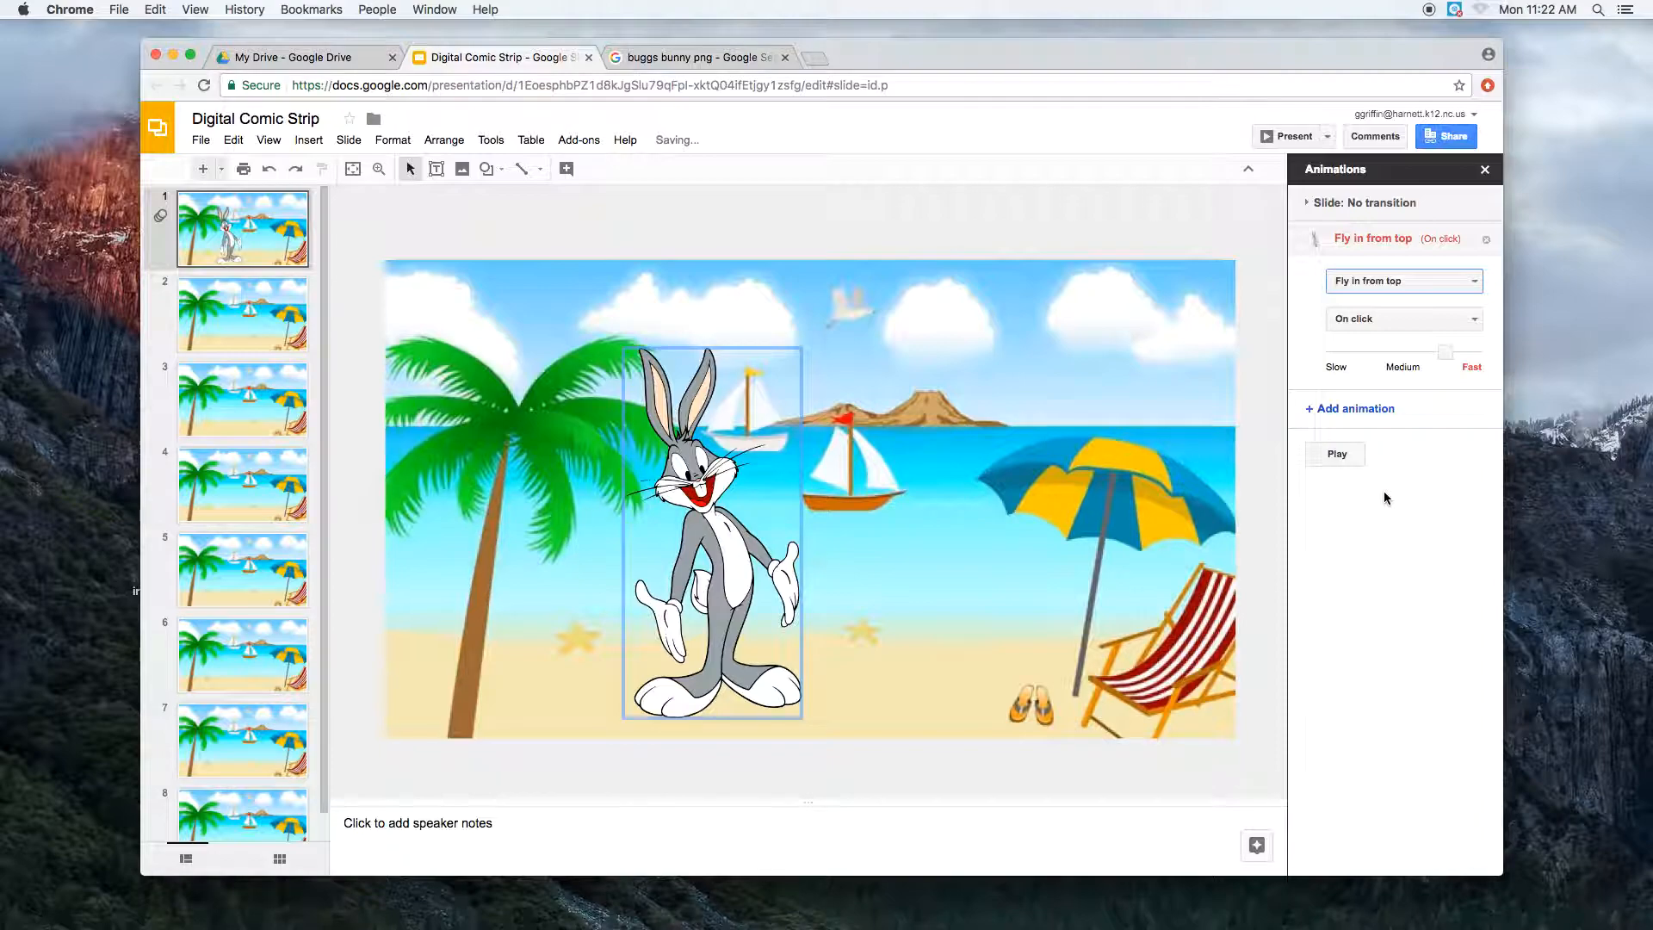
click(1336, 454)
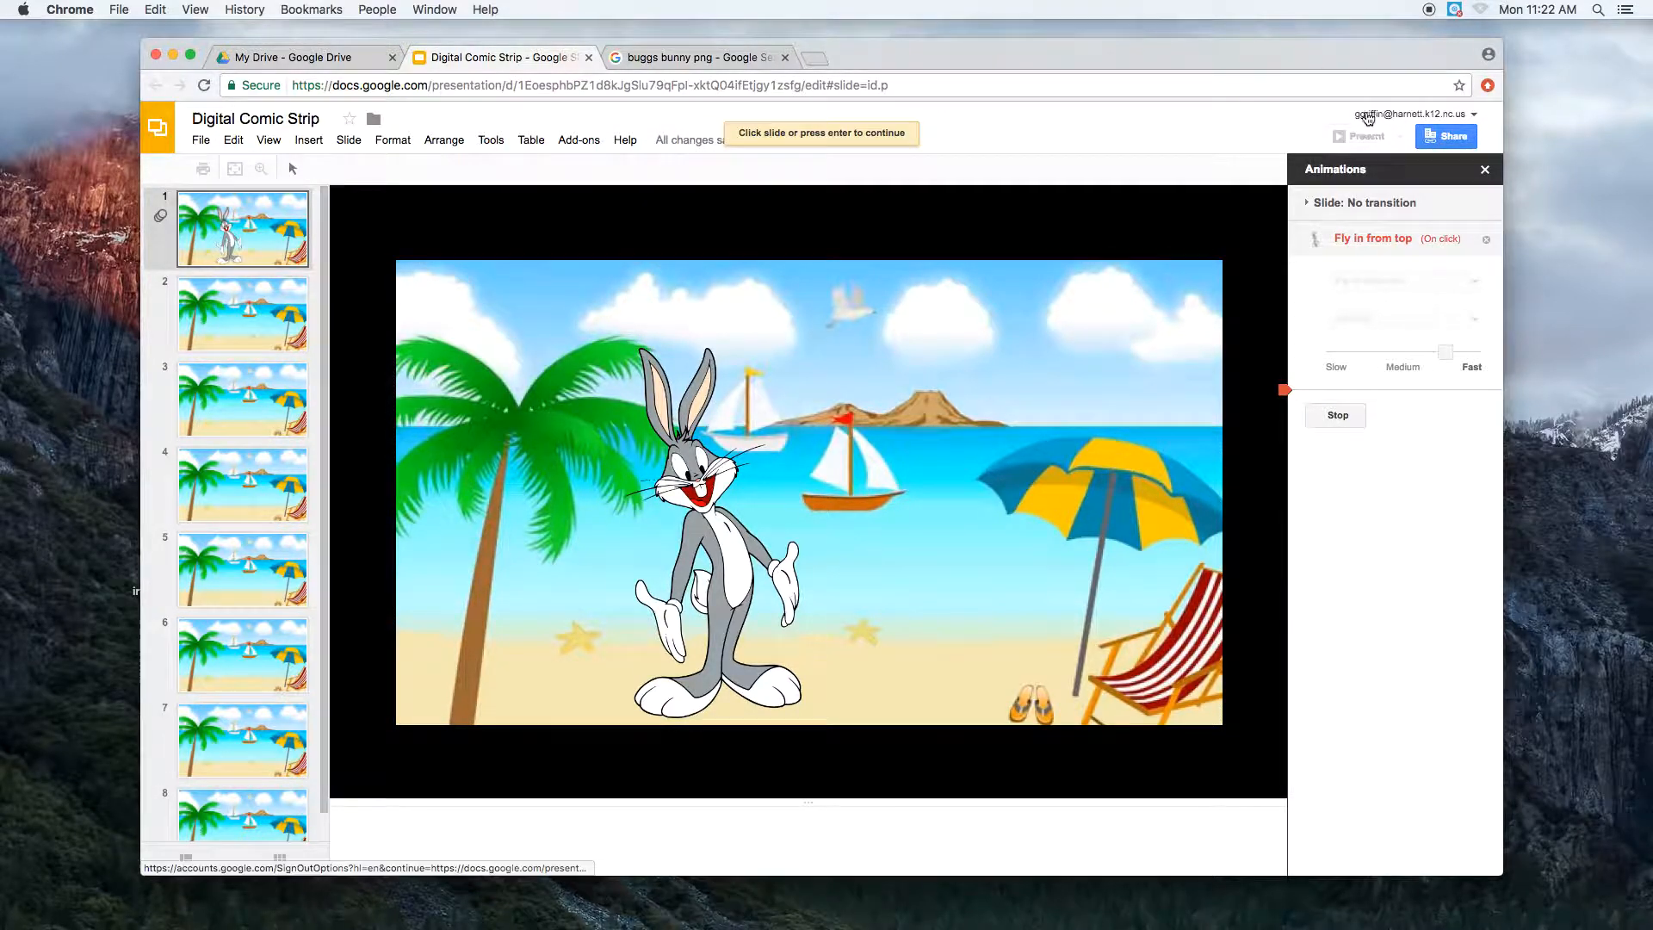
click(917, 488)
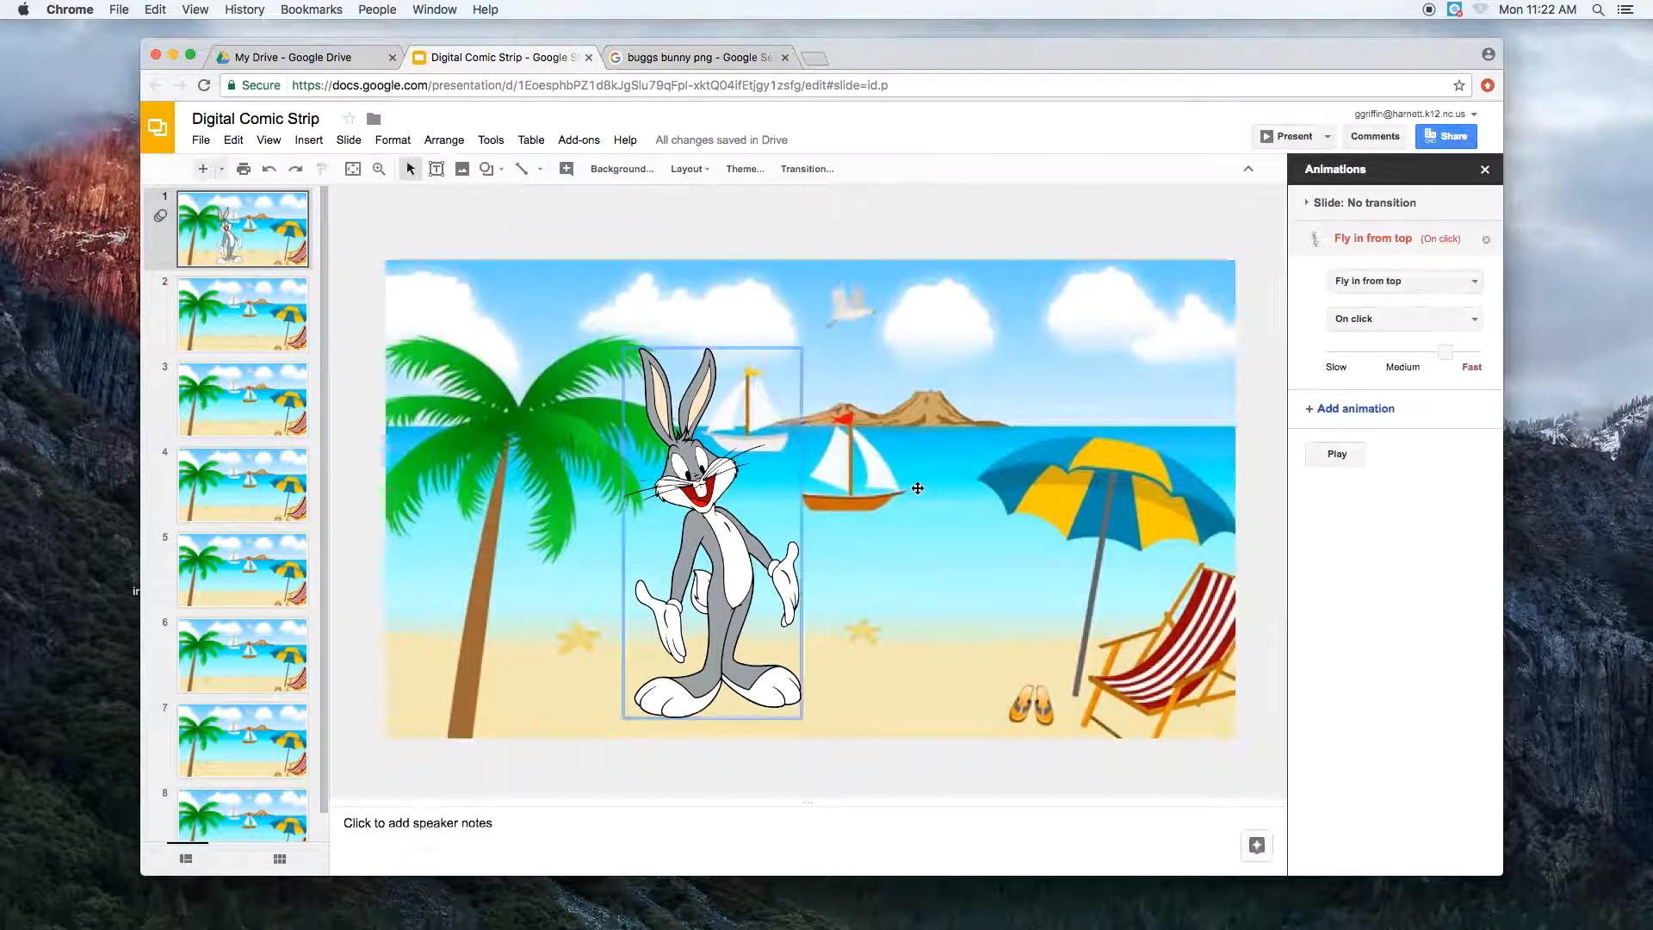
click(916, 489)
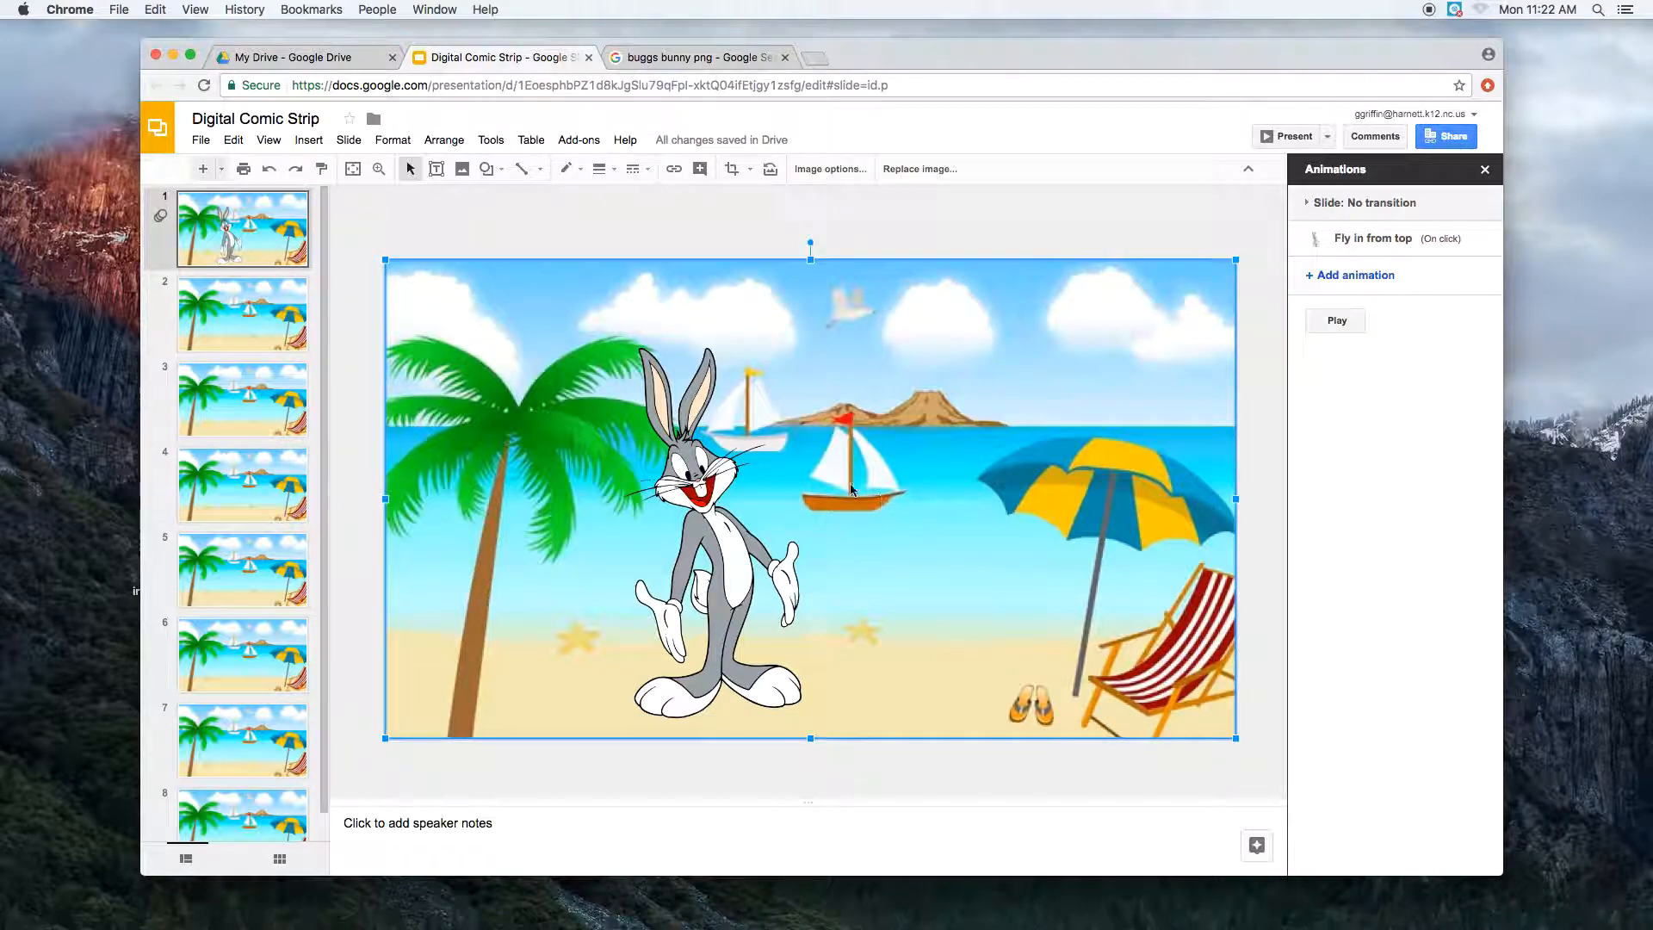
Present from the first slide in full screen, advance through the fly-in animation, and return to editing the first slide.
click(253, 220)
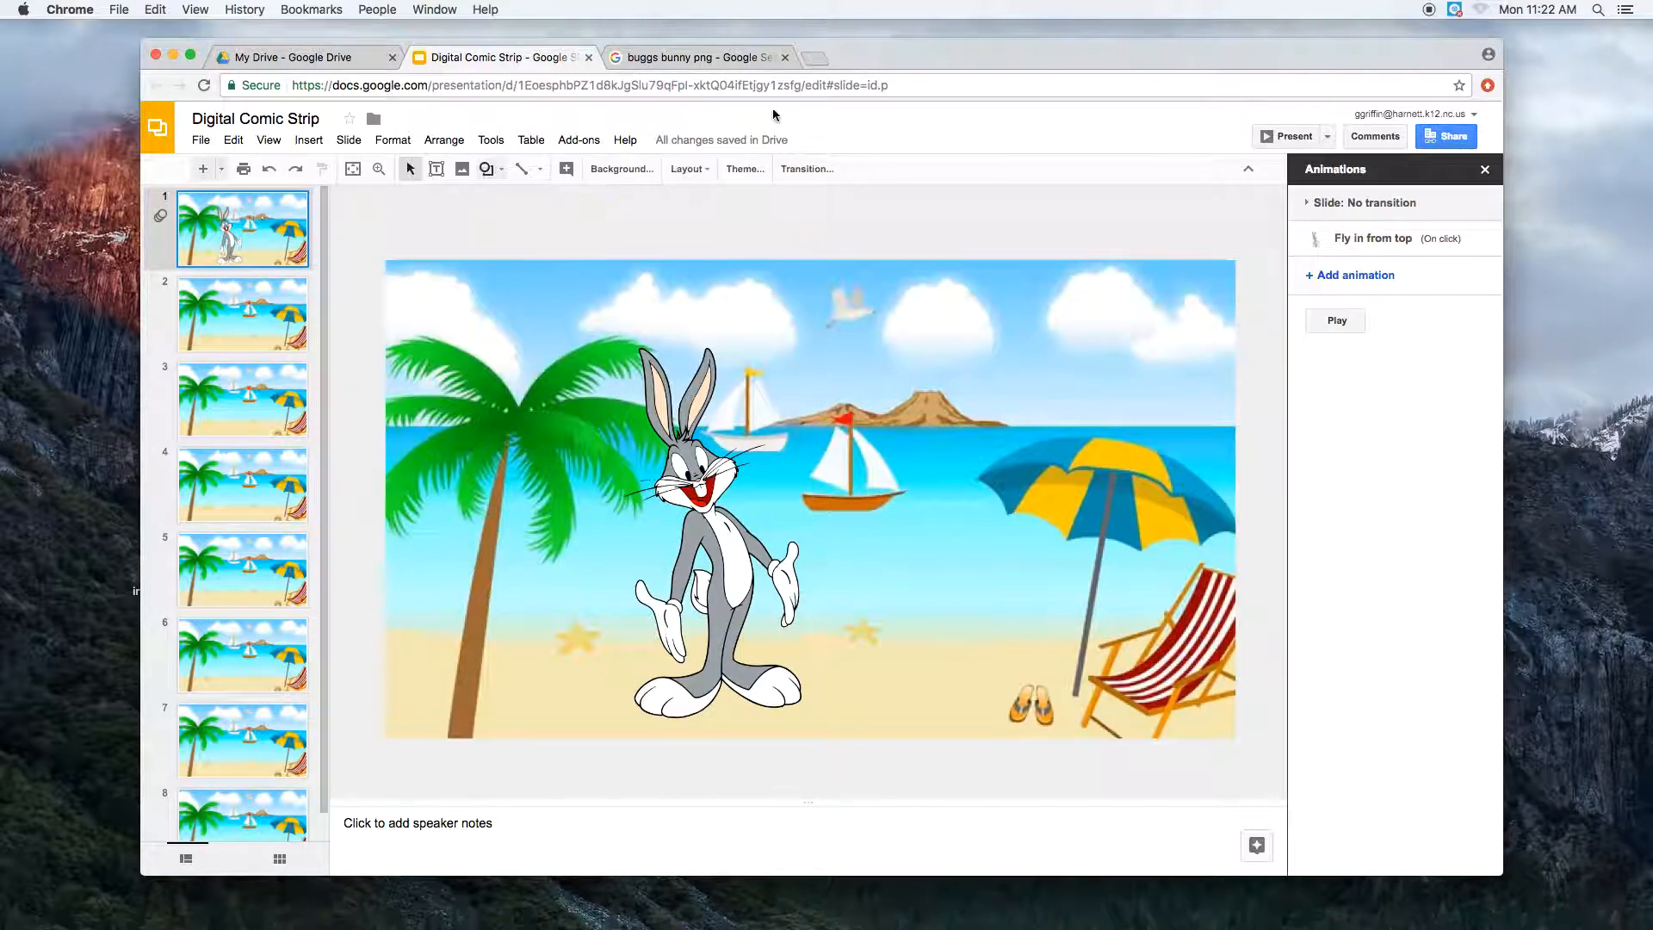
click(1289, 135)
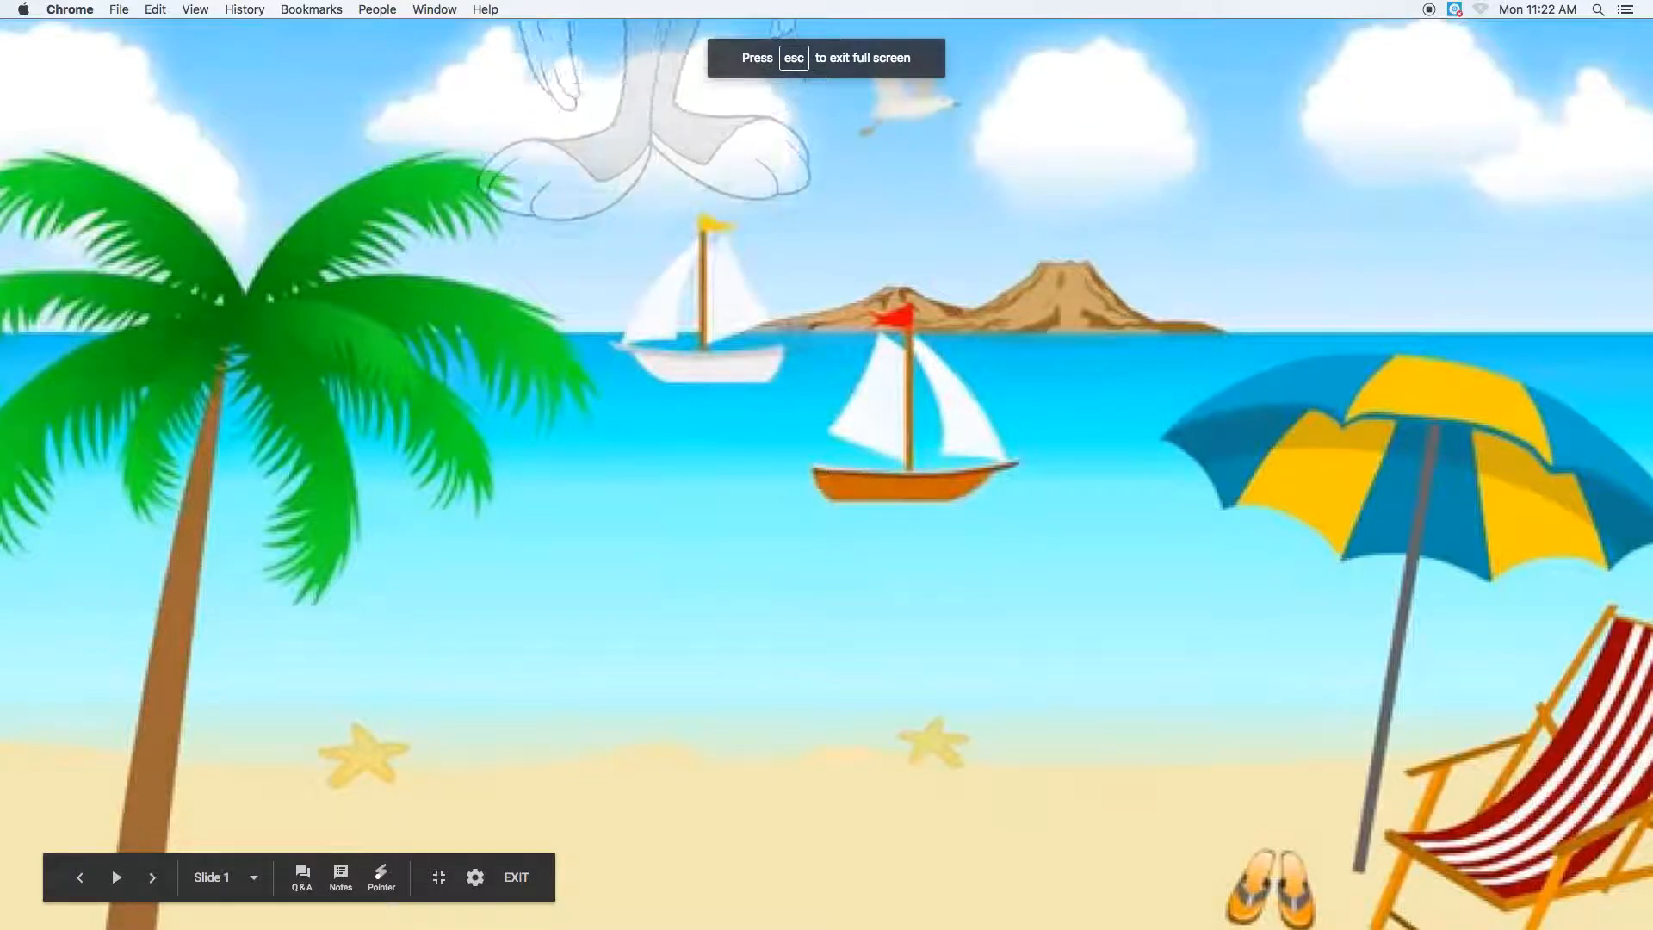
key(Right)
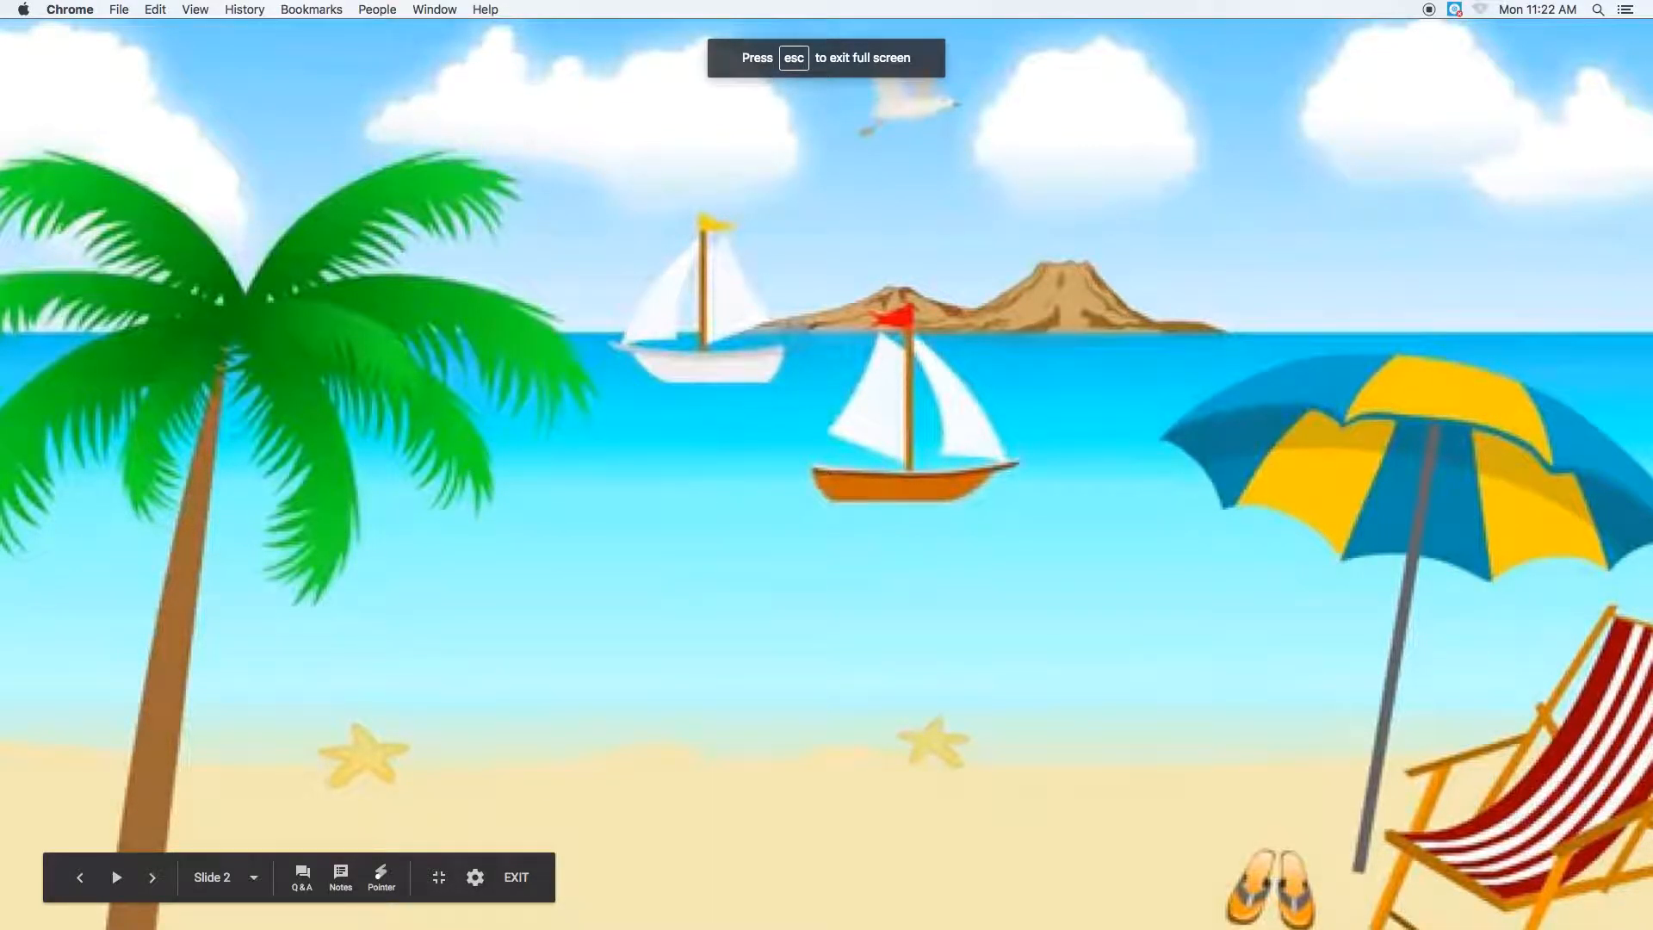
key(Right)
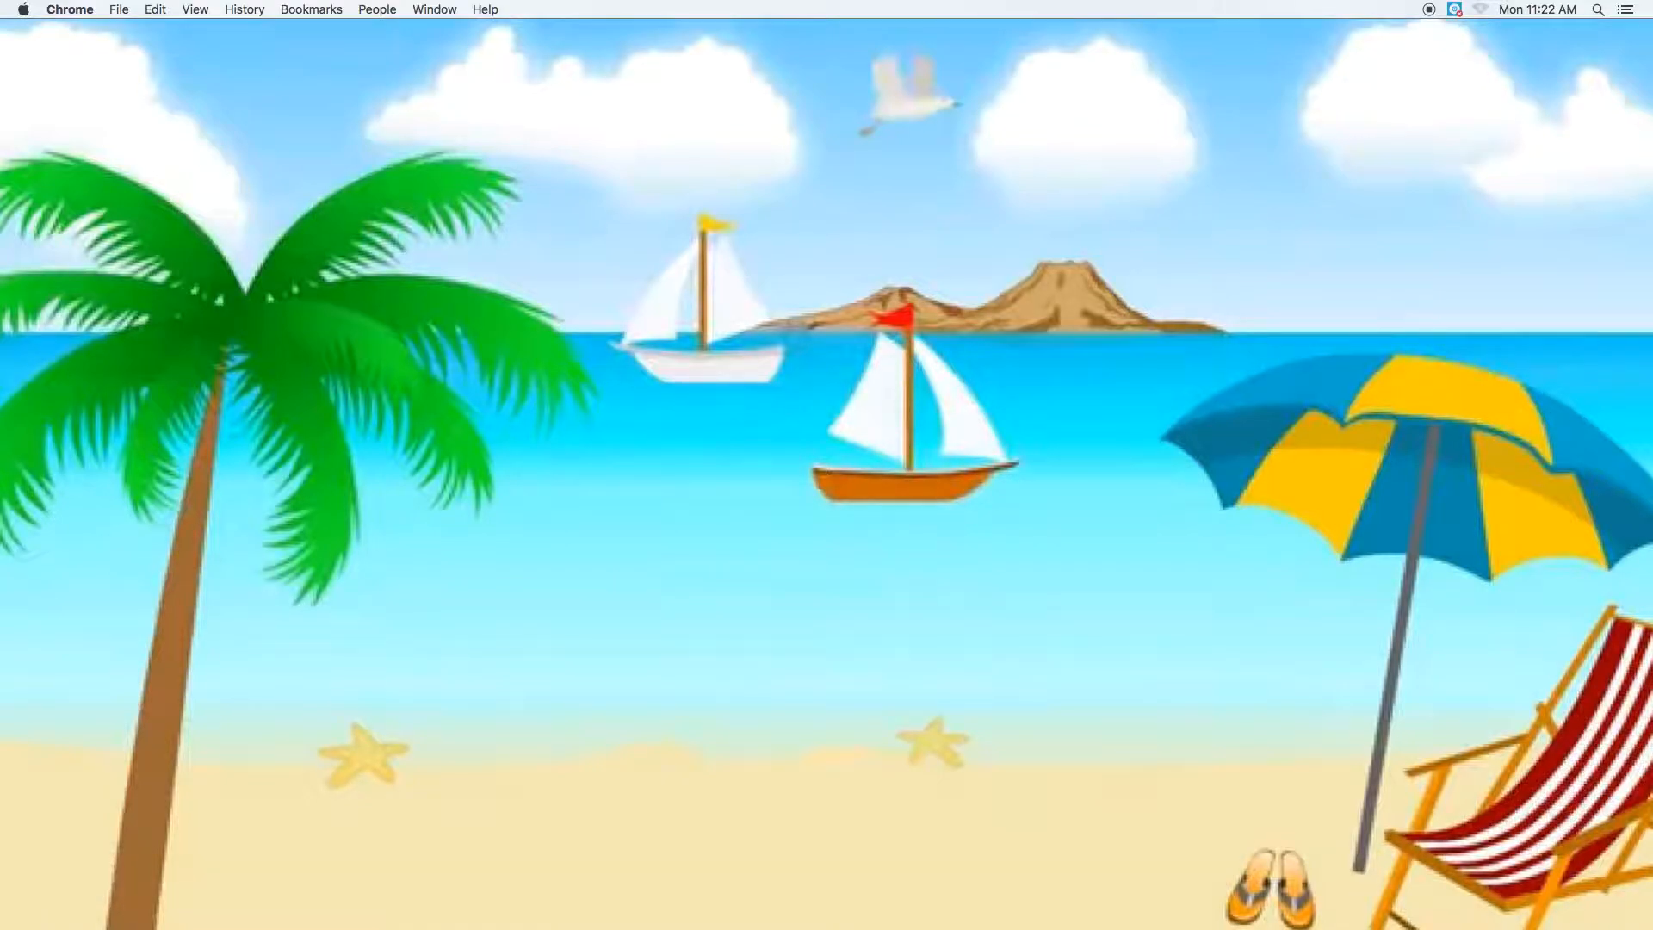
key(Right)
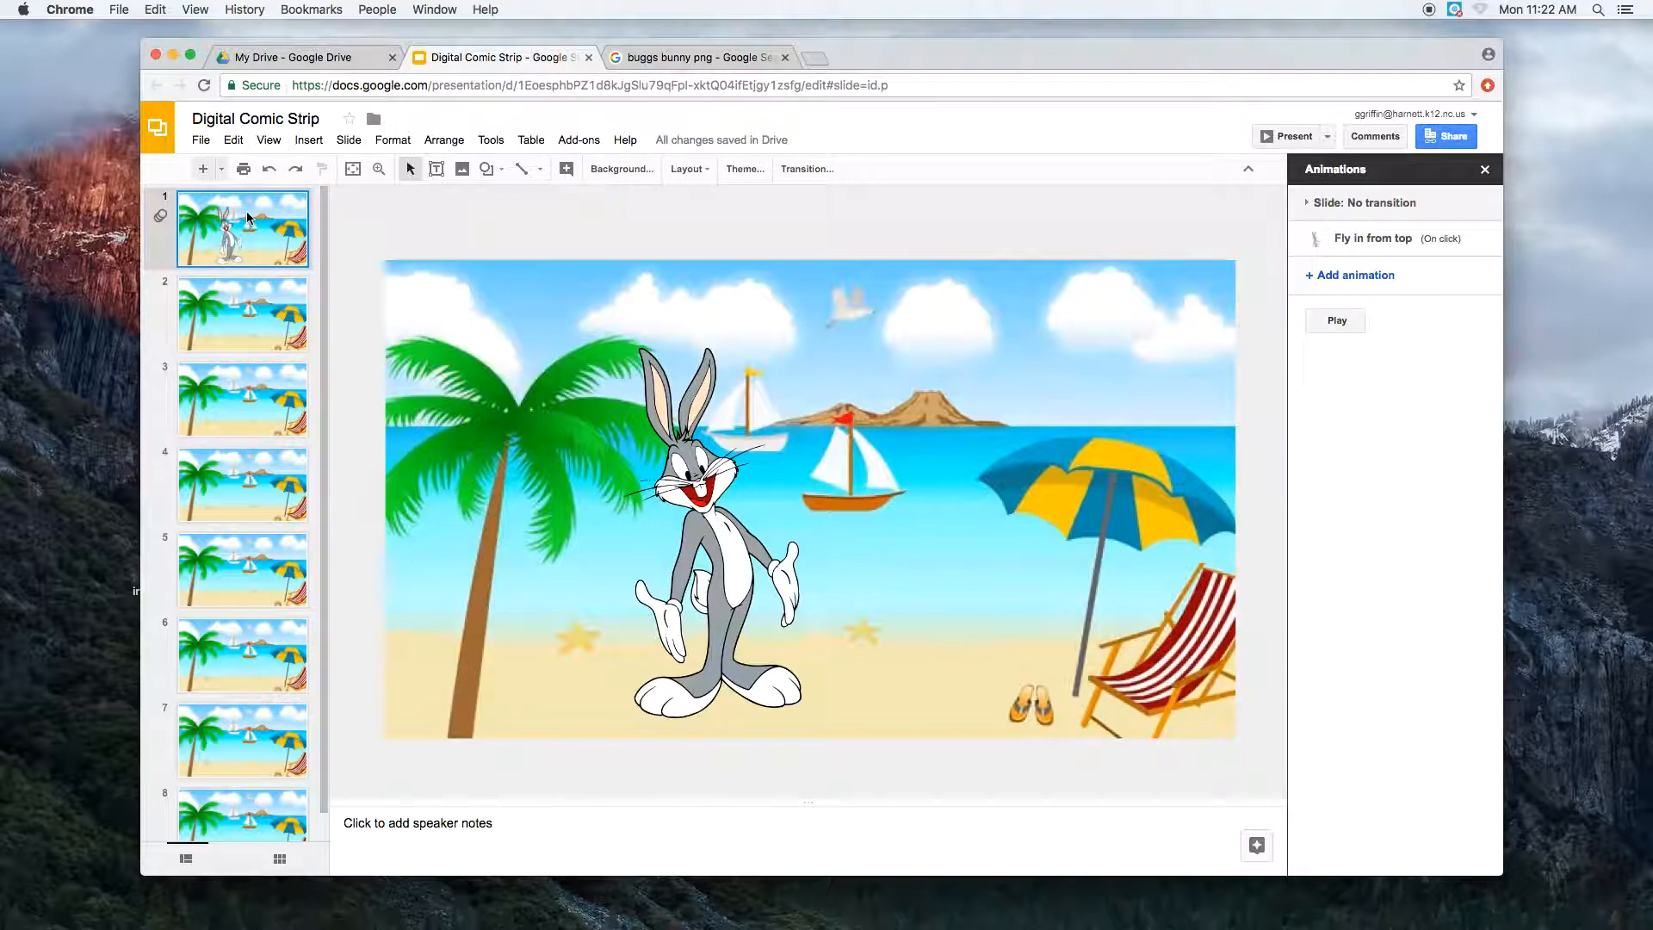
Insert a rectangular callout on the first slide beside Bugs Bunny's head and enlarge it to hold dialogue.
click(308, 140)
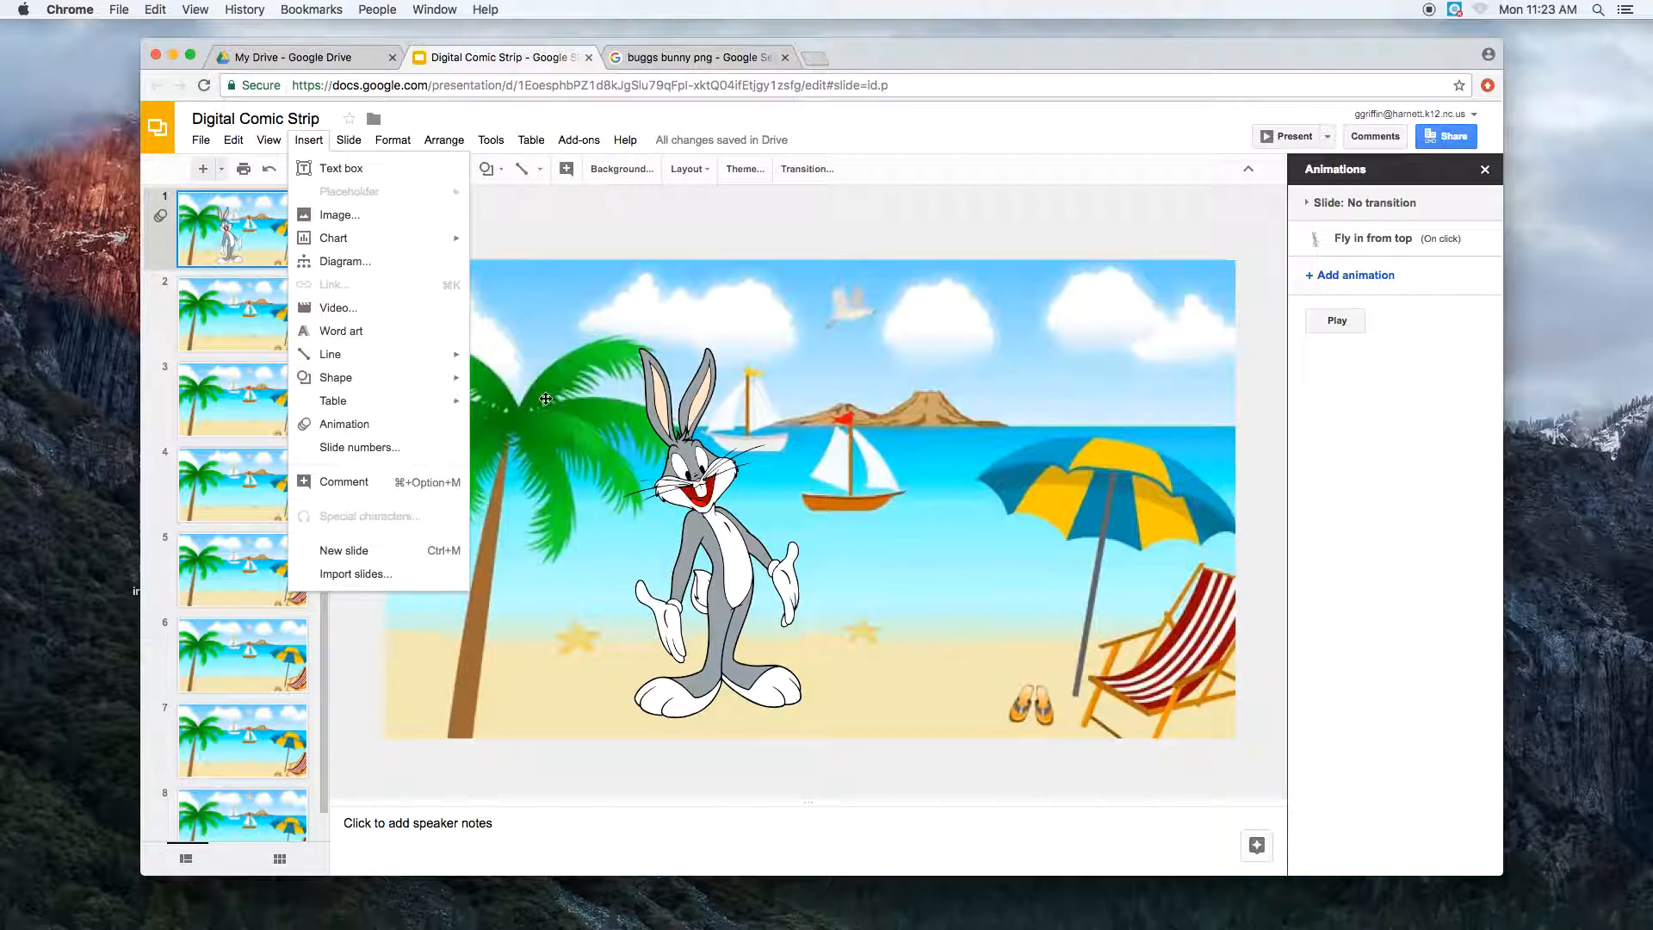
mouse_move(426, 379)
mouse_move(545, 434)
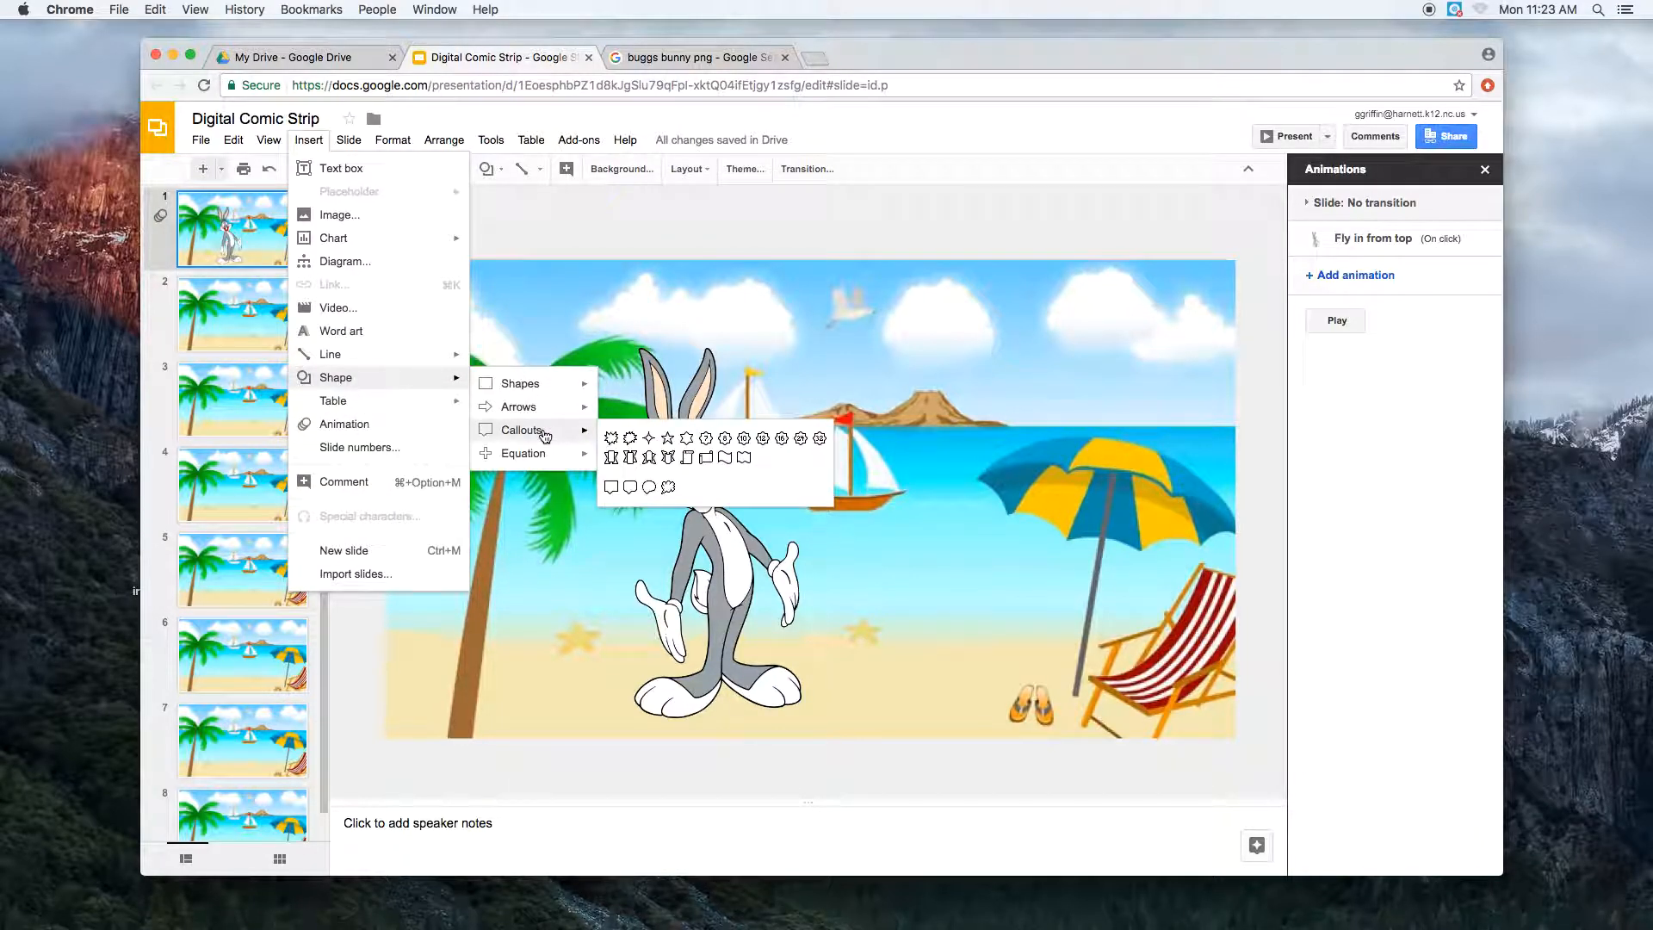
click(611, 487)
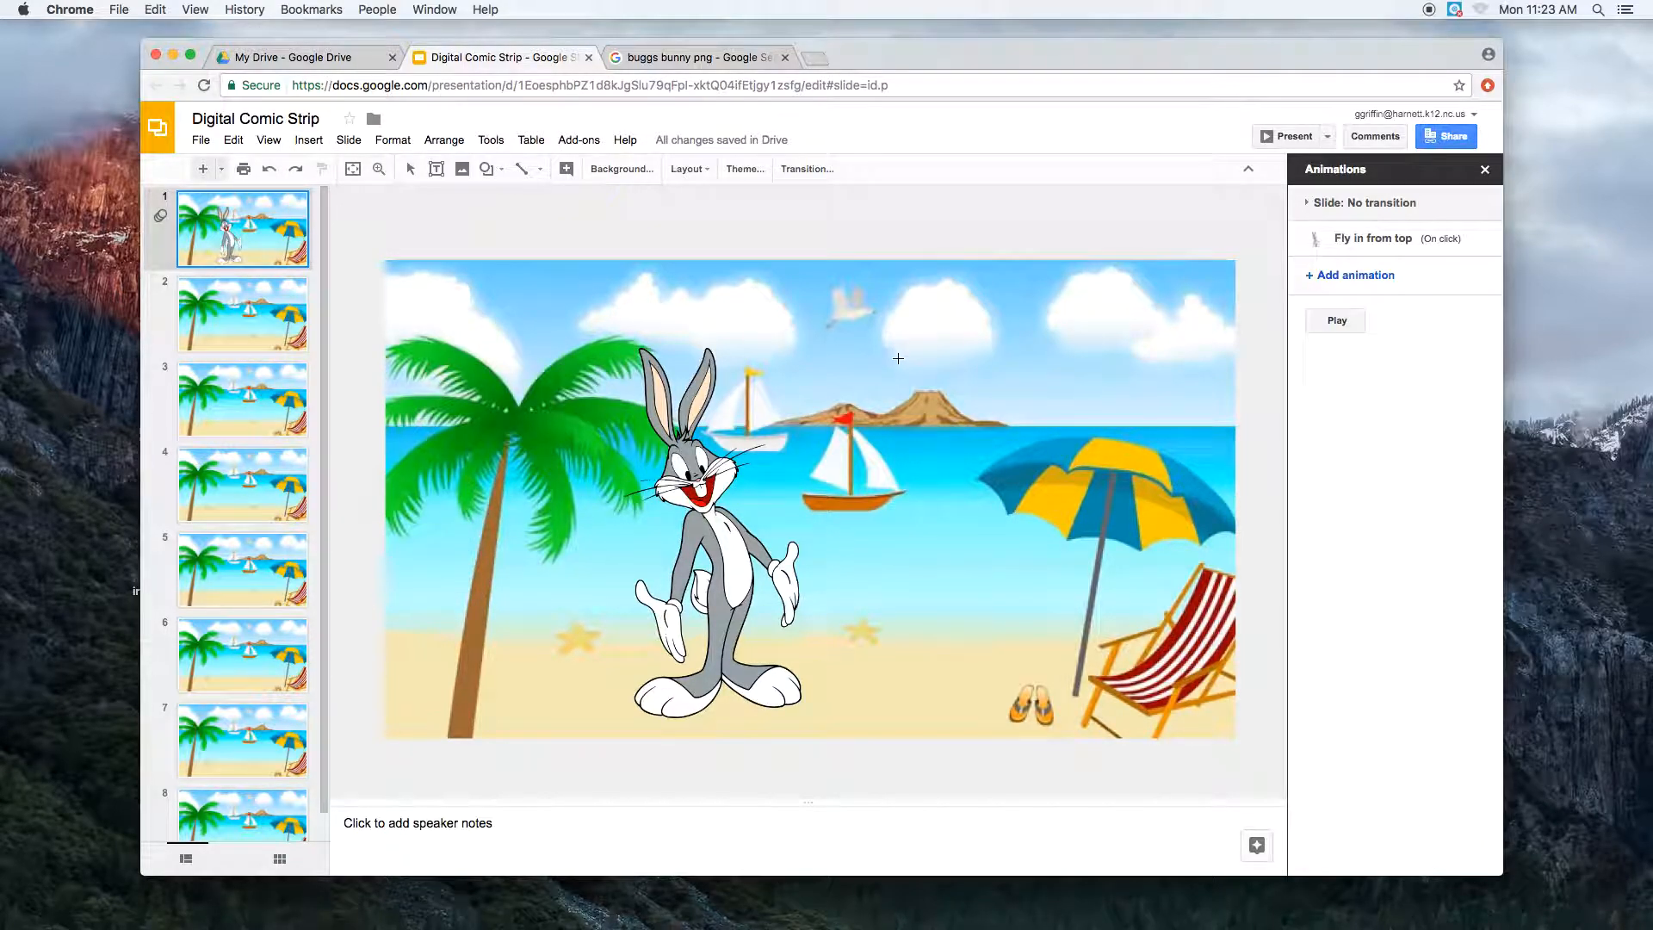
click(898, 358)
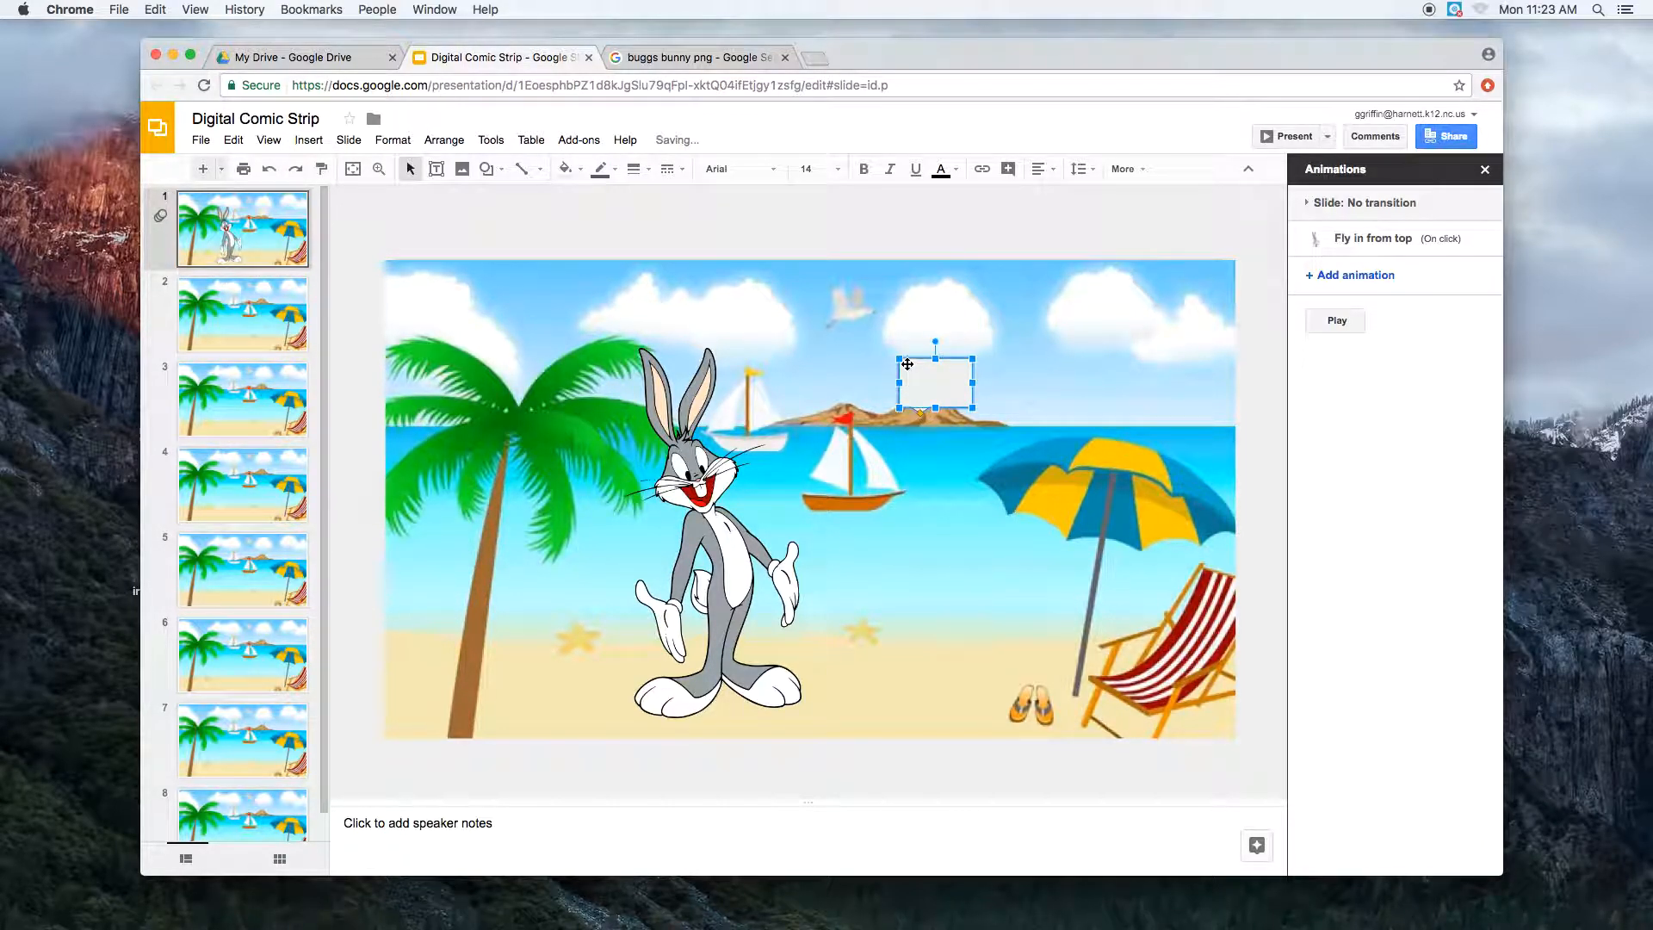
drag(898, 358, 848, 337)
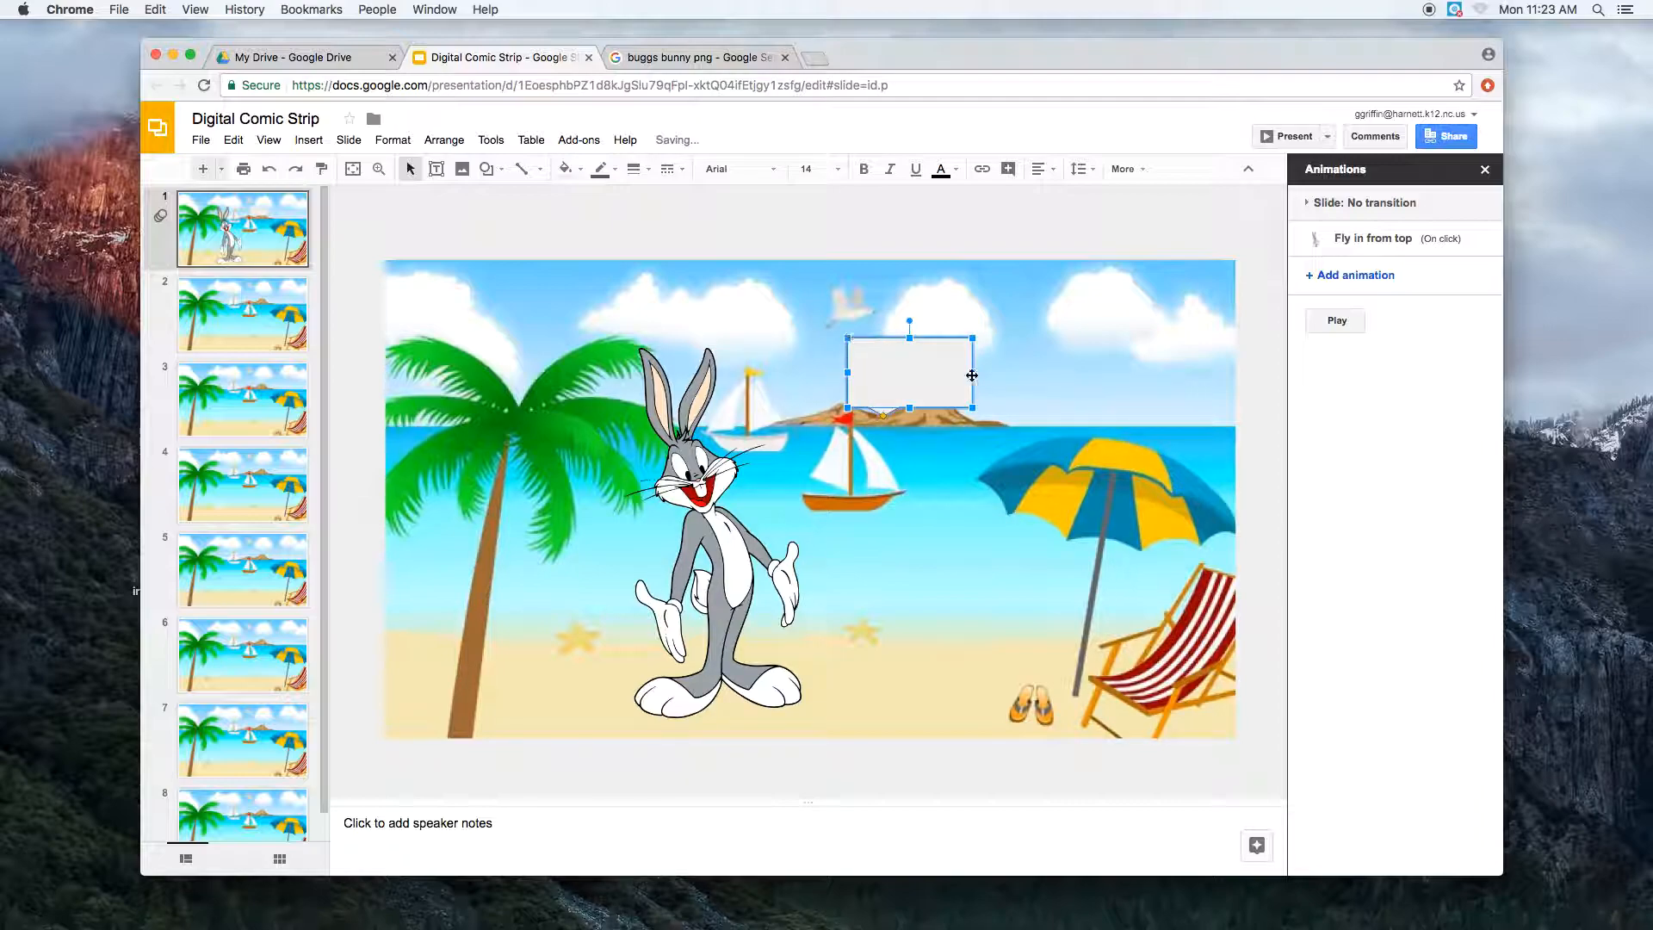
drag(974, 409, 1039, 456)
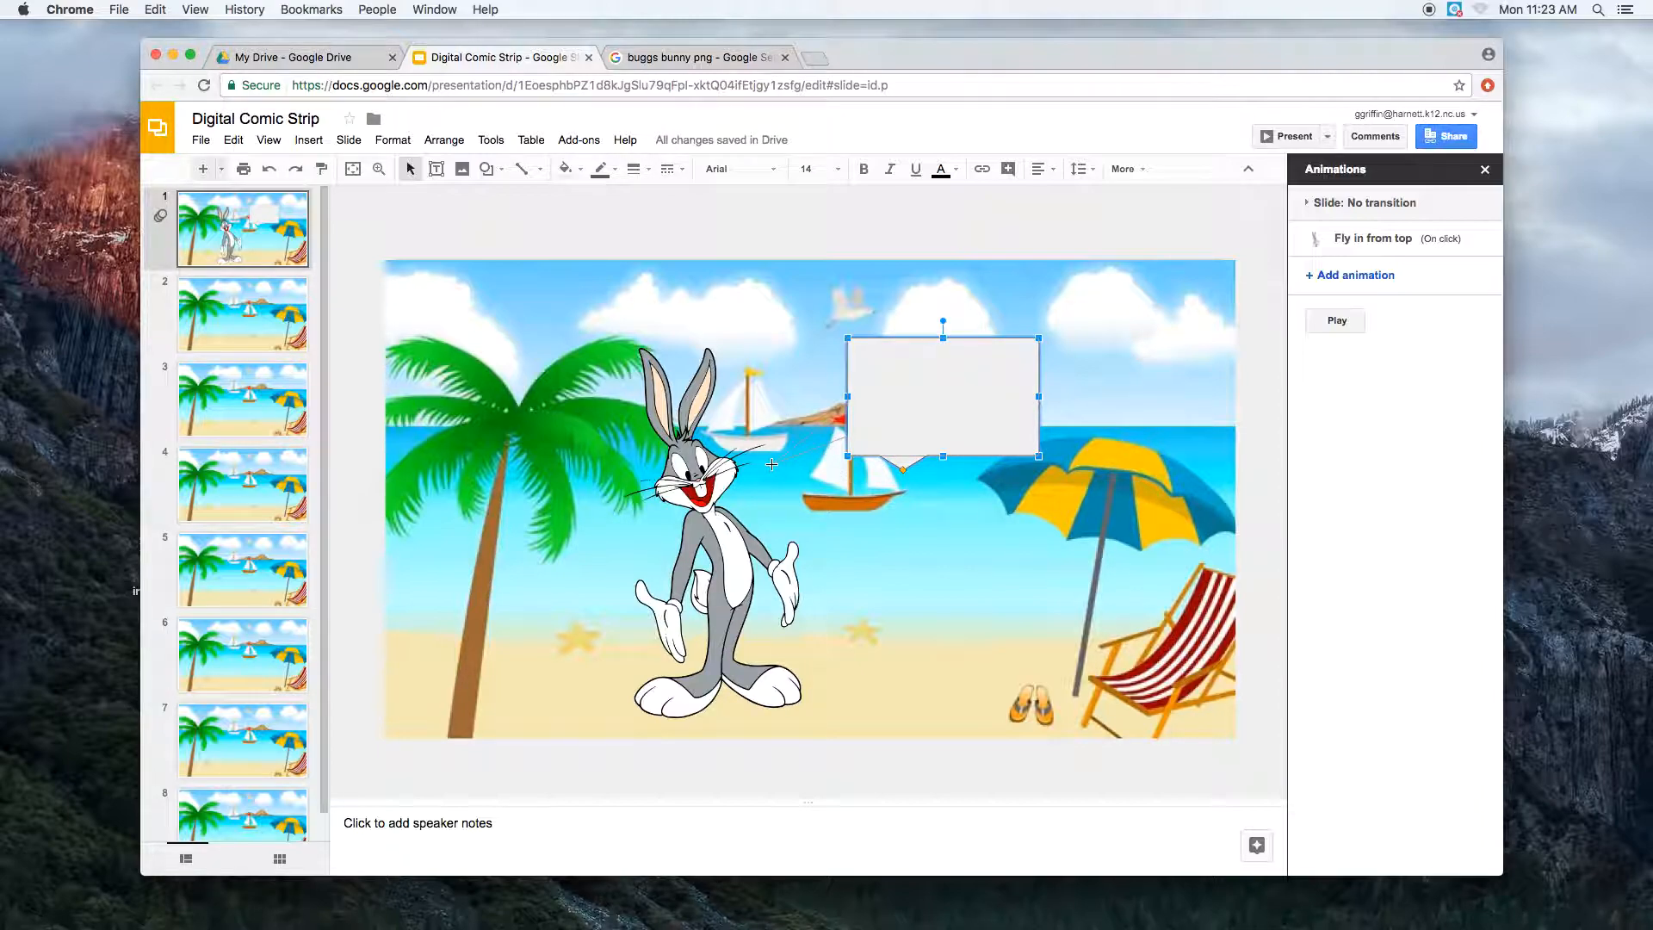
Reshape the callout's tail so that it points to Bugs Bunny's mouth.
drag(772, 464, 772, 465)
click(970, 539)
click(913, 383)
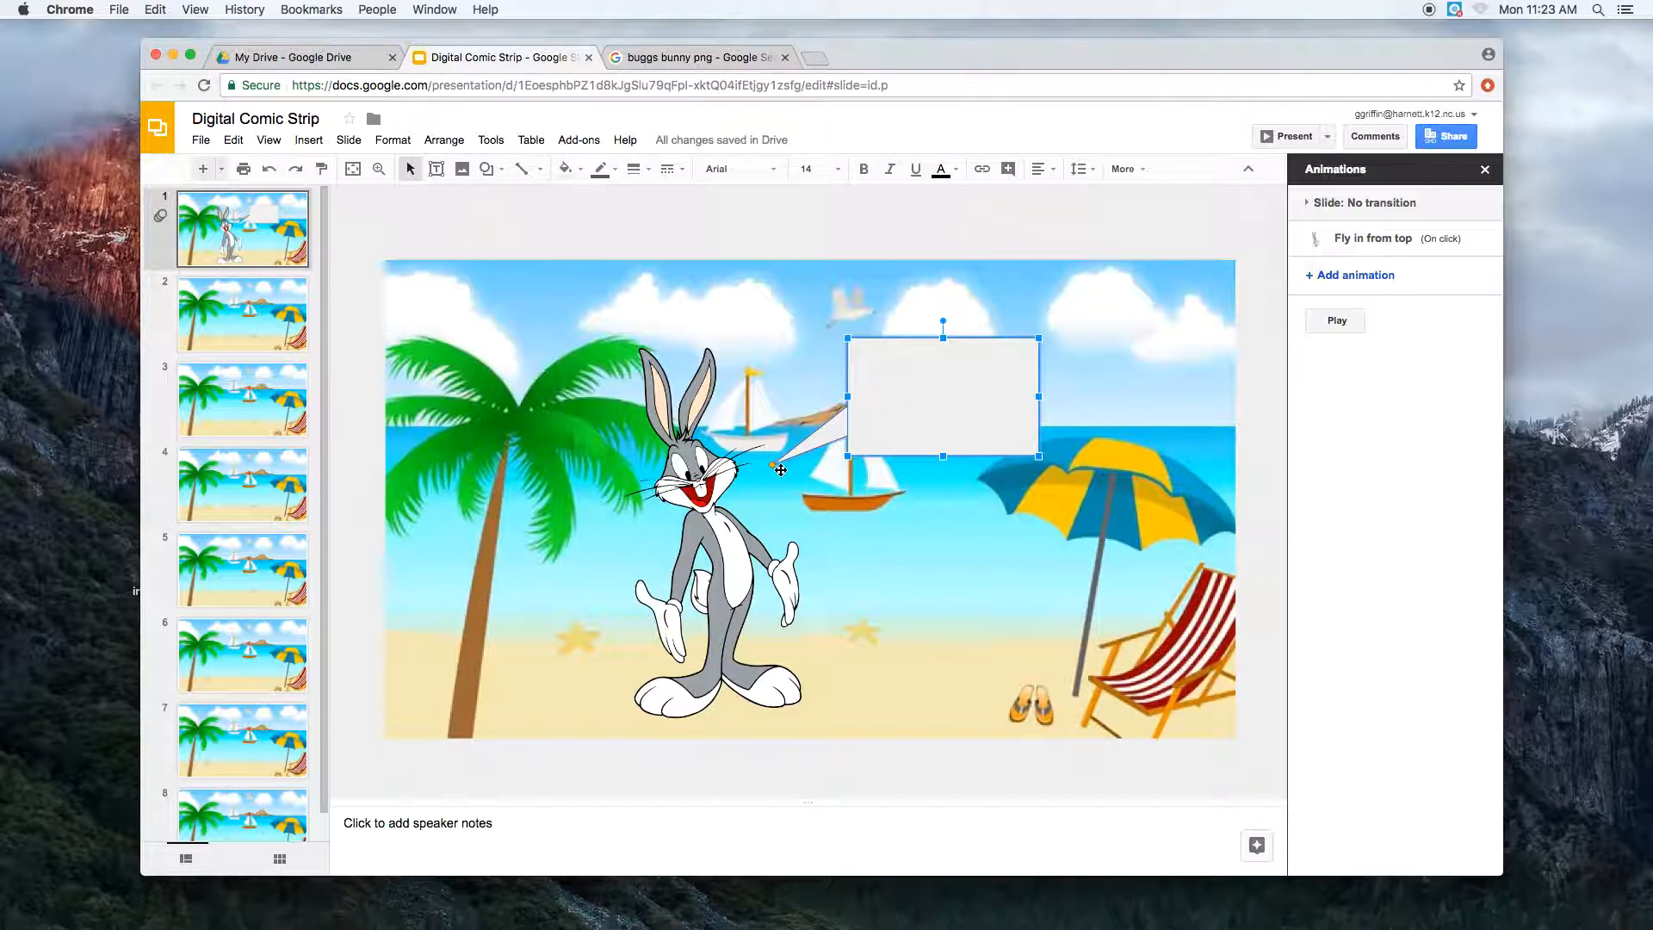
drag(772, 465, 752, 456)
click(887, 526)
click(904, 413)
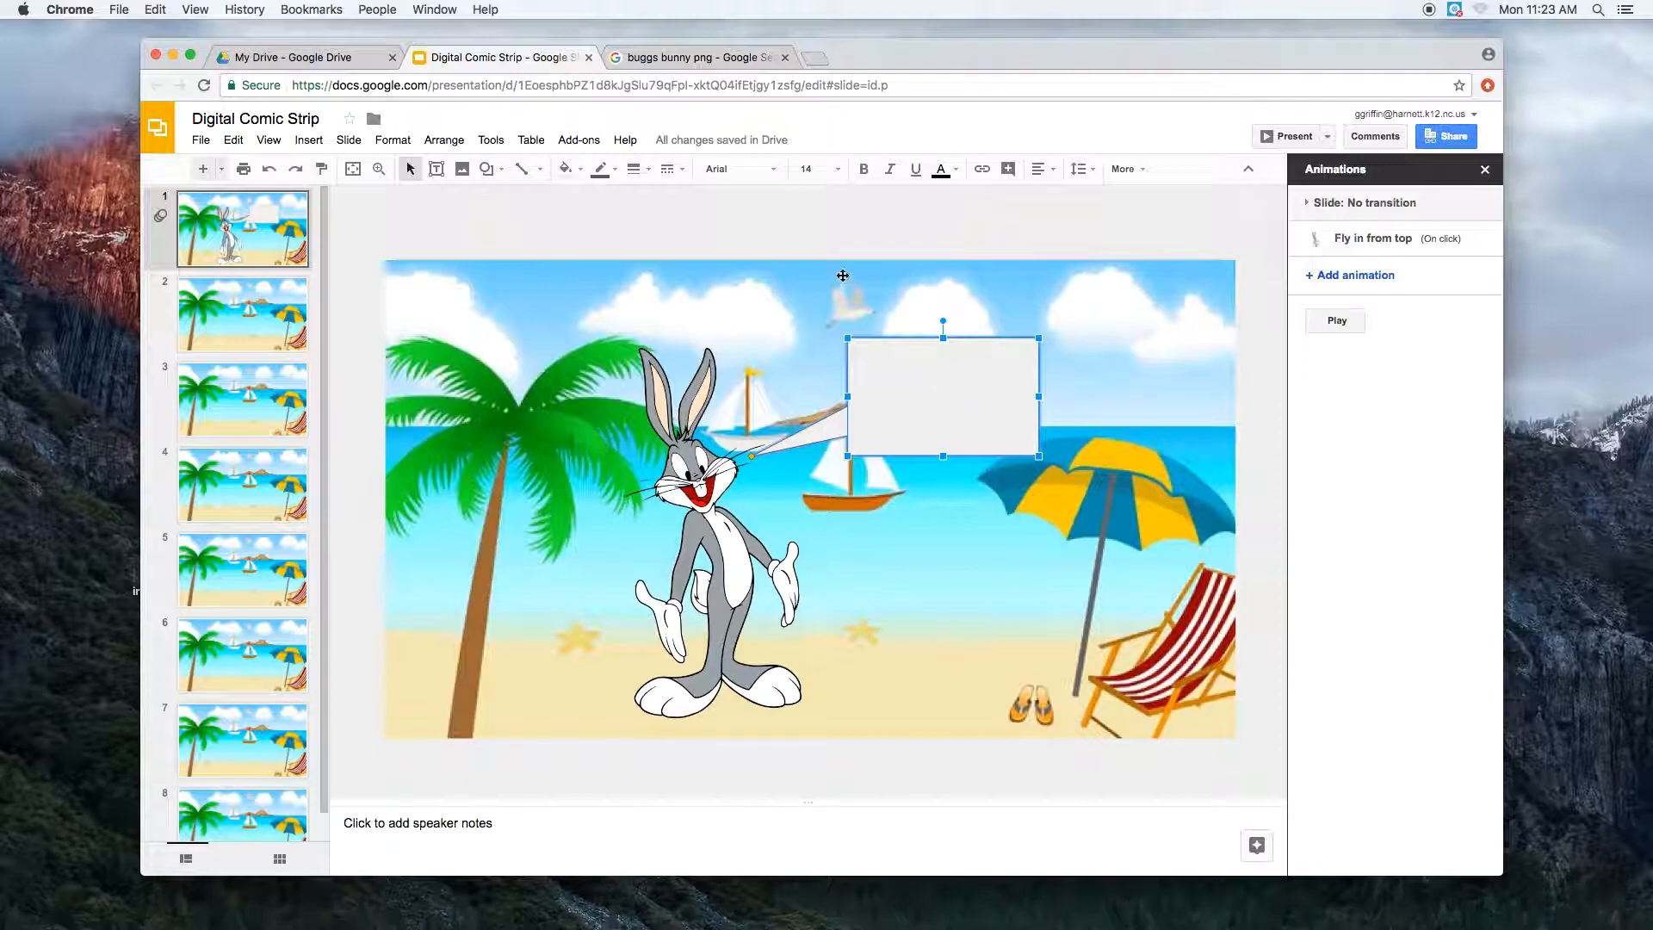
Fill the callout with bright green and nudge it slightly downward.
click(564, 170)
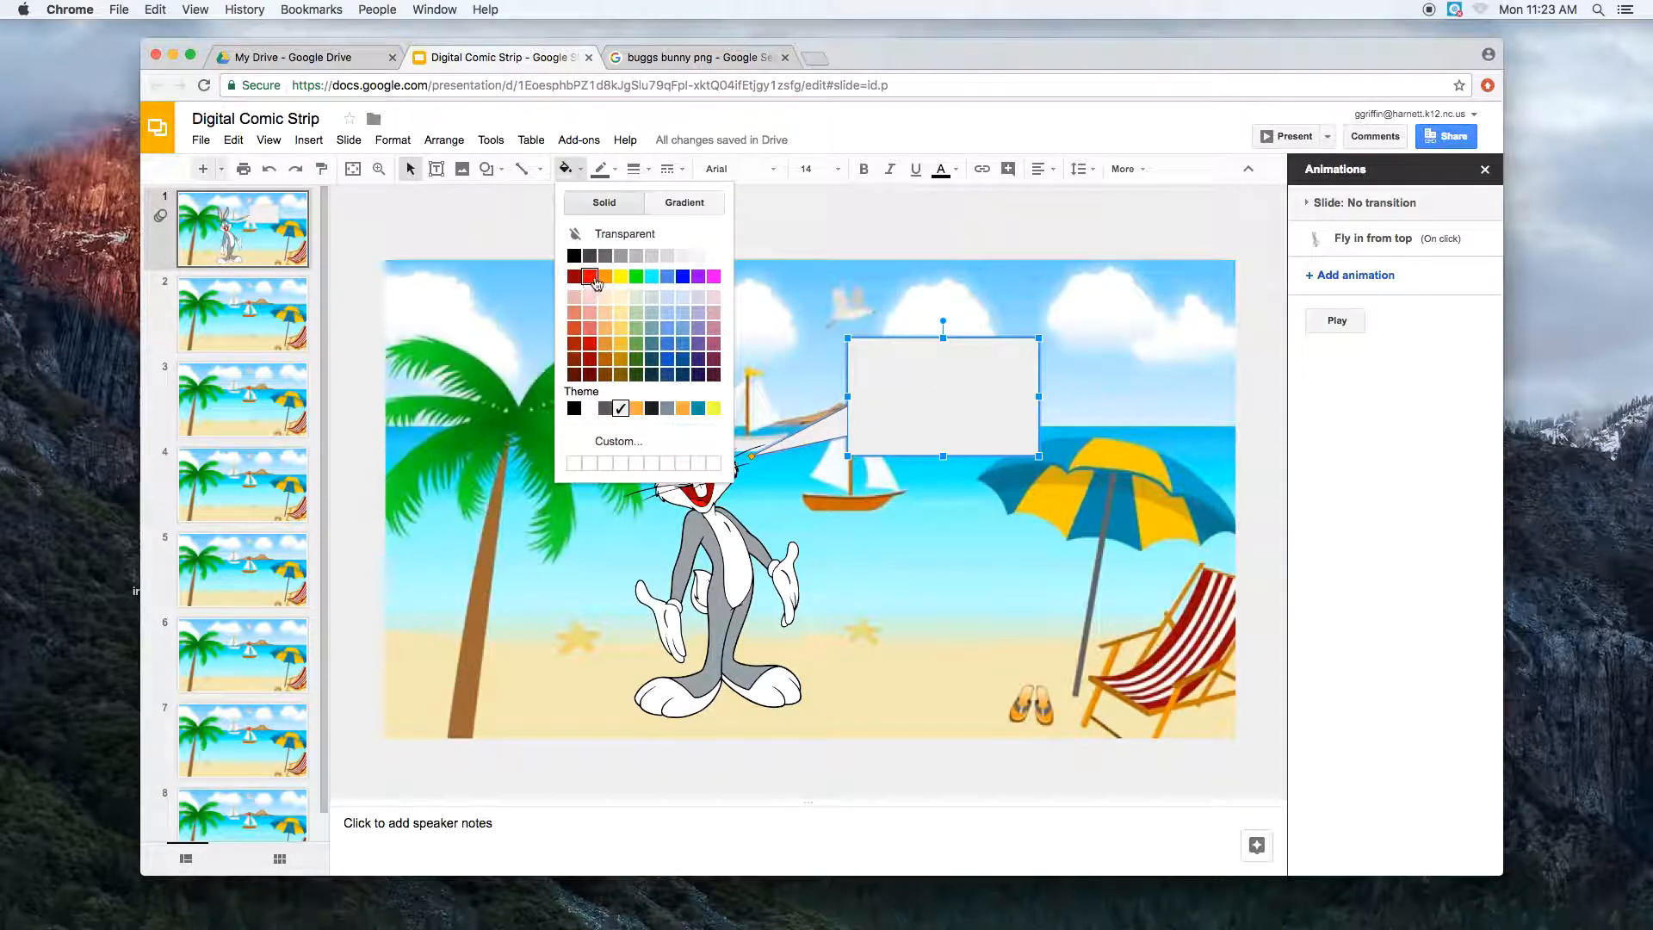
click(637, 275)
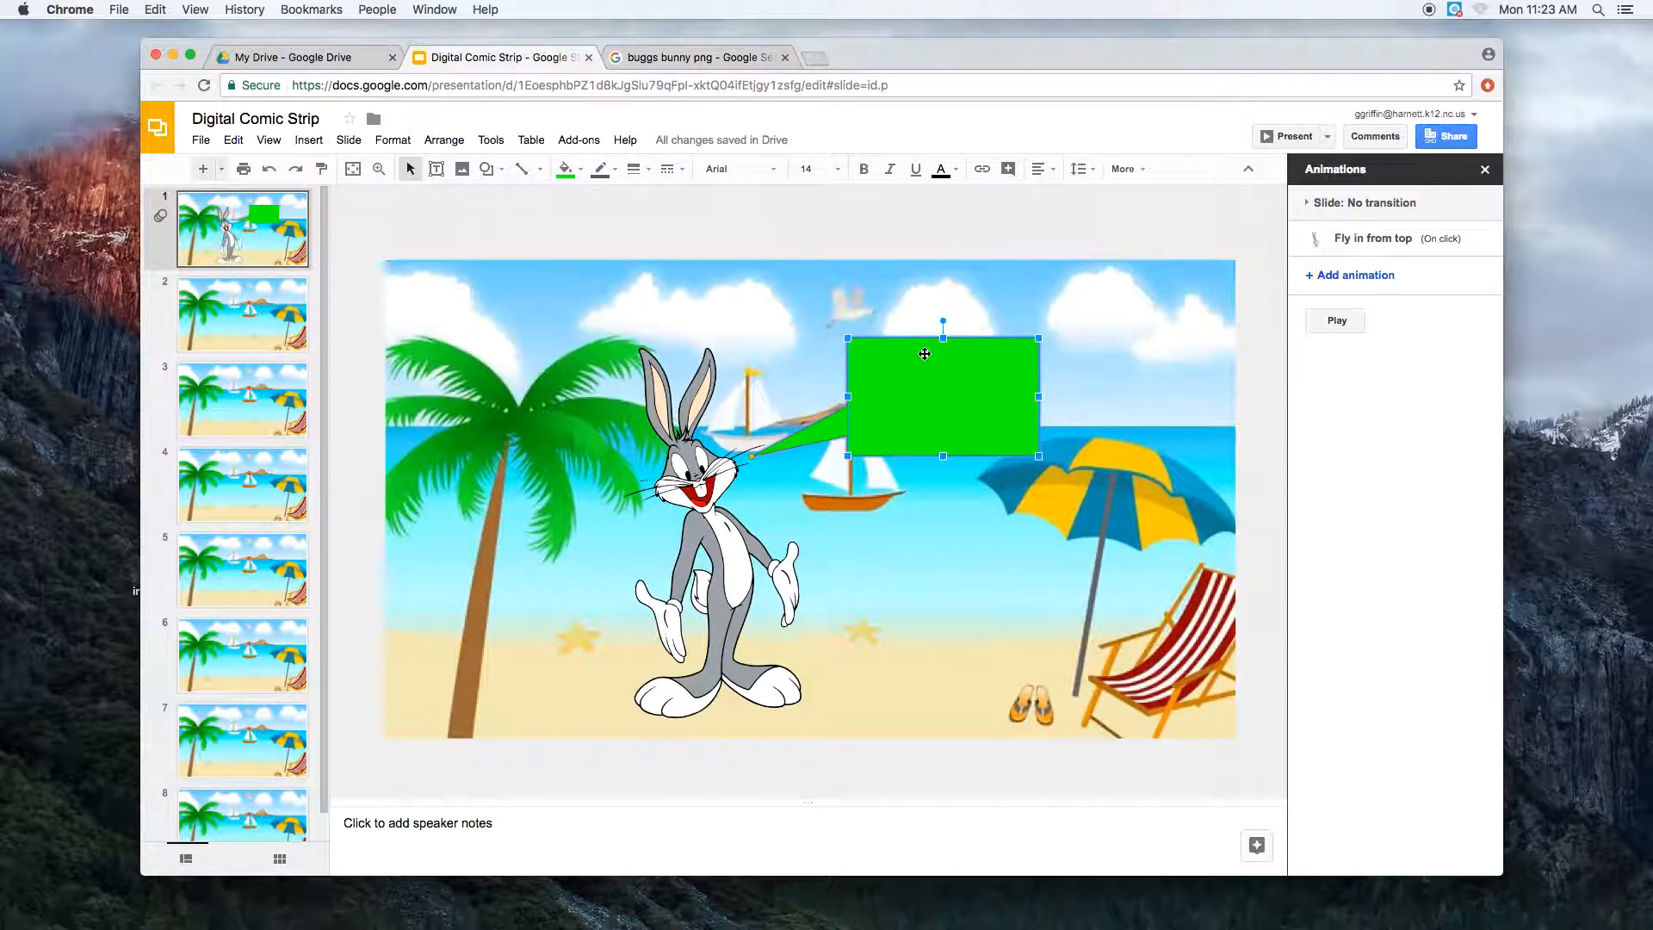
click(568, 170)
click(568, 171)
drag(939, 414, 937, 417)
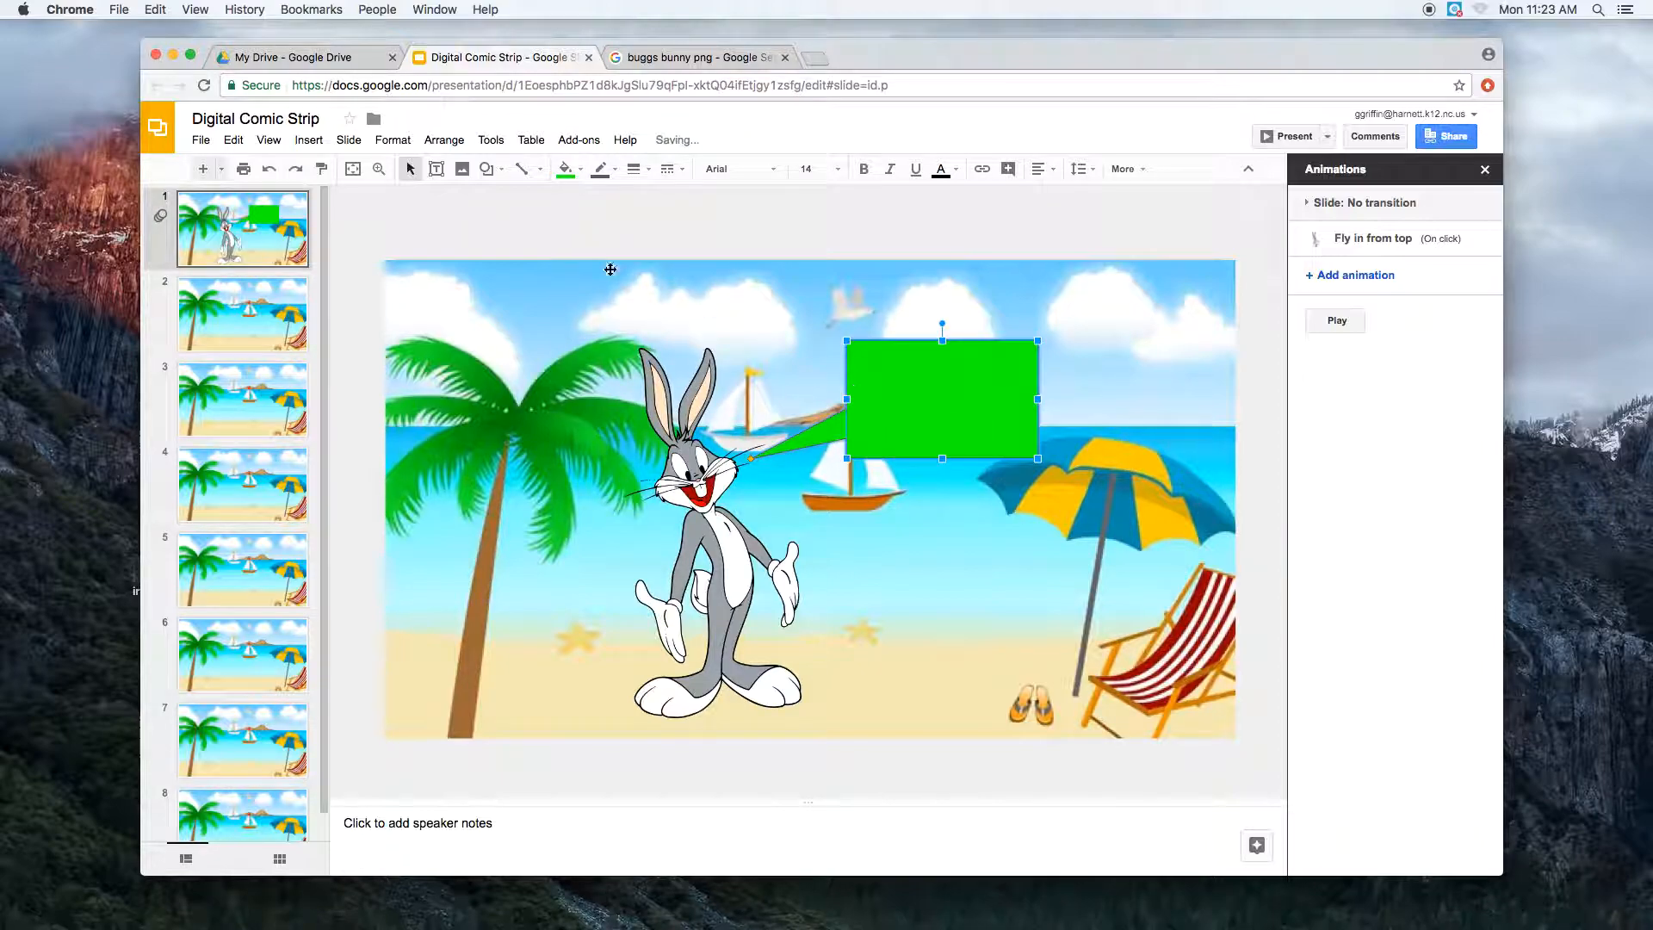
Try a yellow fill on the callout and return it to bright green.
click(564, 170)
click(620, 277)
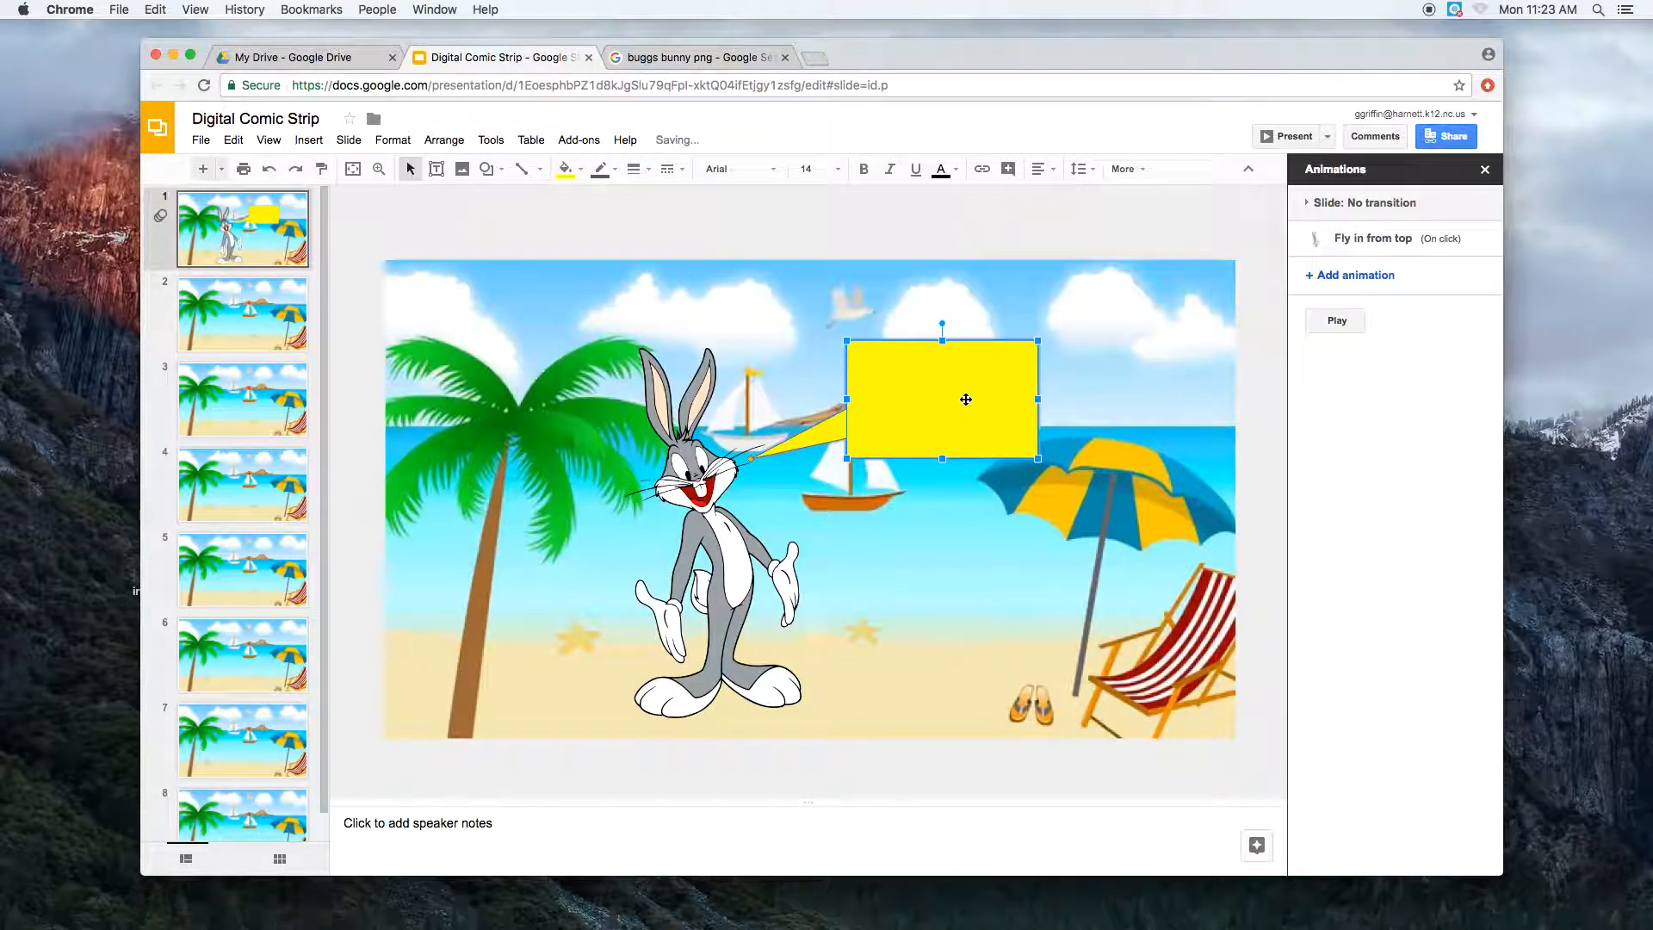
click(565, 169)
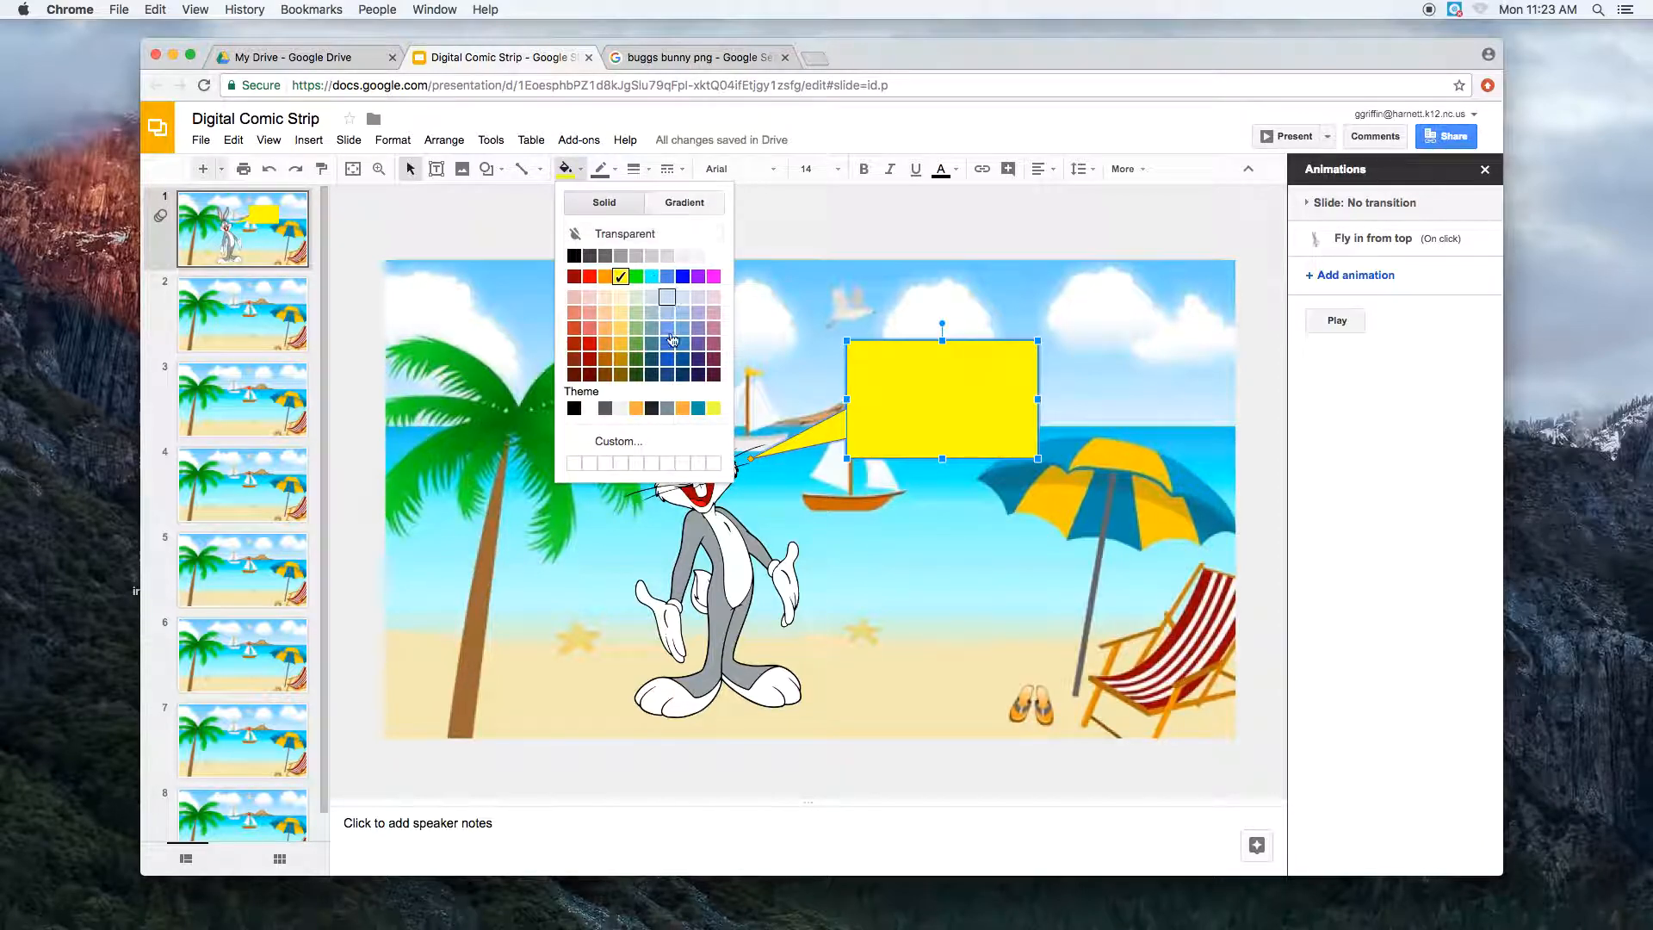
click(635, 277)
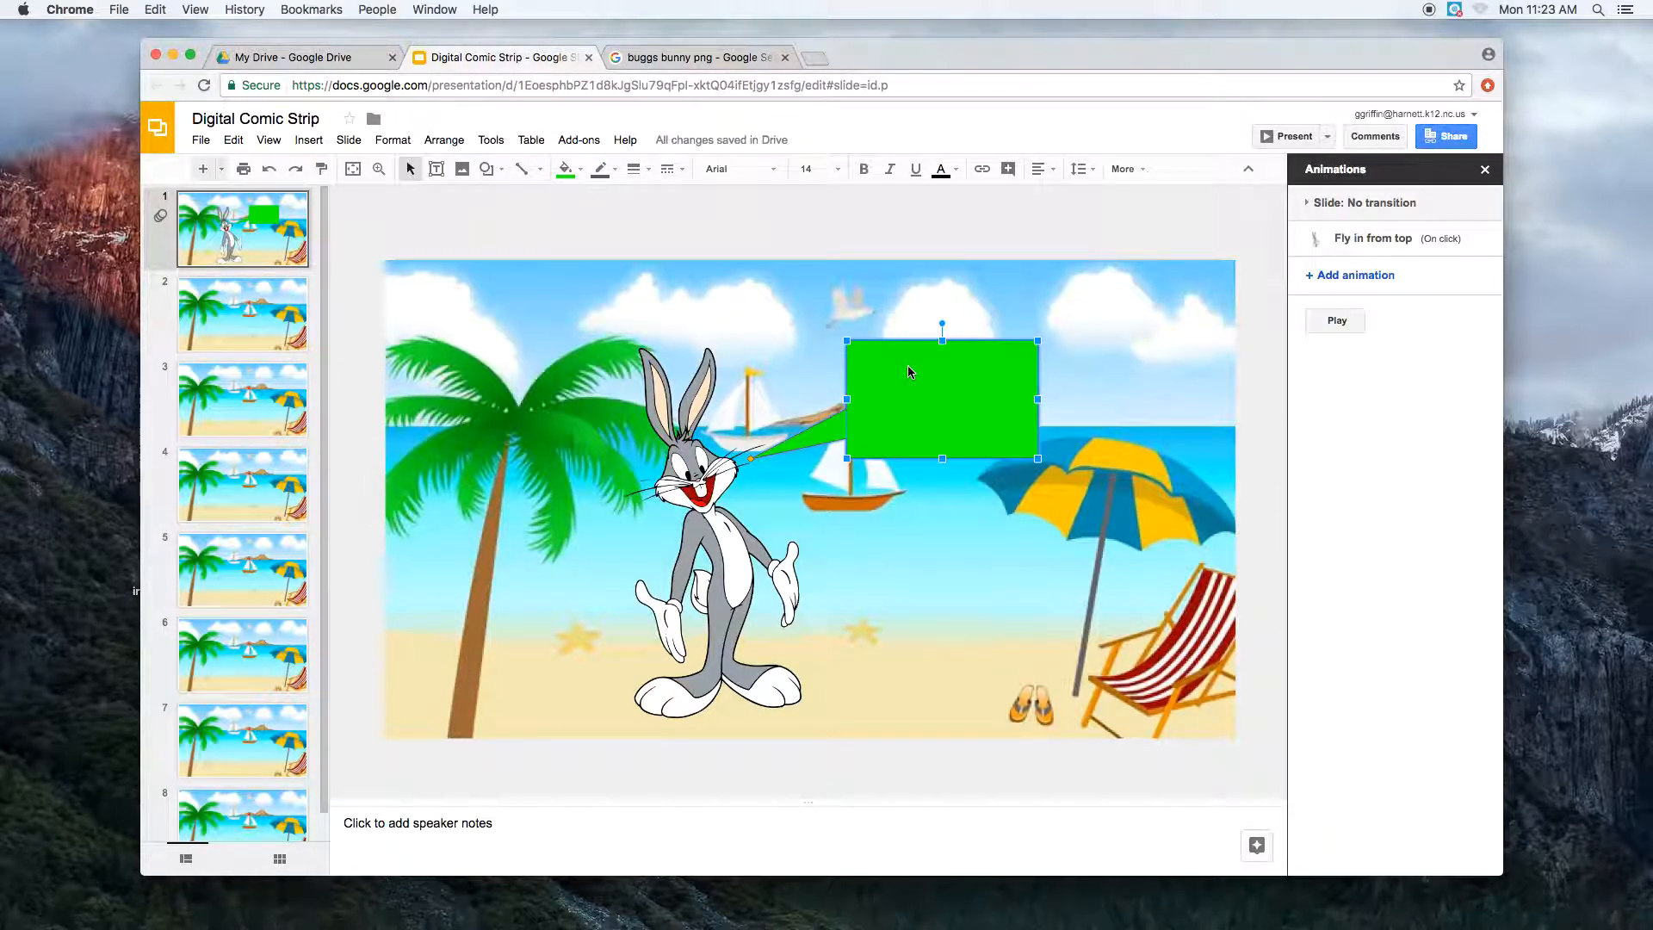
Enter "What's up Doc? Do you know what an INFERENCE is?" as the callout's text.
text(H)
text(What's u)
text(p Doc?  Do you )
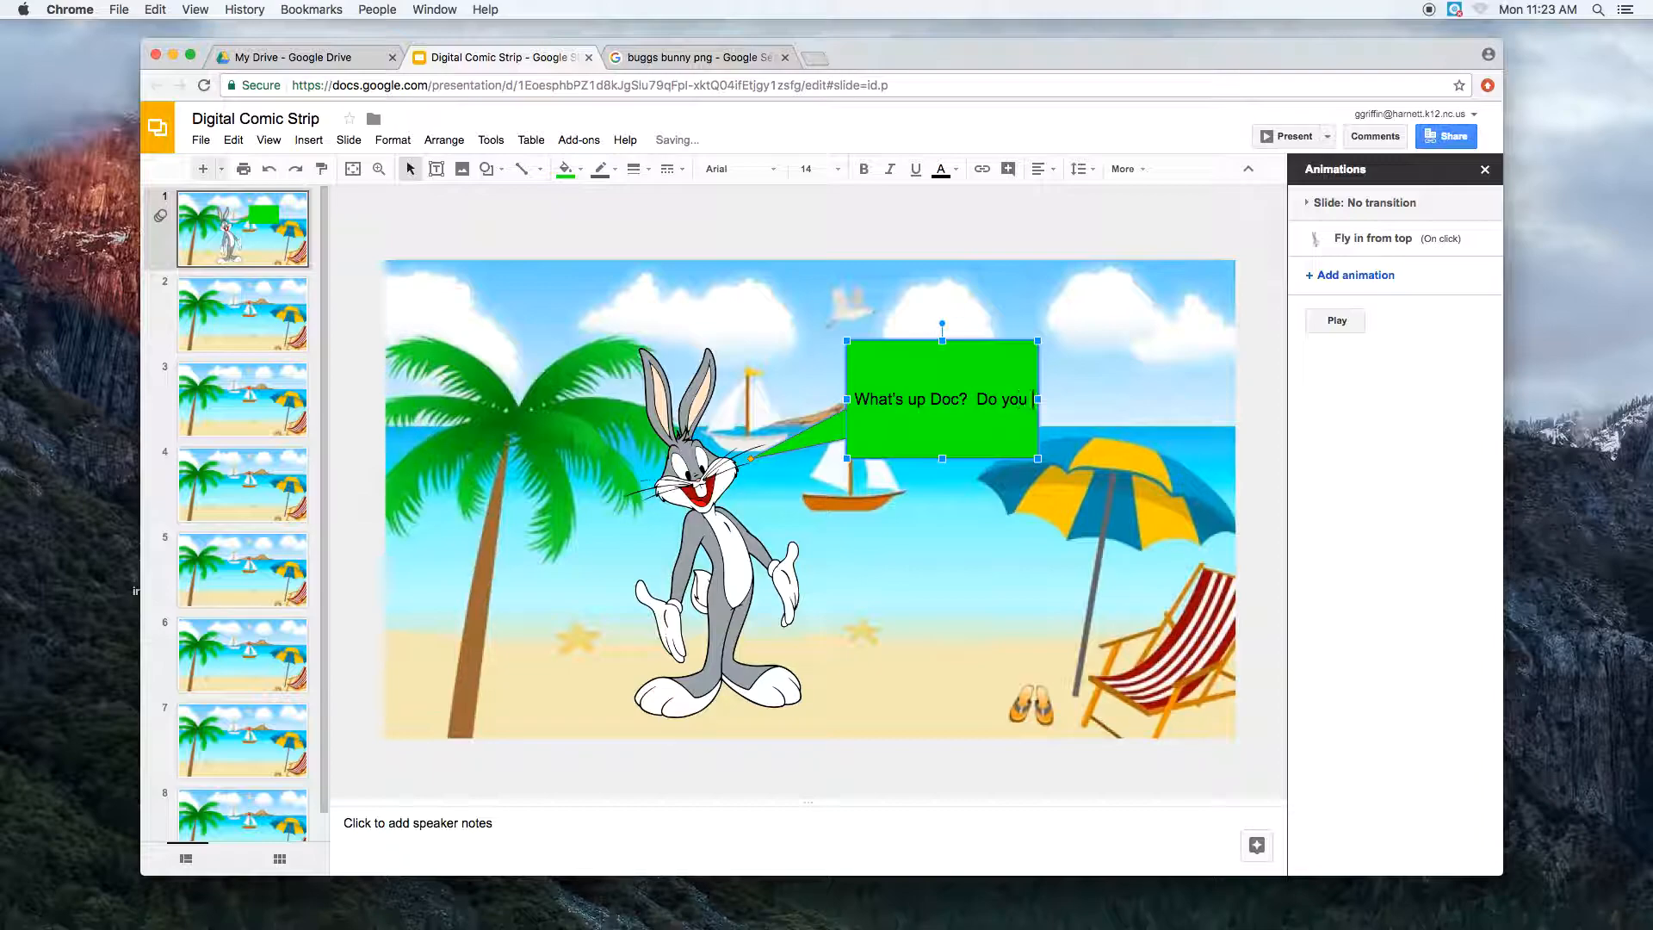
text(know what an INFERENCE is?)
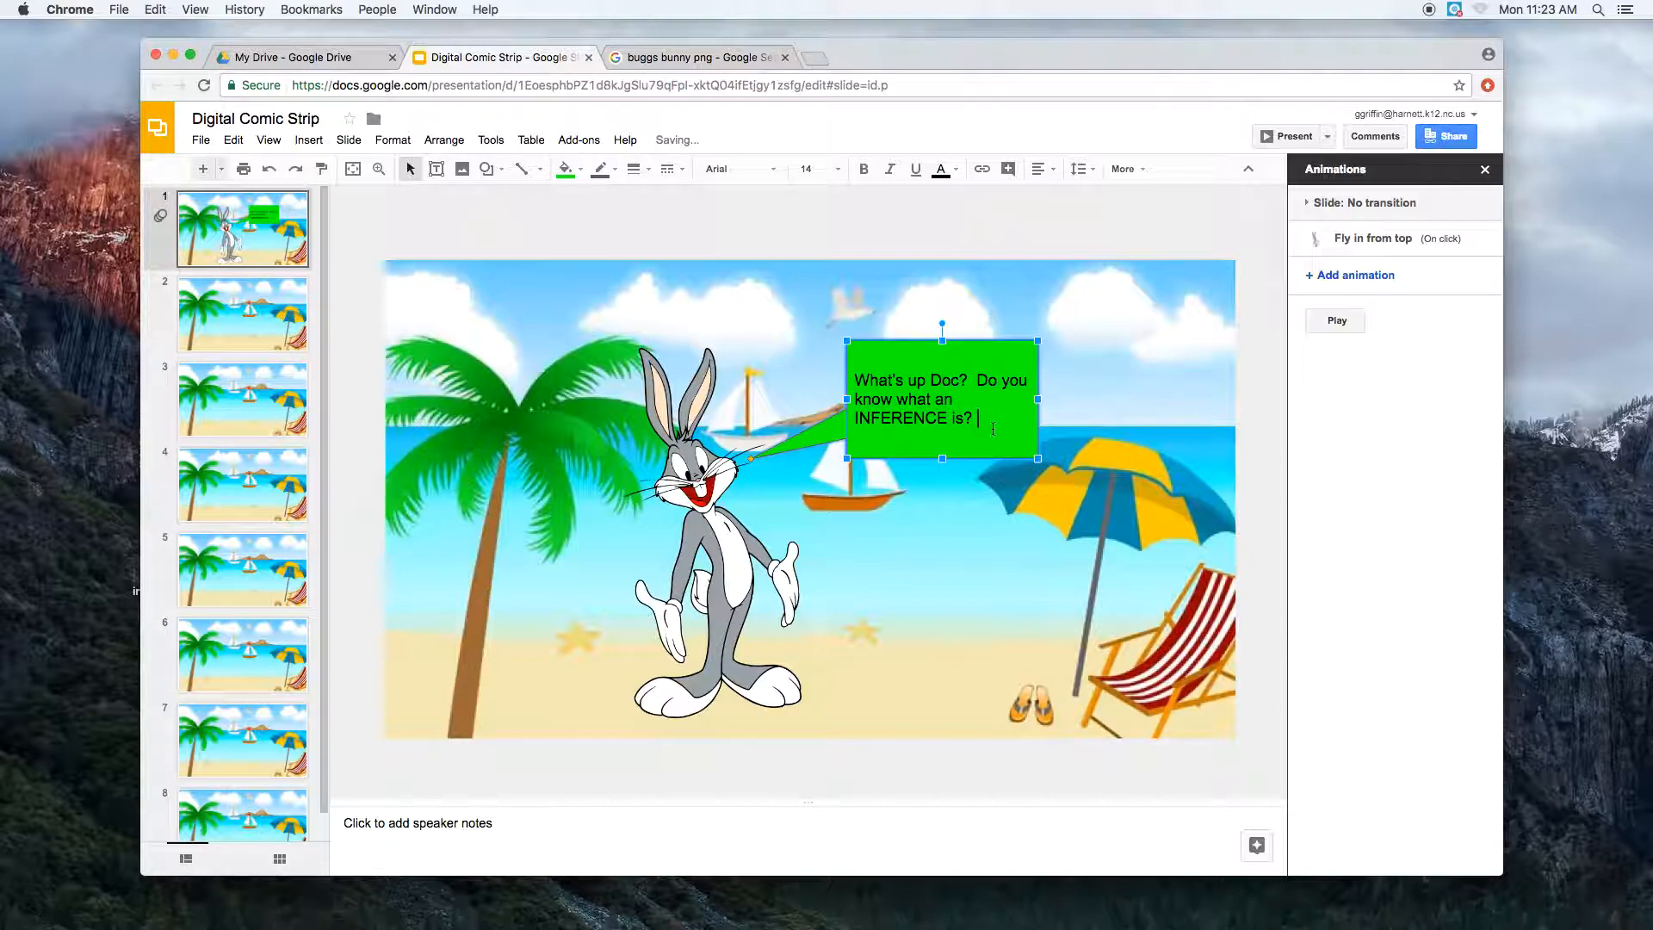
Set the callout text to font size 18 and make the word INFERENCE bold.
click(813, 169)
click(813, 384)
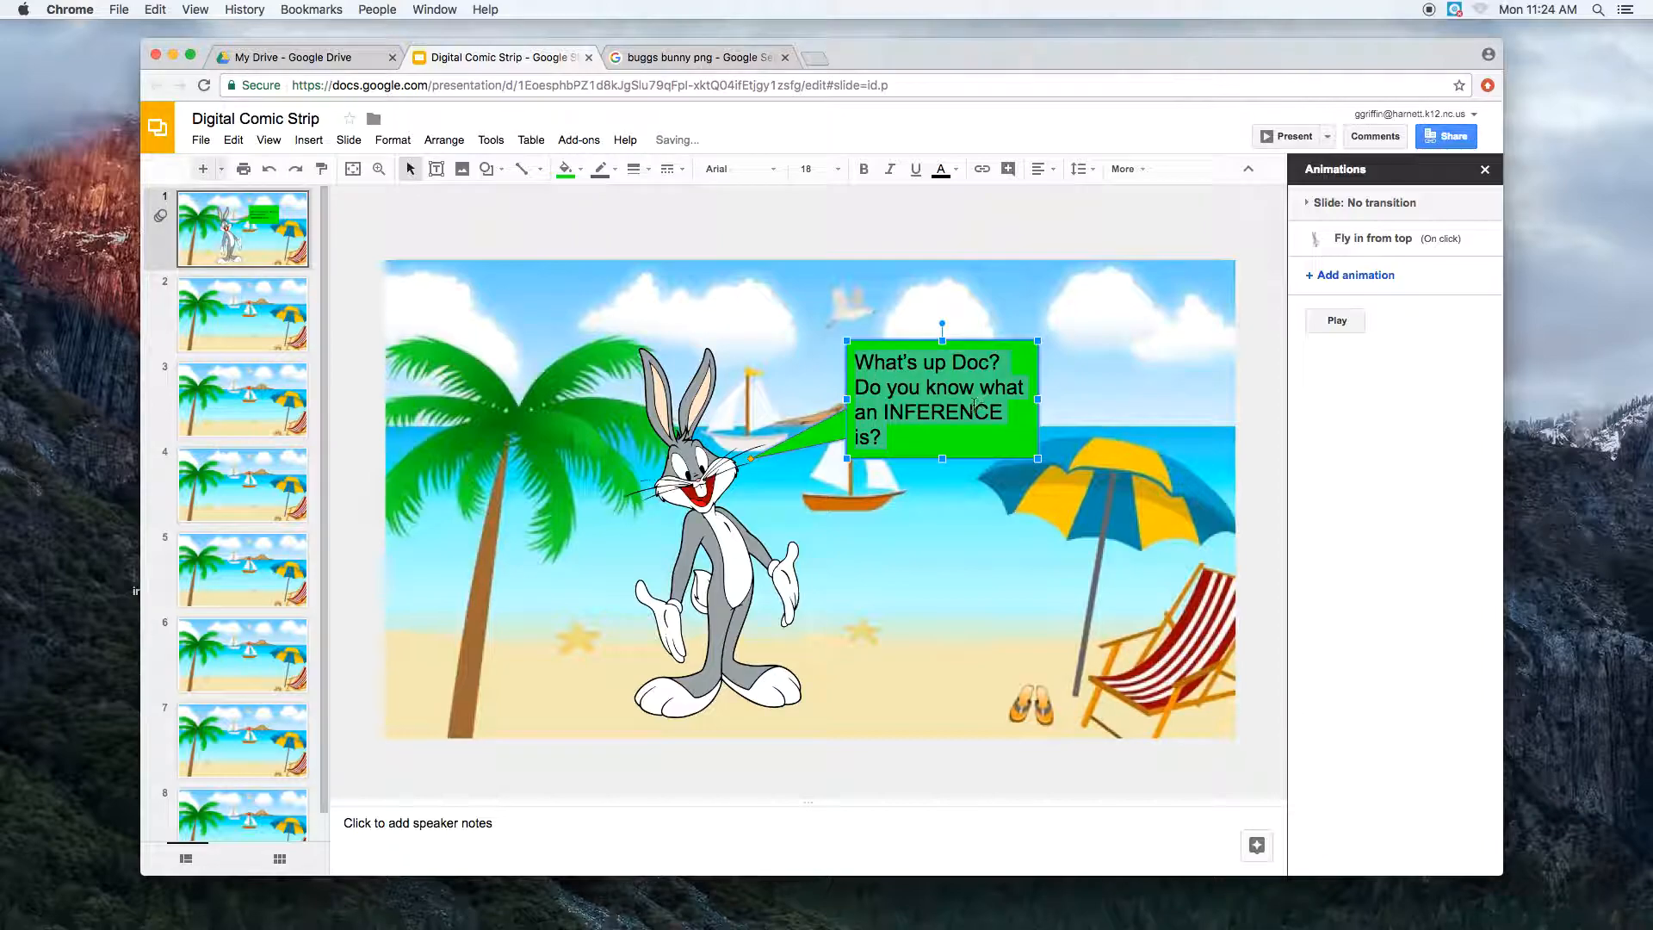
click(935, 501)
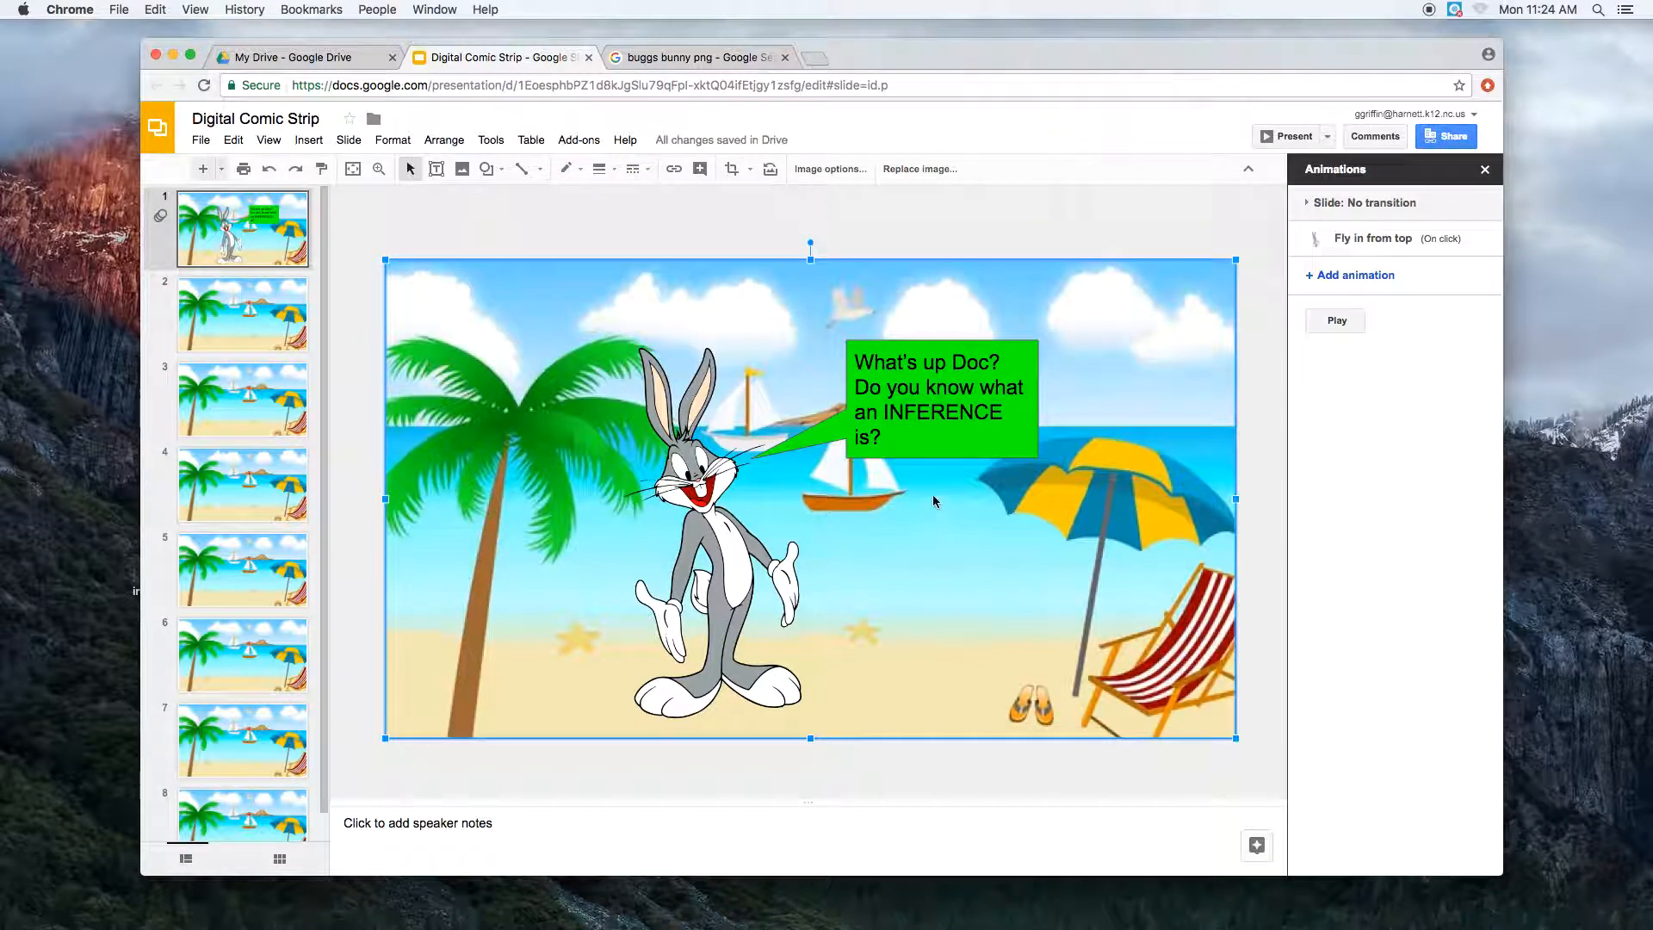
double_click(938, 412)
click(864, 170)
click(953, 602)
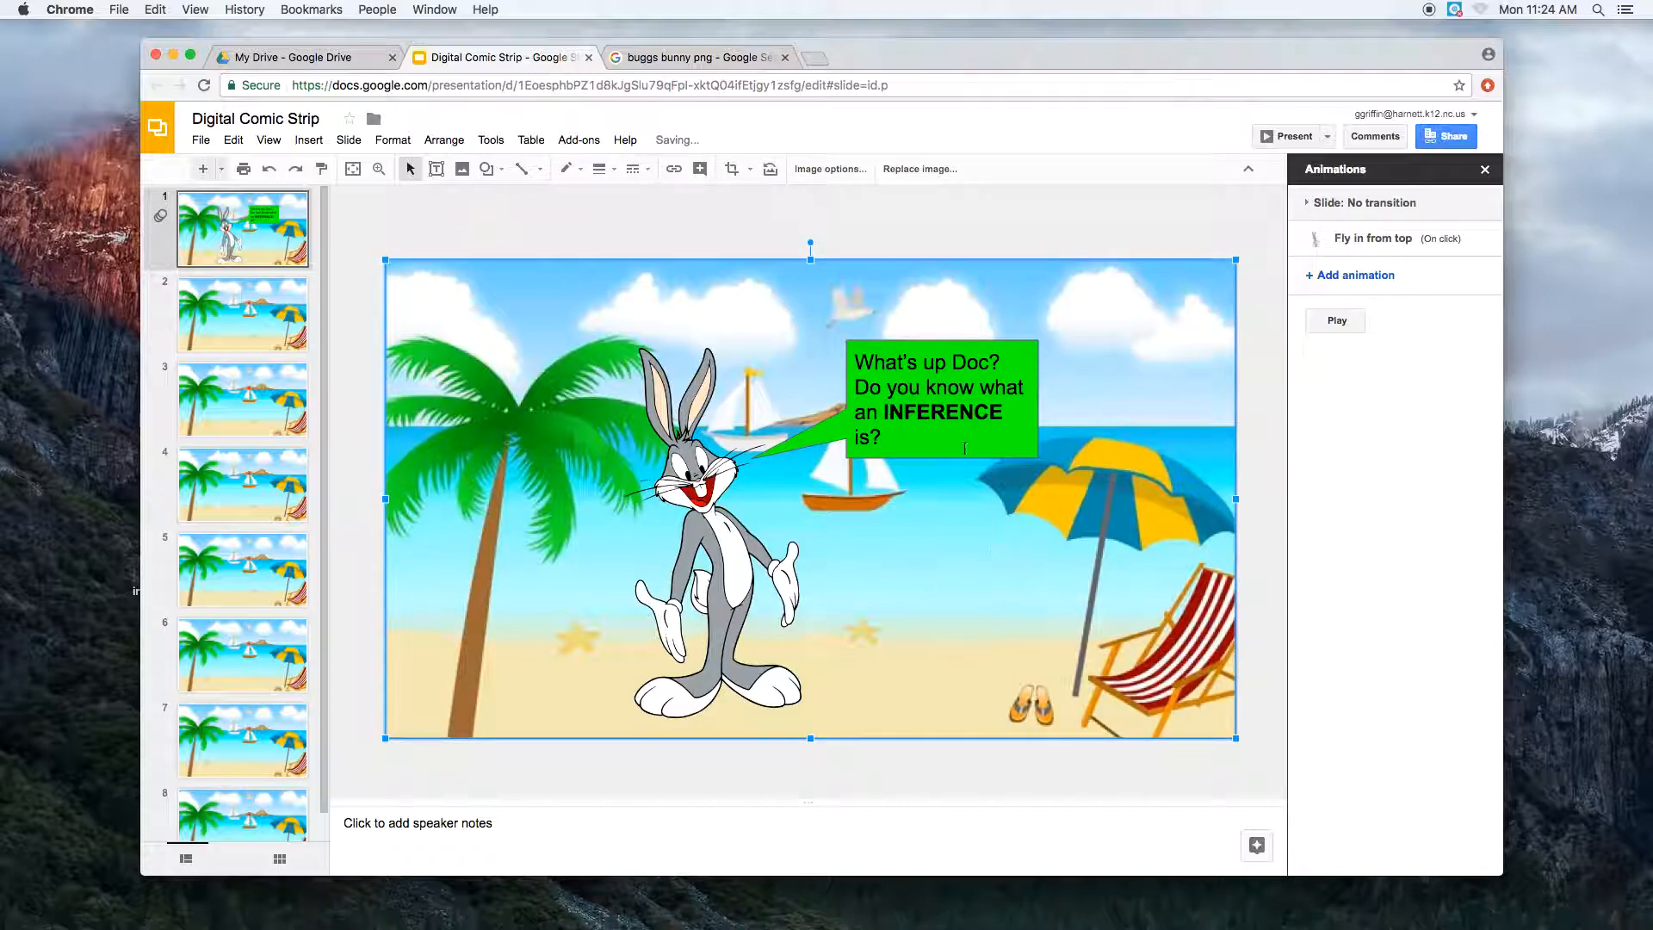
Preview the first slide with the speech bubble and fly-in animation in full-screen presentation mode and return to editing.
click(1016, 225)
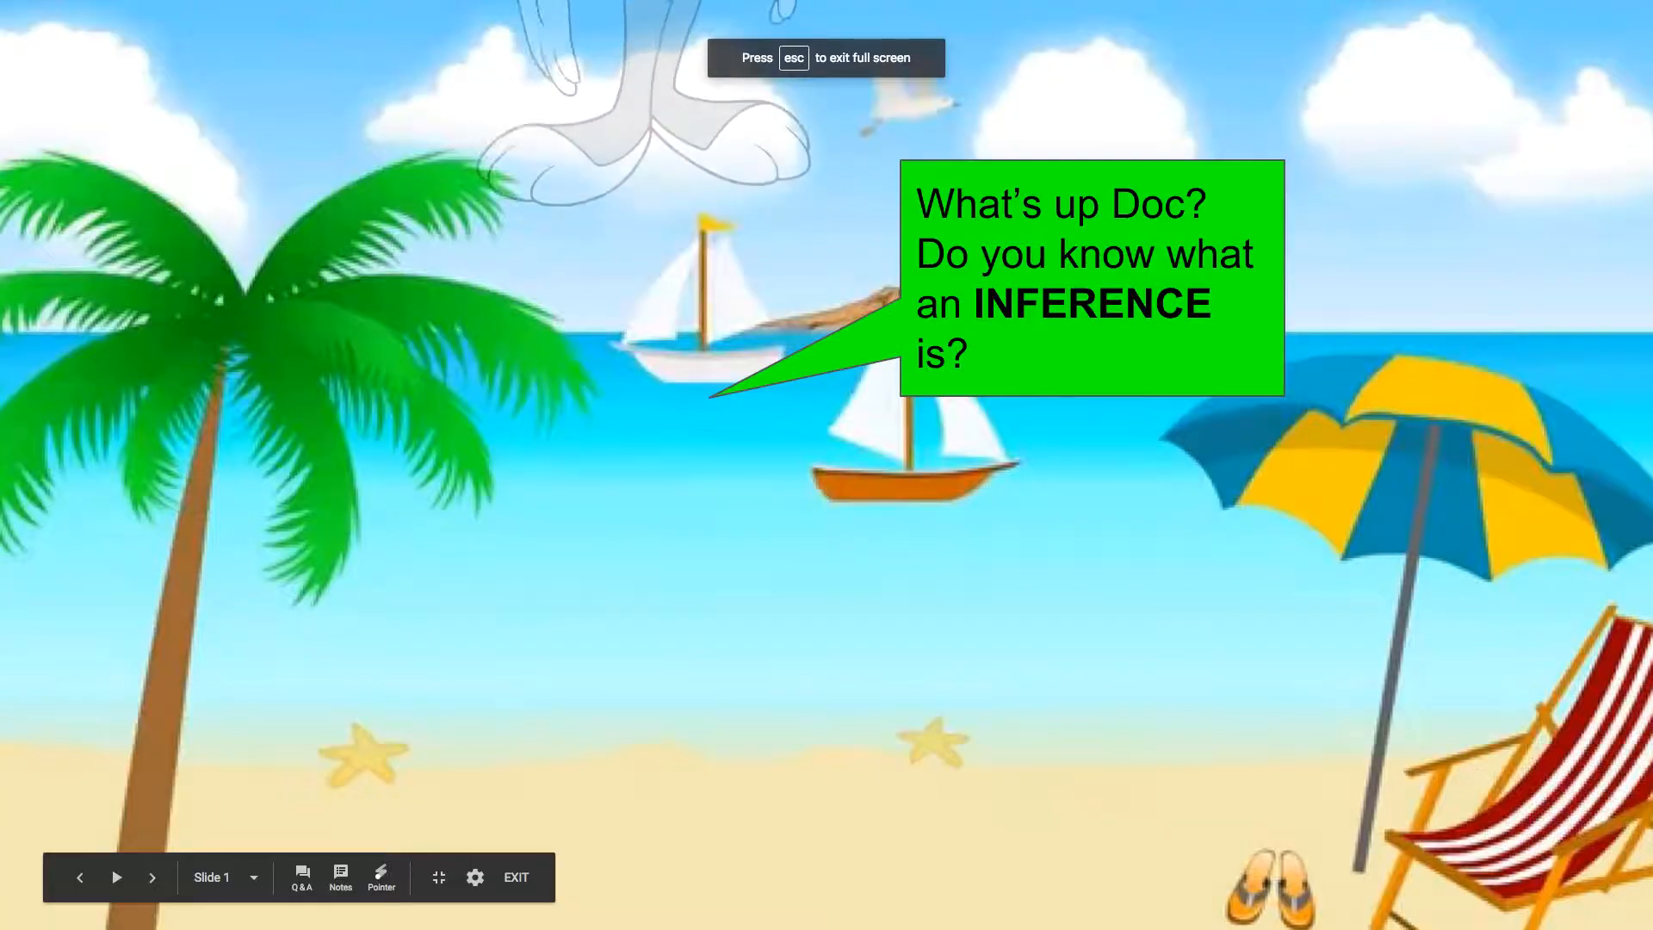
key(Right)
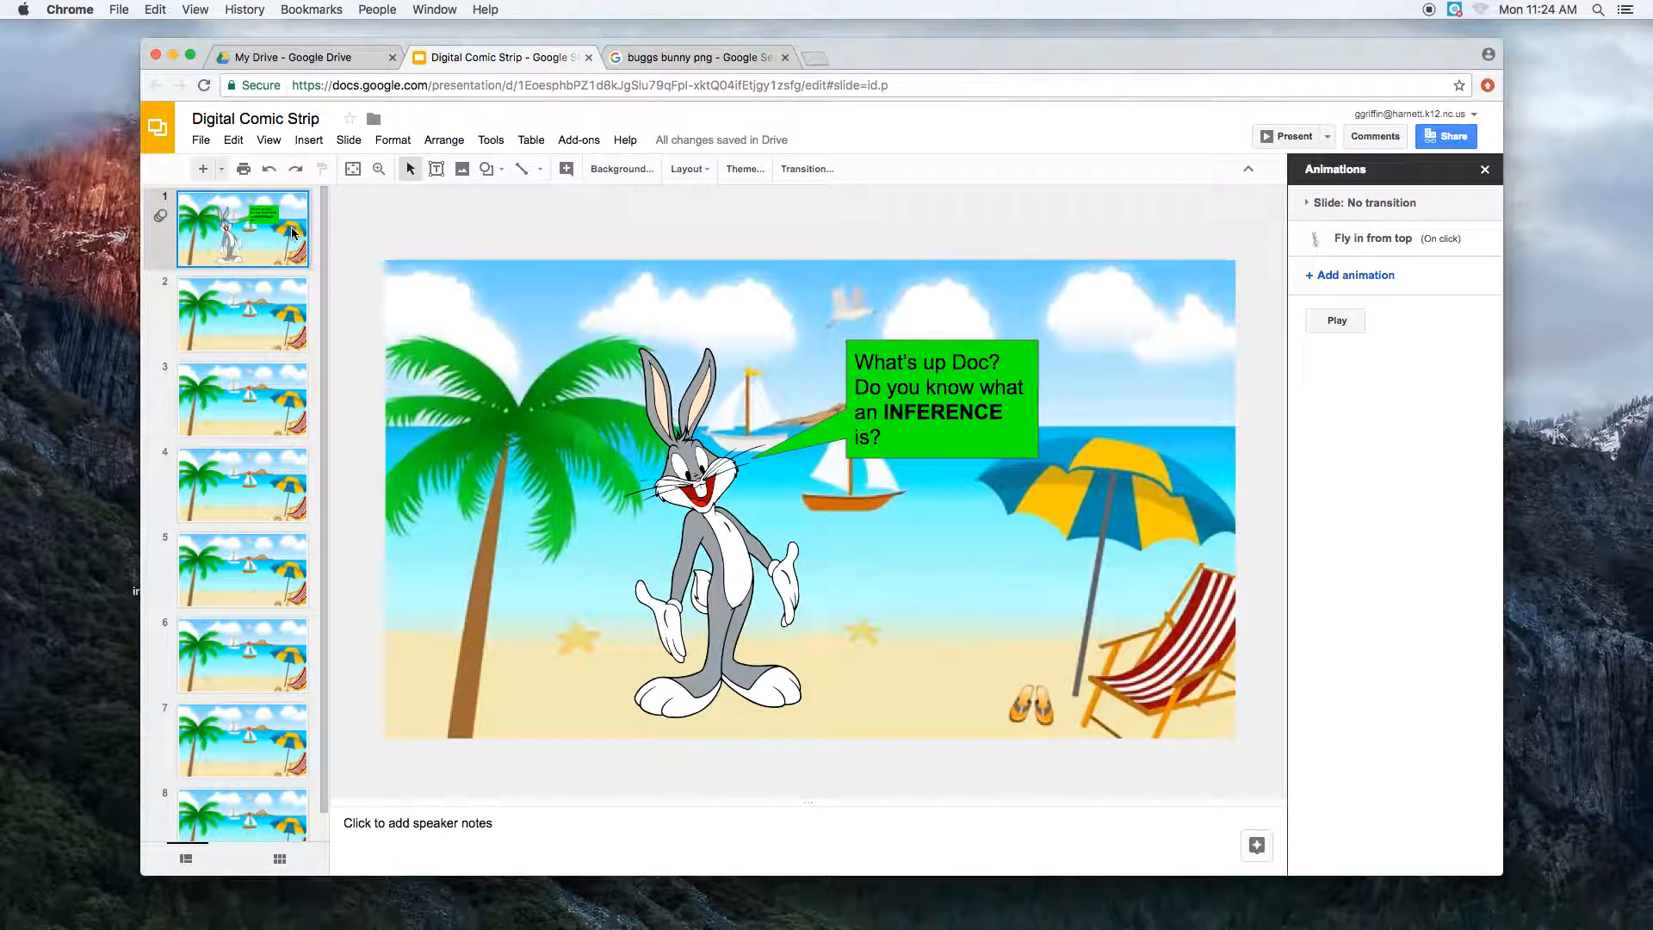
Add an on-click Fade in animation to the green speech bubble on the first slide.
click(707, 488)
click(955, 380)
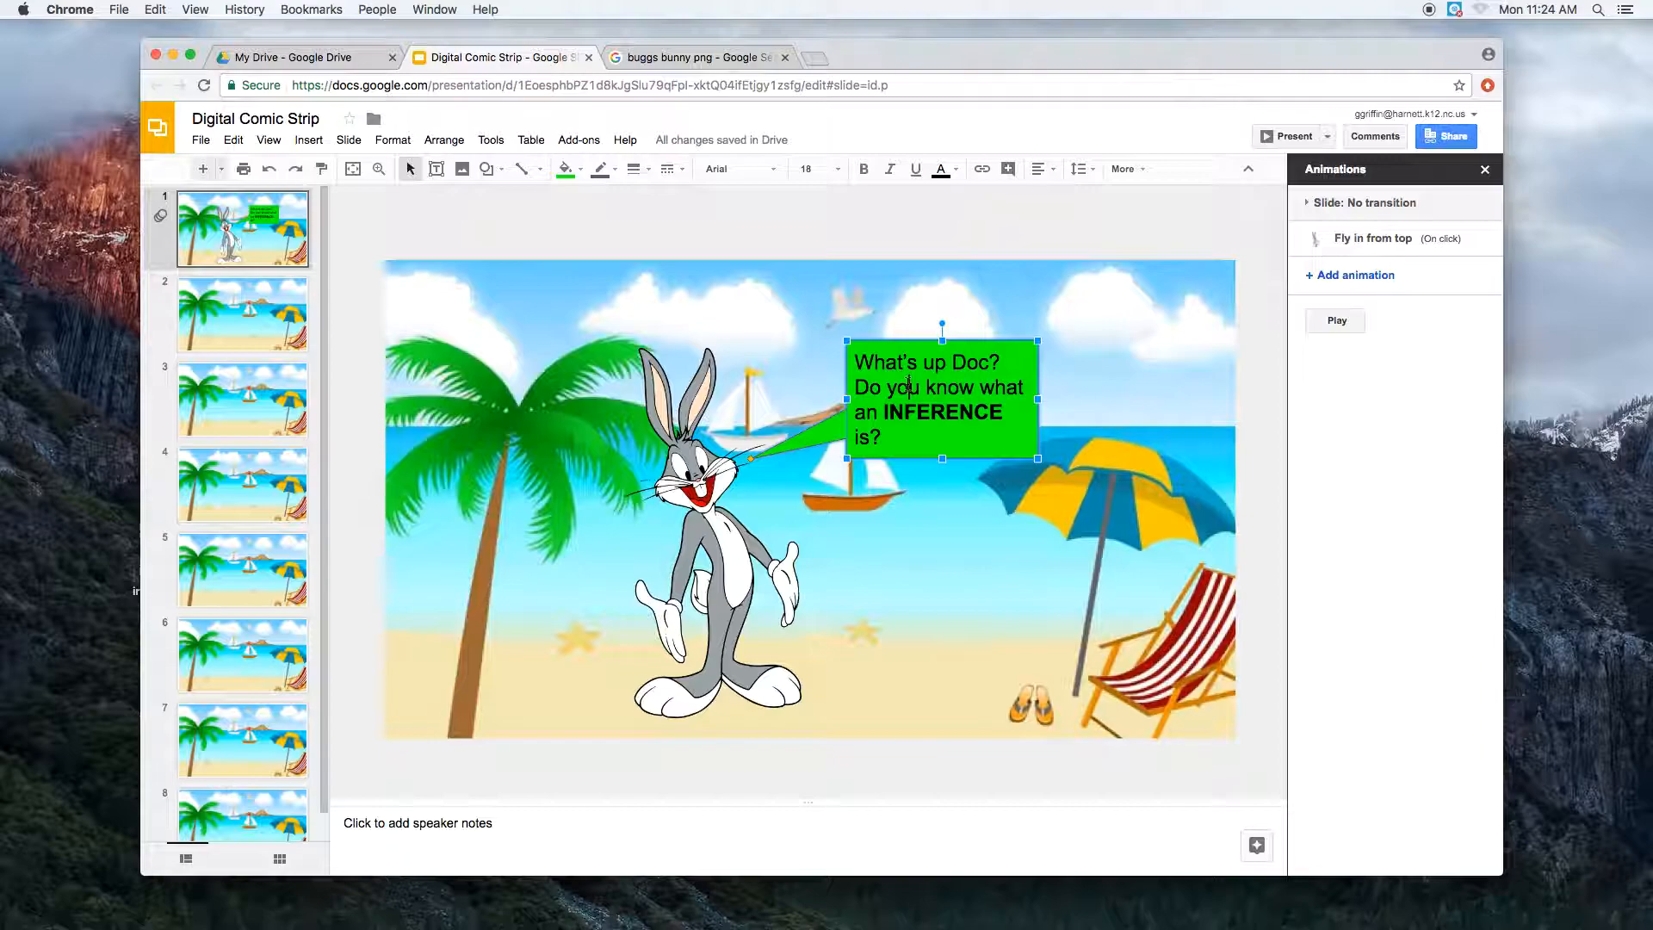
click(1346, 275)
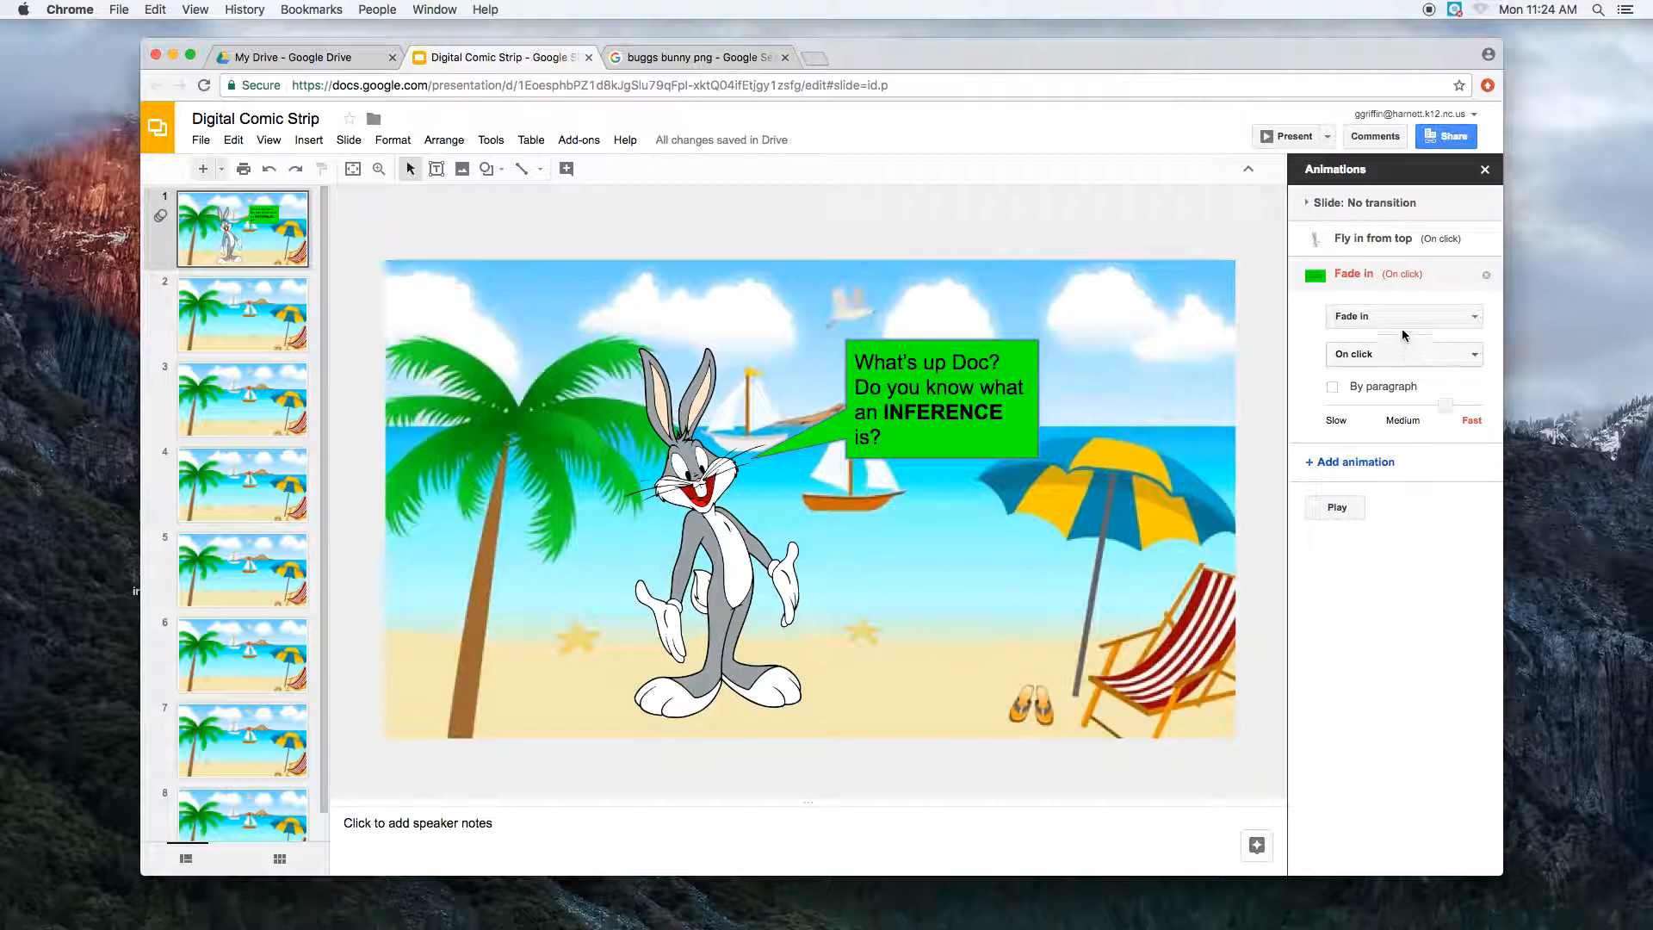
Play the first slide's animations, preview them in full-screen presentation mode, and return to editing.
click(1336, 508)
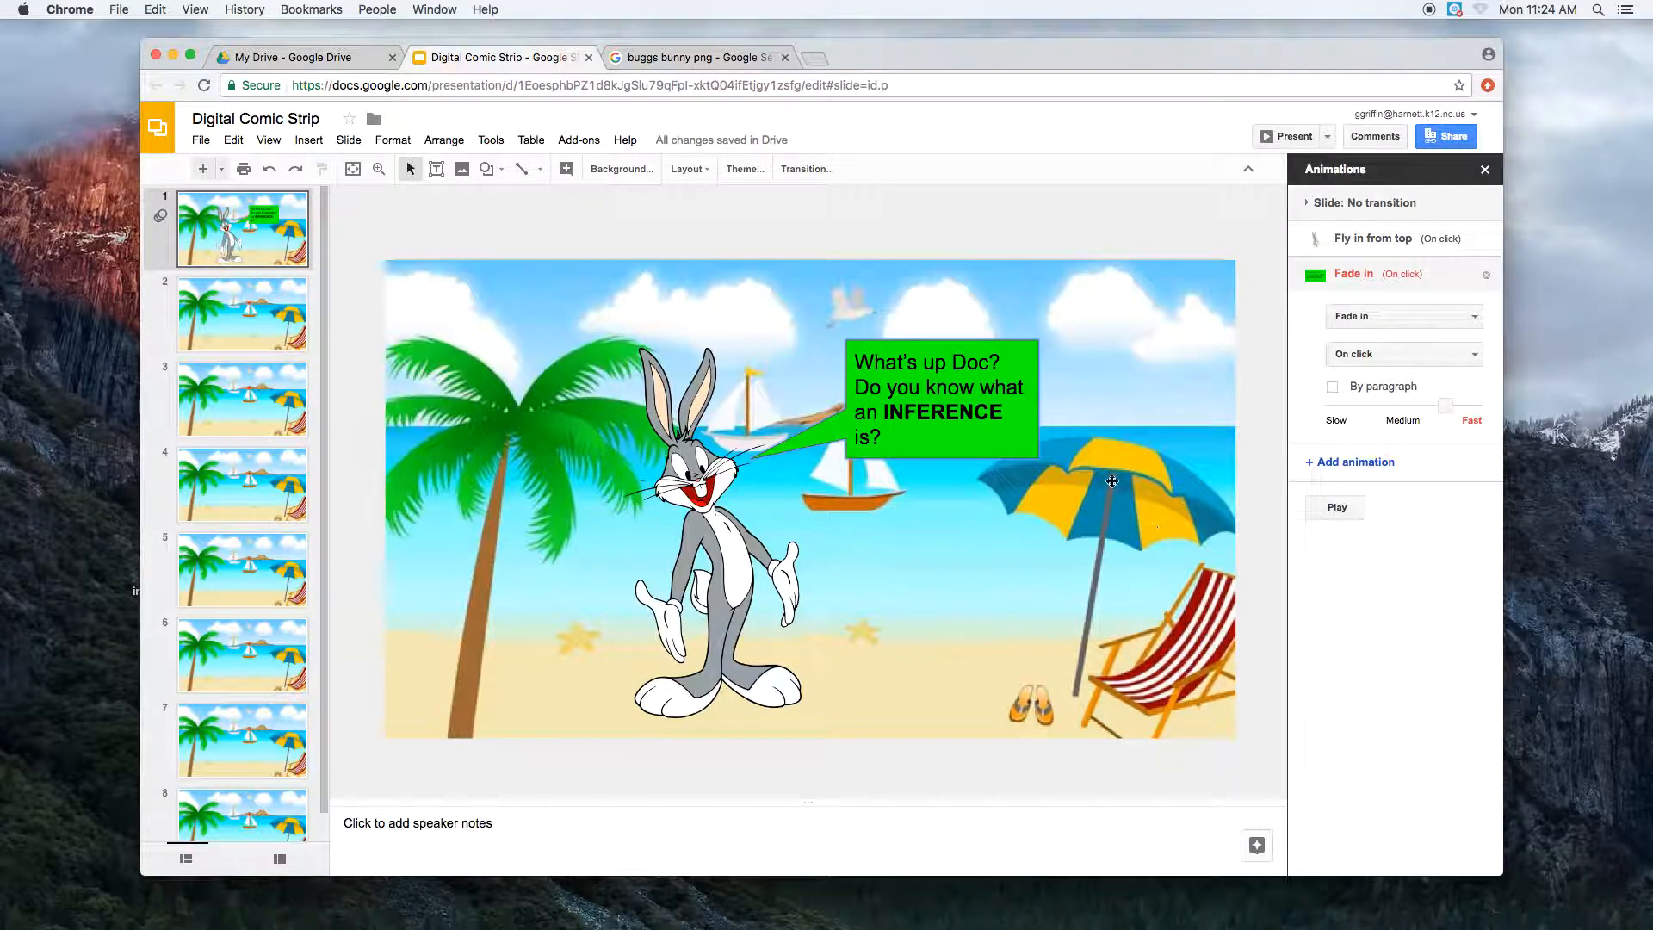
click(1283, 136)
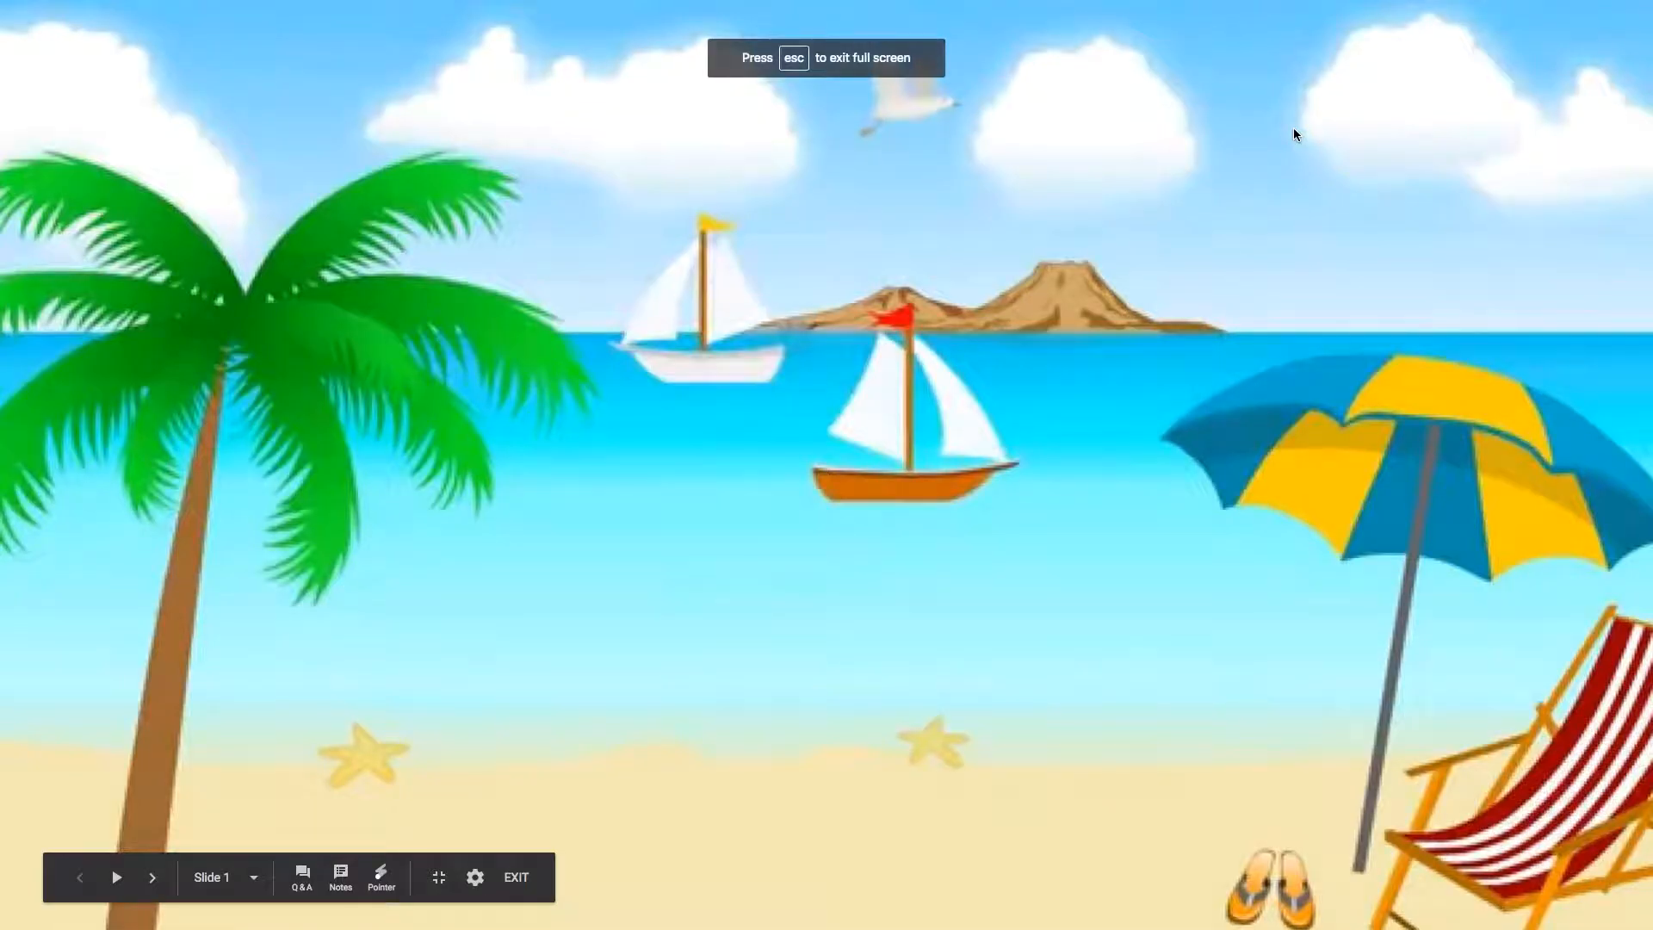
click(1292, 127)
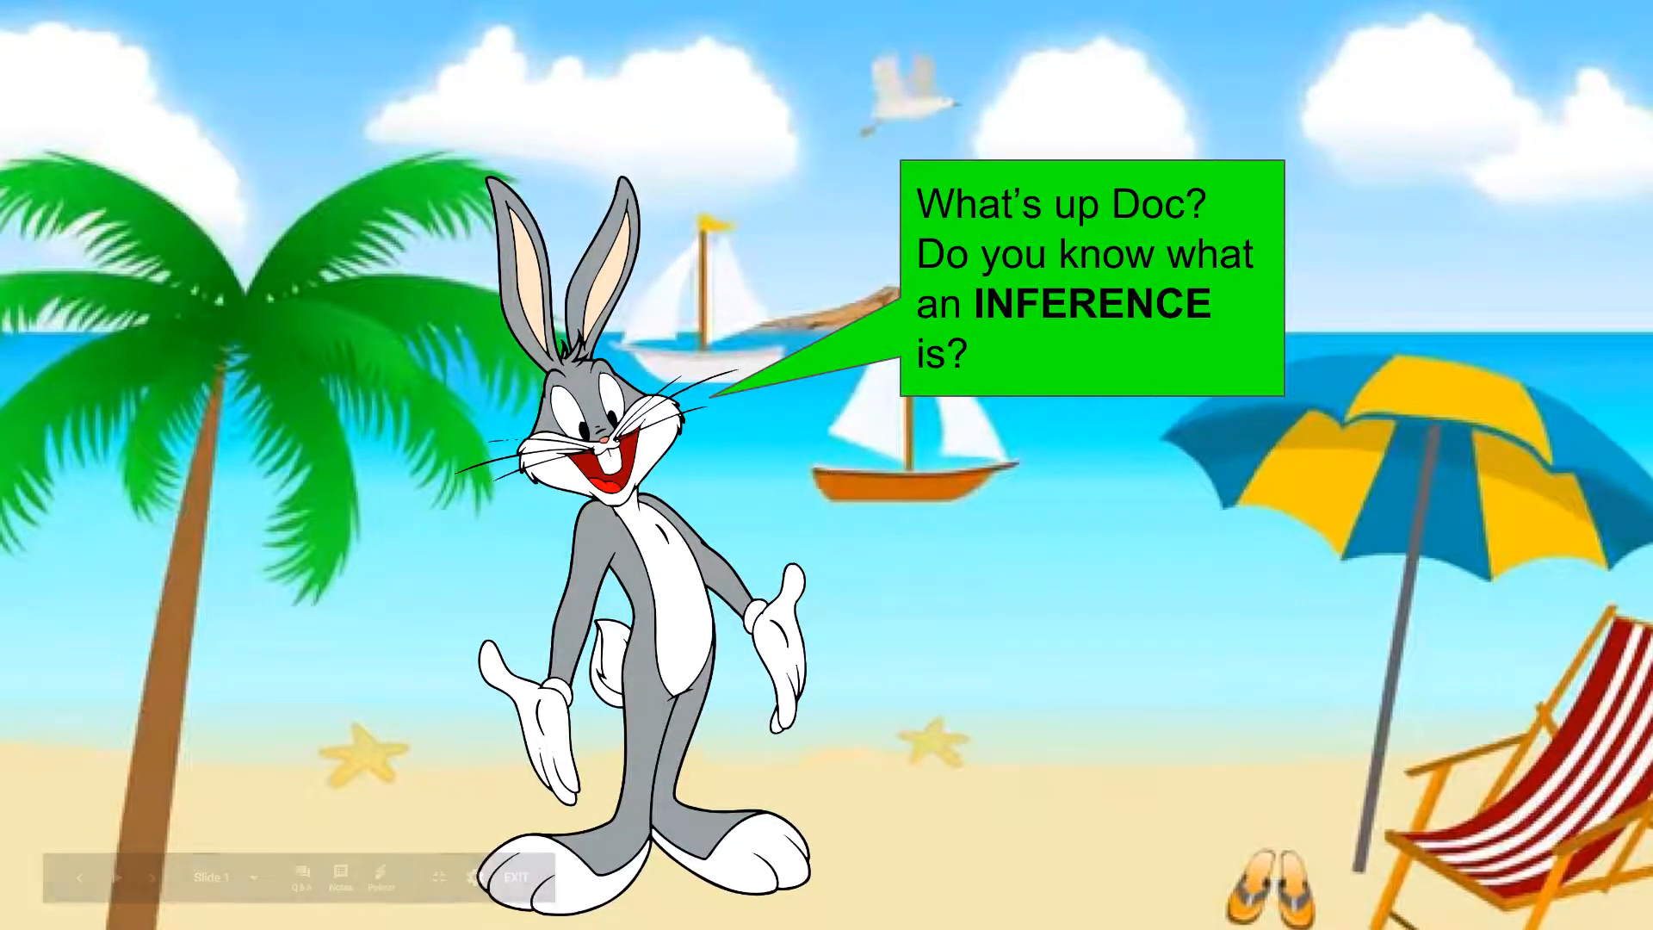
key(Escape)
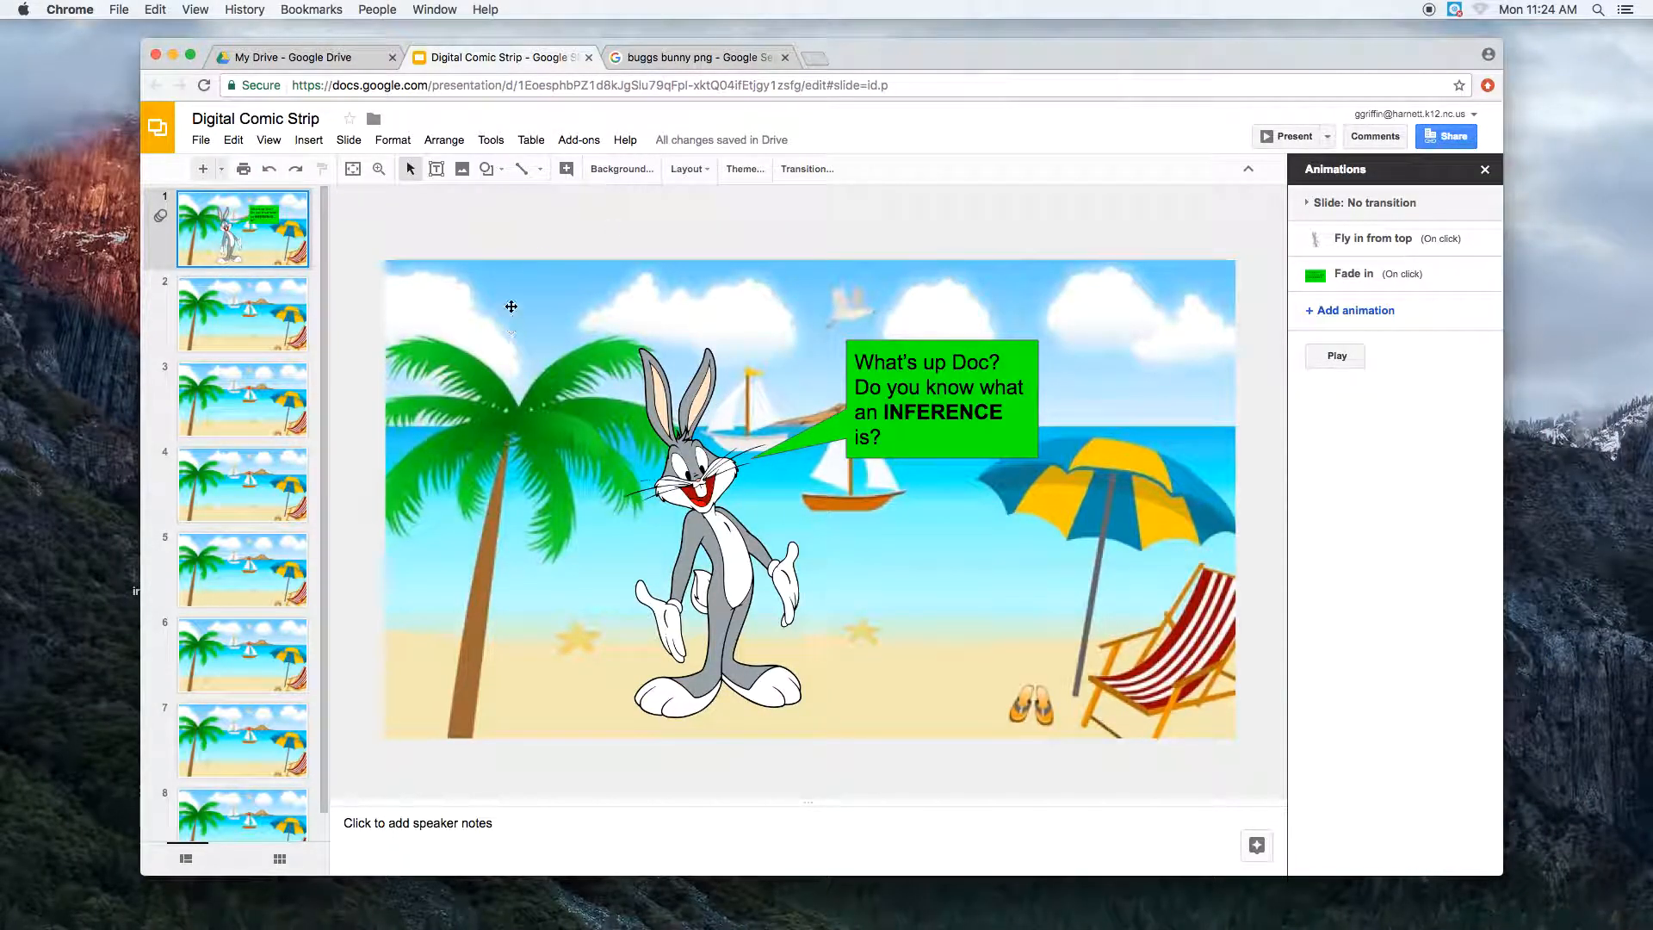
Copy the Bugs Bunny image from slide 1 and paste it onto slide 2.
click(260, 317)
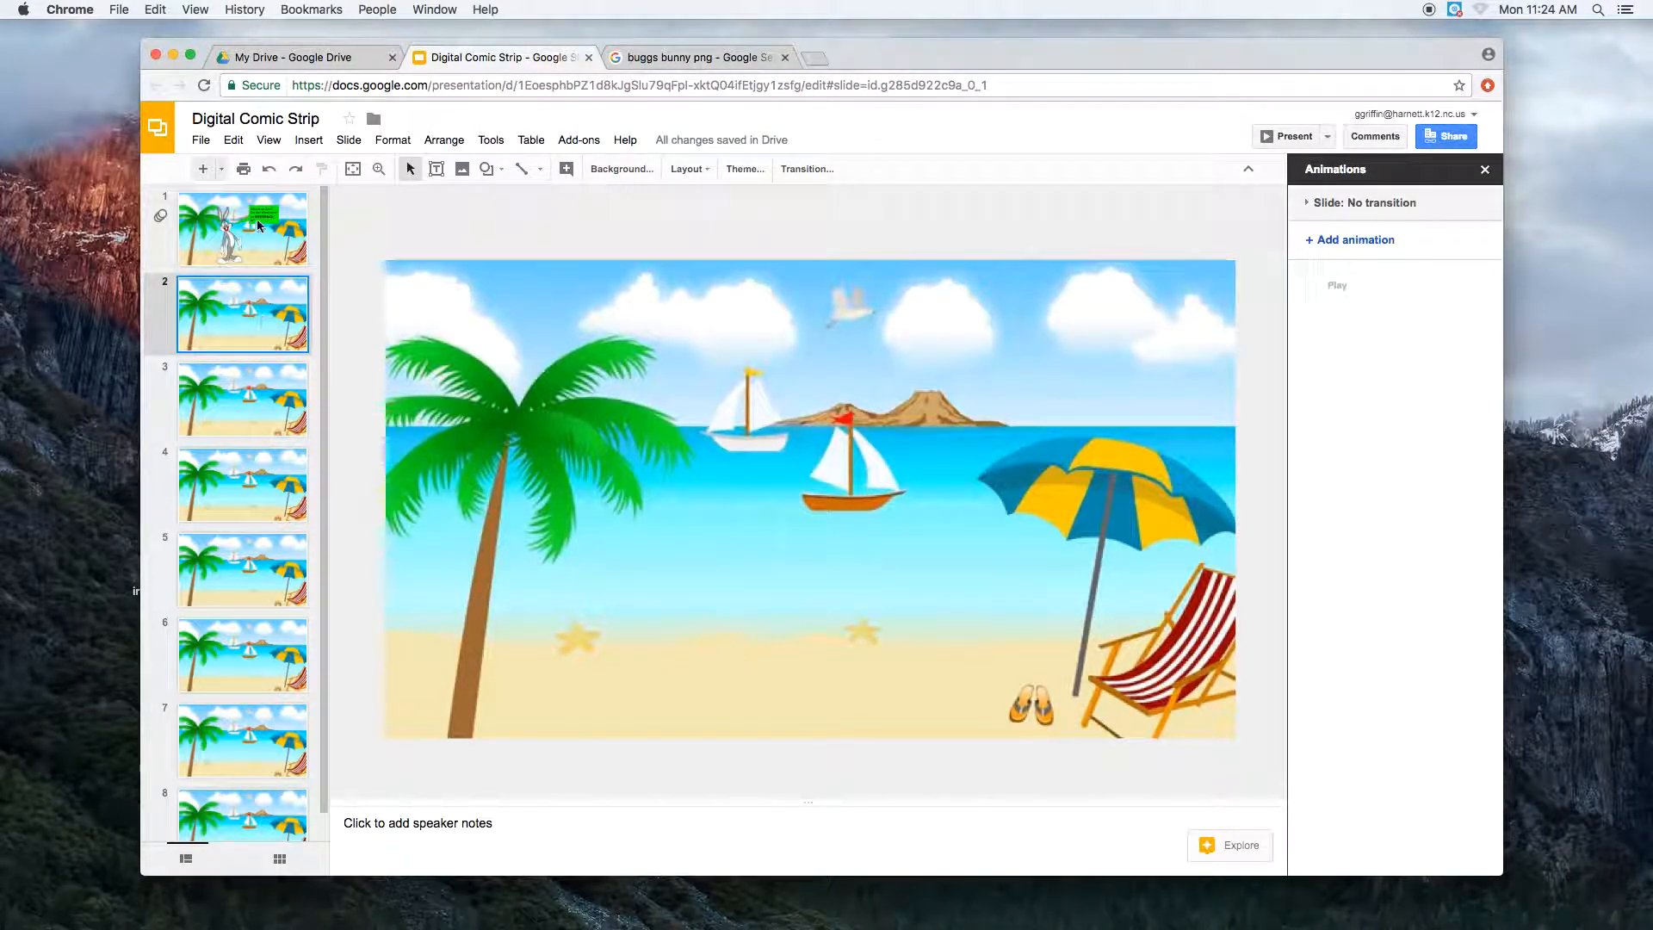
click(256, 218)
click(254, 319)
click(257, 222)
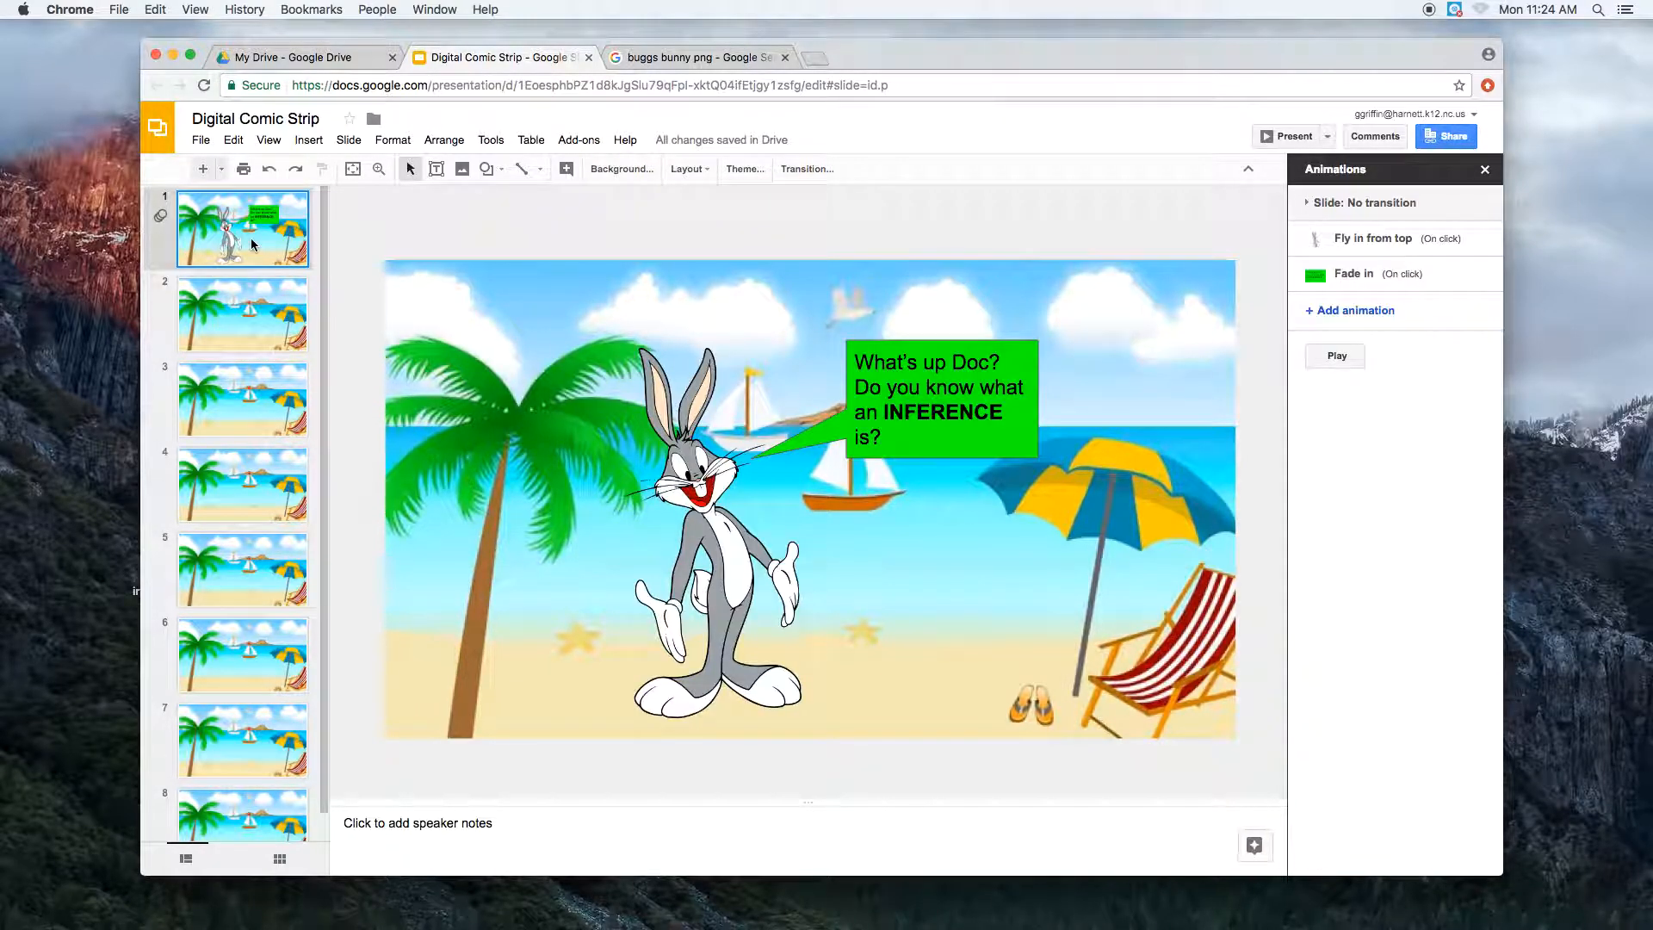
click(711, 555)
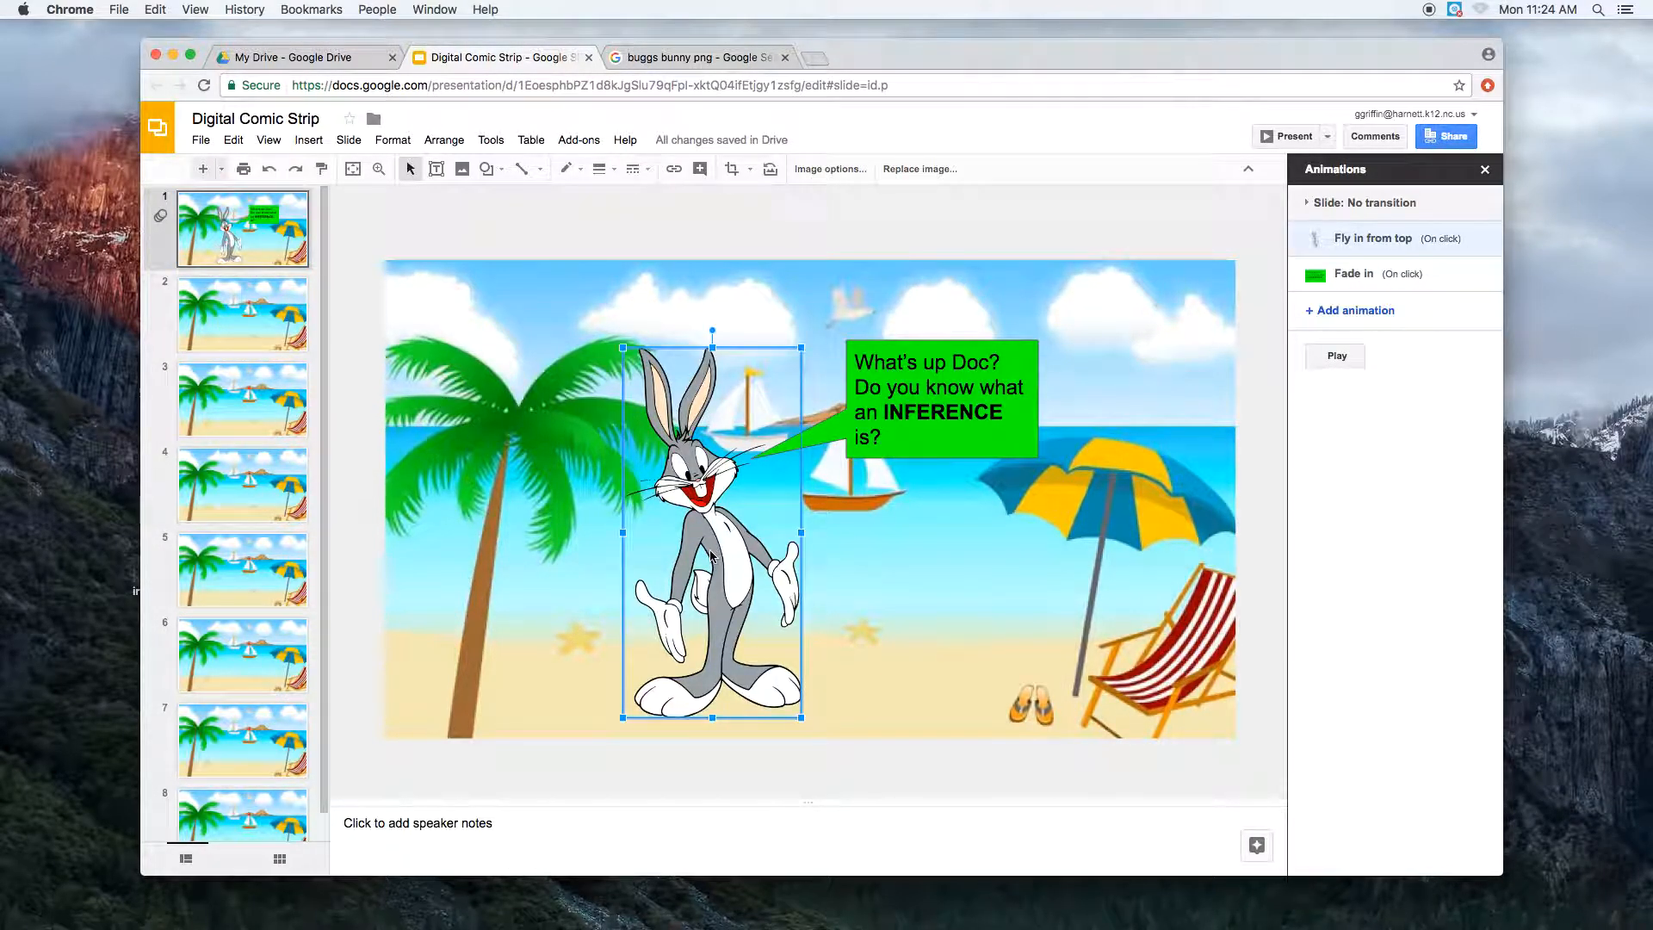
click(198, 316)
click(635, 596)
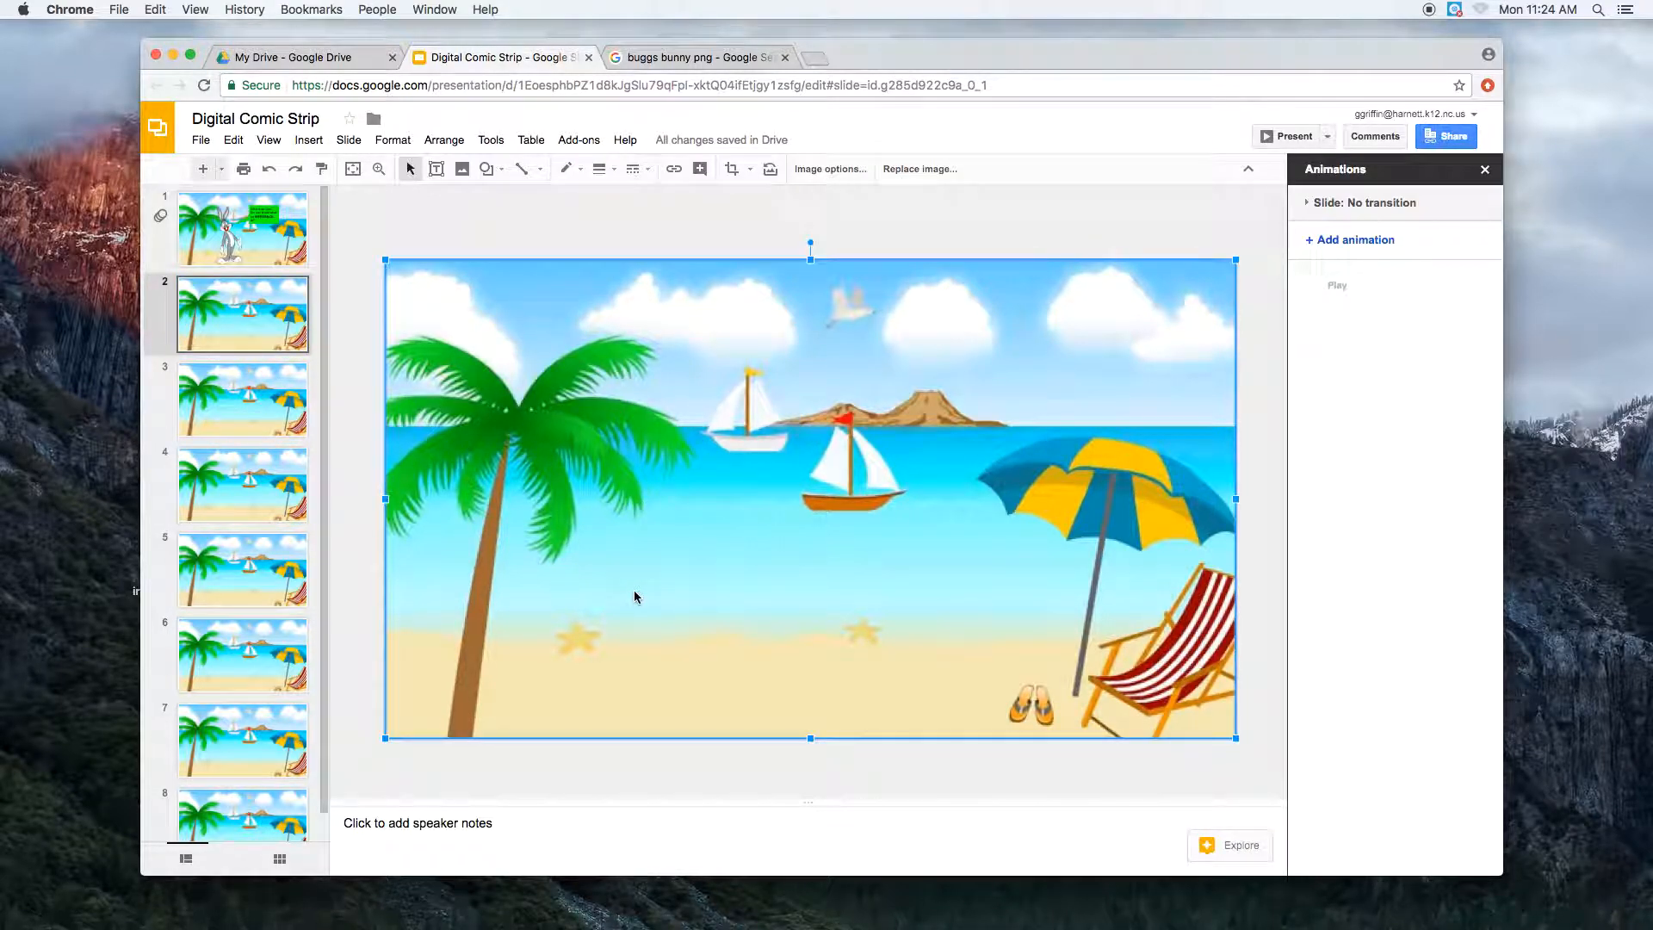
key(super+v)
Alternate between slides 1 and 2 to compare Bugs Bunny's position, ending on slide 2.
click(291, 259)
click(270, 331)
click(272, 258)
click(274, 325)
click(269, 255)
click(267, 330)
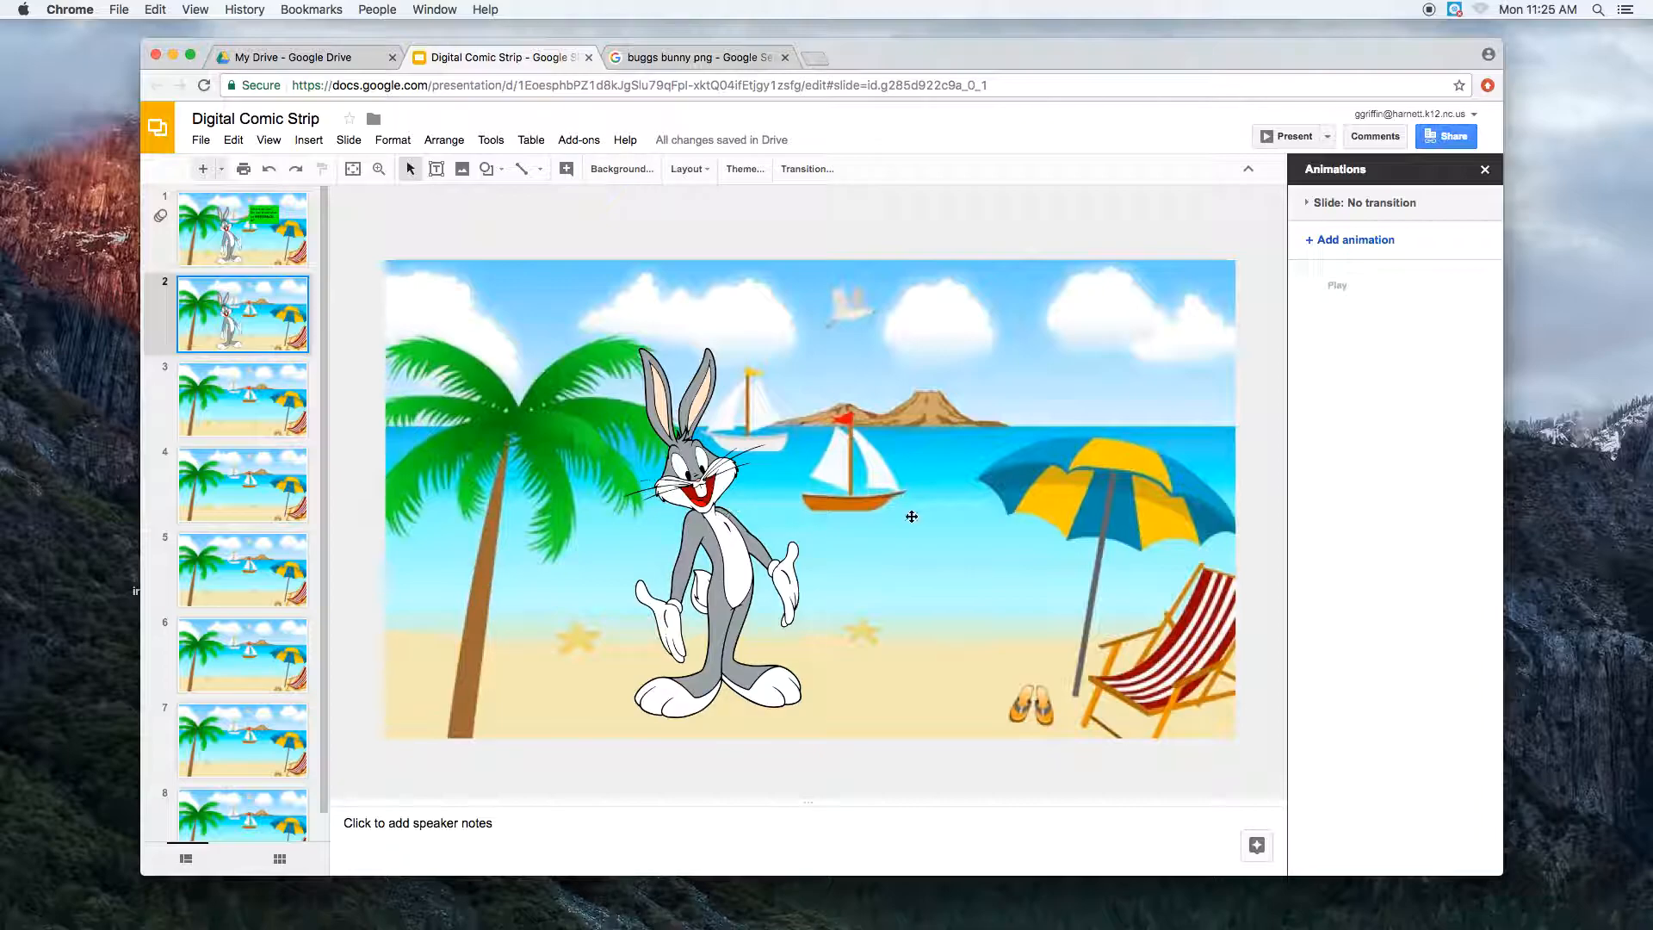
Switch to Google Images, close the enlarged Bugs Bunny preview, and search for "daffy duck png".
click(734, 58)
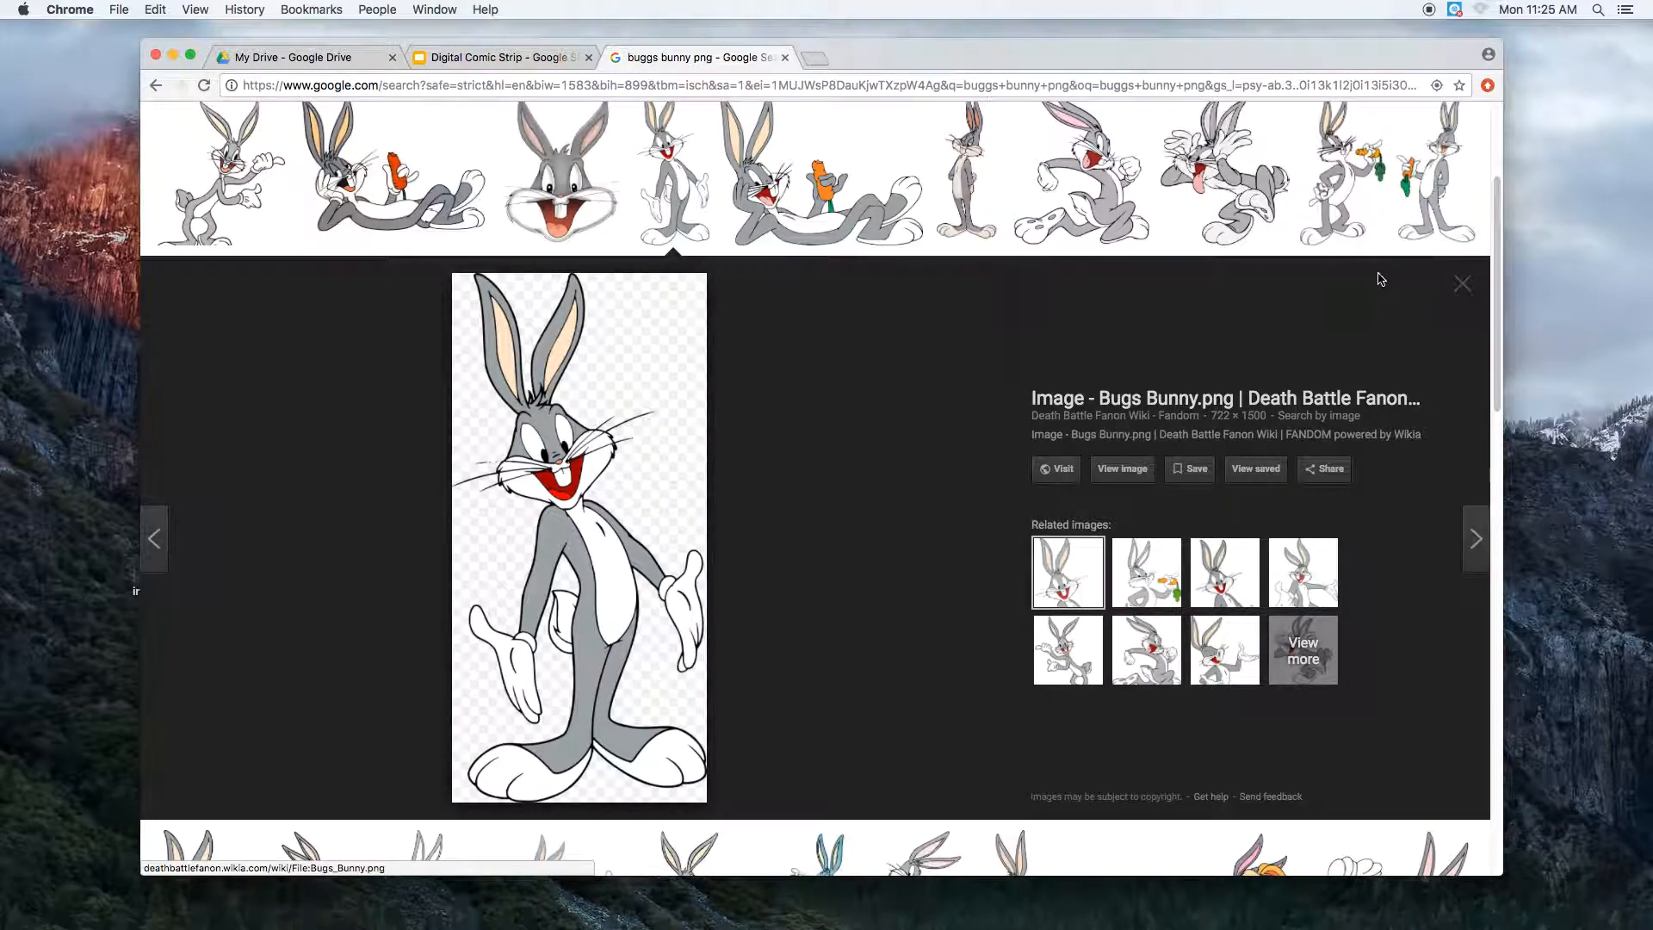
click(1466, 284)
scroll(1494, 307, up, 5)
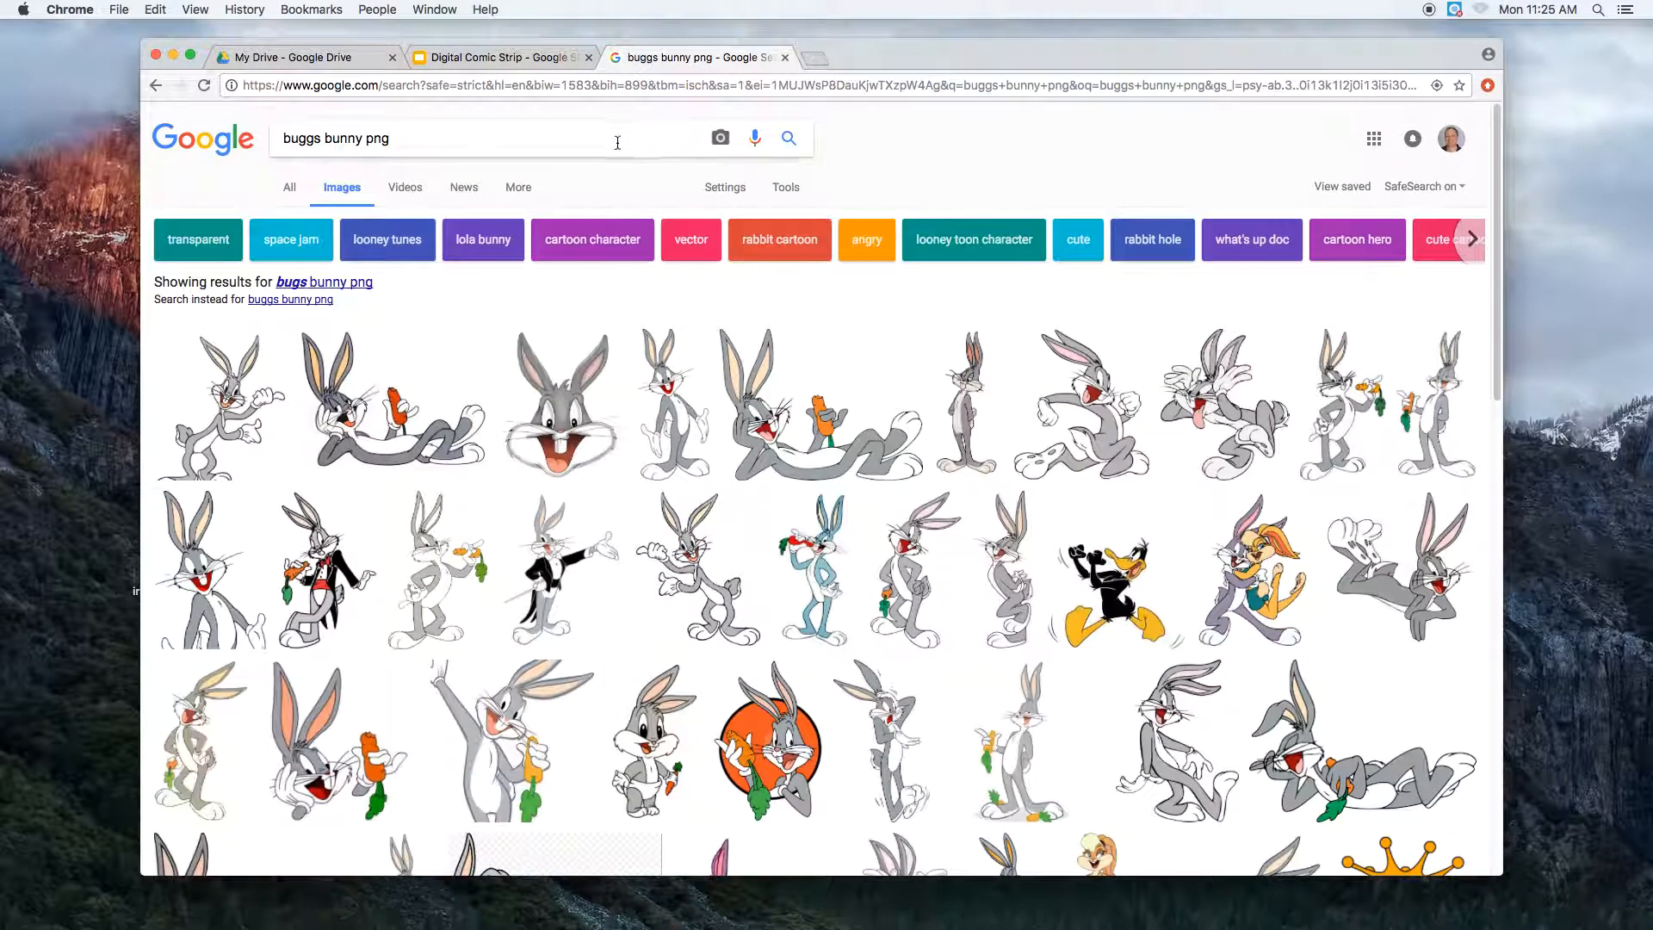
text(daffy duck png)
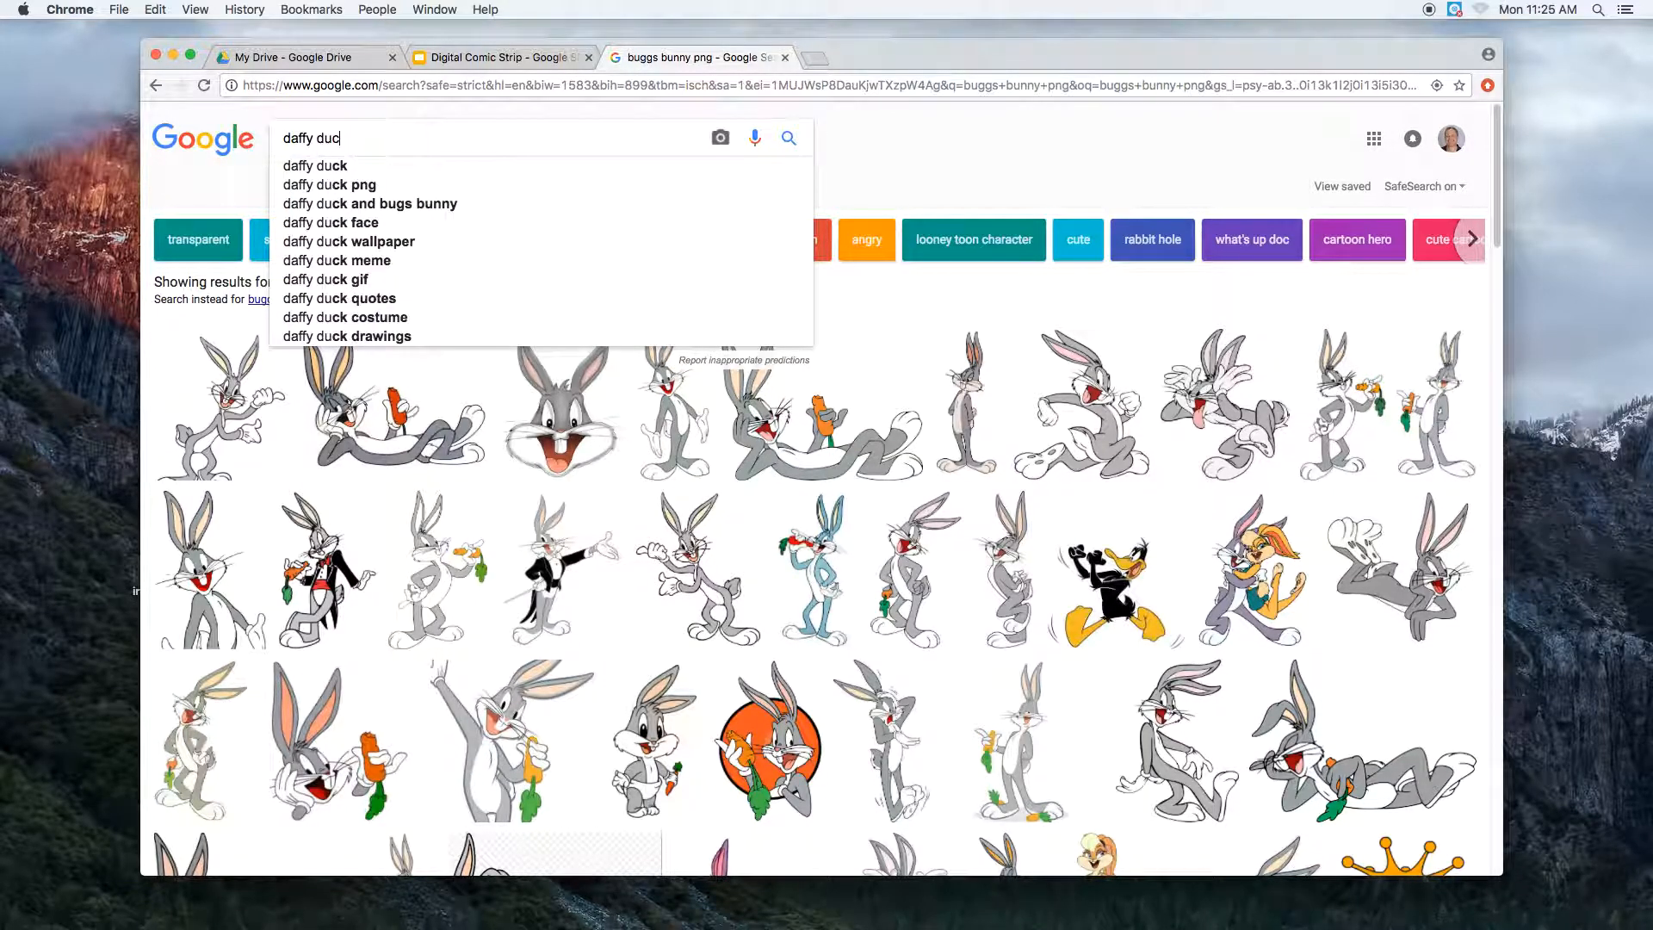
key(Return)
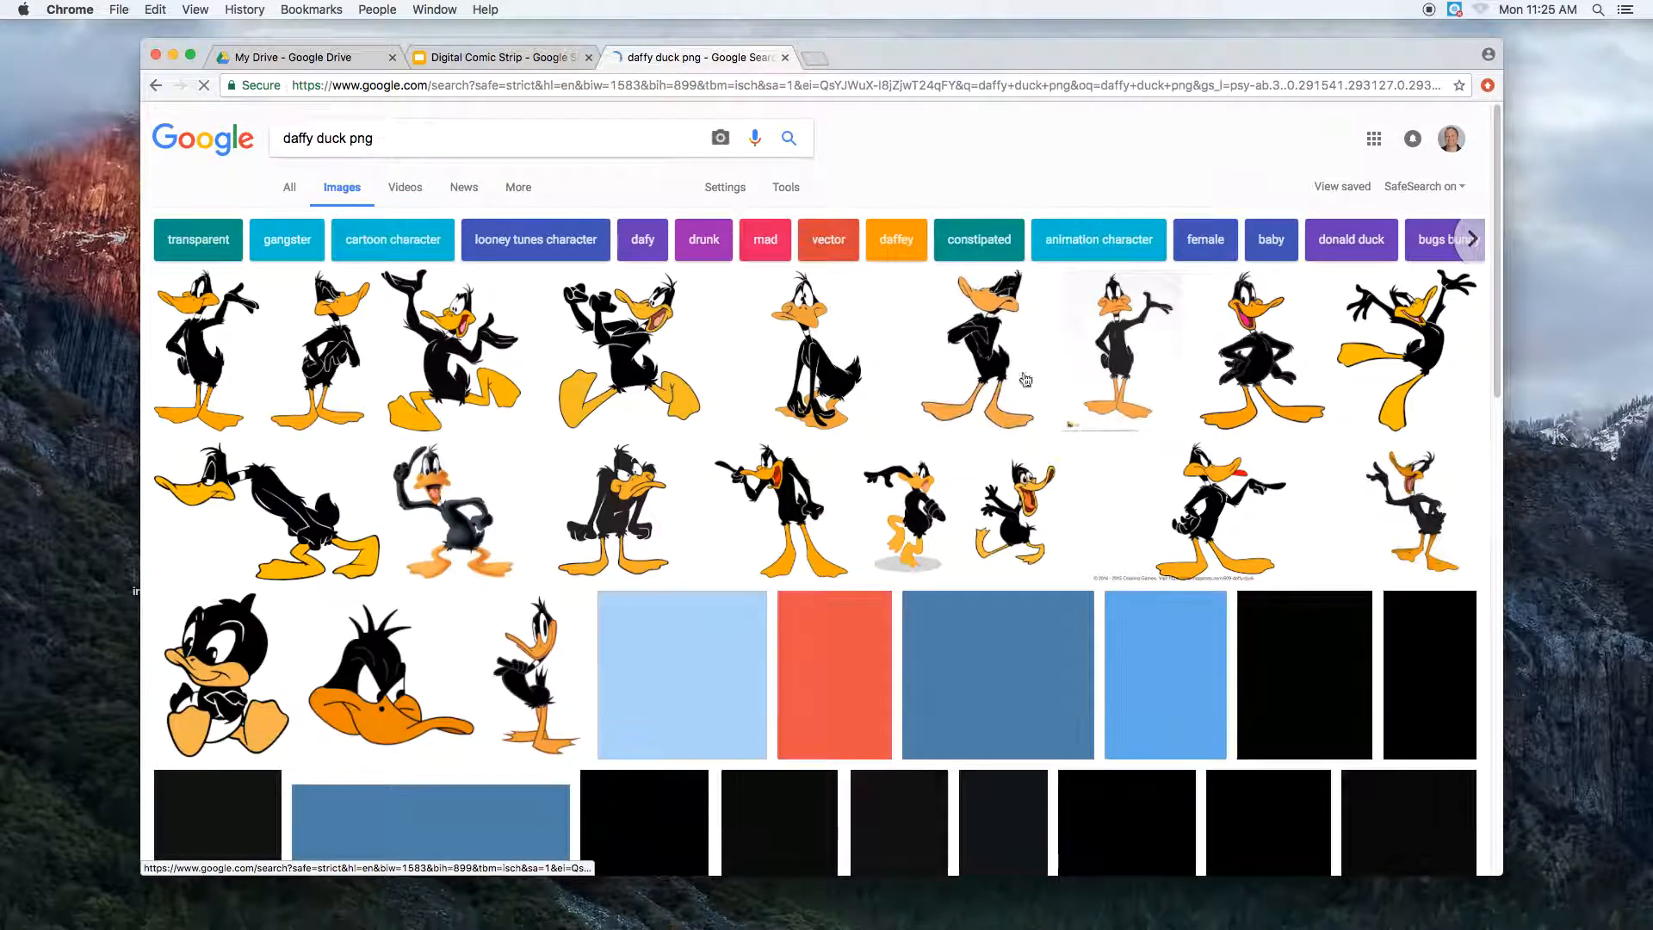
Copy the first Daffy Duck image from the search results and paste it onto slide 2 in Google Slides.
click(245, 356)
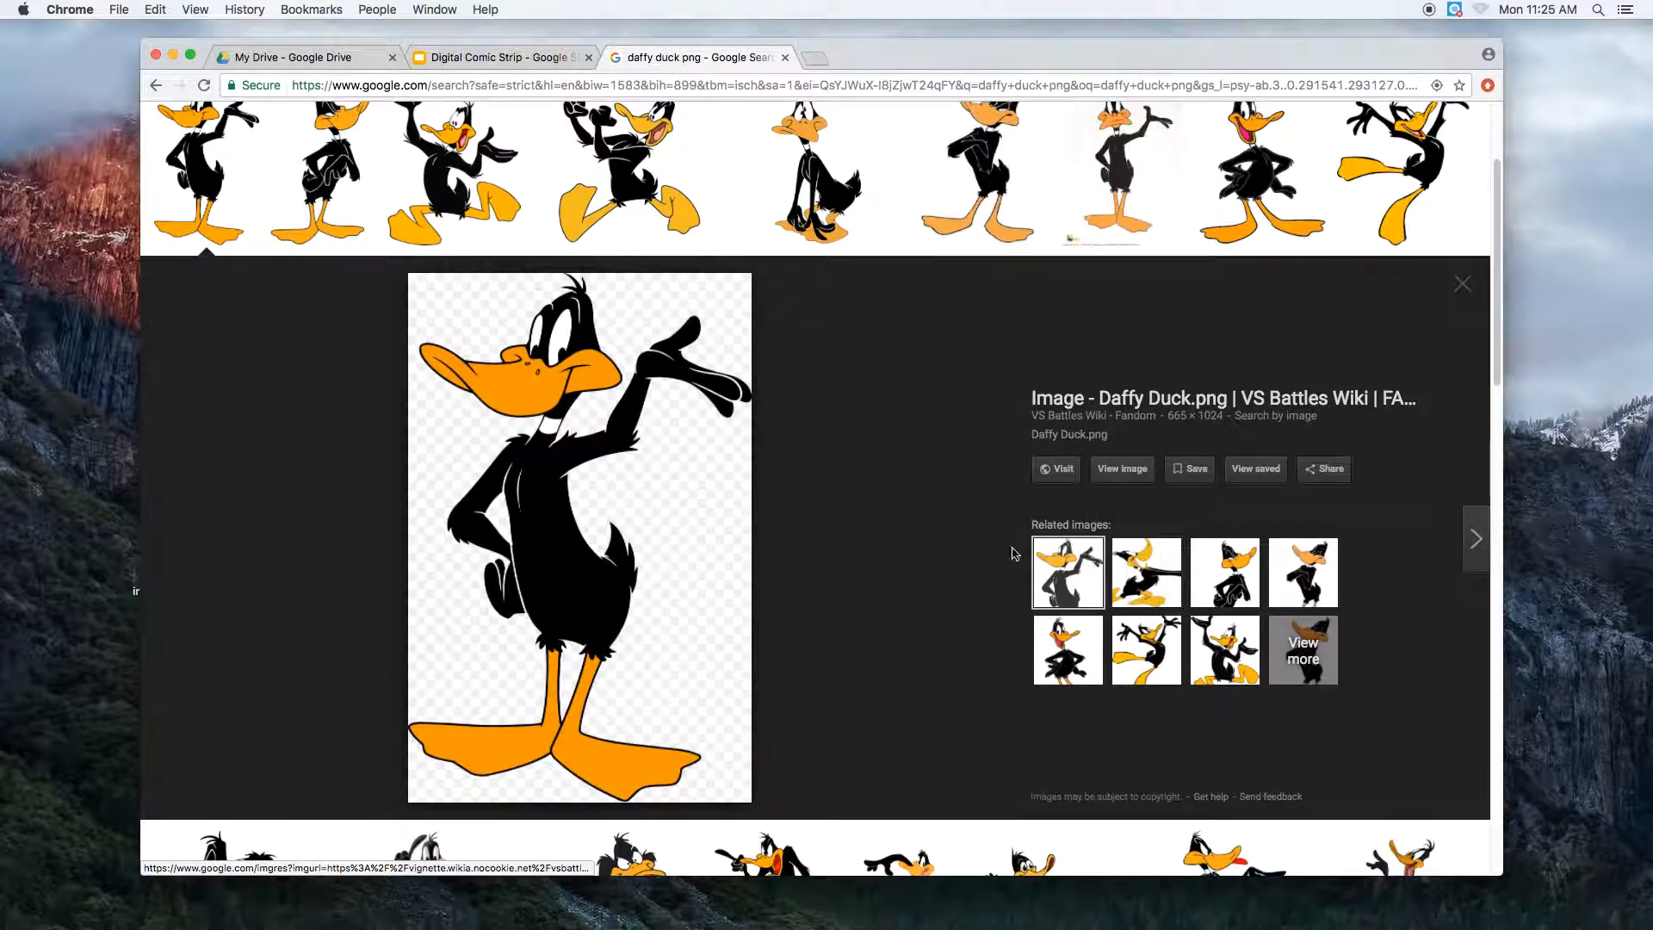
right_click(540, 497)
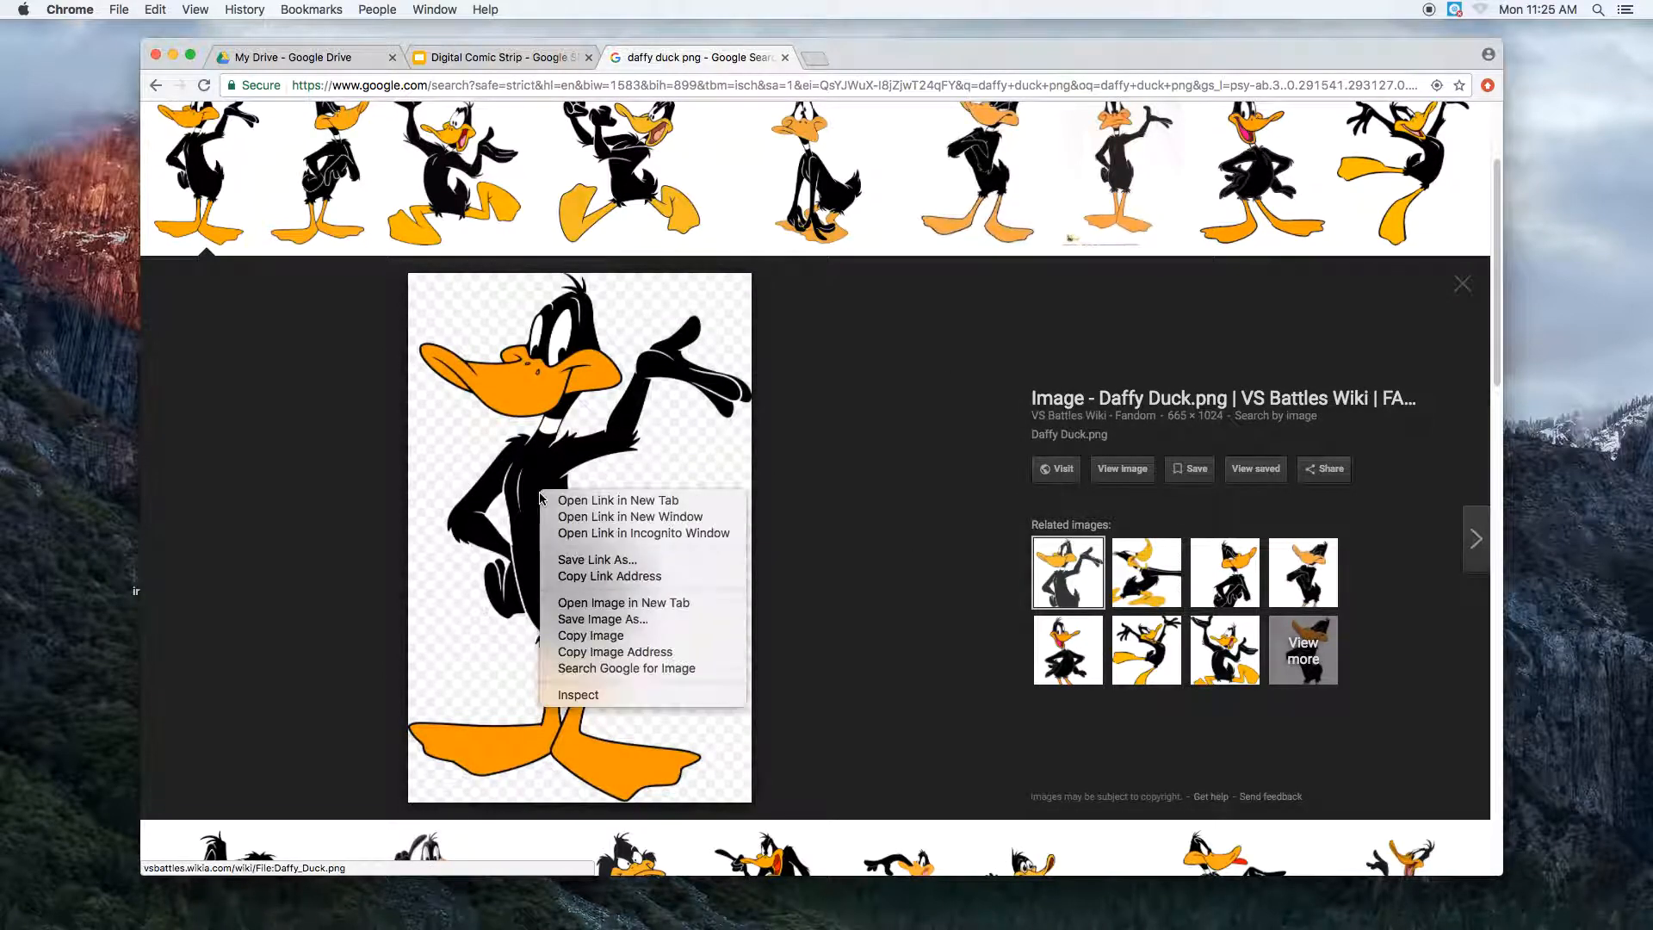
click(637, 635)
click(511, 57)
click(959, 513)
key(super+v)
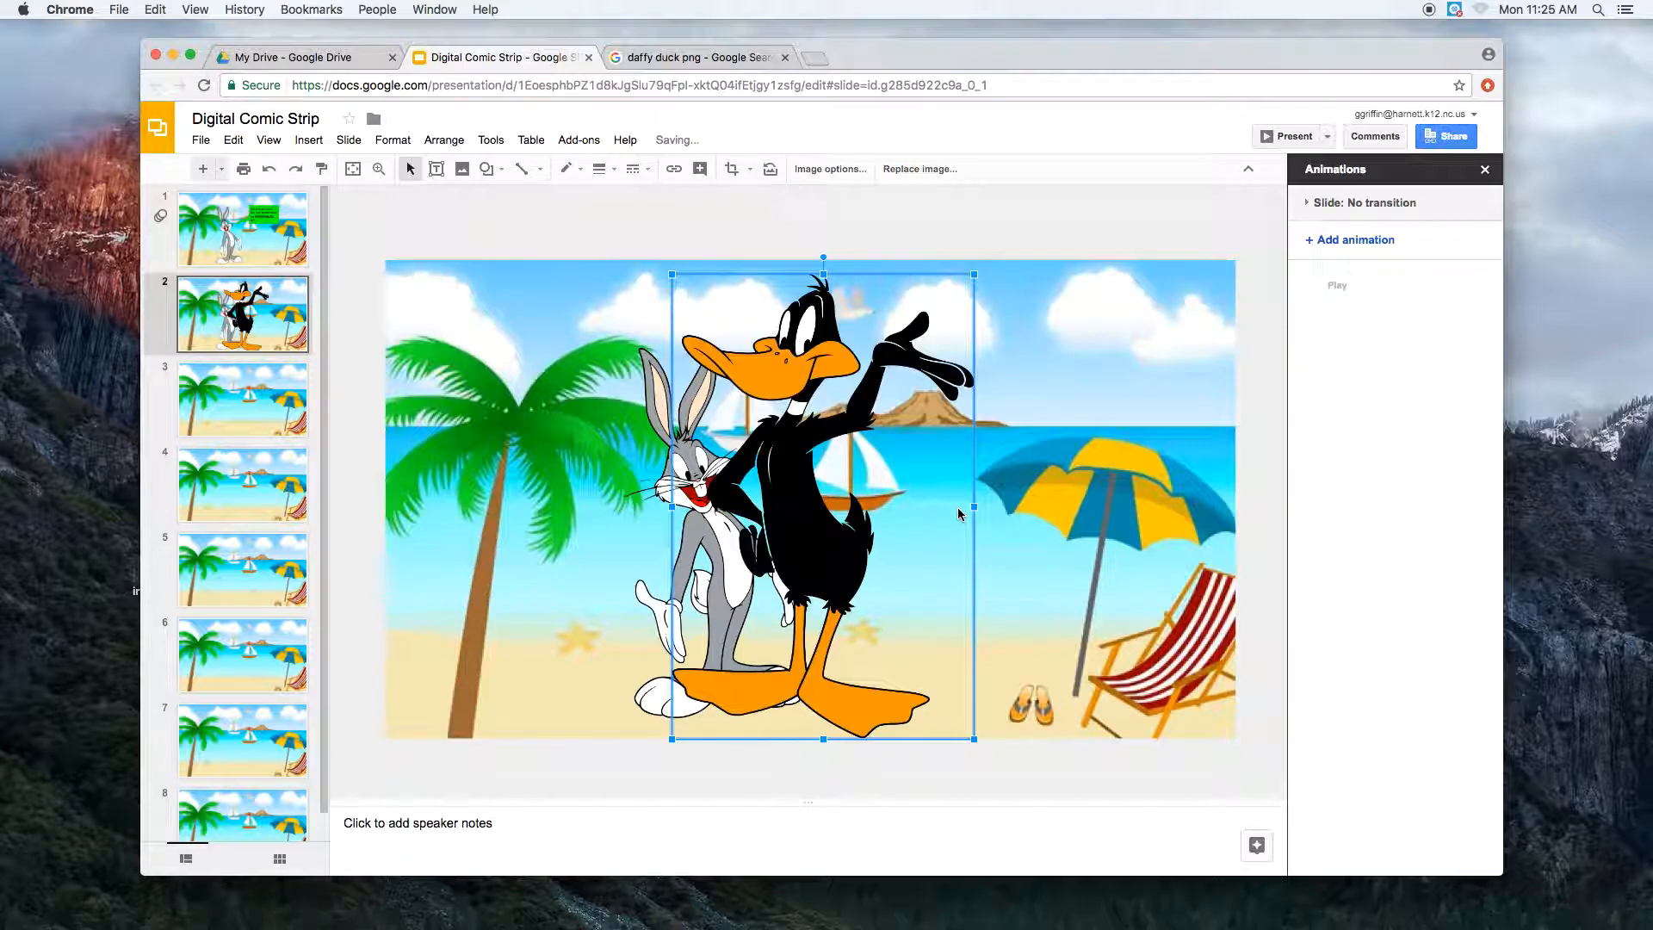
Shrink Daffy Duck and place him on the sand between Bugs Bunny and the beach chair.
drag(671, 274, 754, 400)
drag(830, 497, 906, 472)
drag(830, 376, 847, 400)
drag(892, 465, 920, 458)
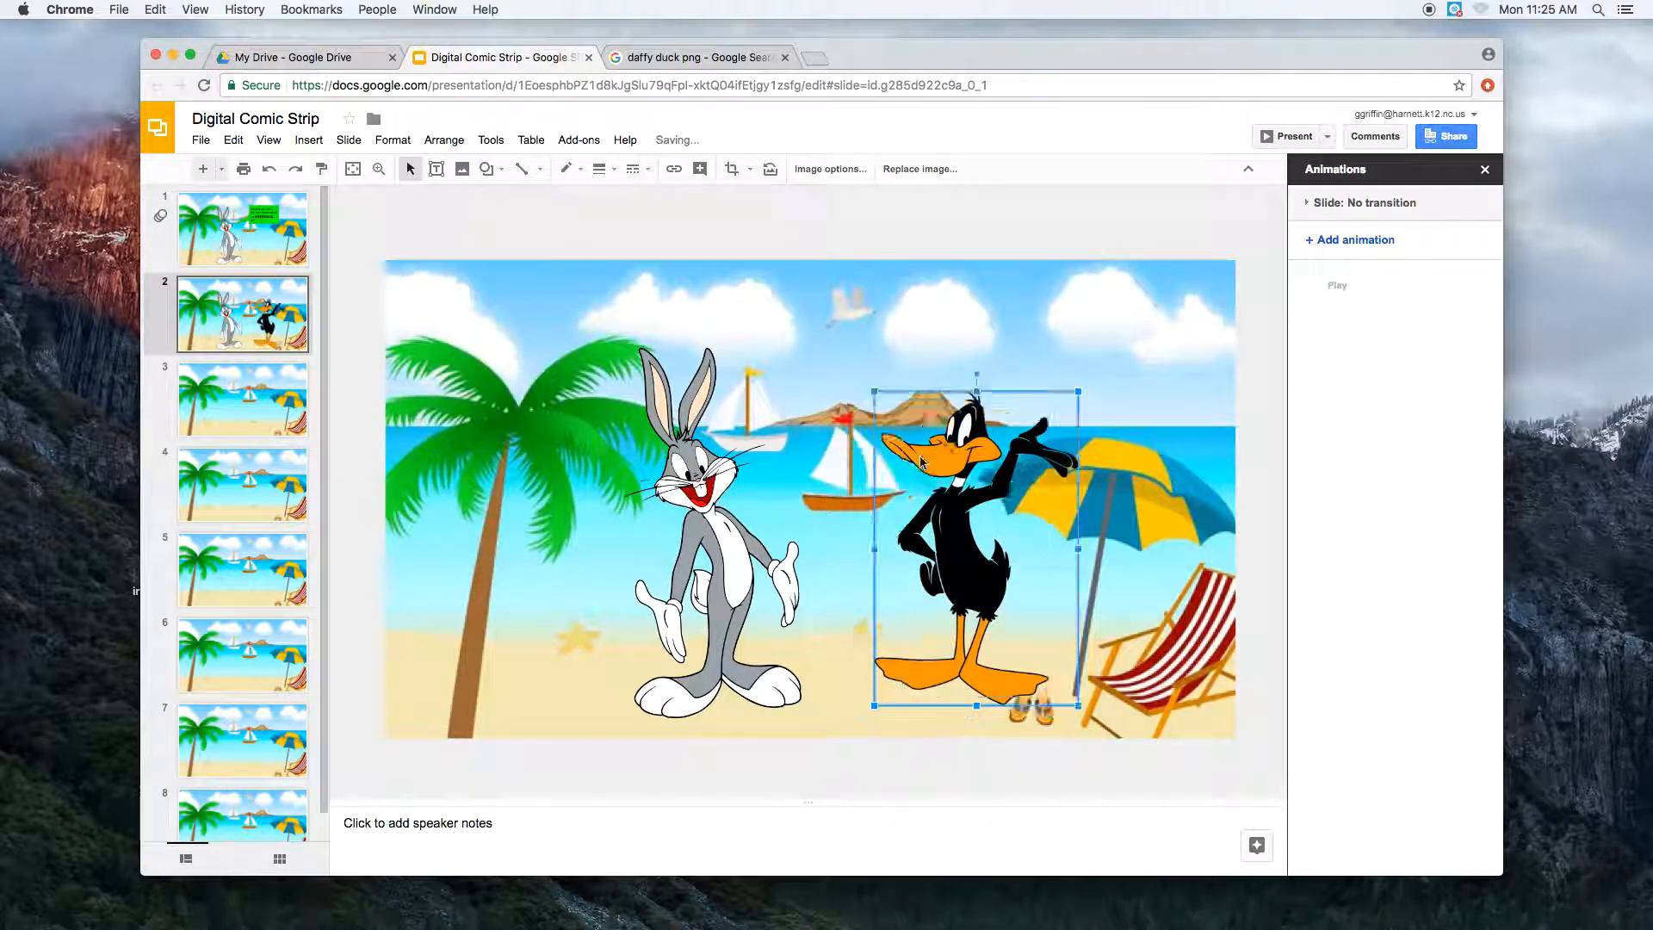
drag(874, 392, 923, 462)
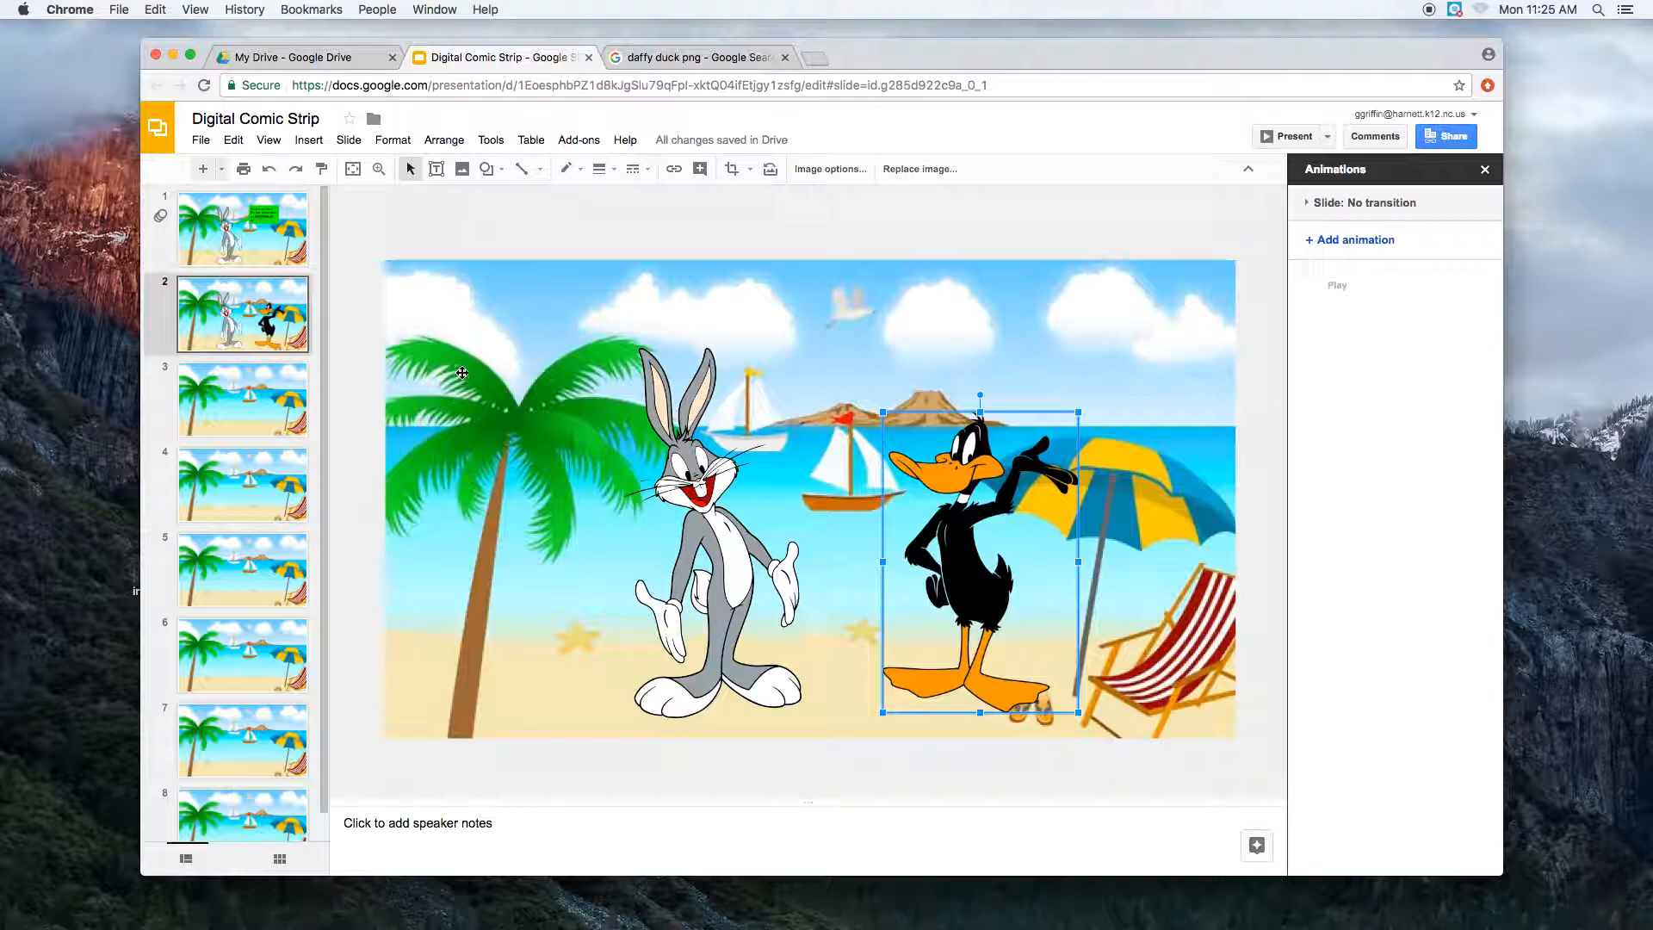
Give the Daffy Duck image an on-click Fly in from right animation.
click(310, 143)
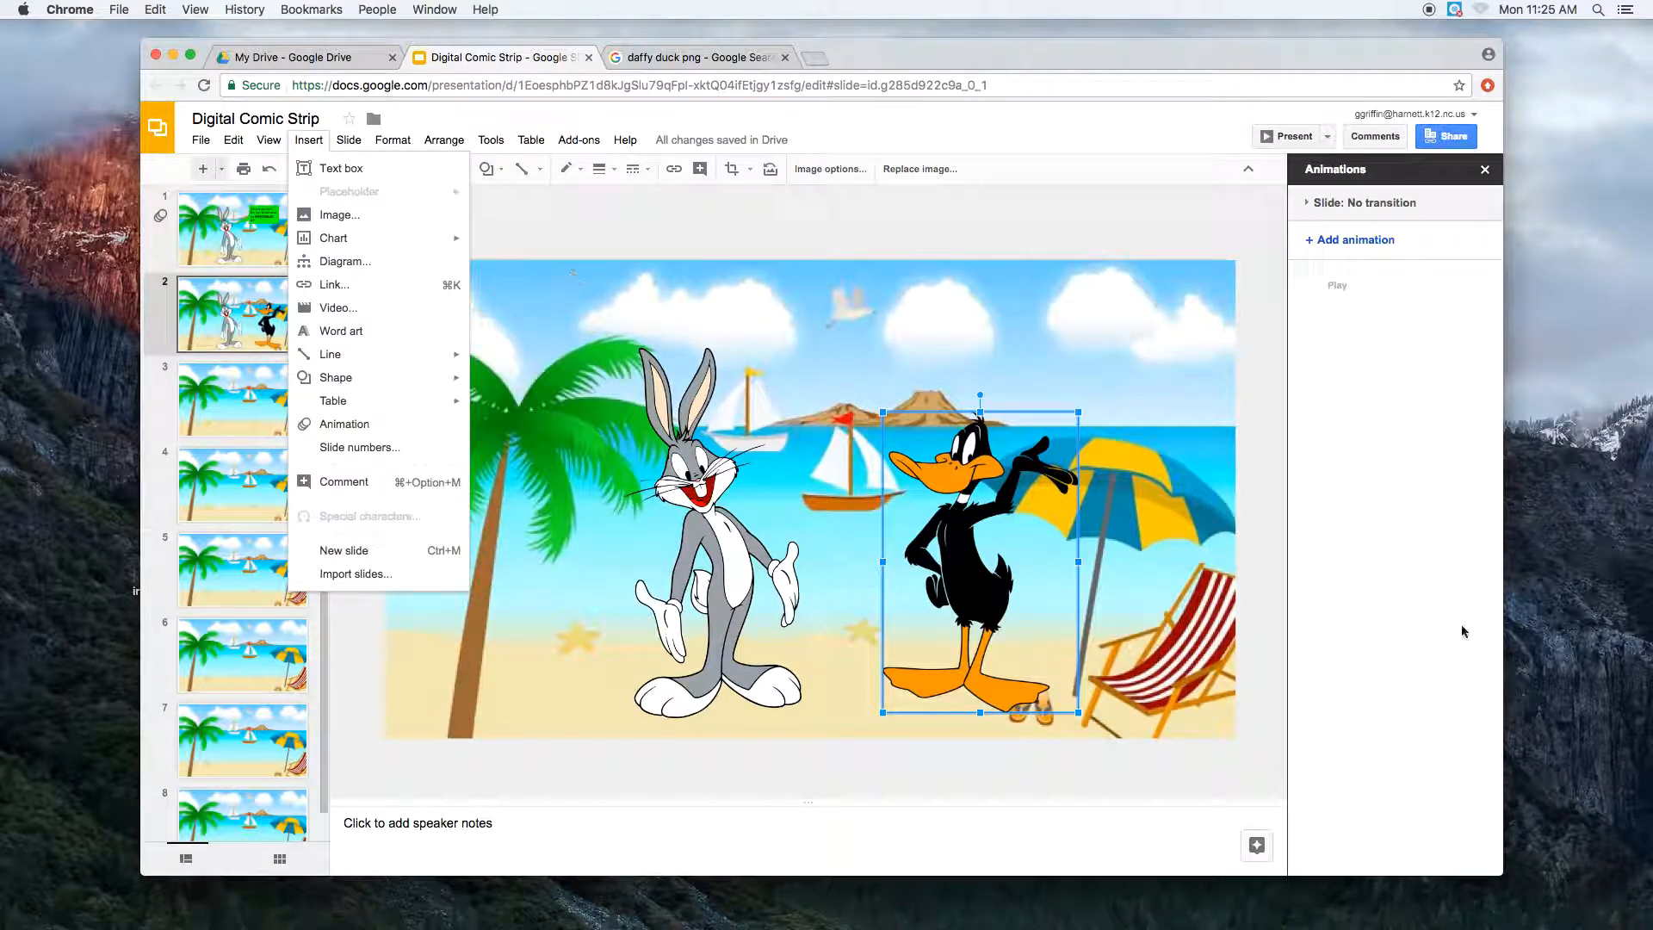
click(966, 525)
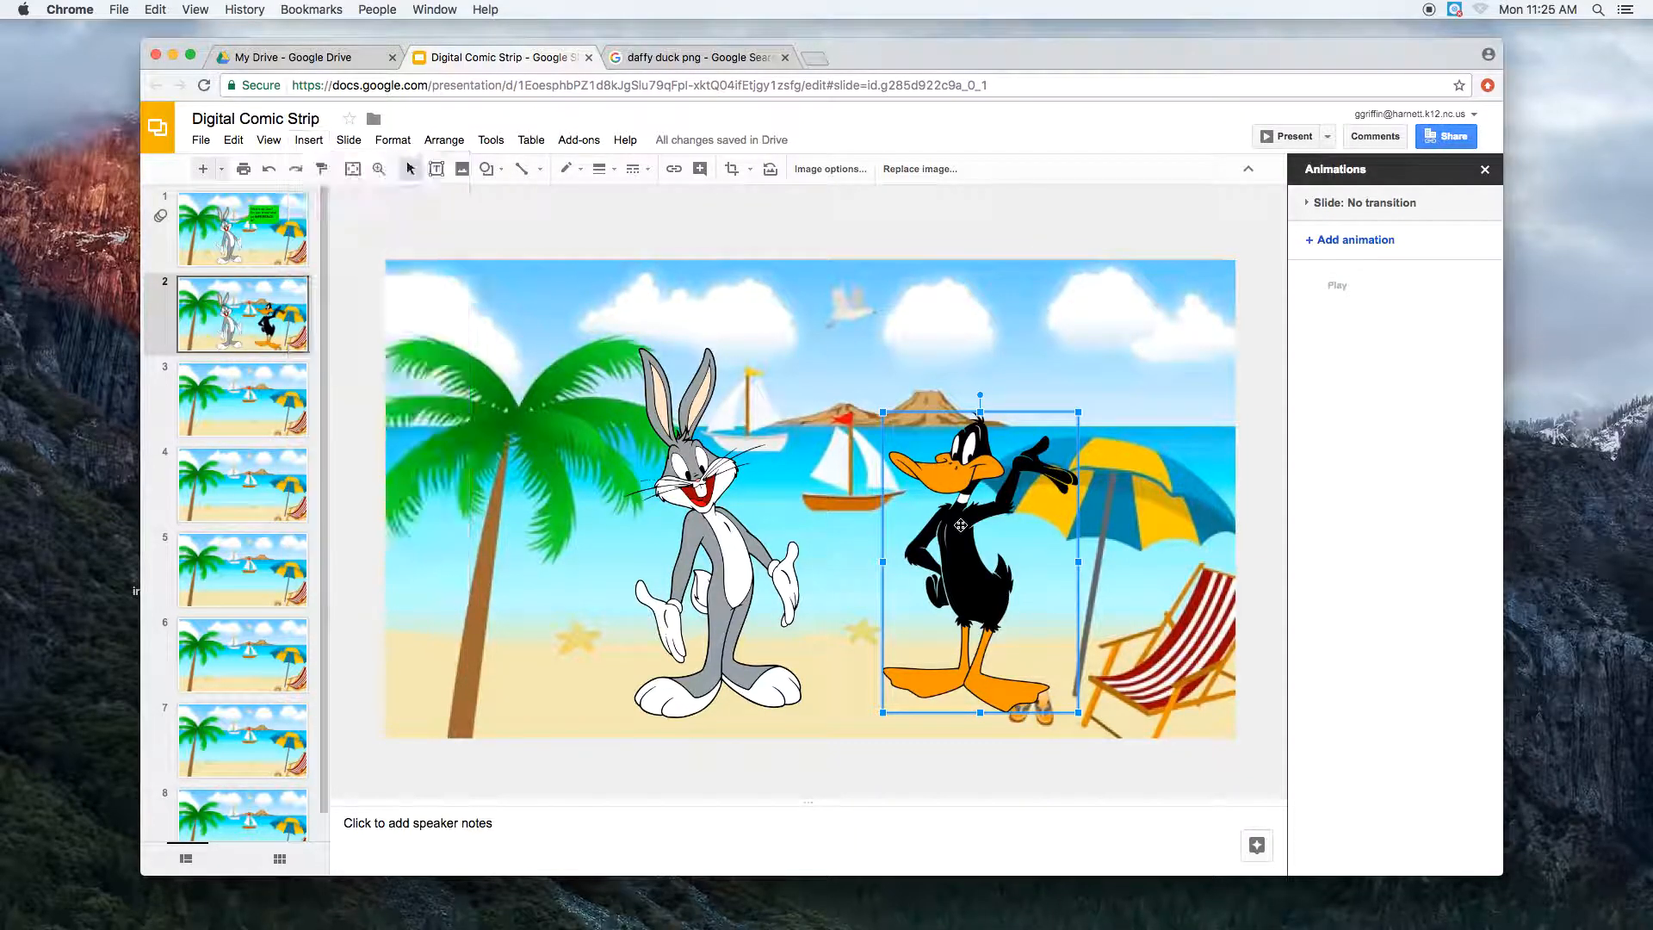
click(1334, 241)
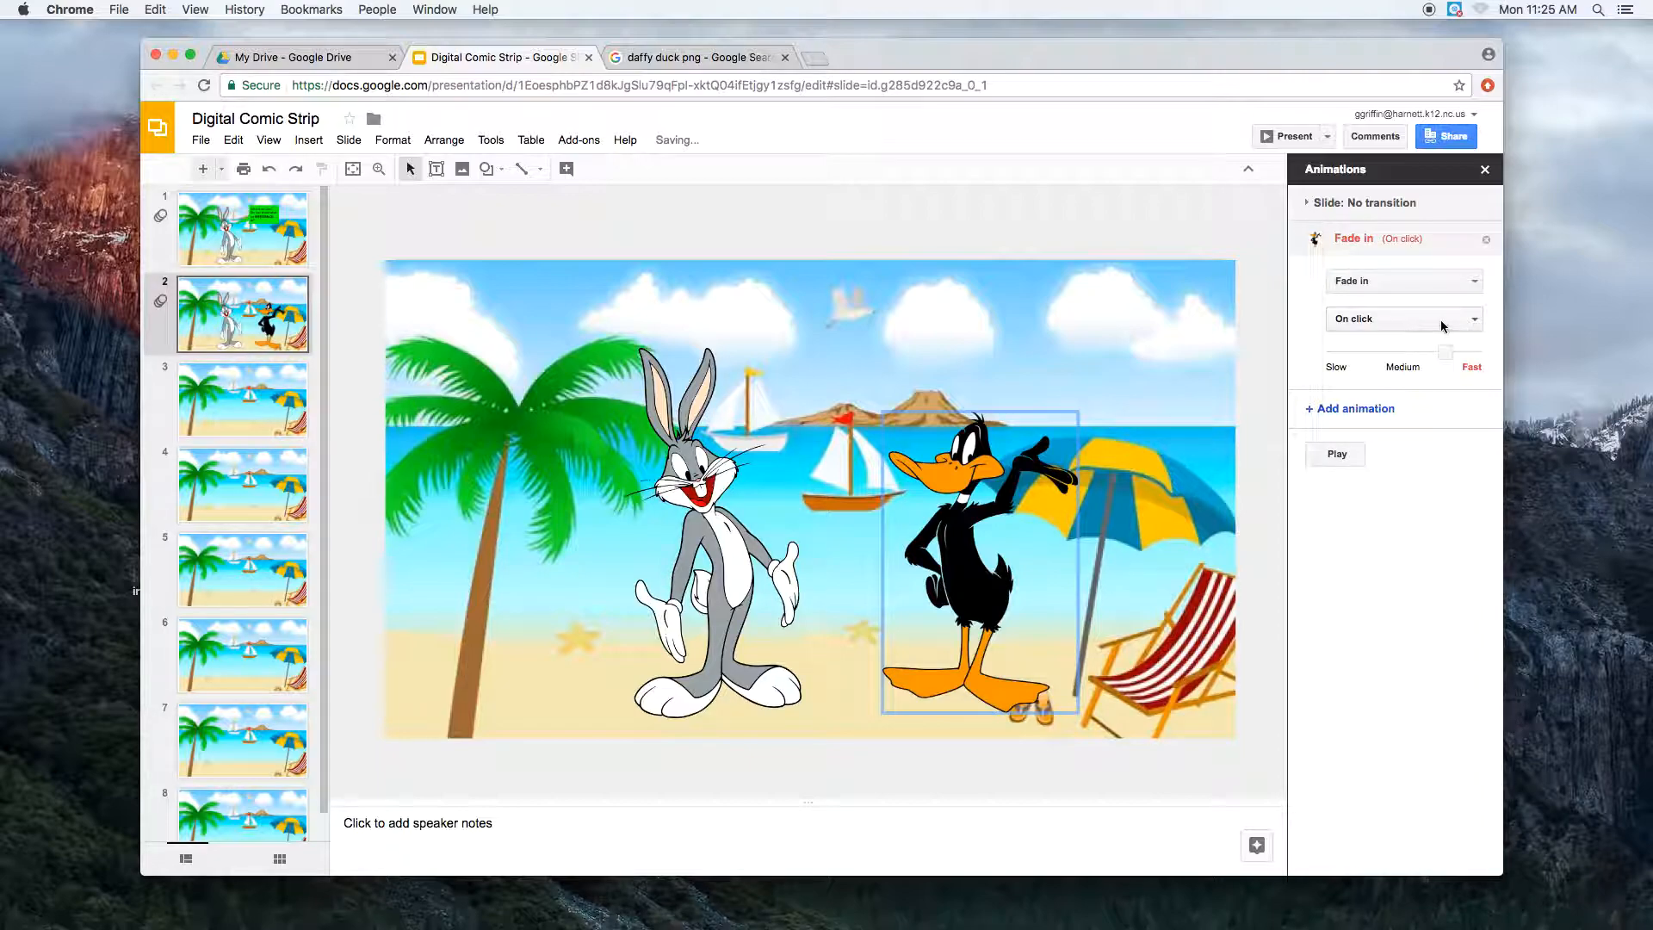
click(1397, 286)
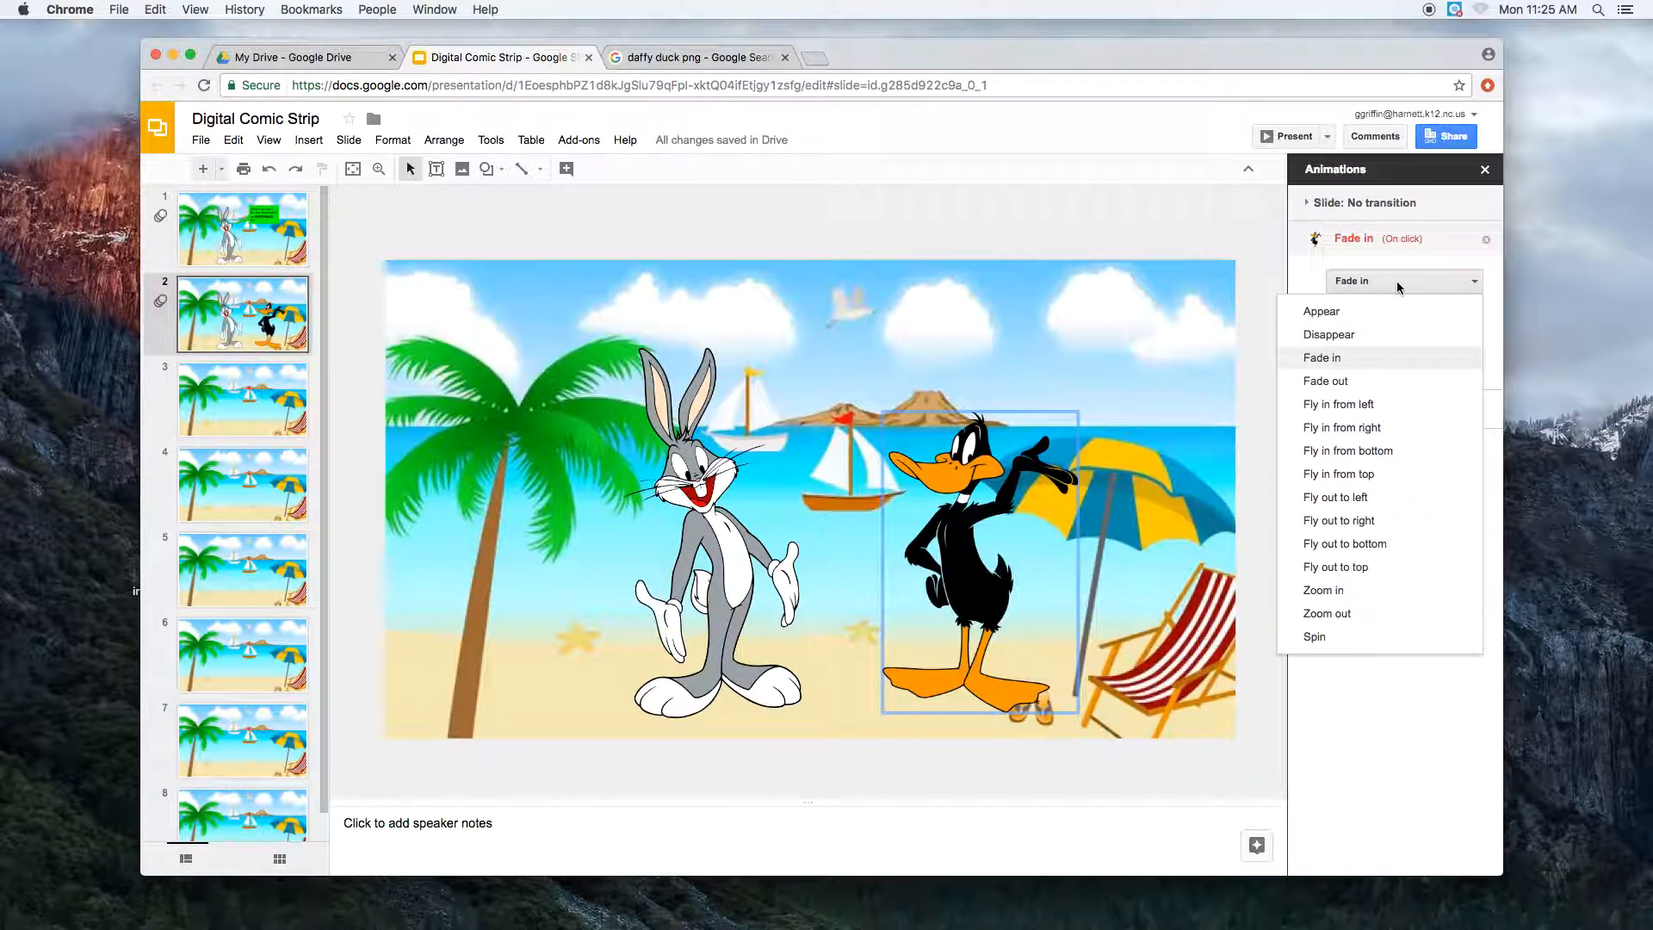
click(1388, 428)
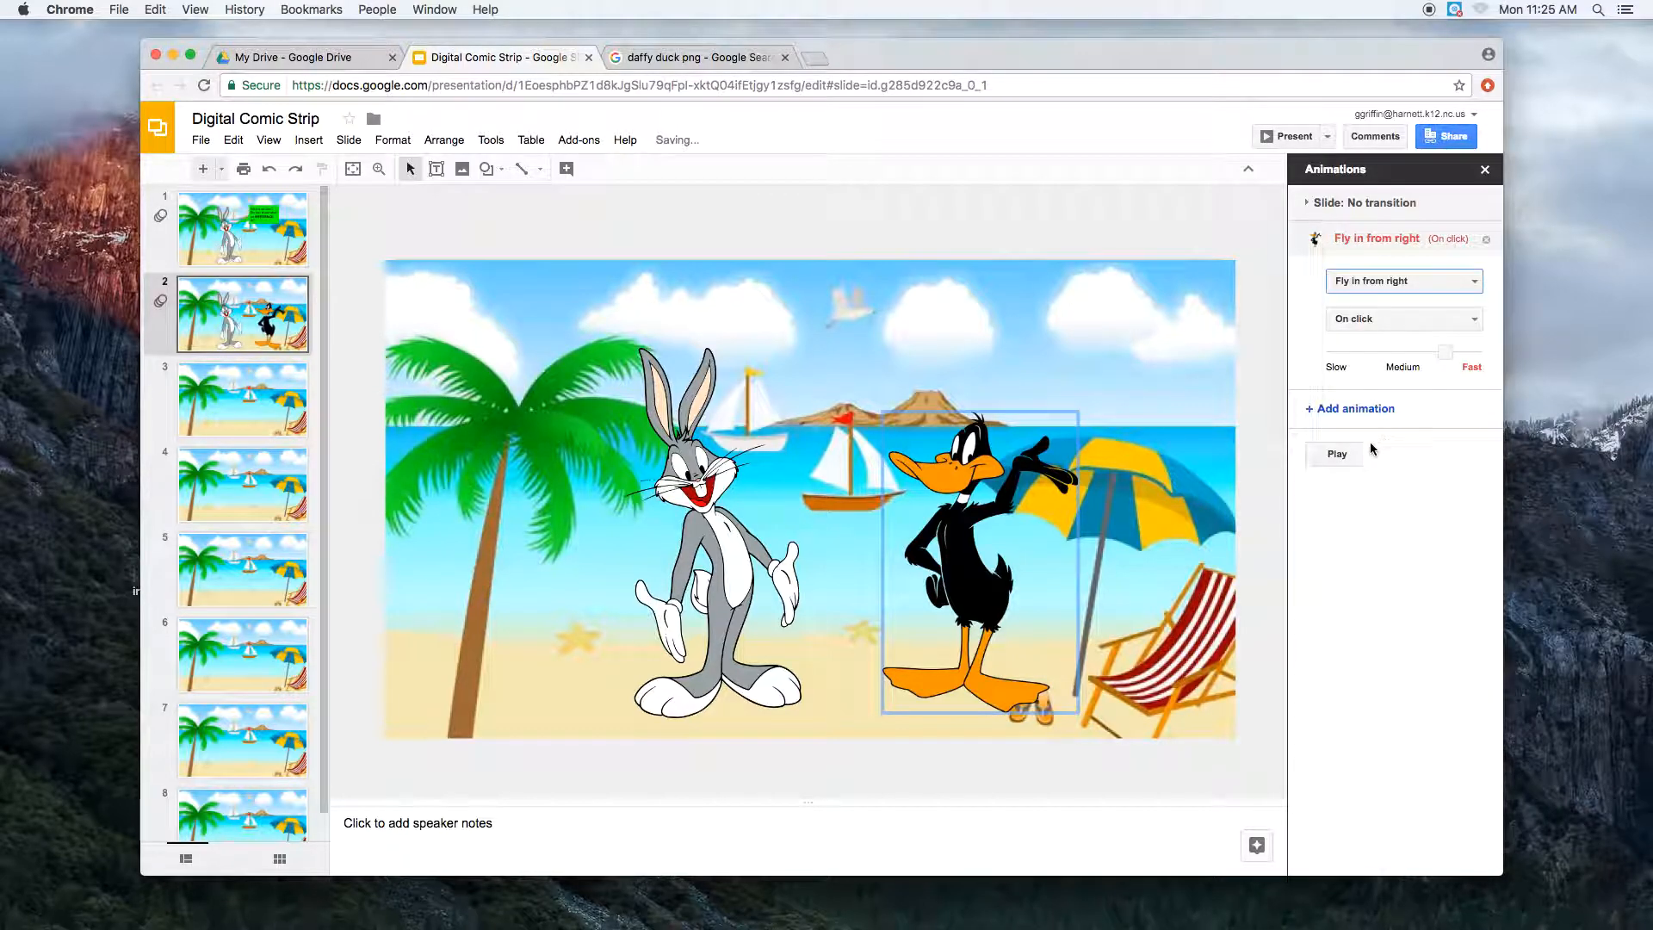
Play Daffy Duck's animation, present slides 1 and 2 full screen from the first slide, and return to editing.
click(1340, 455)
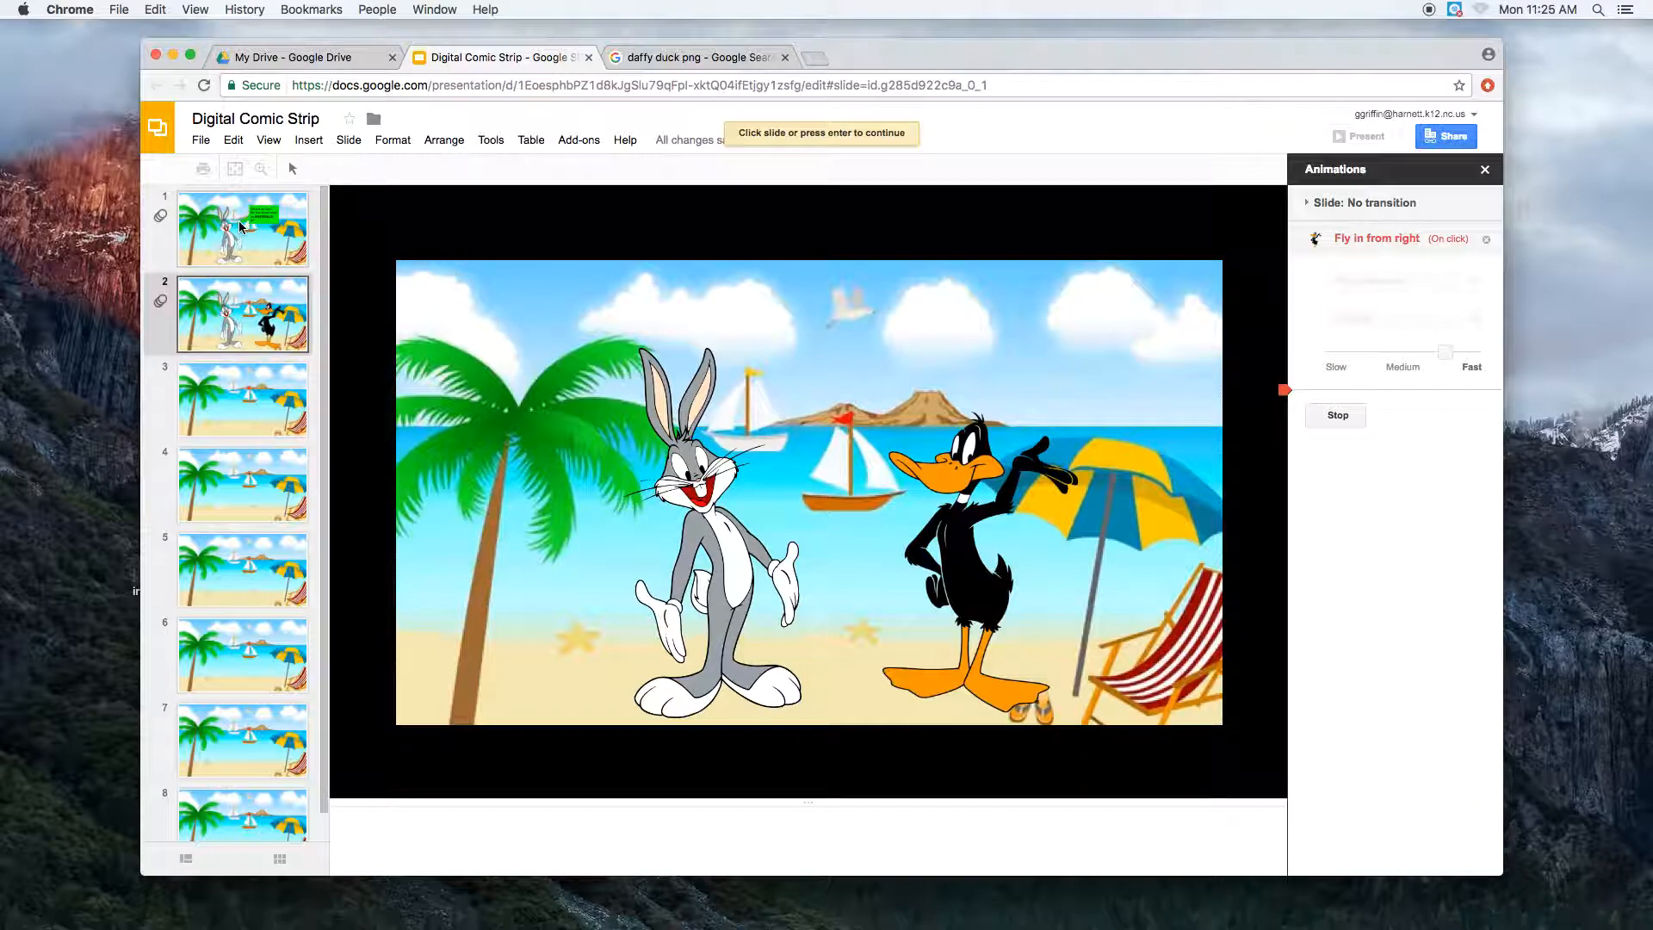
click(1137, 540)
click(241, 250)
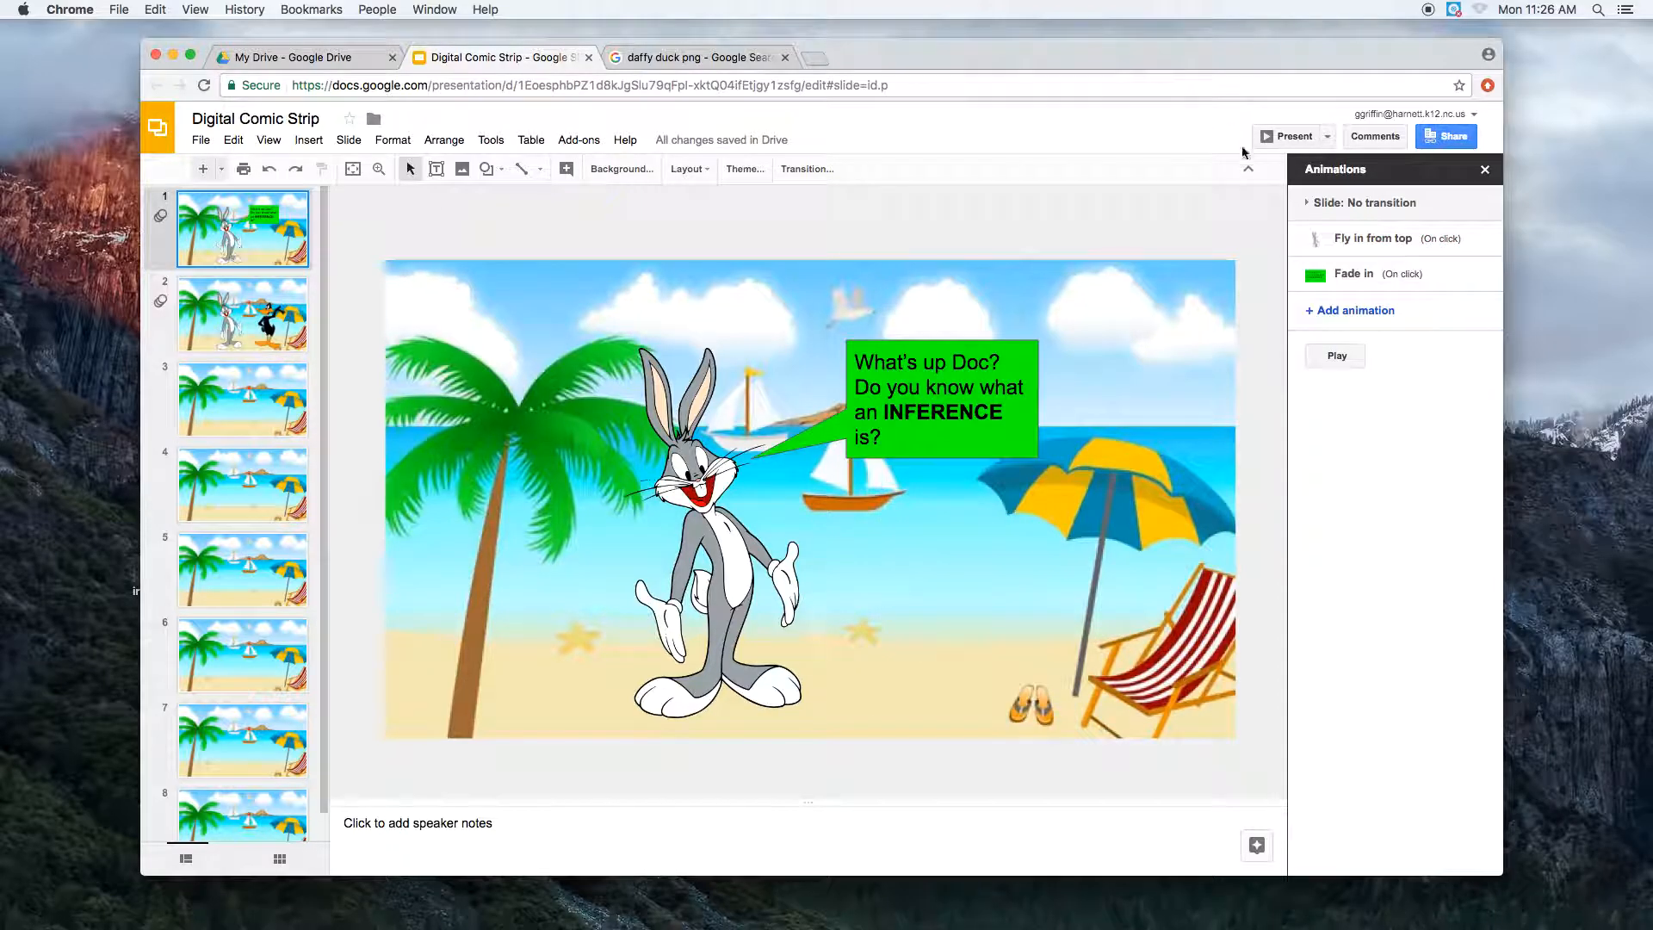
click(1289, 138)
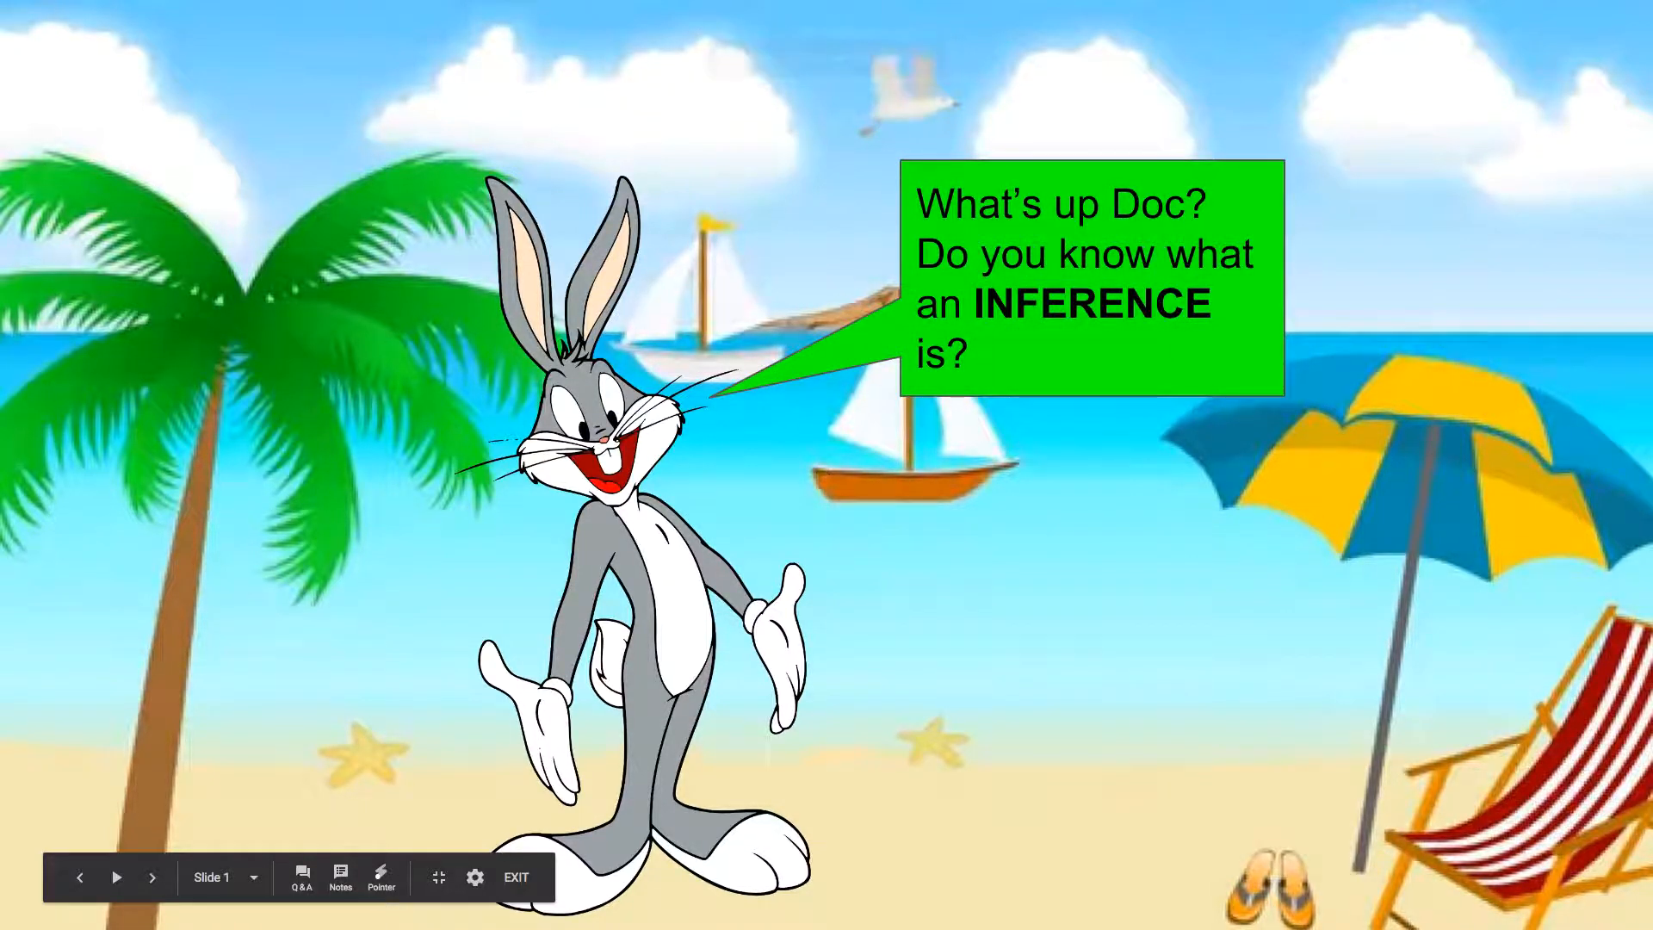
key(Right)
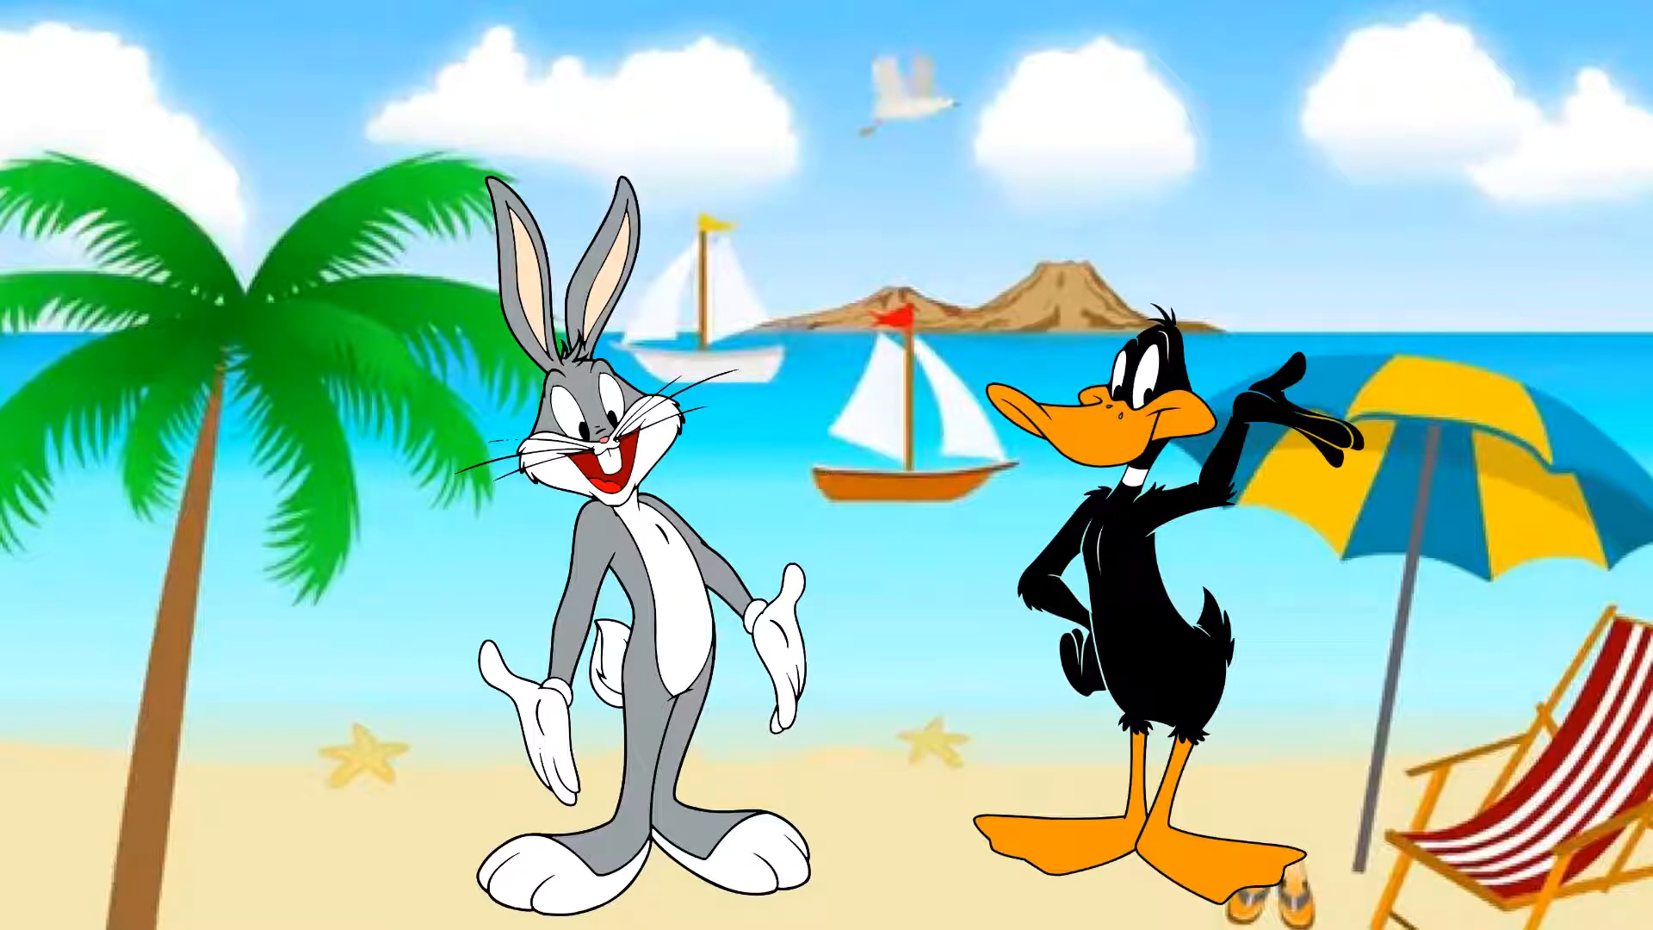
key(Escape)
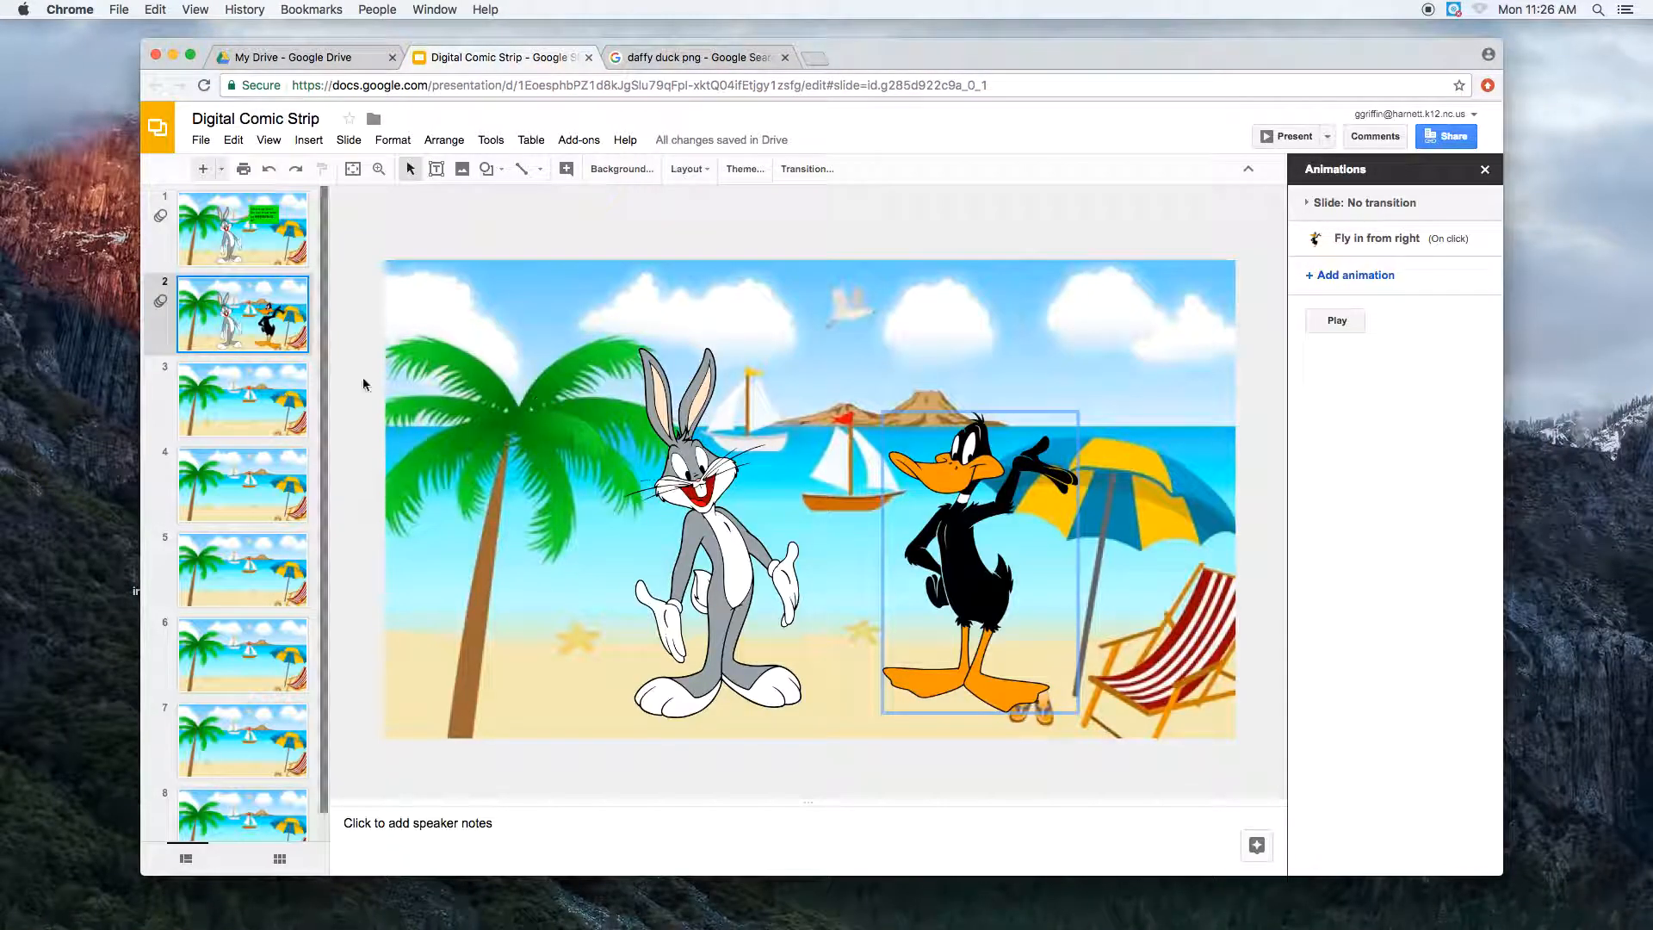
Draw an oval speech callout in the sky above Daffy Duck on slide 2.
click(309, 140)
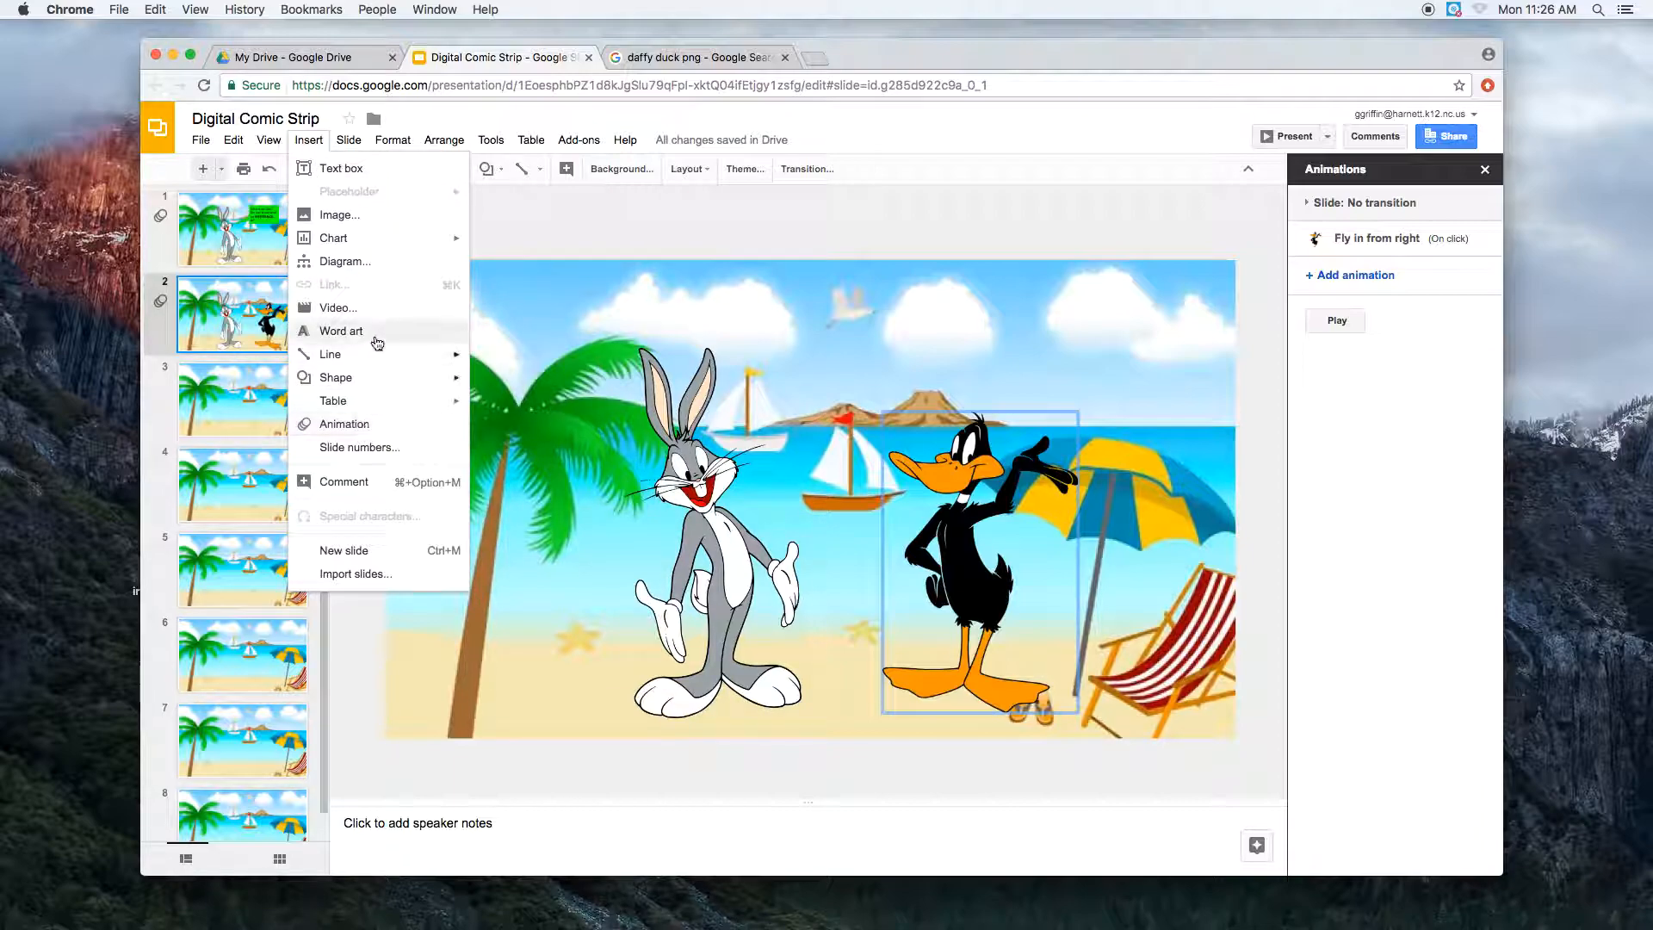
mouse_move(379, 379)
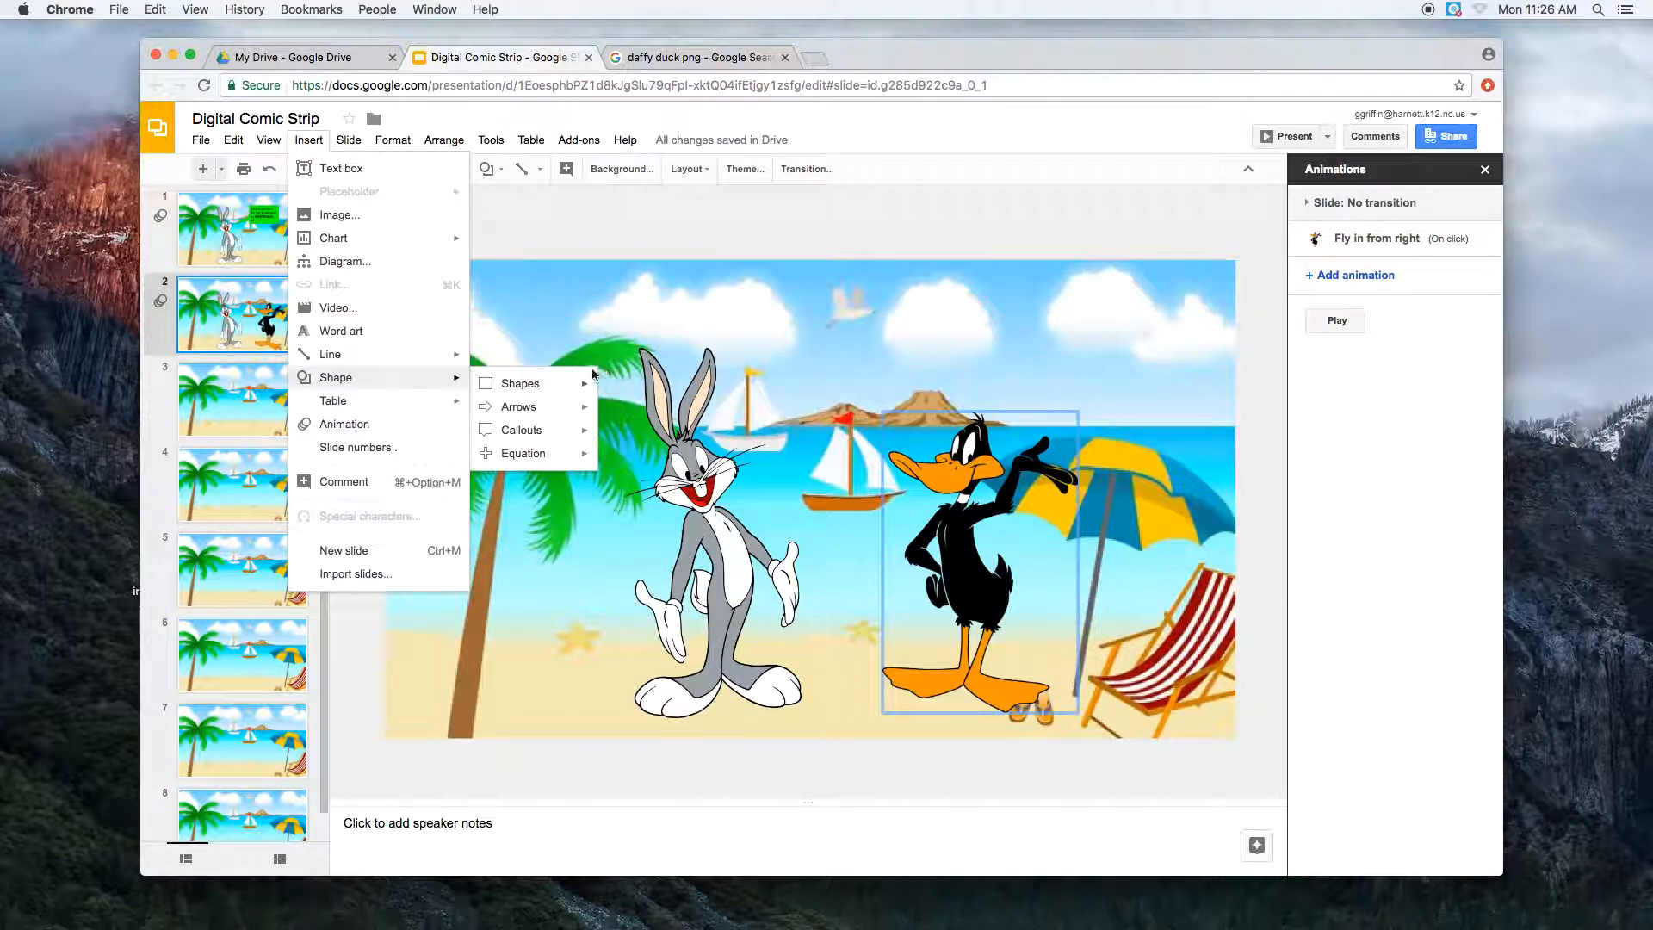
mouse_move(516, 430)
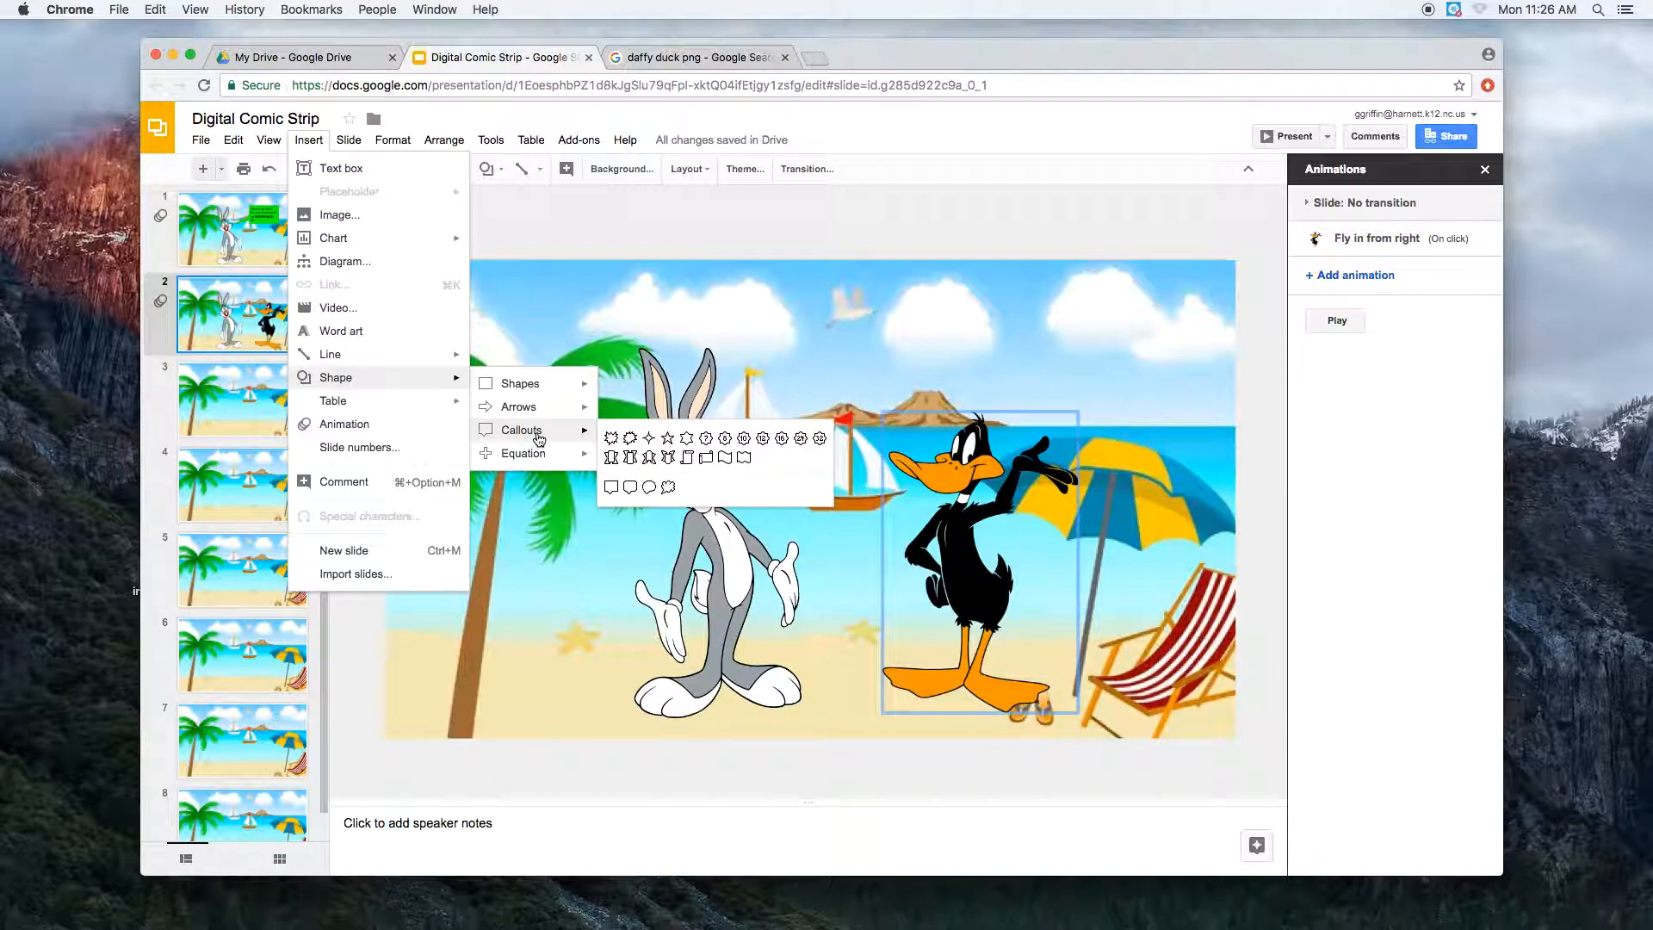
click(649, 487)
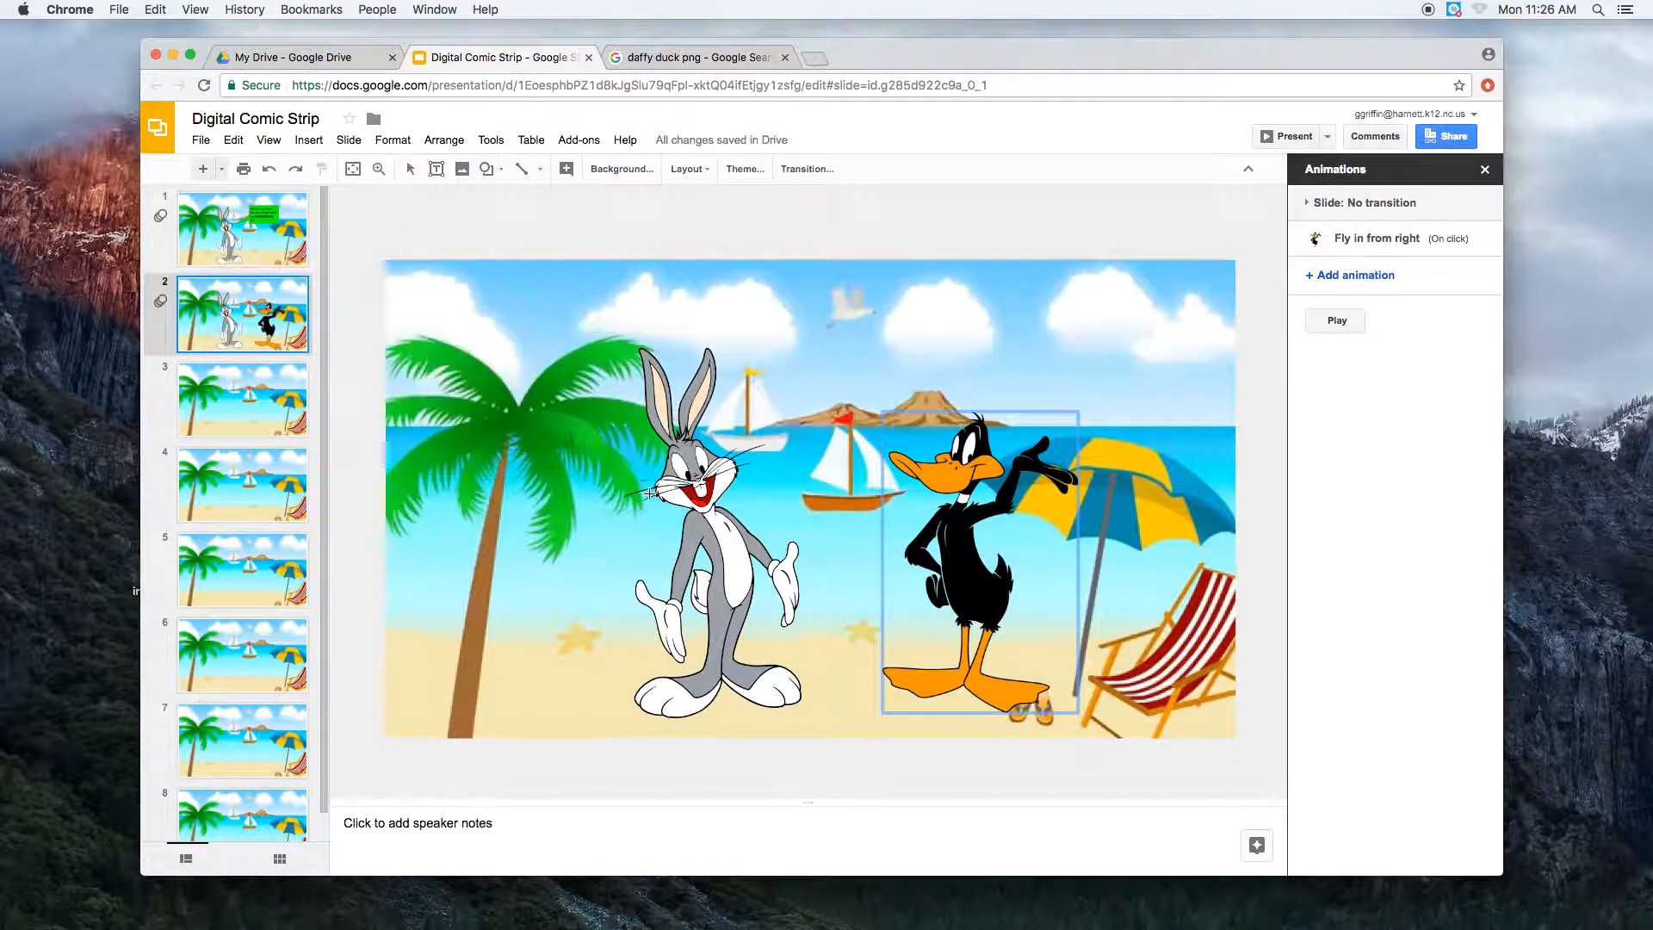
mouse_move(817, 296)
mouse_down()
mouse_move(891, 346)
mouse_move(1013, 364)
mouse_up()
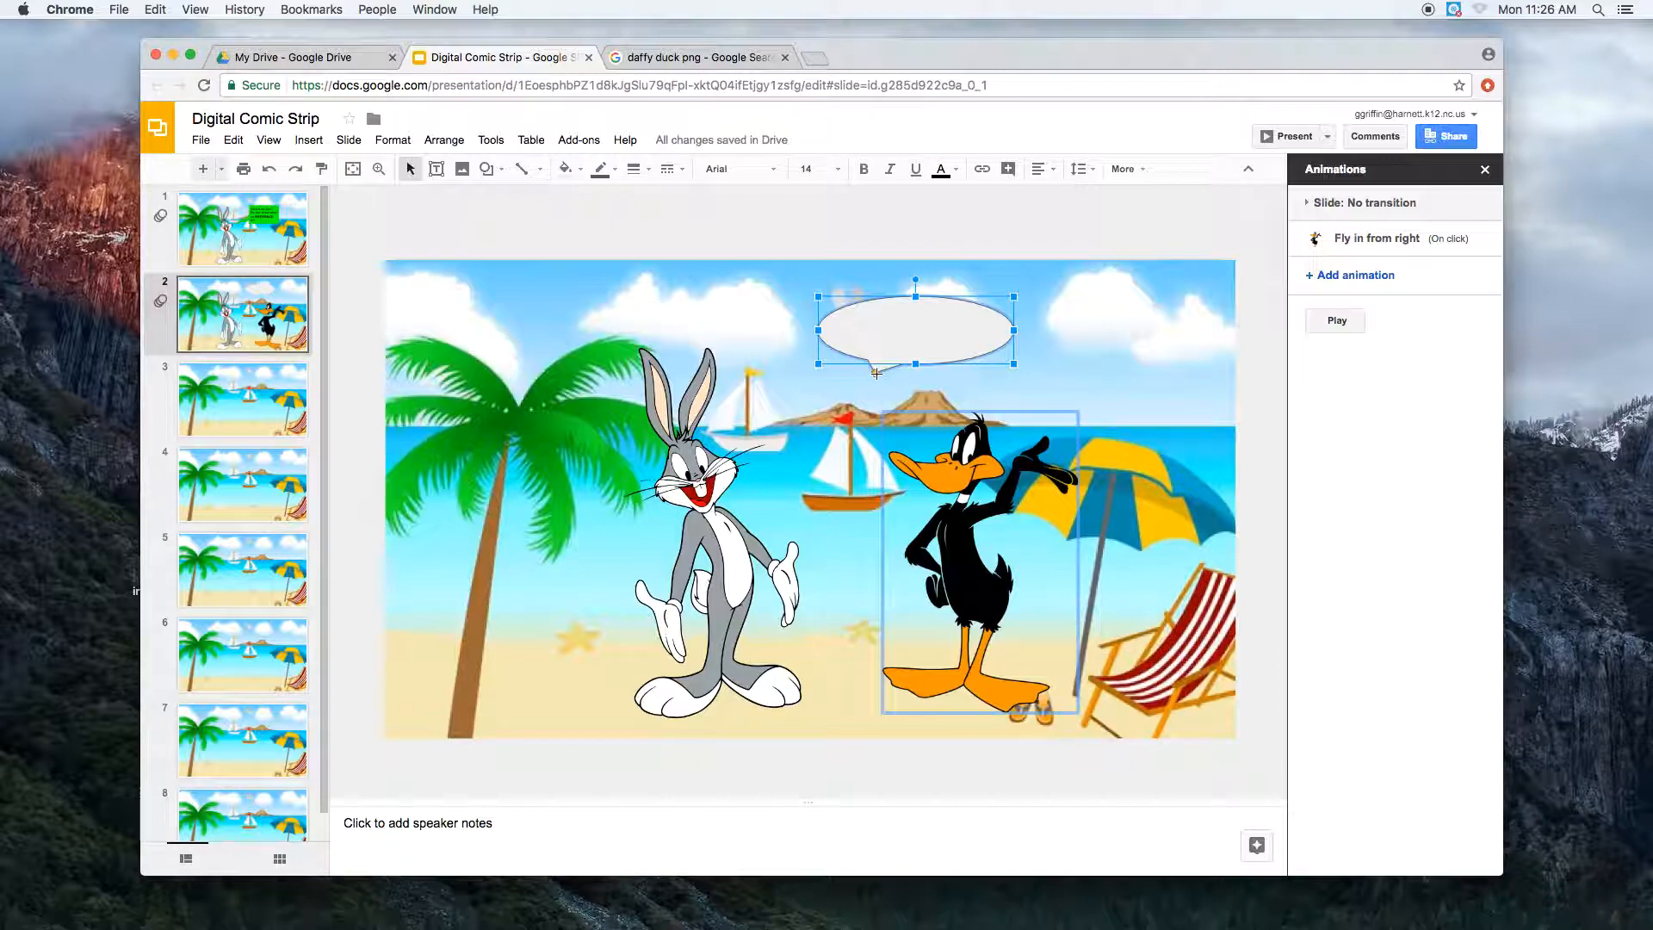
Point the oval callout's tail at Daffy Duck's head and fill the callout with solid yellow.
drag(886, 388, 965, 402)
click(1046, 375)
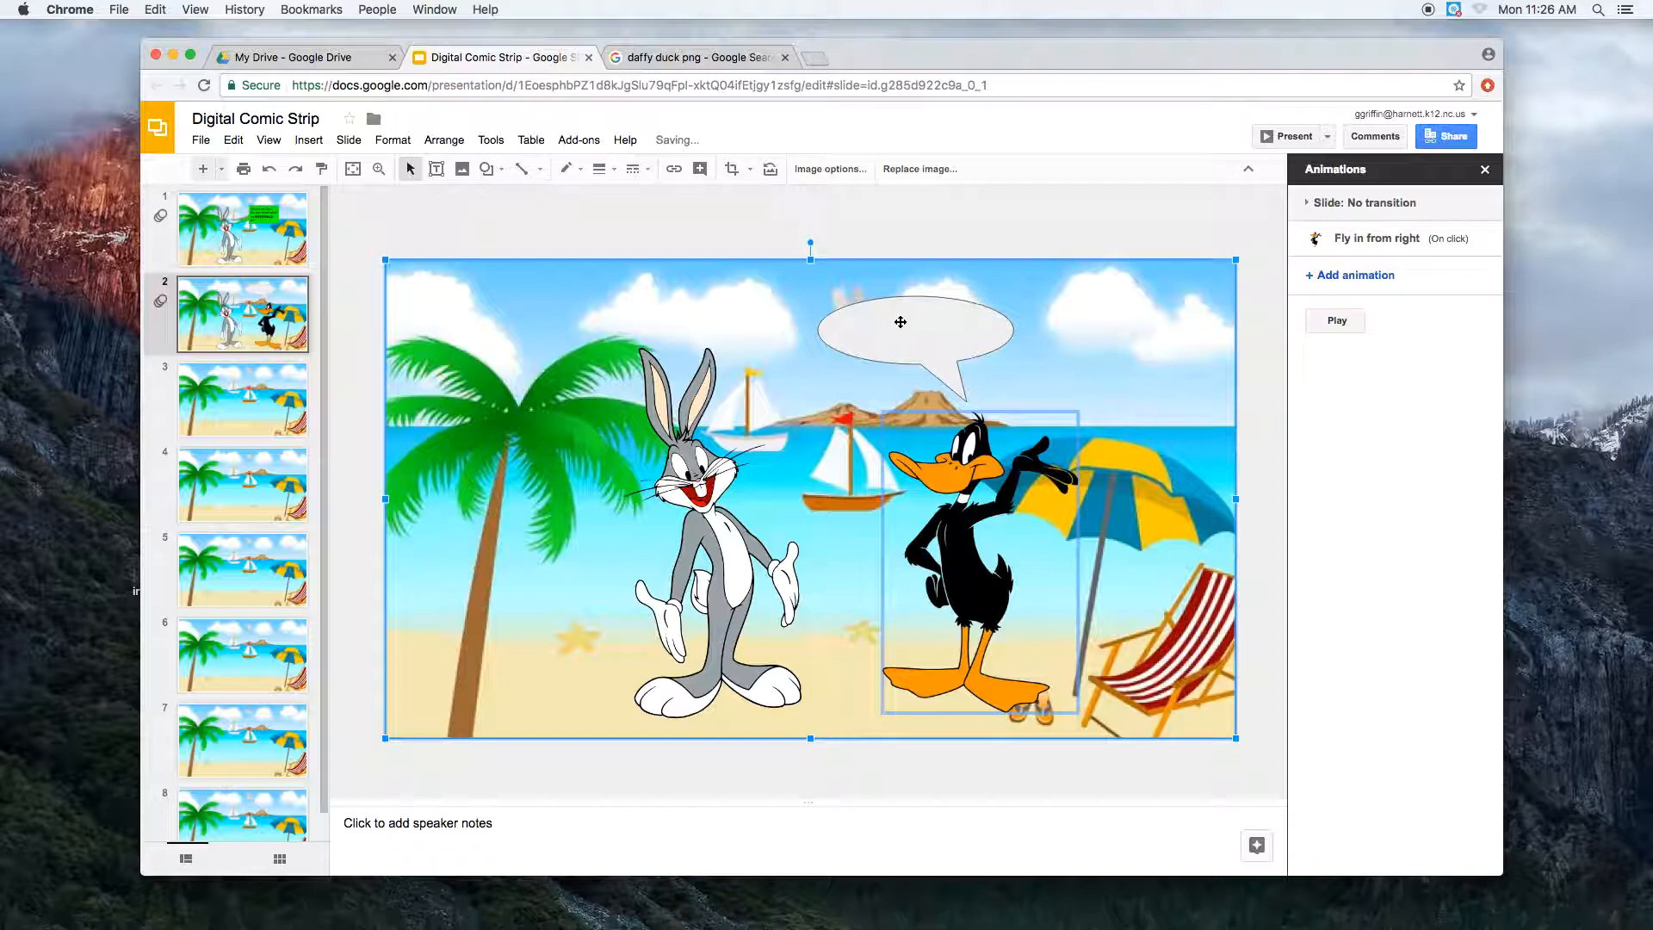
click(900, 324)
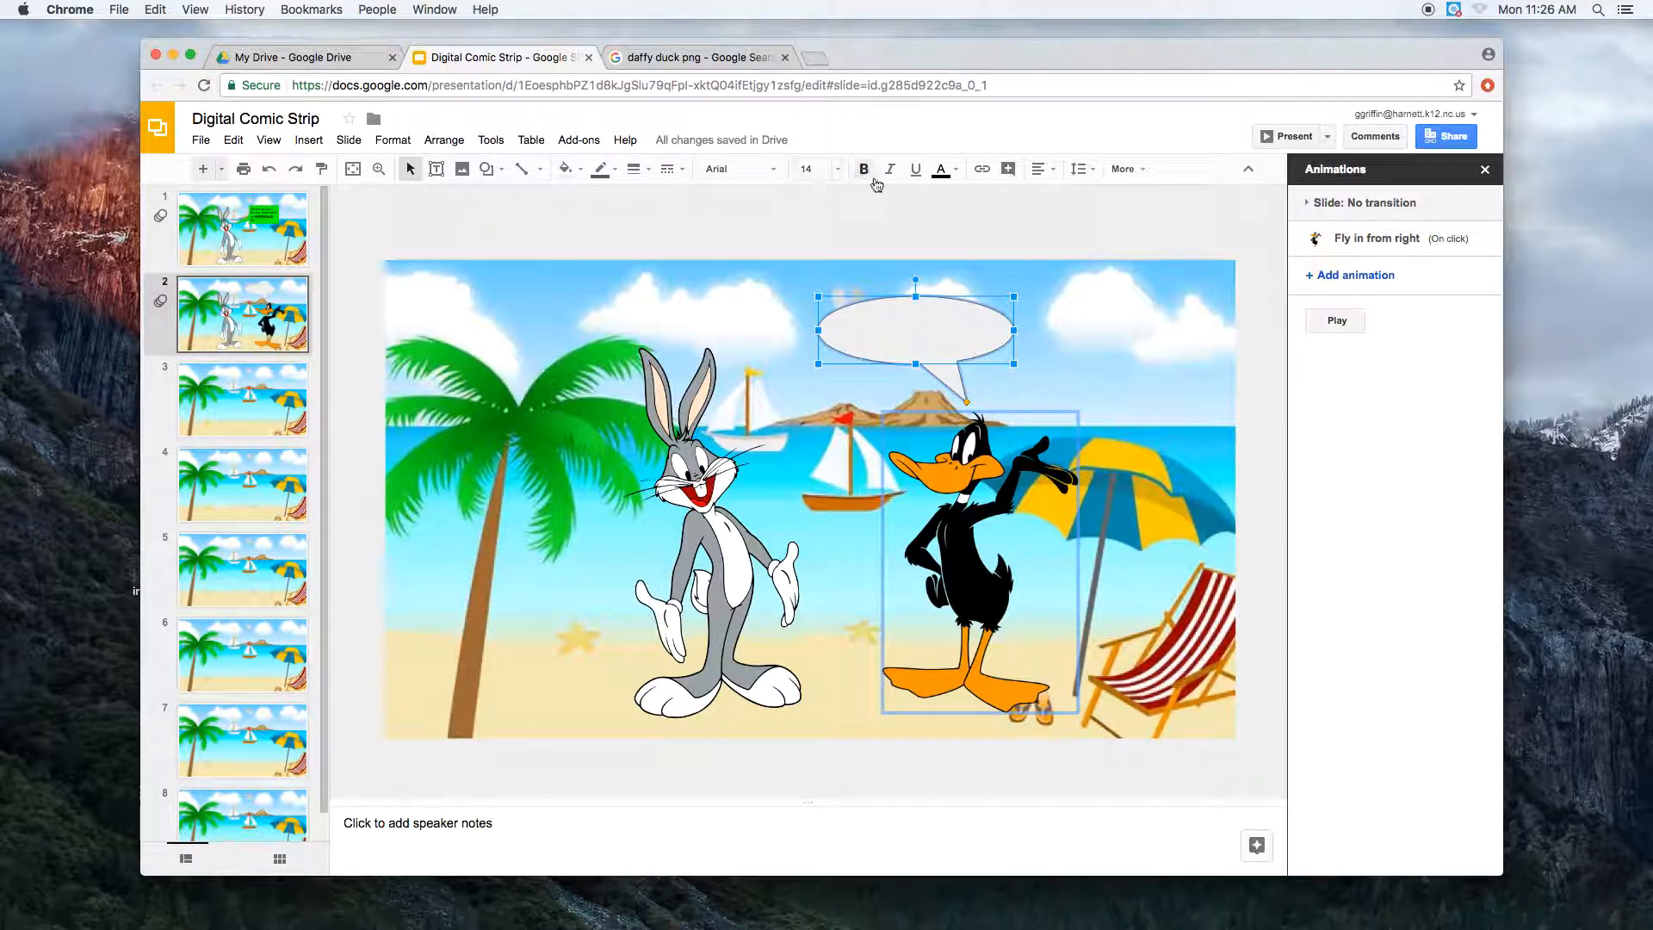
click(566, 170)
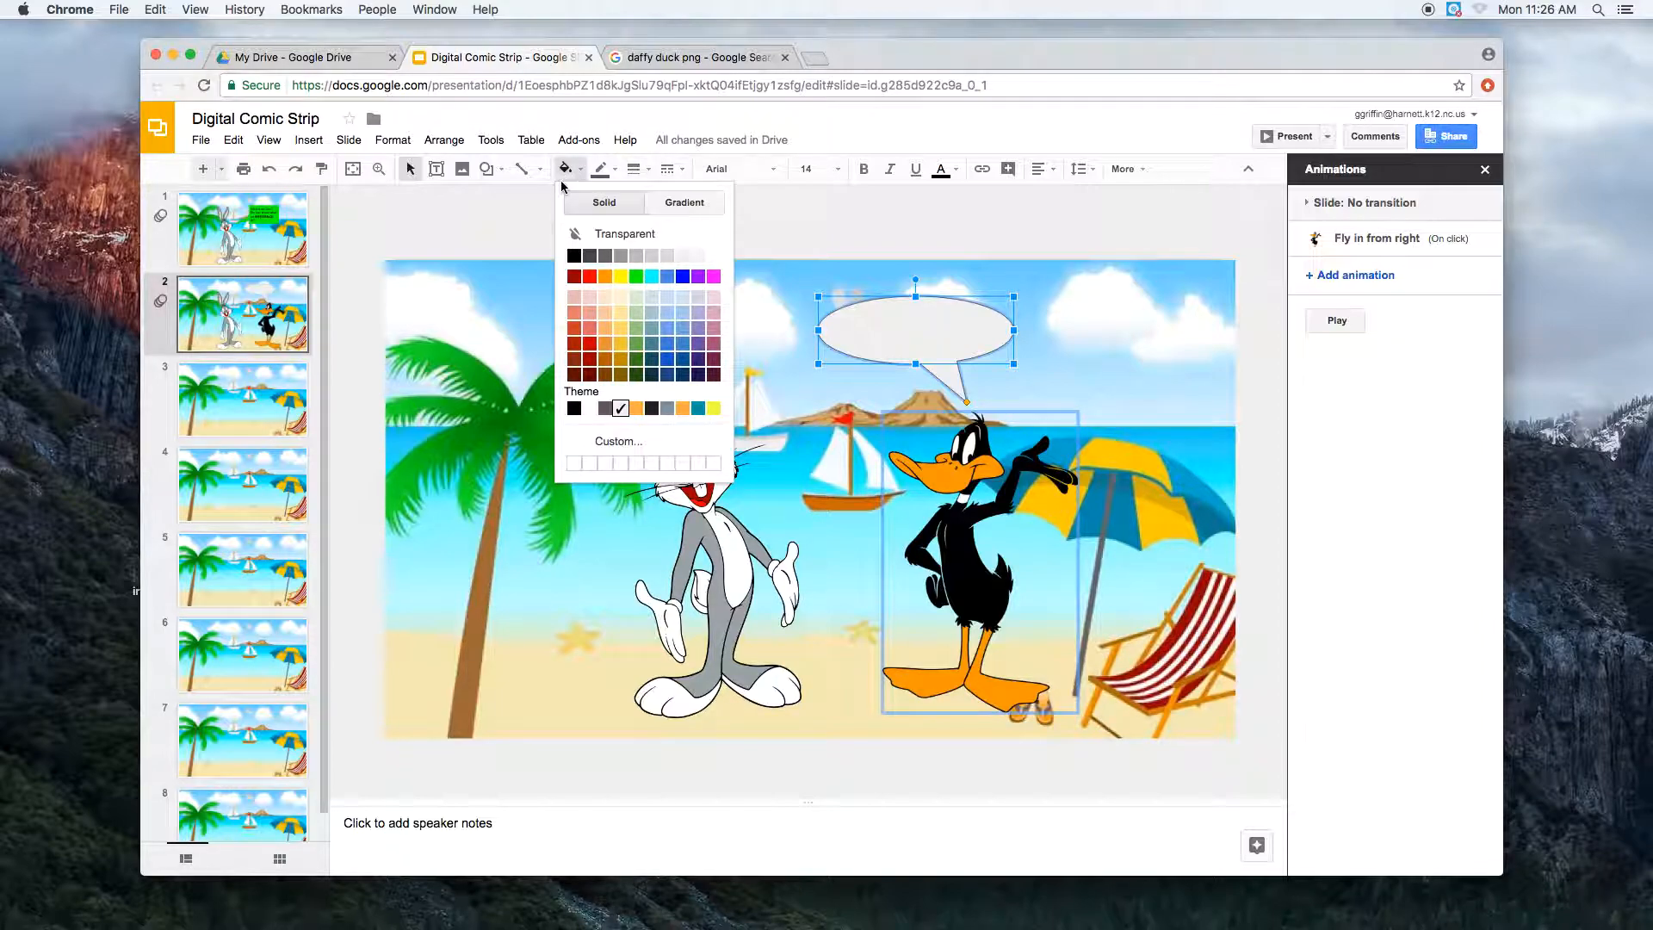
click(620, 275)
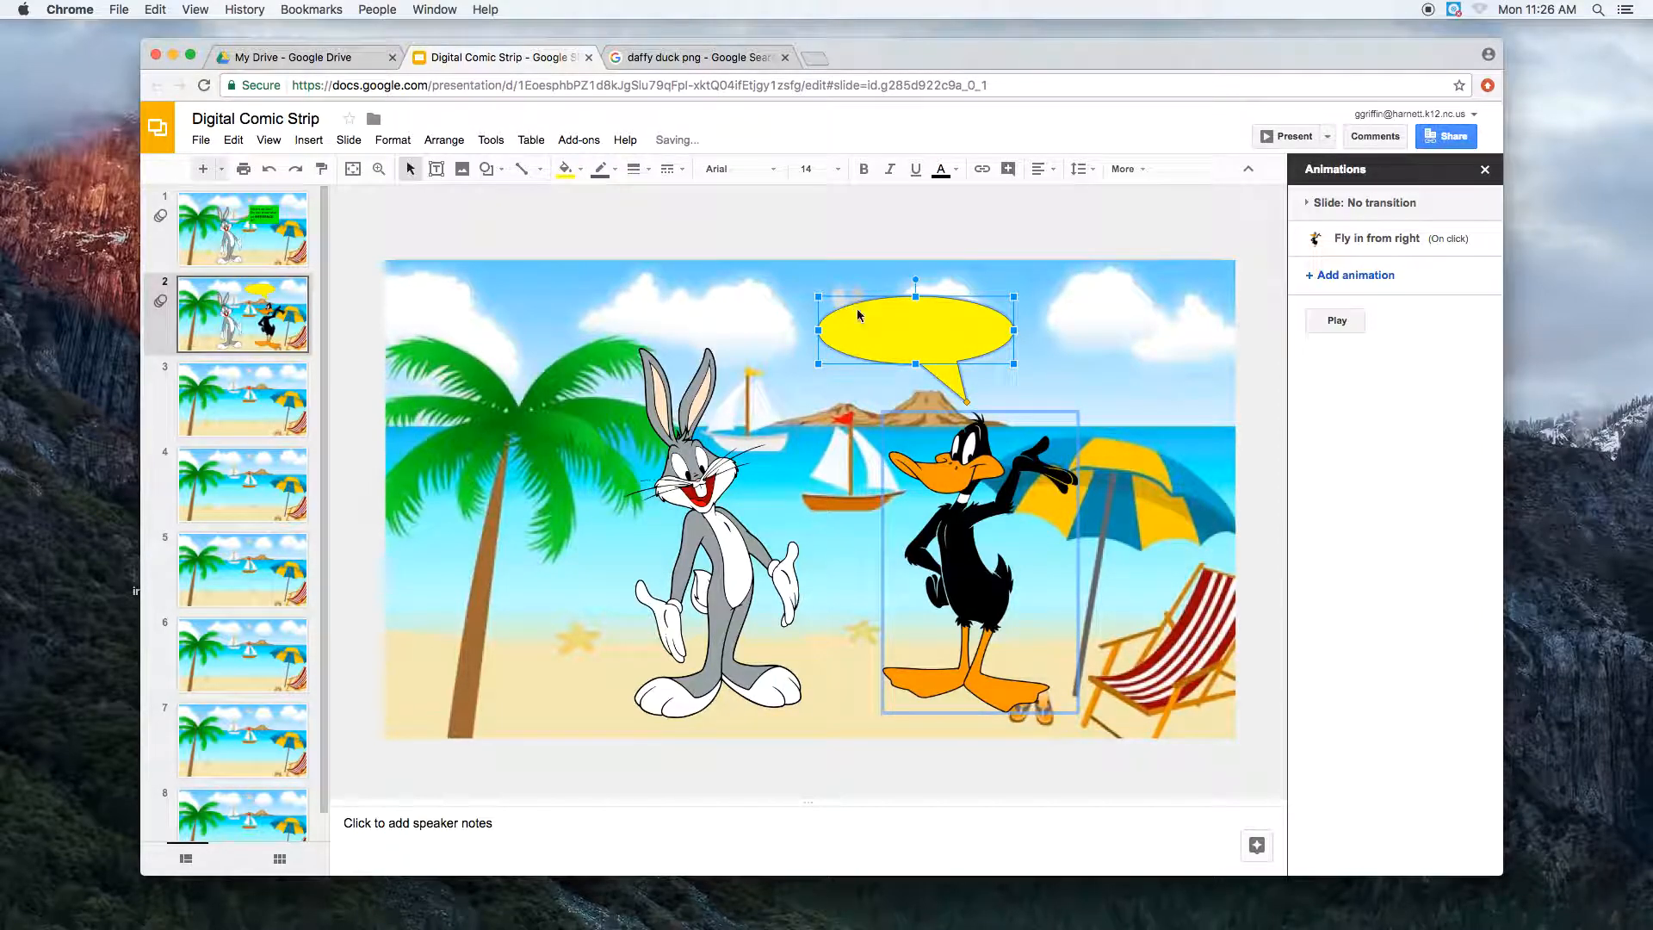
Enter "Hello stupid rabbit." as the text of Daffy Duck's yellow speech callout.
text(Hello stupid rabbit.)
key(super+a)
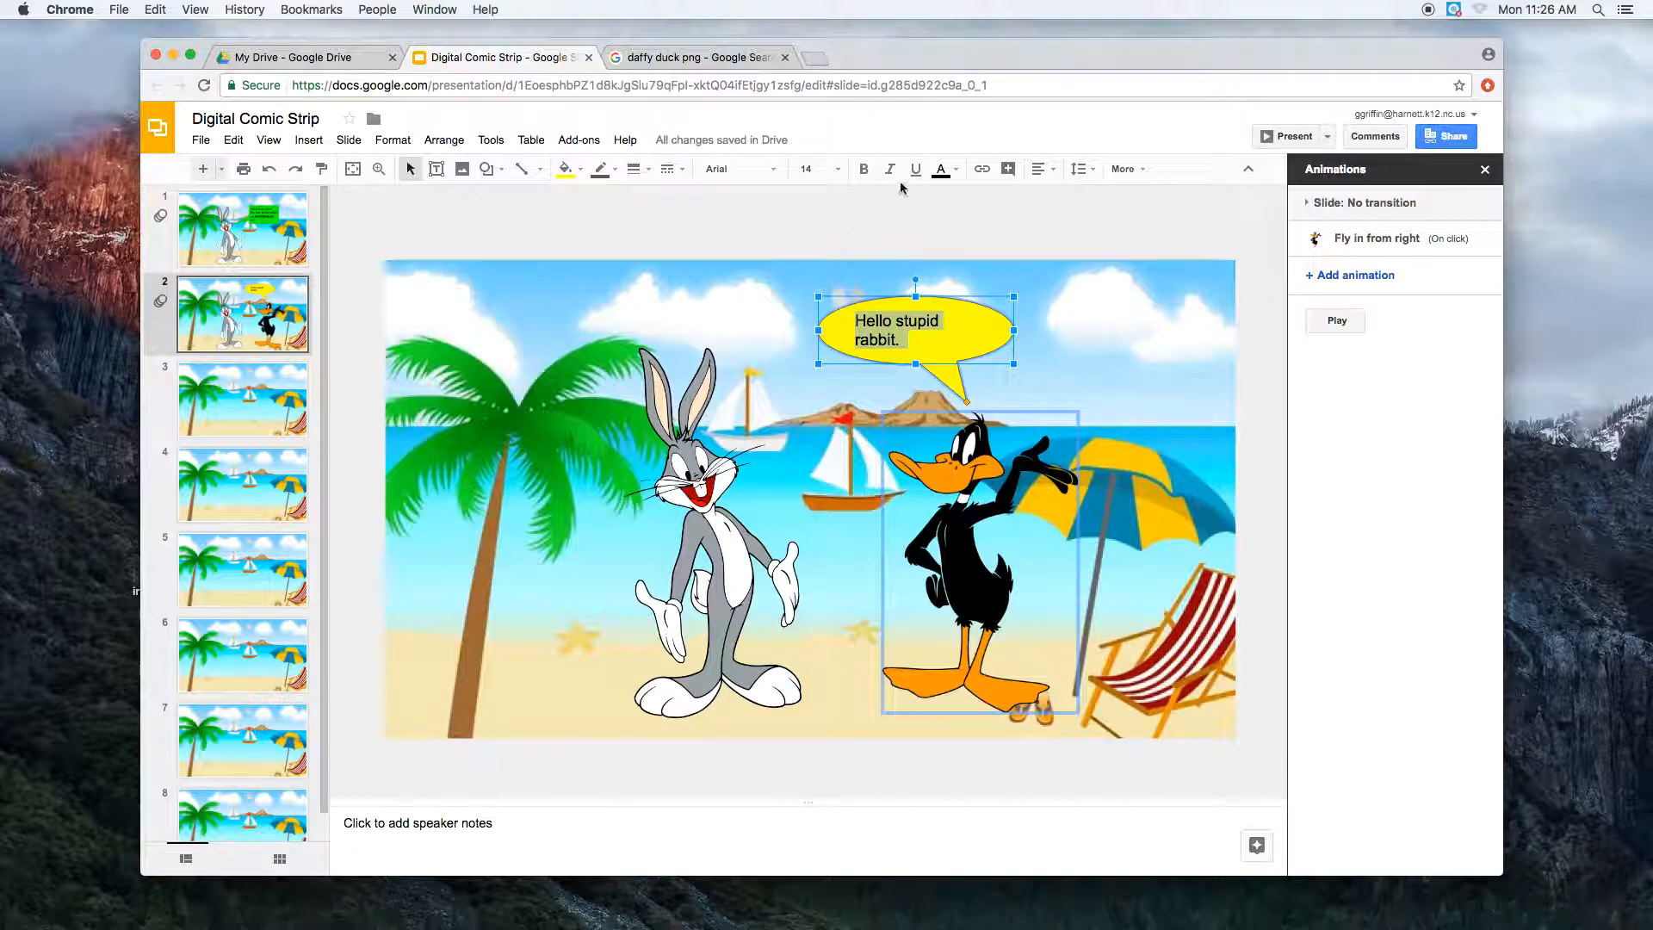
click(943, 343)
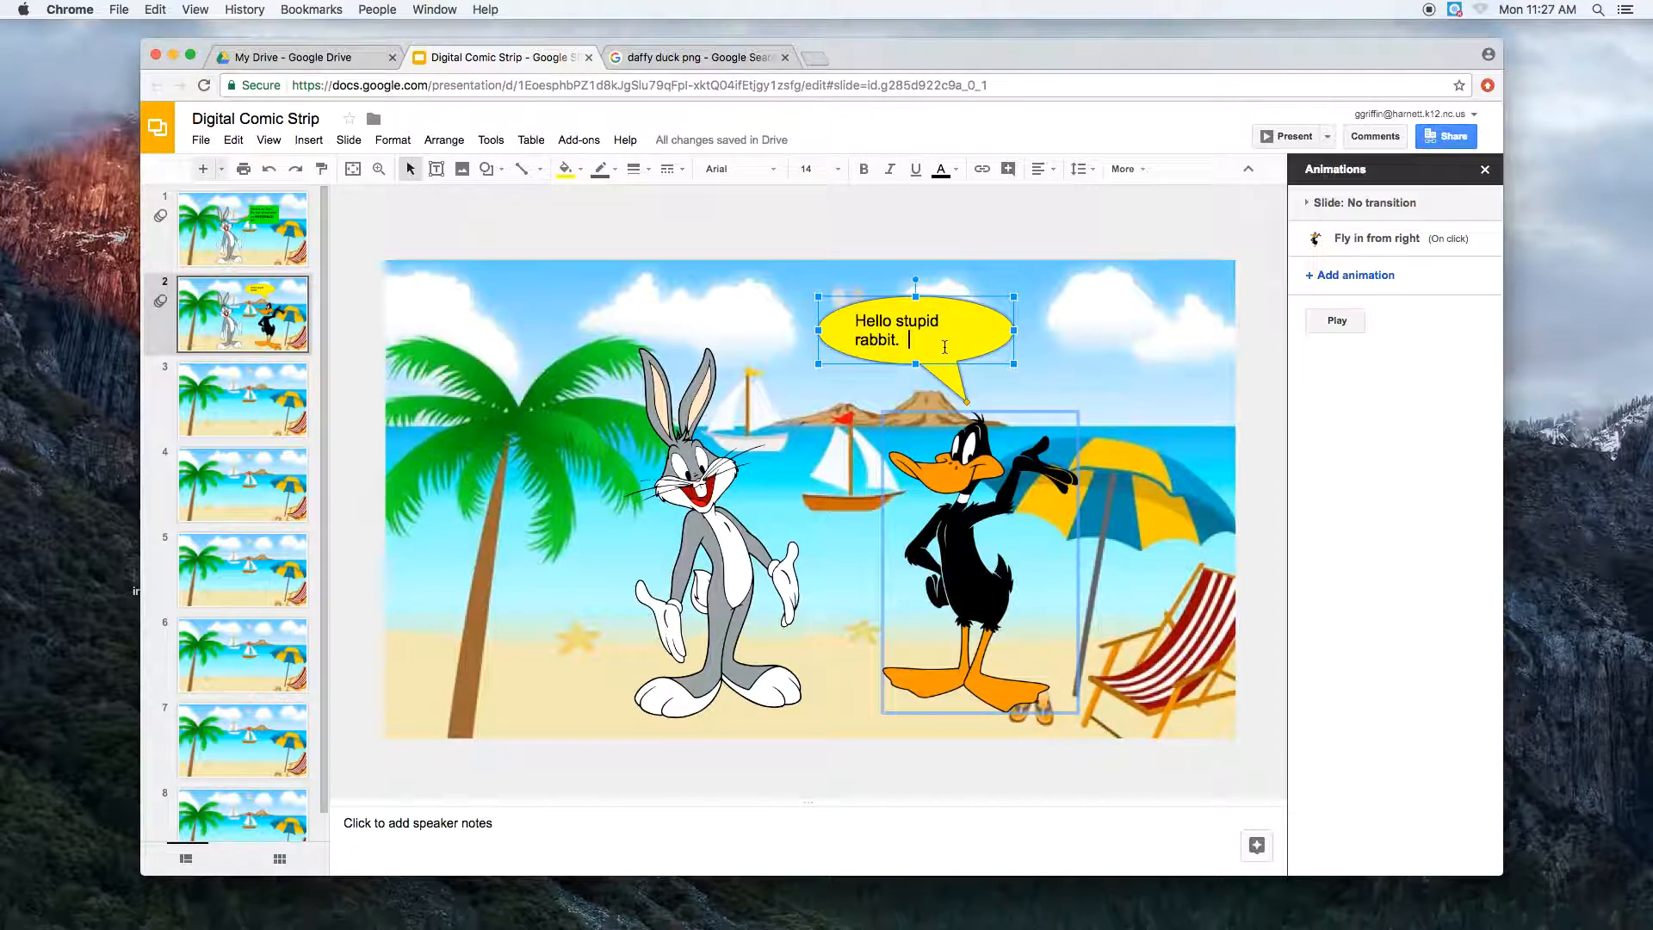
Give Daffy Duck's speech callout an on-click Fade in animation and preview slide 2's animations.
click(1334, 275)
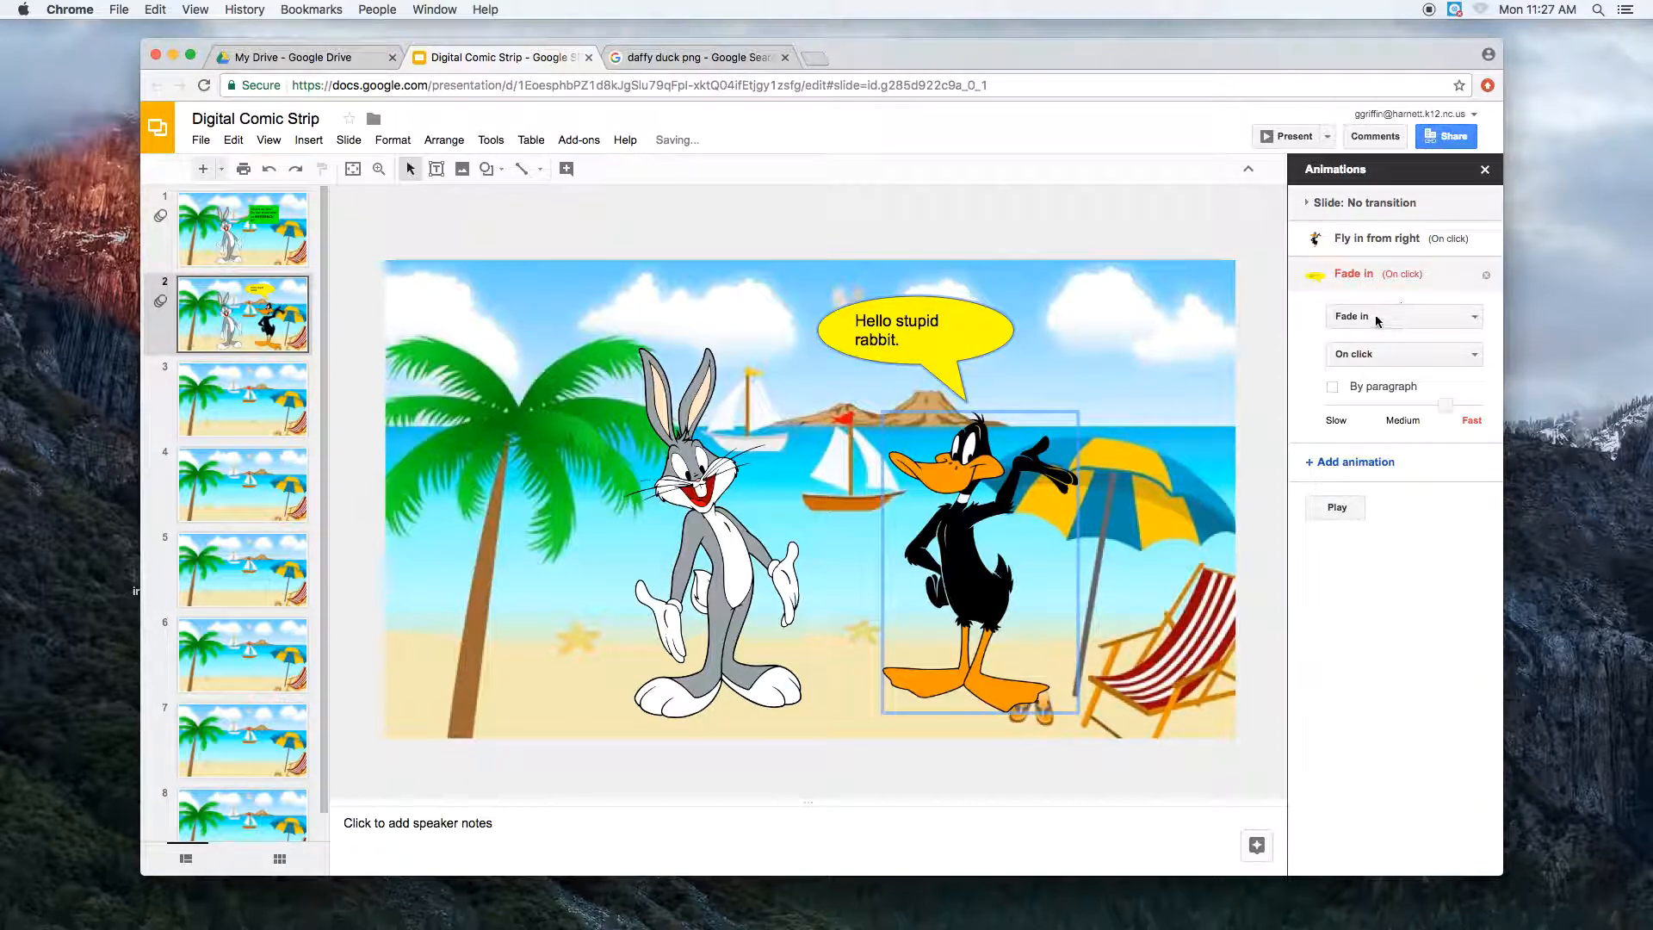
click(1336, 505)
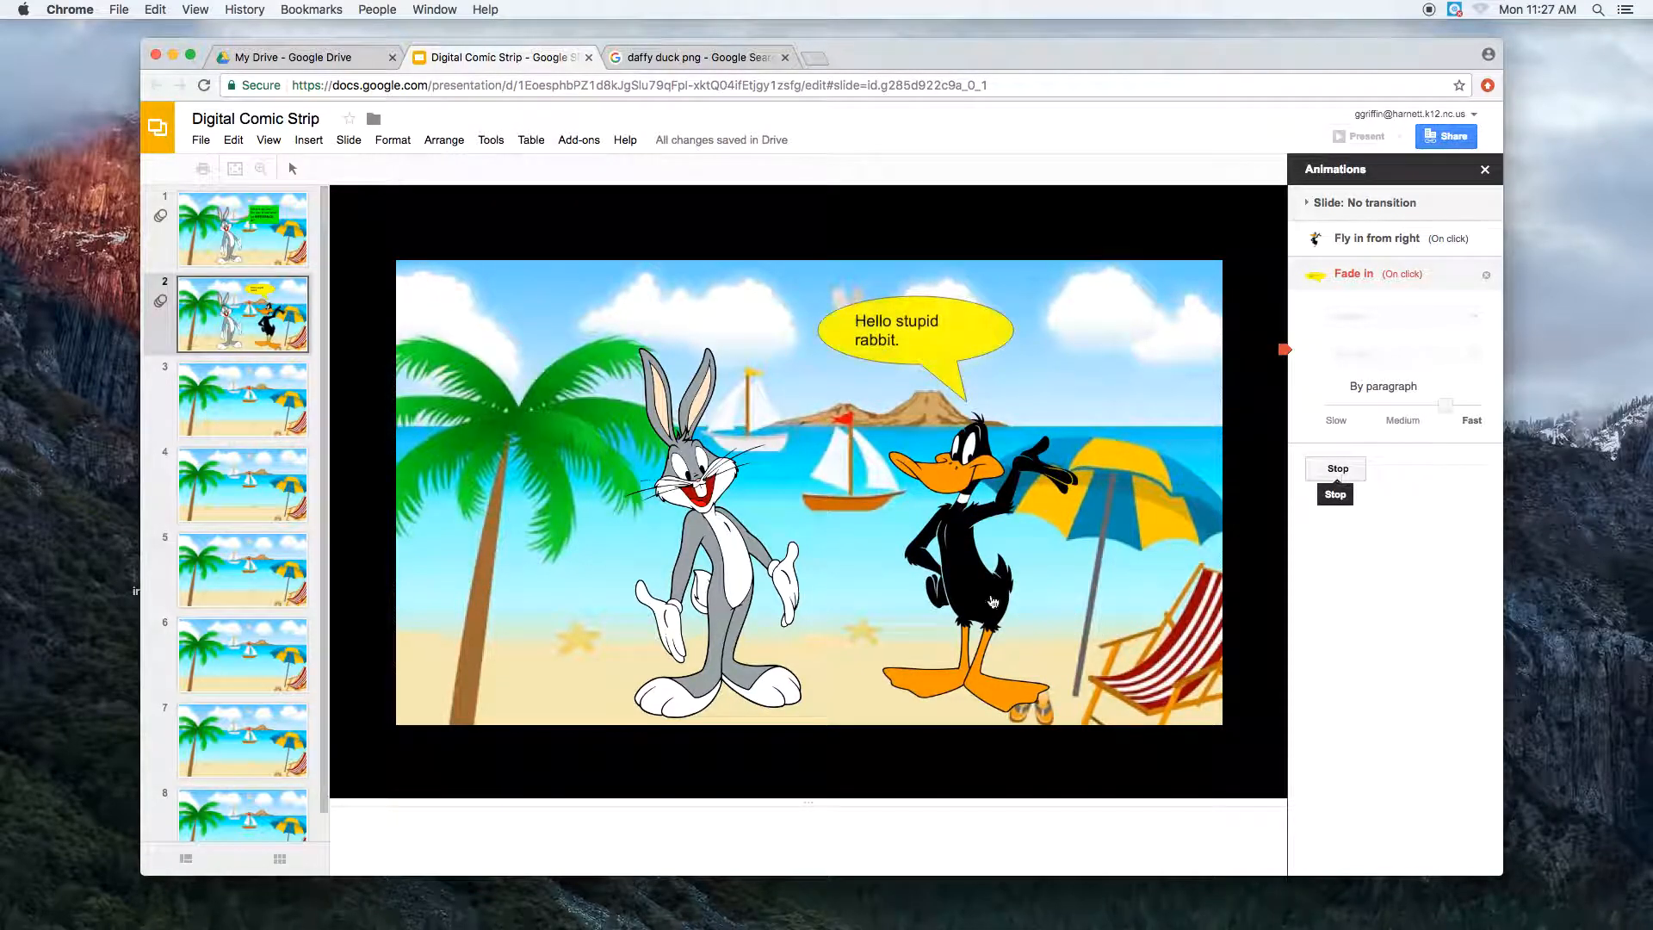
click(811, 451)
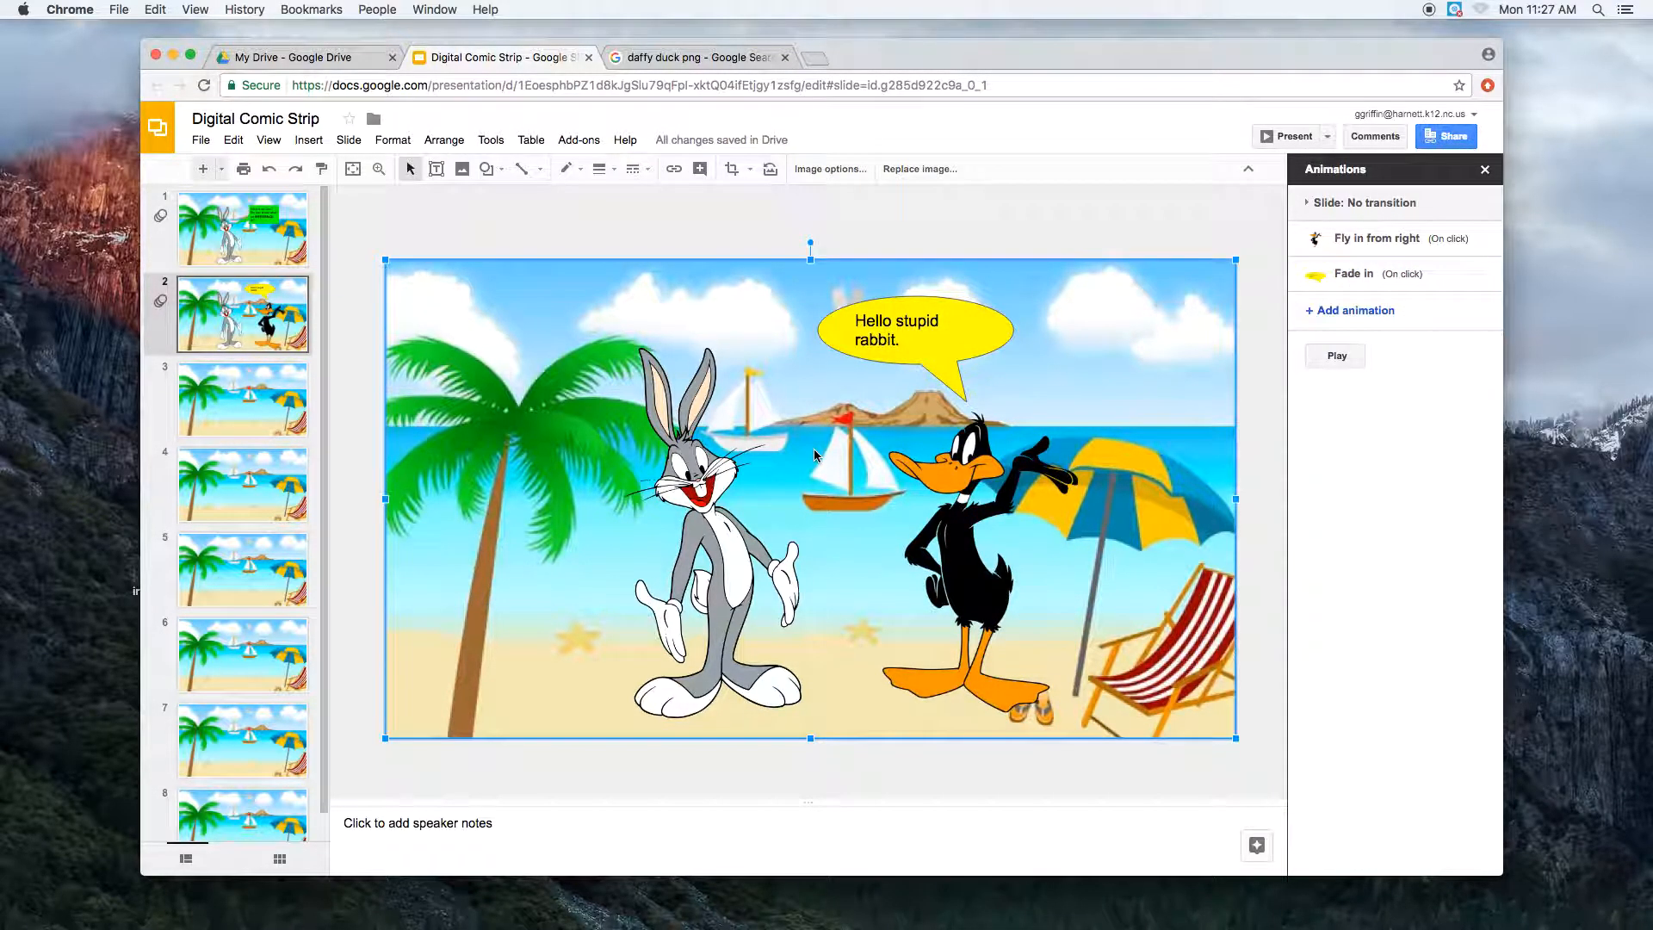
Present the comic full screen from slide 1, step through the animations up to slide 3, and return to editing.
click(239, 229)
click(1280, 137)
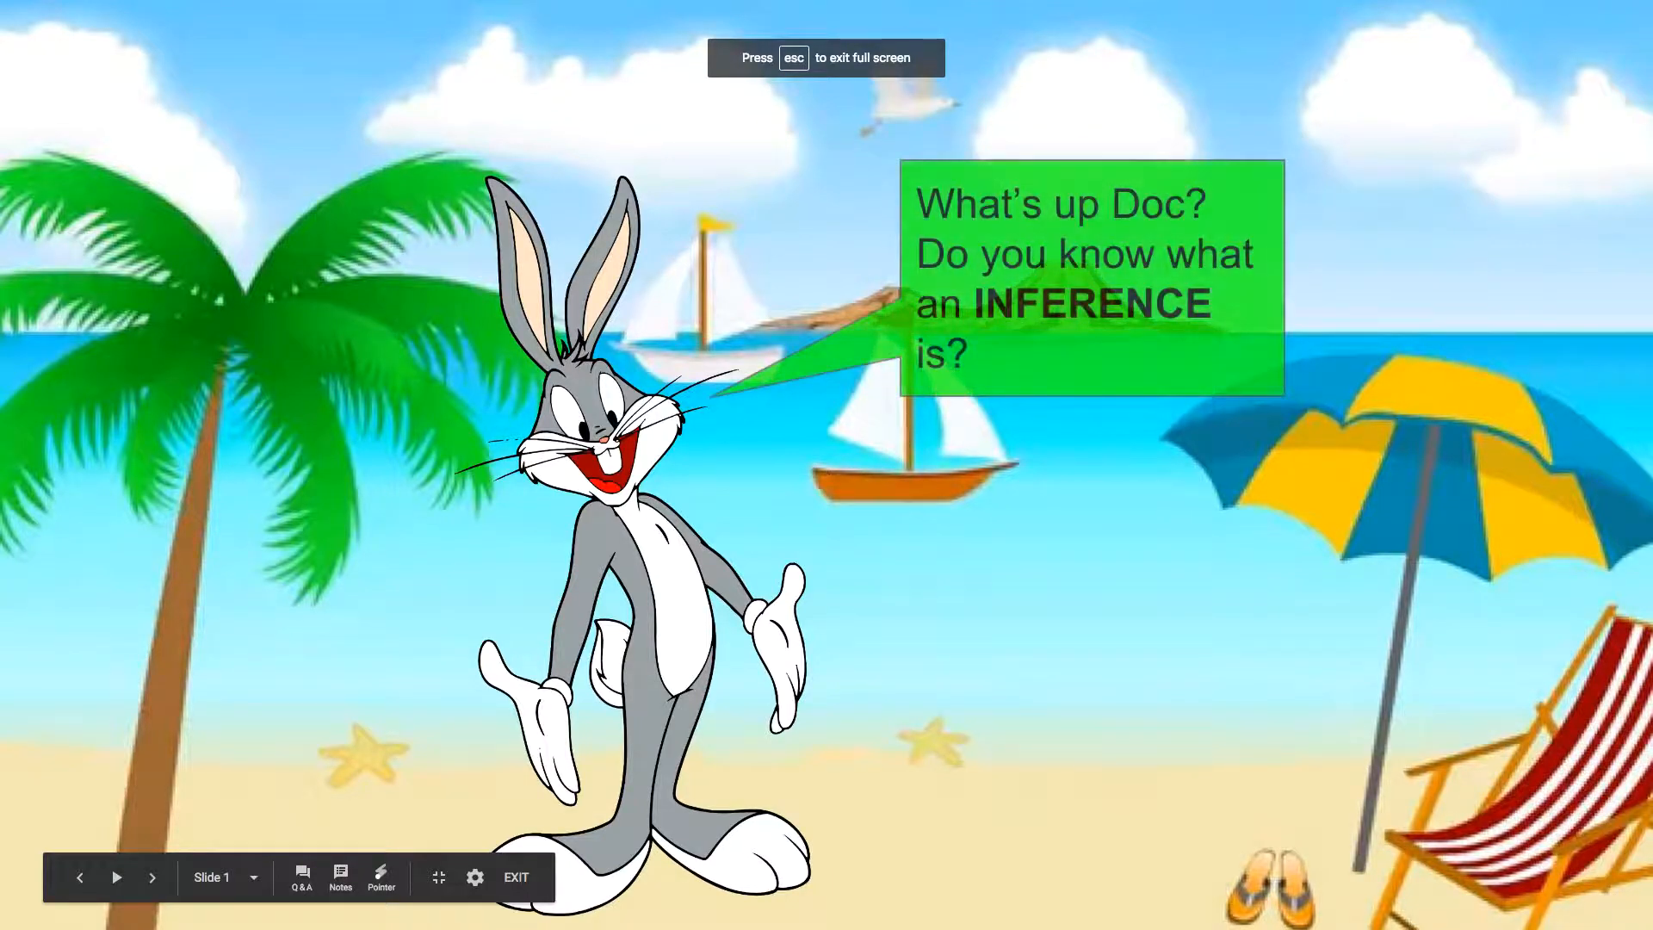
key(Right)
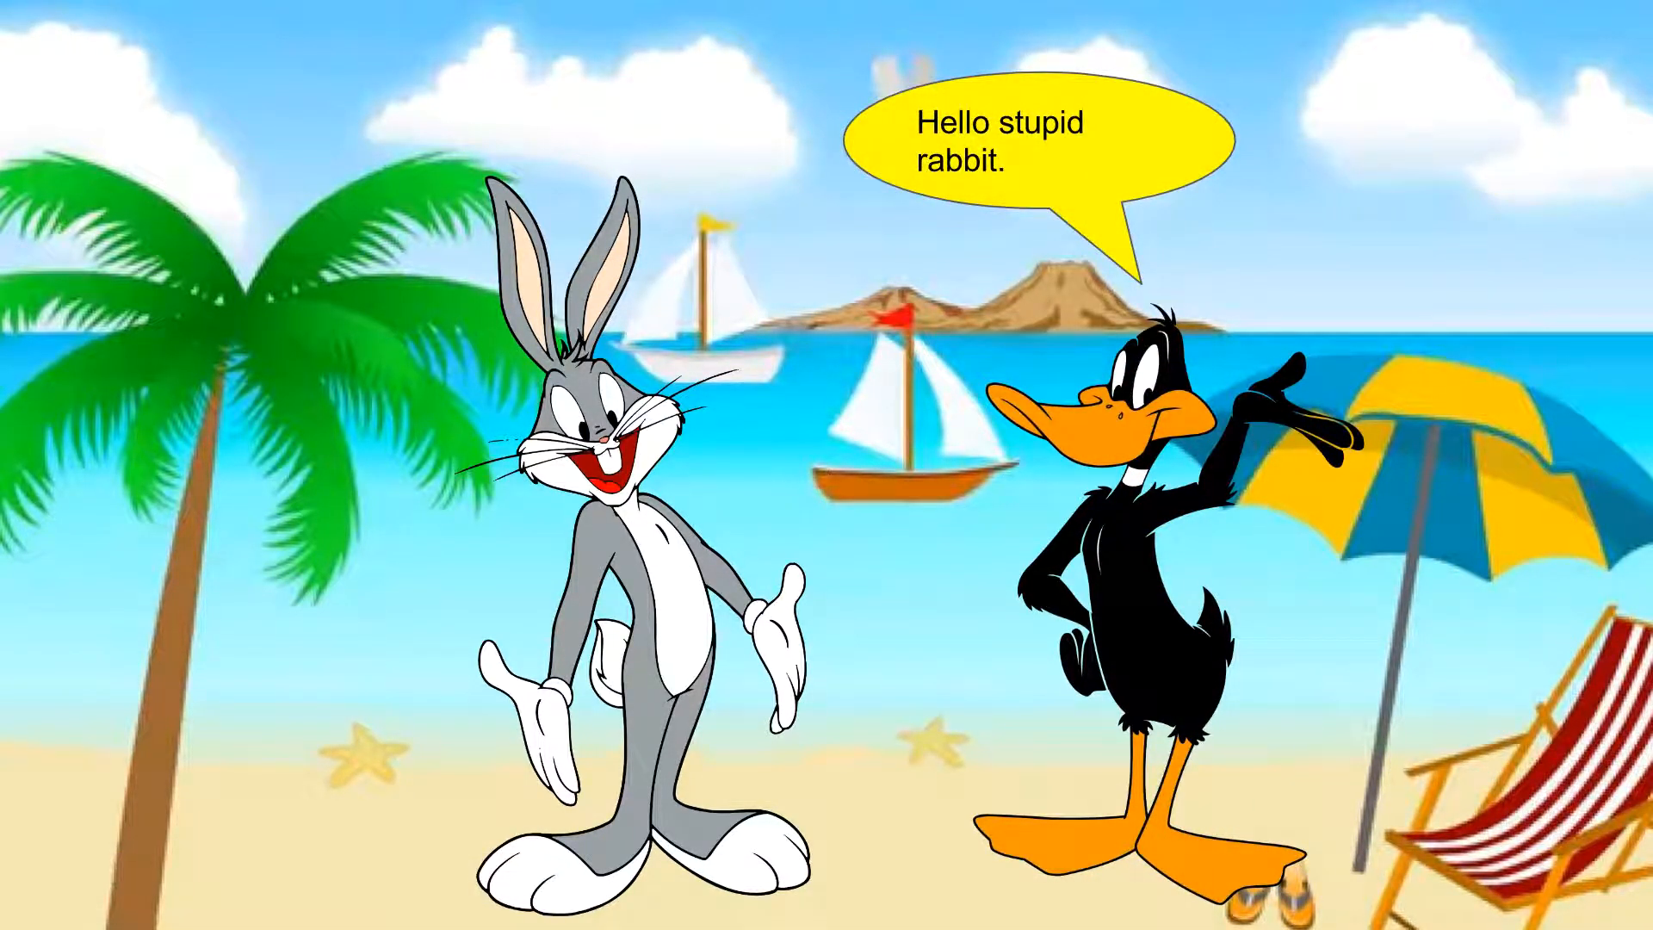
key(Right)
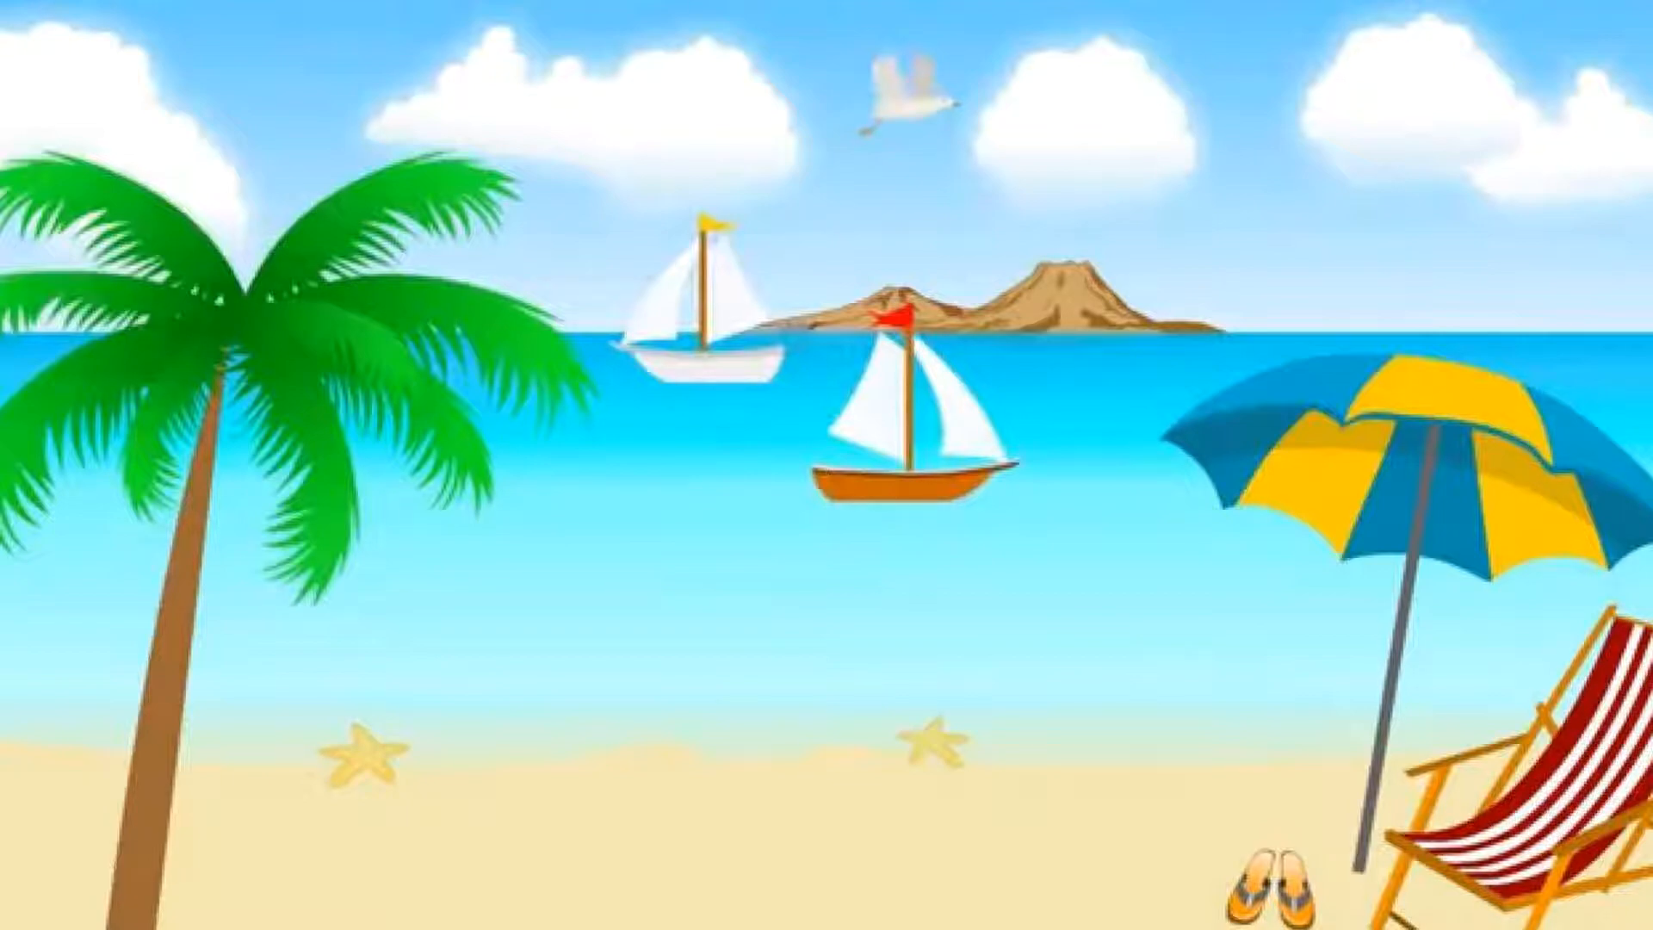
key(Left)
key(Left)
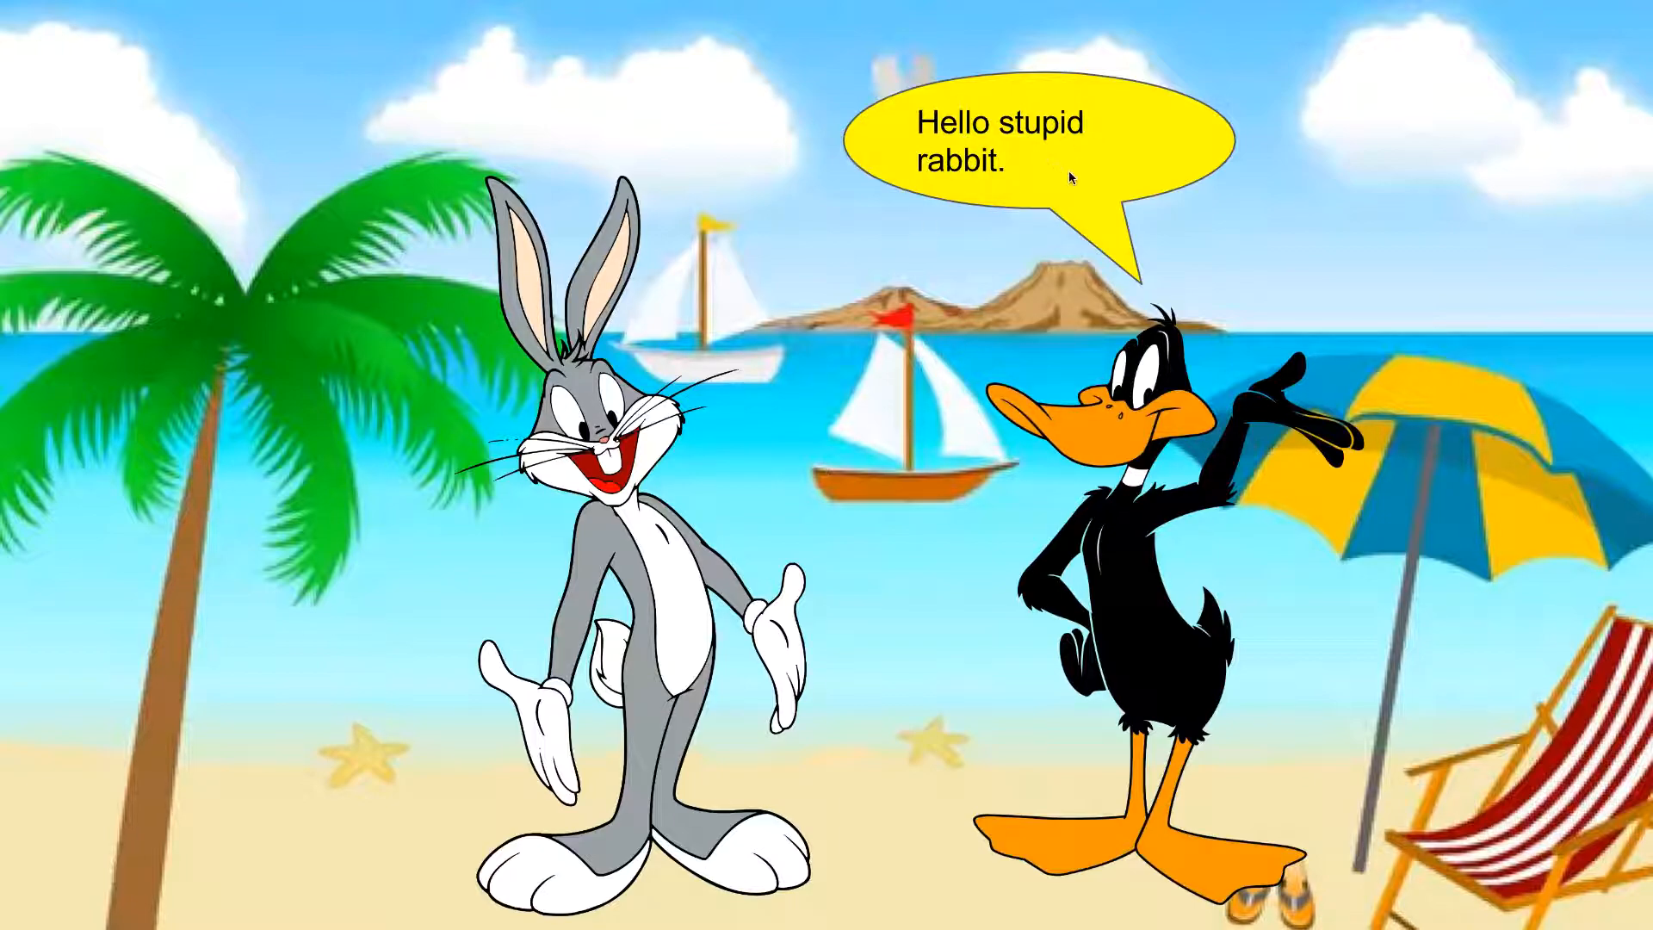
click(1037, 176)
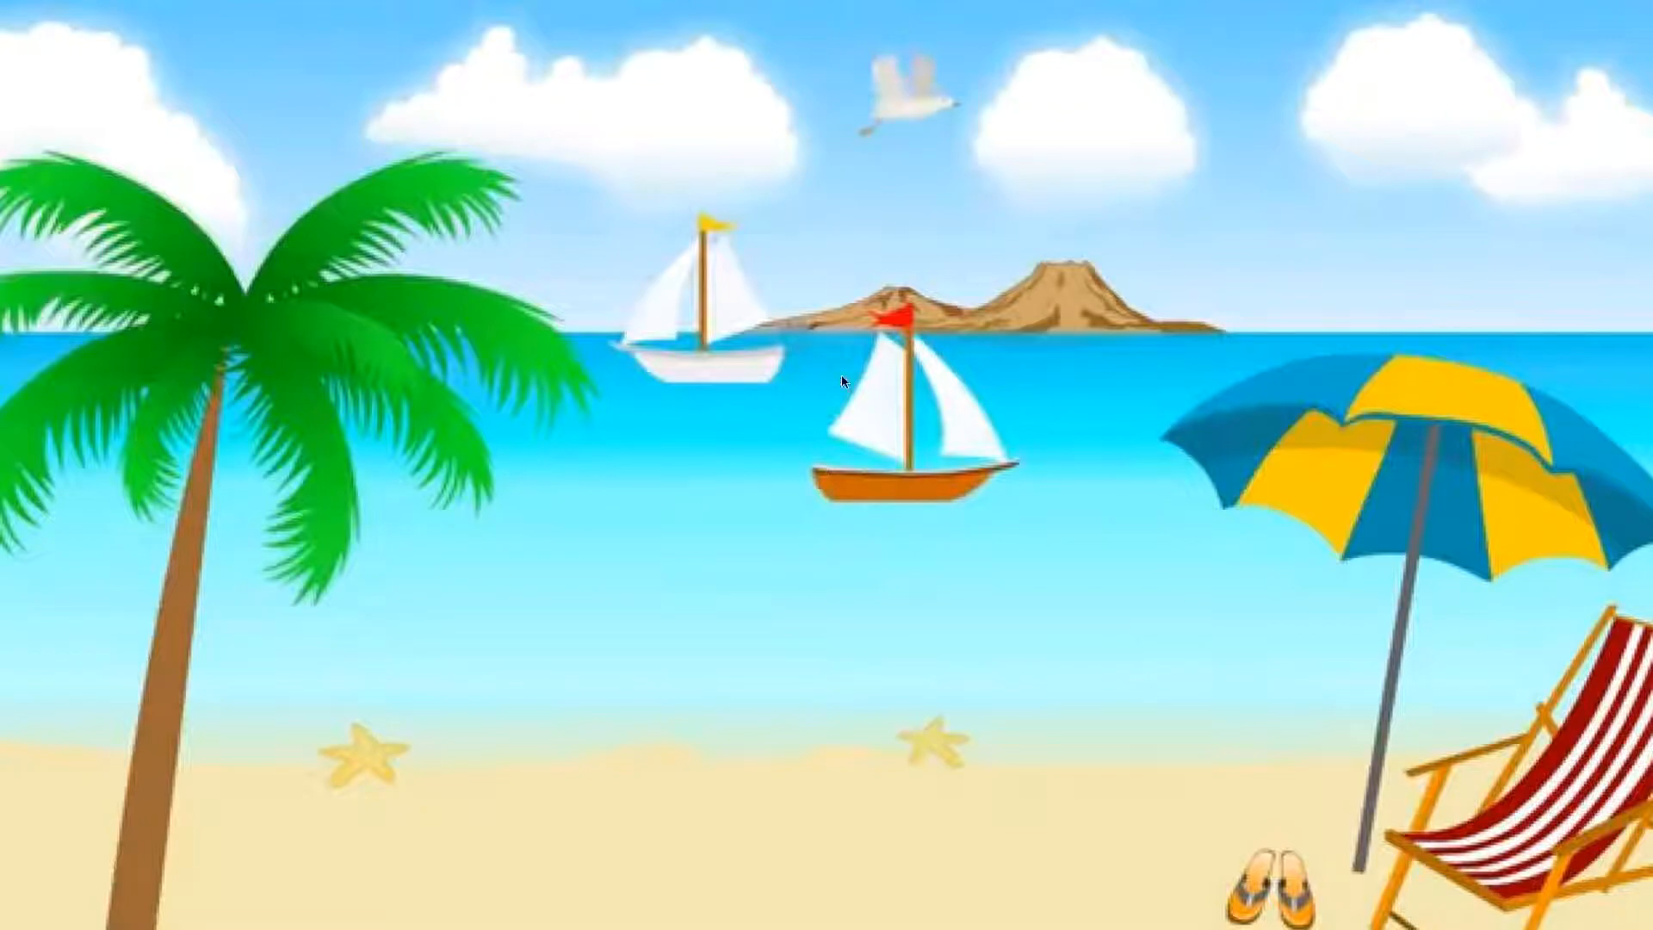
key(Escape)
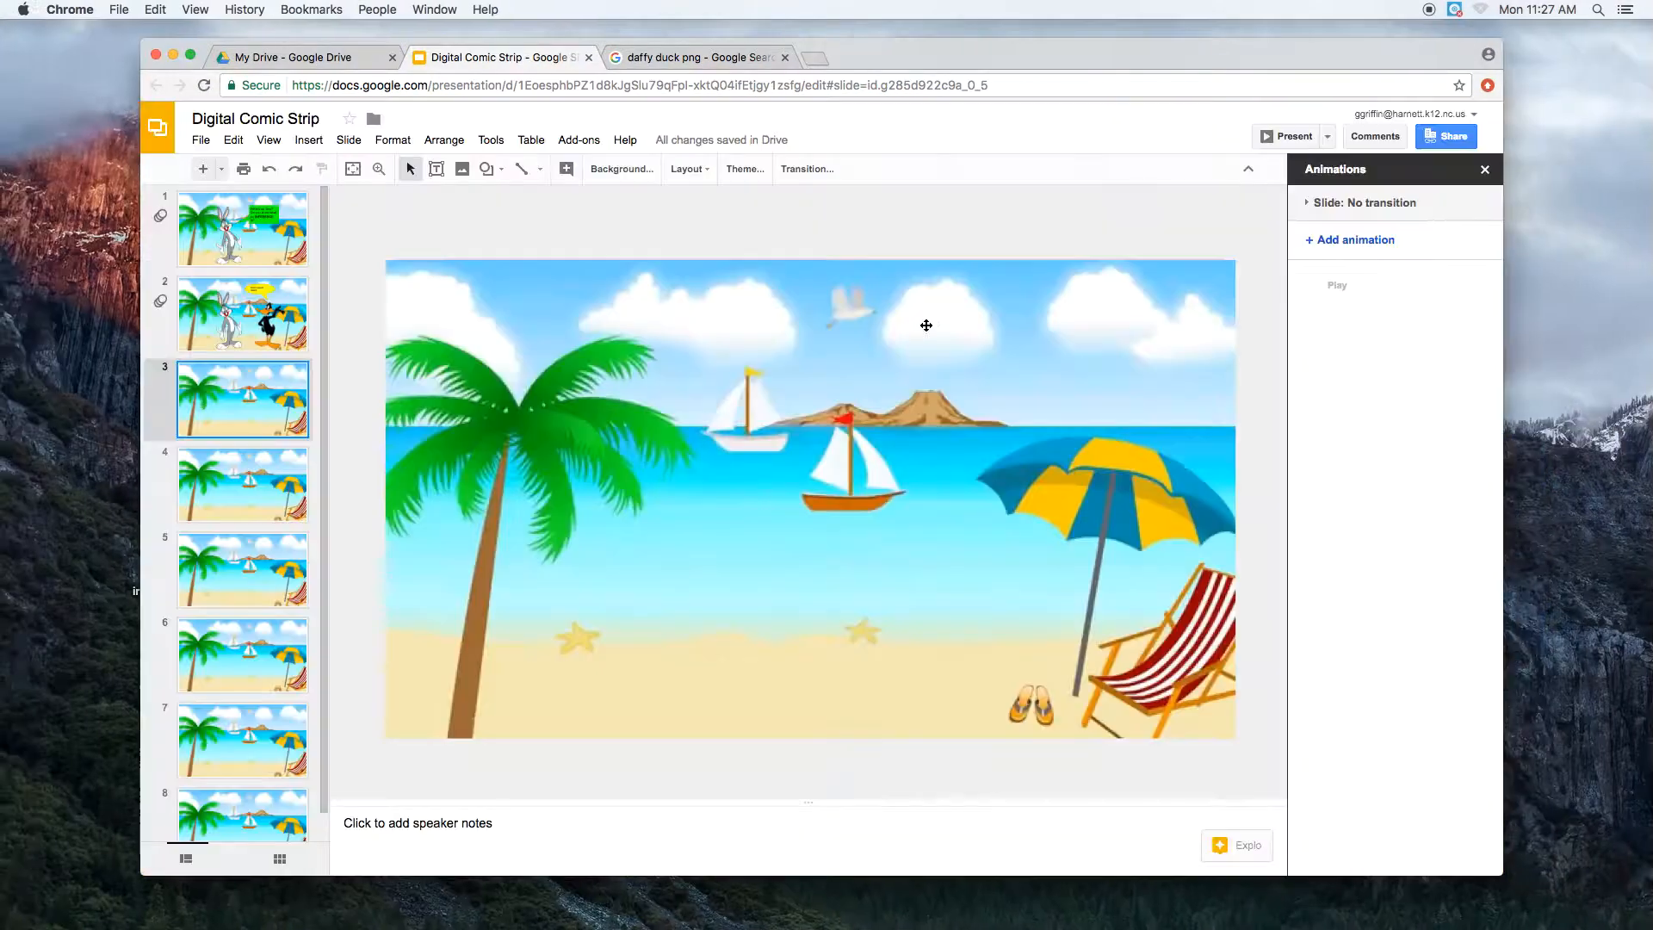
Close the Daffy Duck image search and open Google Drive in a new browser tab.
click(689, 57)
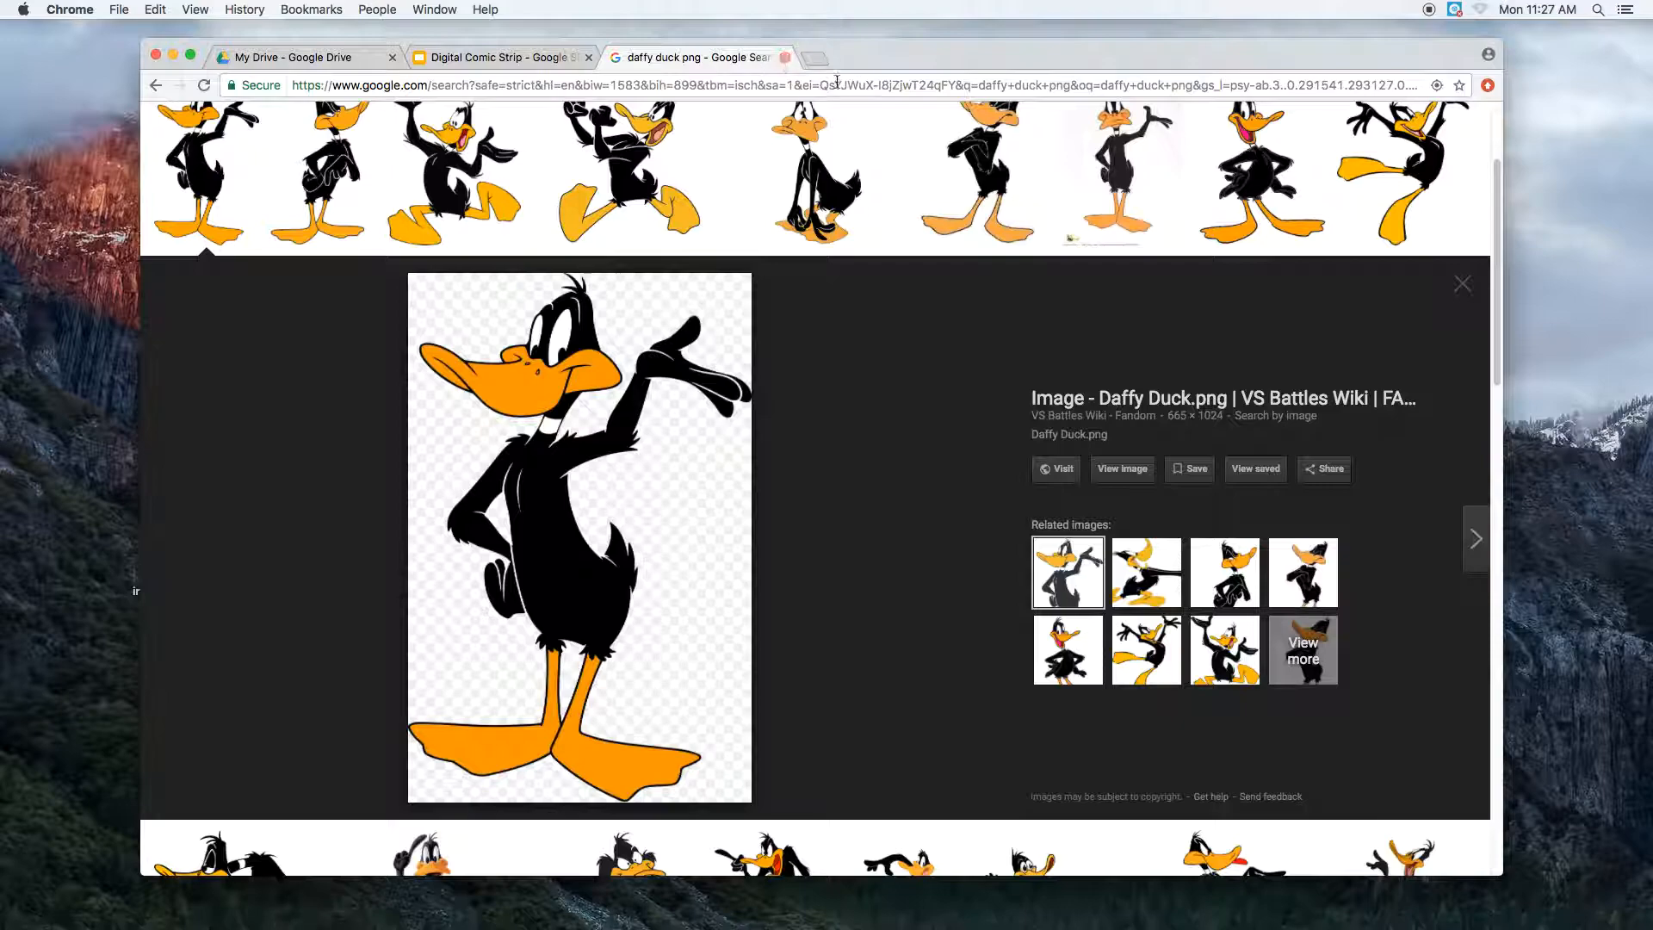
click(784, 57)
click(618, 59)
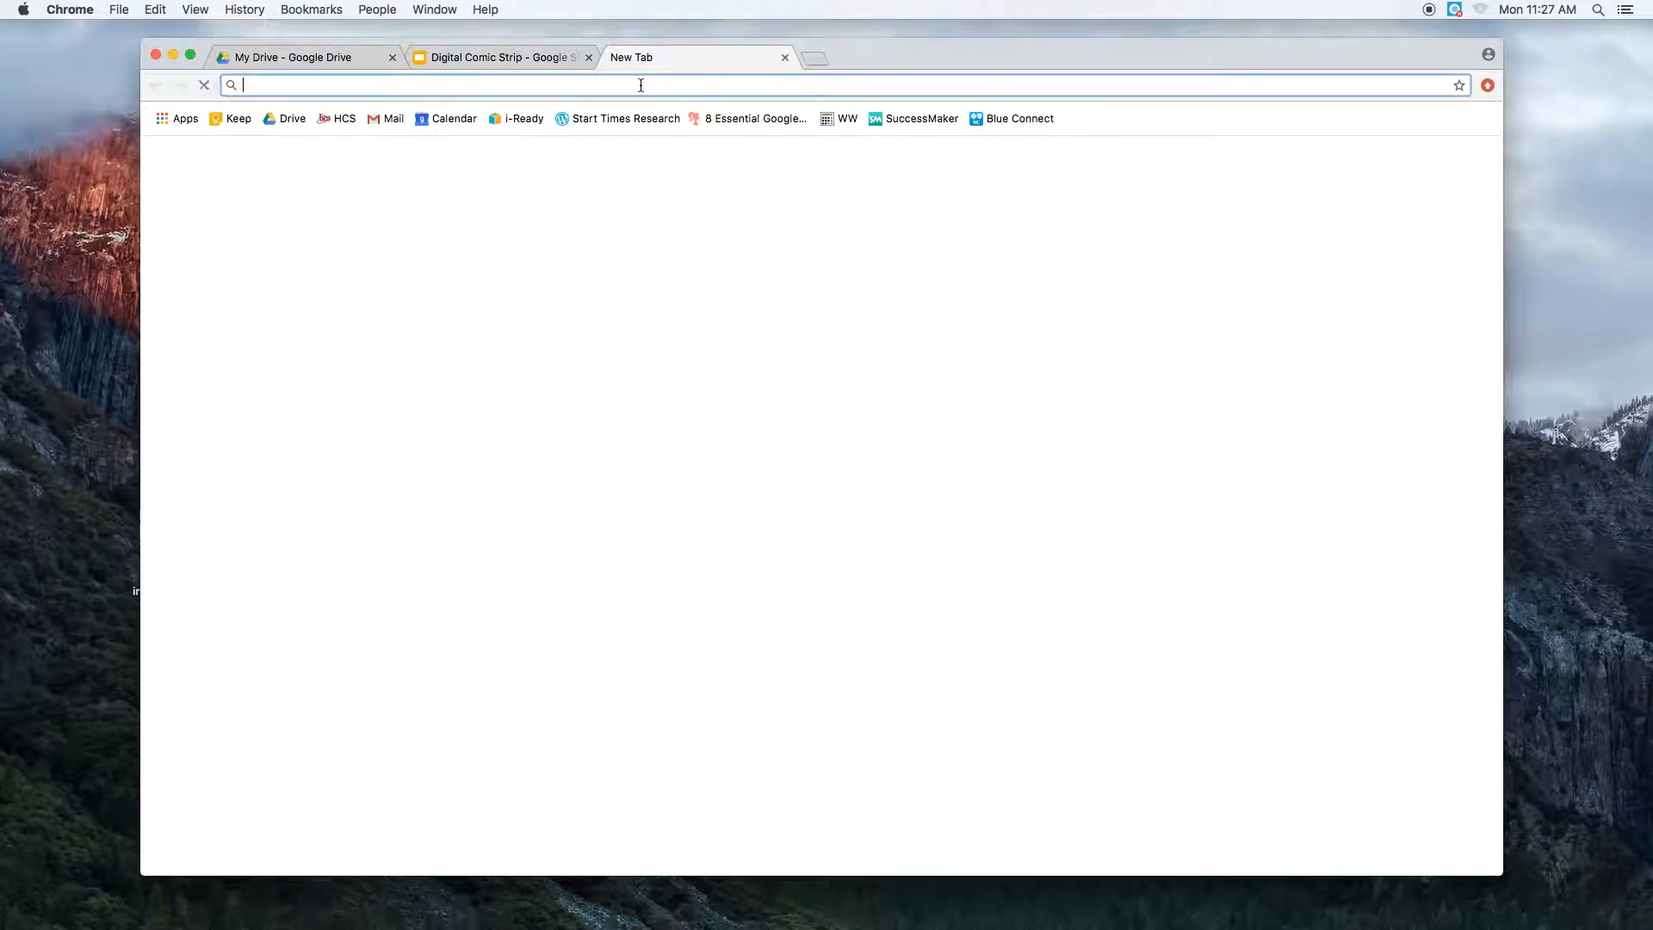
text(drive.)
key(Return)
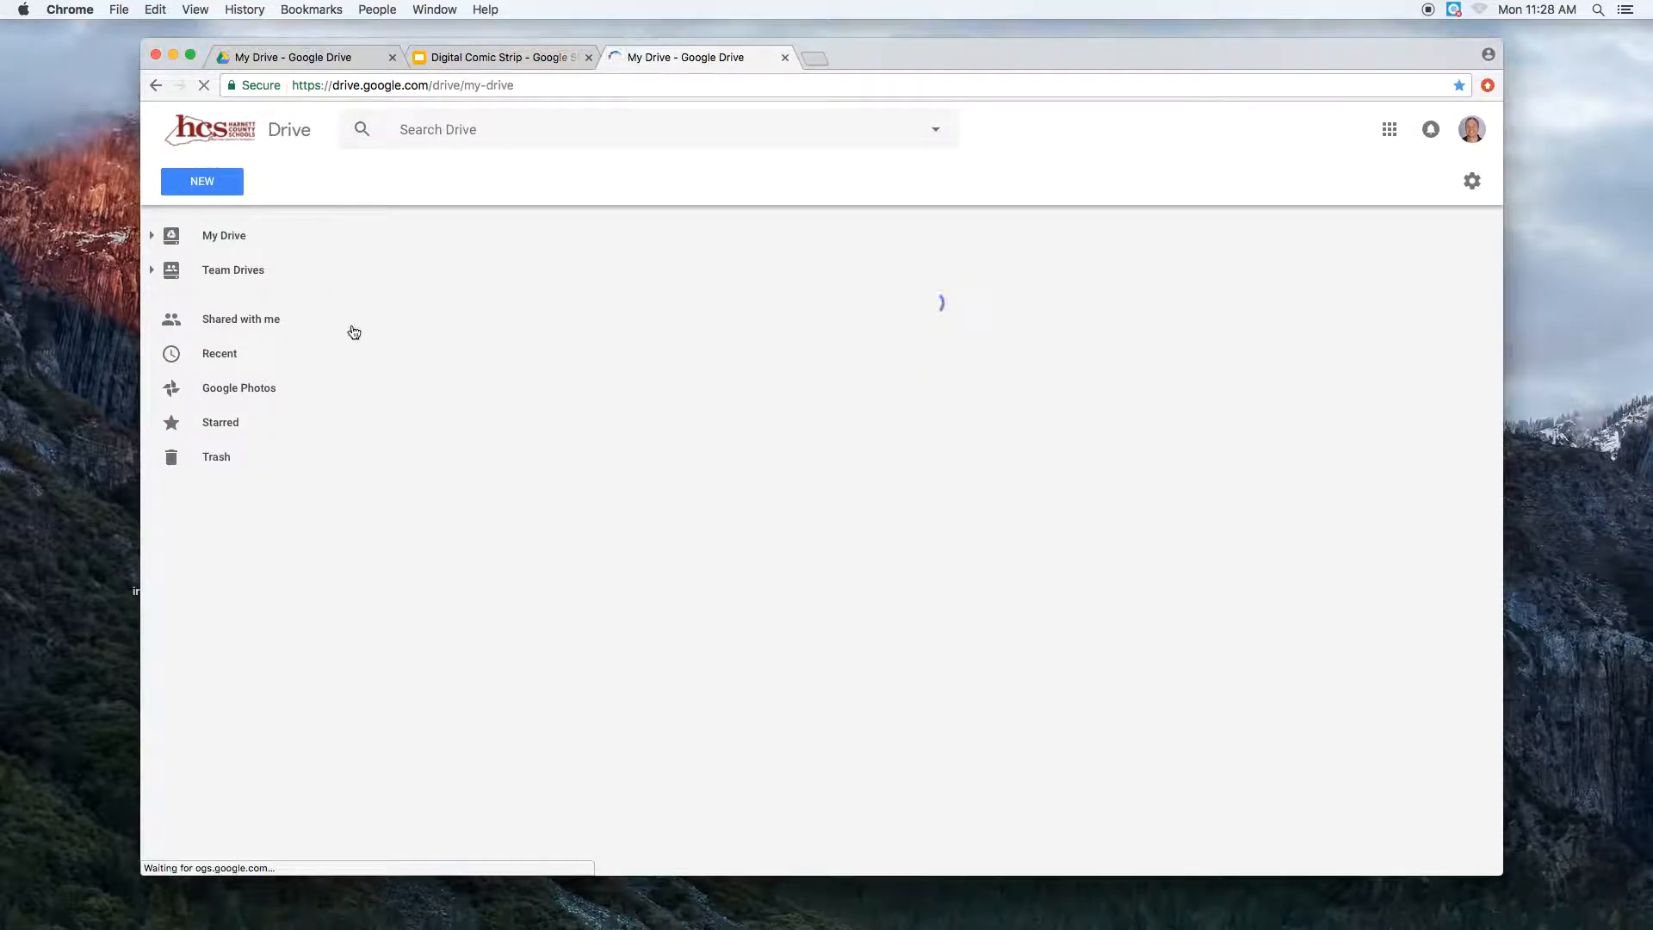
Open the "Rubric for Comic Strips" document from Drive's recent files and enlarge the browser window to show more of it.
click(221, 354)
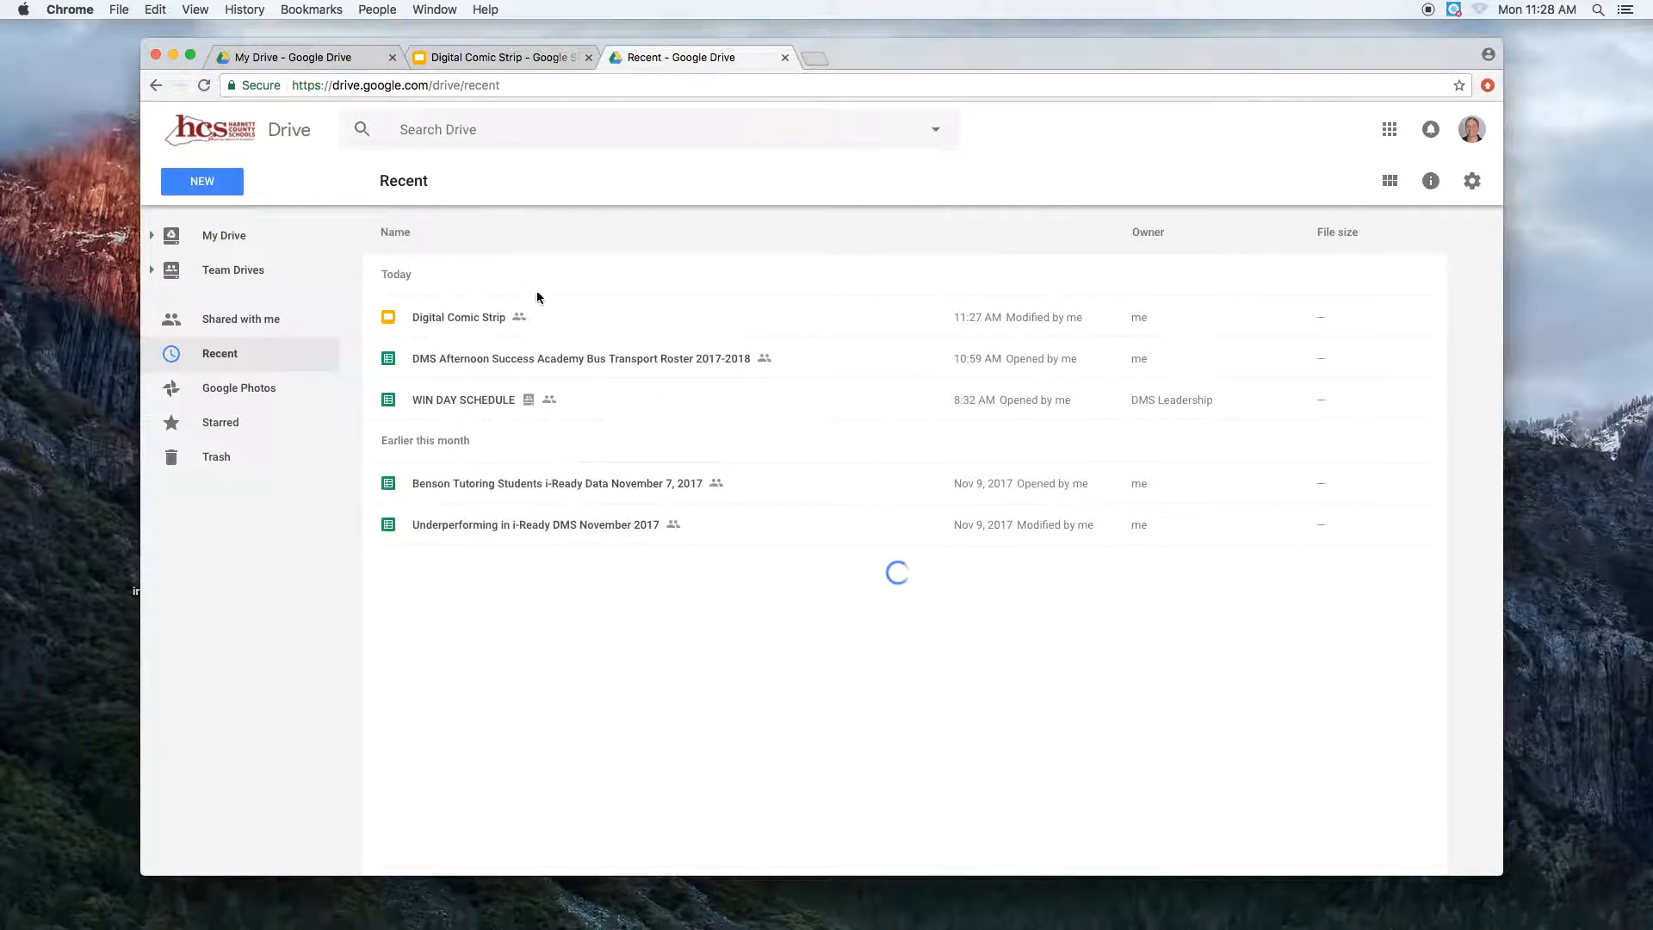
click(588, 127)
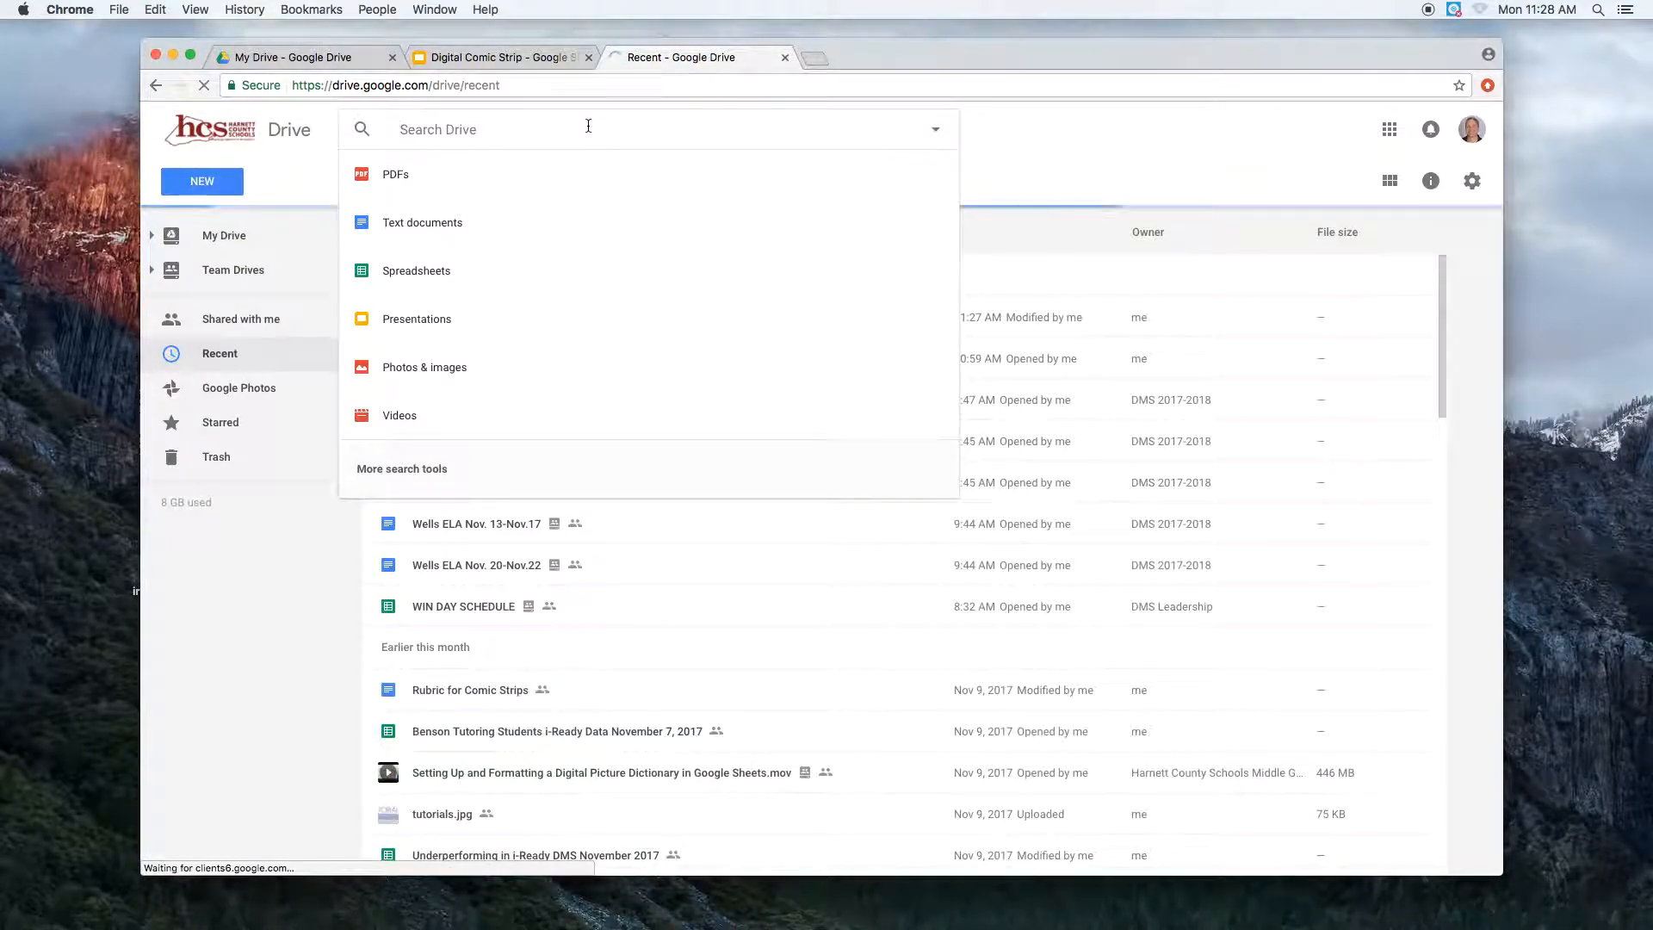
click(464, 702)
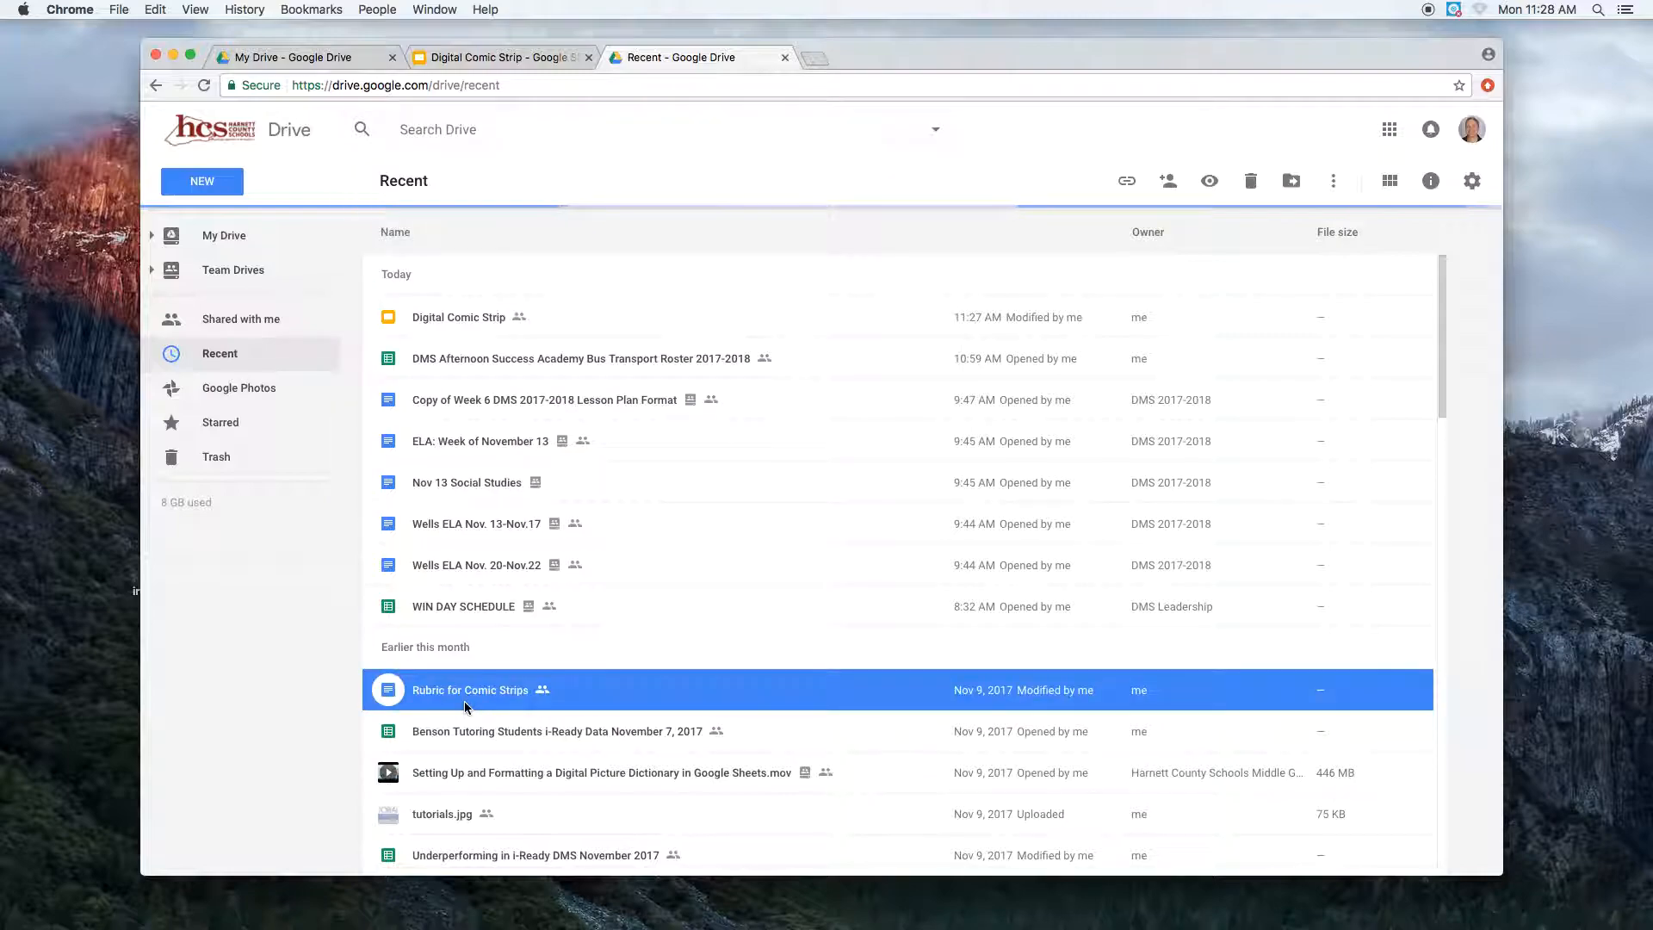
double_click(475, 689)
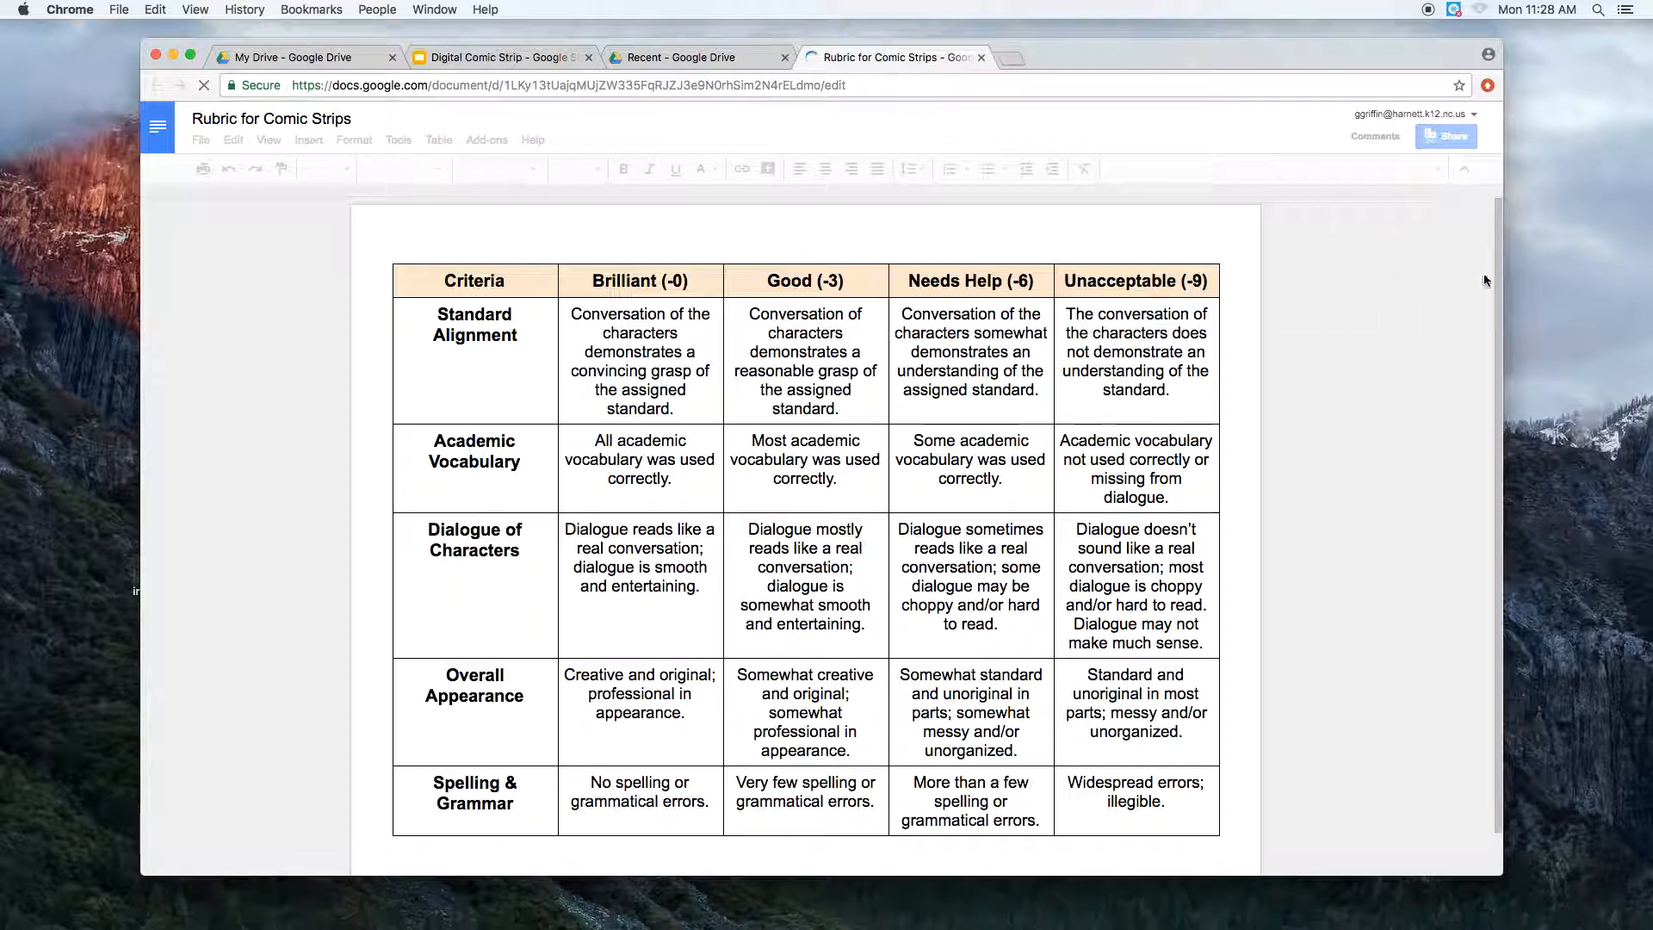
drag(1500, 872, 1541, 926)
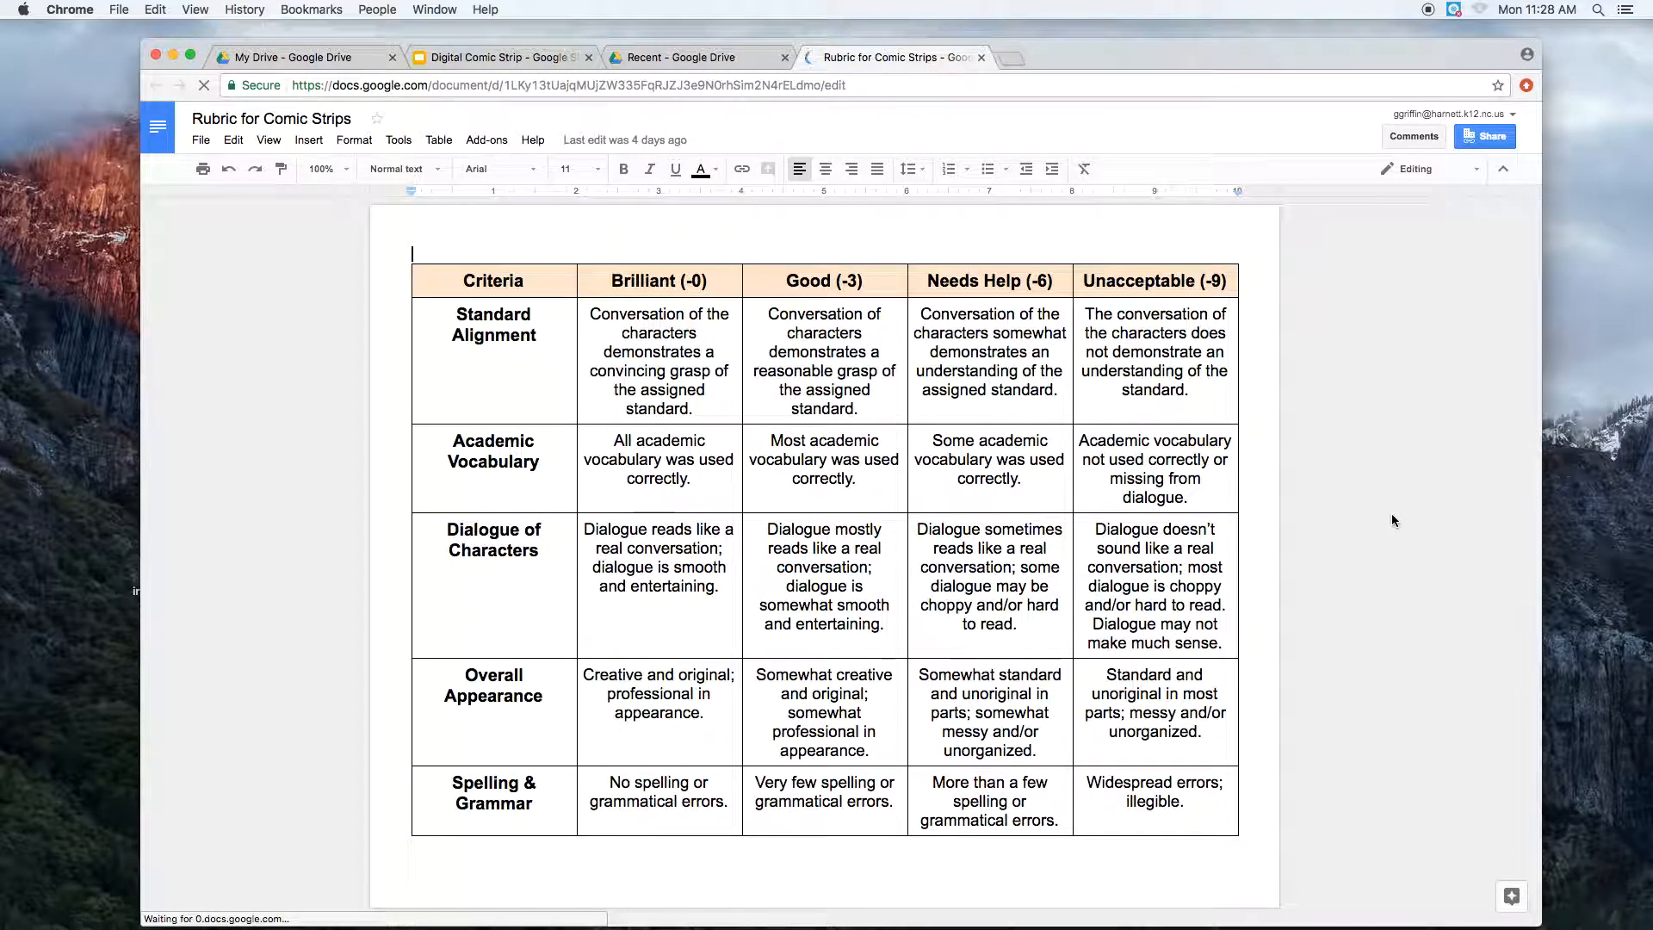